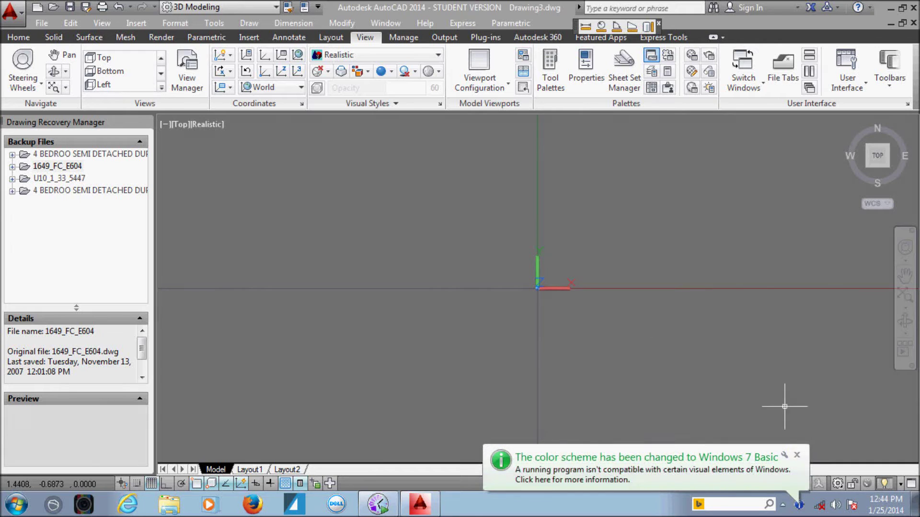
# Dismiss the colour-scheme notice, show the Home modelling and drawing tools, and start Line
pyautogui.click(797, 389)
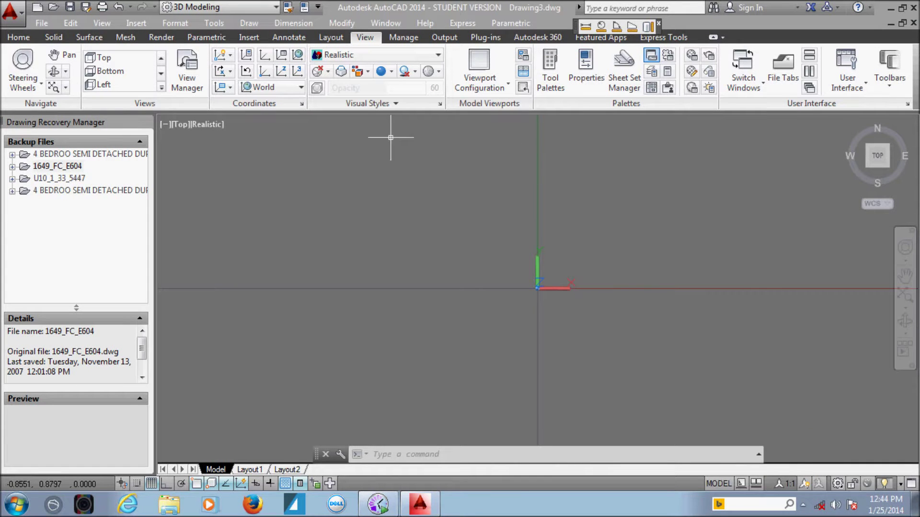
pyautogui.click(178, 84)
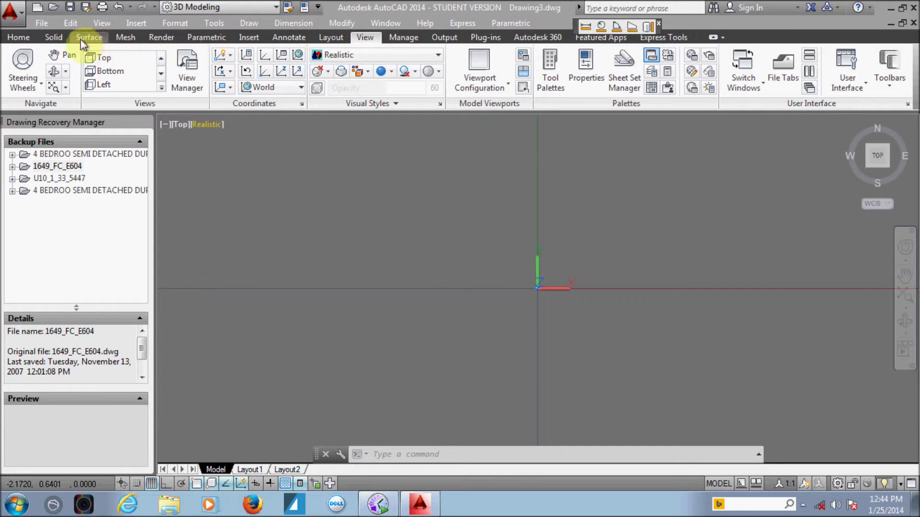
pyautogui.click(19, 37)
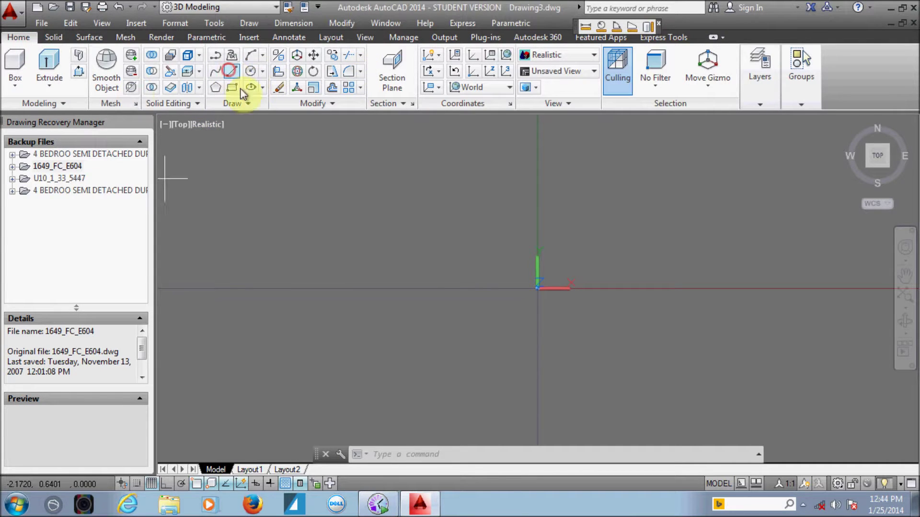
pyautogui.click(232, 71)
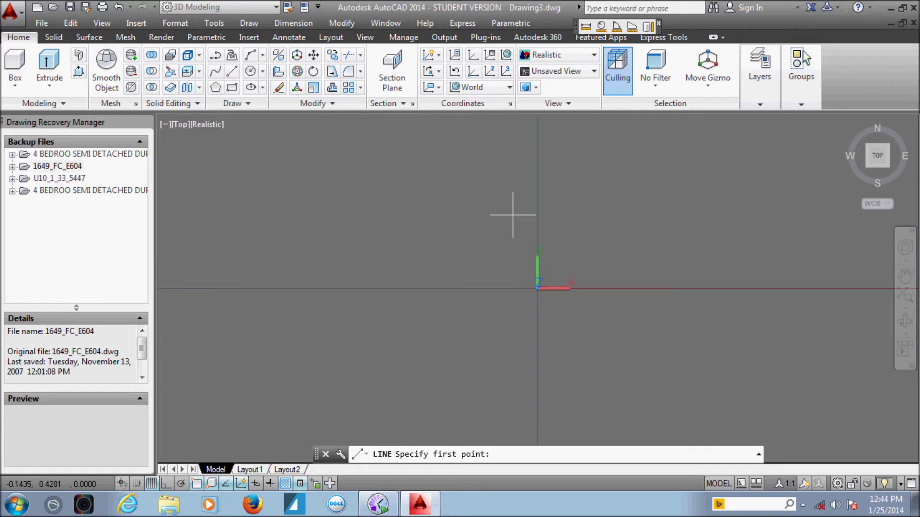
# Draw a 15-unit vertical polyline segment with Ortho on, then zoom to extents
pyautogui.click(220, 58)
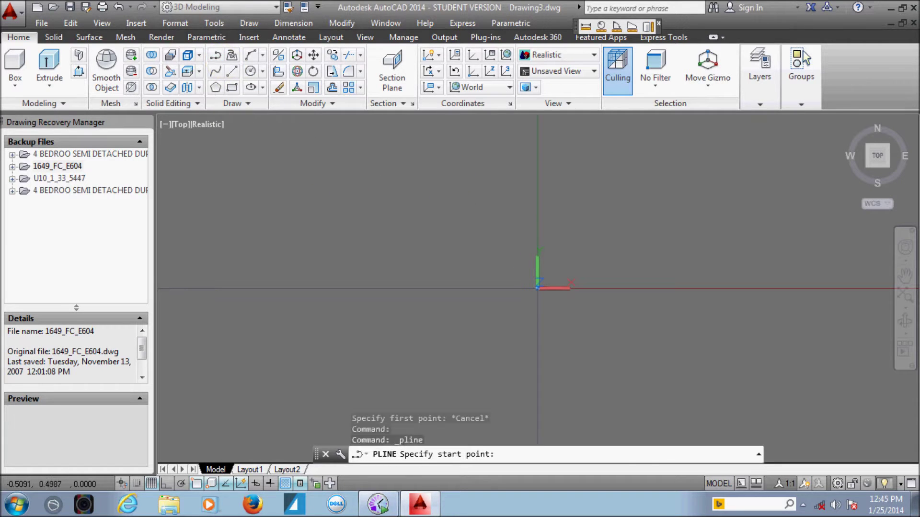
pyautogui.click(450, 203)
pyautogui.press('F8')
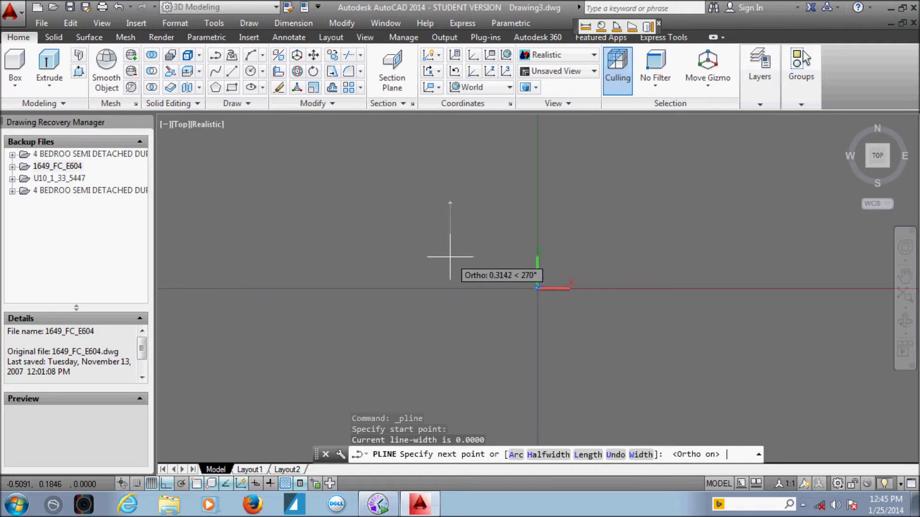
pyautogui.write('15')
pyautogui.press('Return')
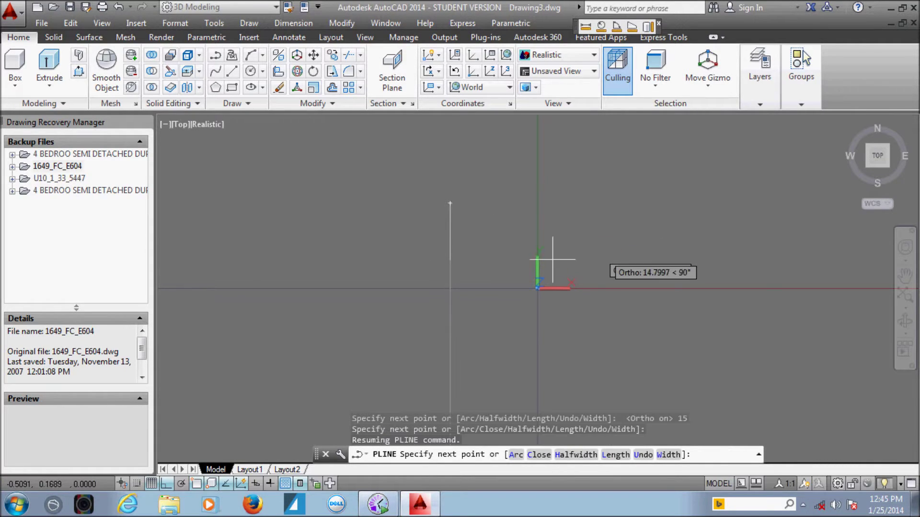
pyautogui.press('Escape')
pyautogui.press('Escape')
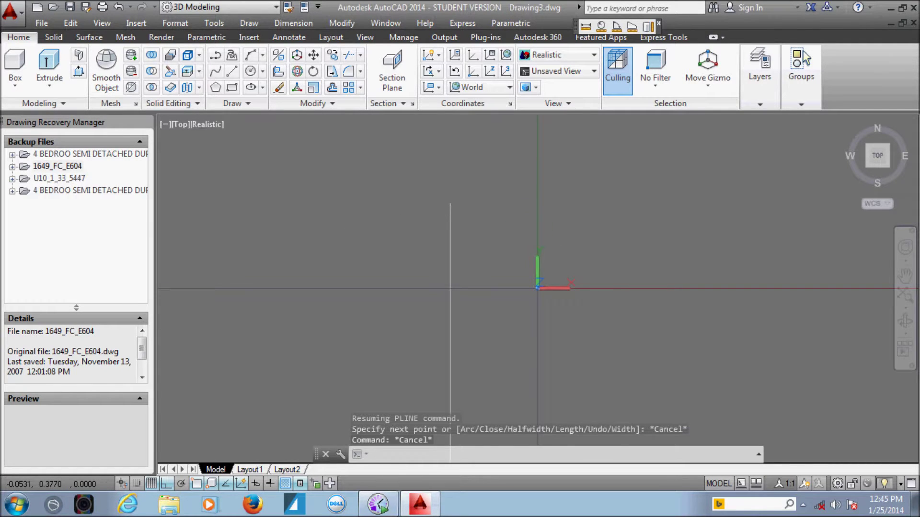
pyautogui.middleClick(529, 224)
pyautogui.middleClick(529, 225)
pyautogui.middleClick(529, 225)
pyautogui.middleClick(528, 225)
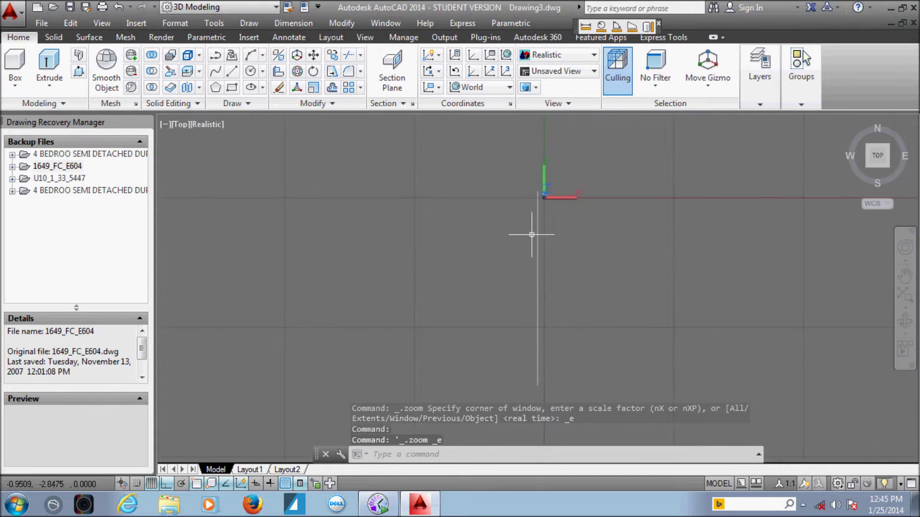
pyautogui.middleClick(499, 220)
pyautogui.middleClick(499, 220)
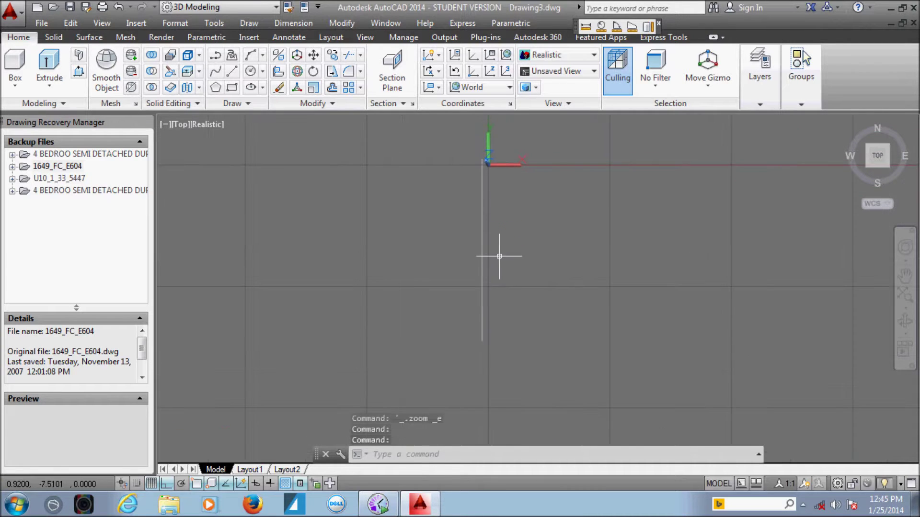
pyautogui.middleClick(388, 280)
pyautogui.middleClick(388, 279)
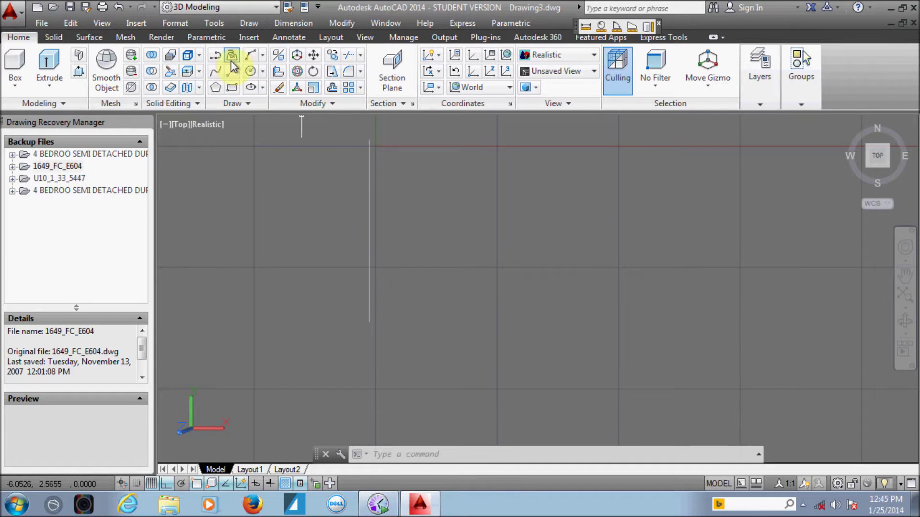
# Start a polyline at the line's lower end with 10, 20, 10 and 15-unit segments
pyautogui.click(216, 71)
pyautogui.click(369, 322)
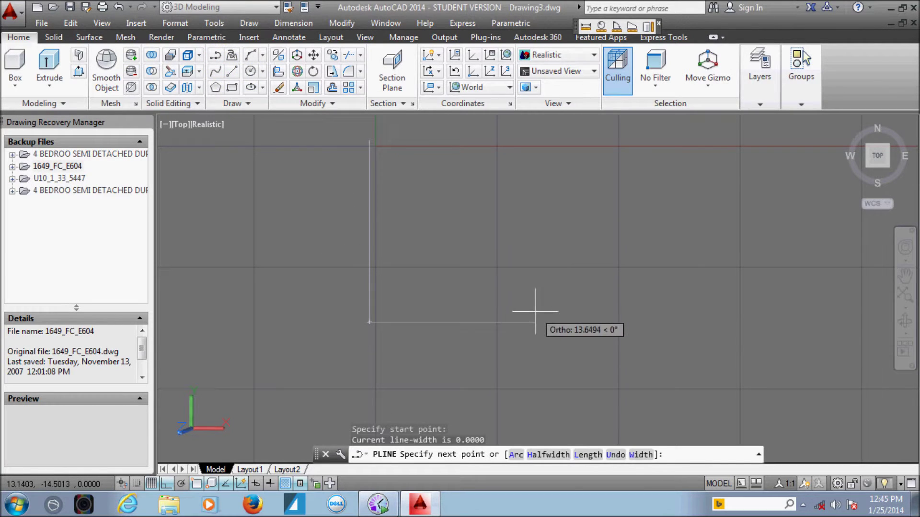
pyautogui.write('10')
pyautogui.press('Return')
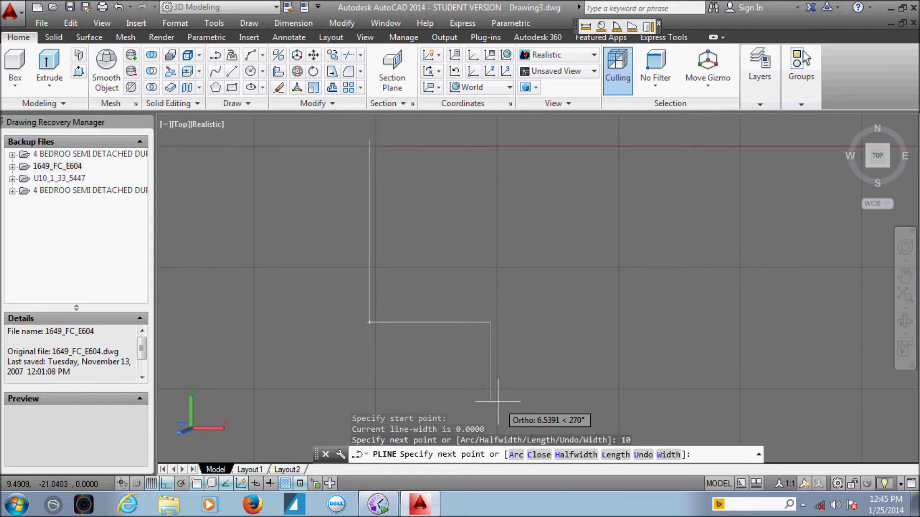
pyautogui.scroll(-2, 498, 402)
pyautogui.write('20')
pyautogui.press('Return')
pyautogui.scroll(-3, 536, 402)
pyautogui.write('10')
pyautogui.press('Return')
pyautogui.scroll(-1, 537, 287)
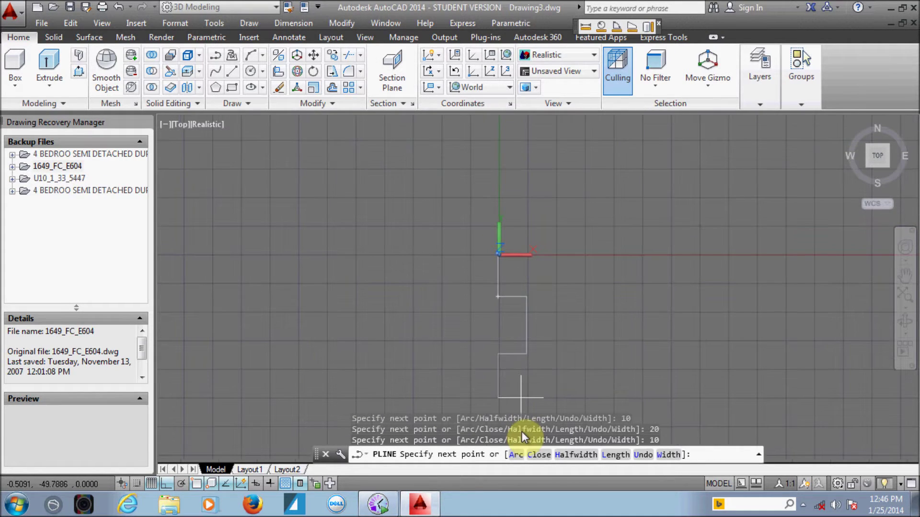
pyautogui.write('5')
pyautogui.press('Return')
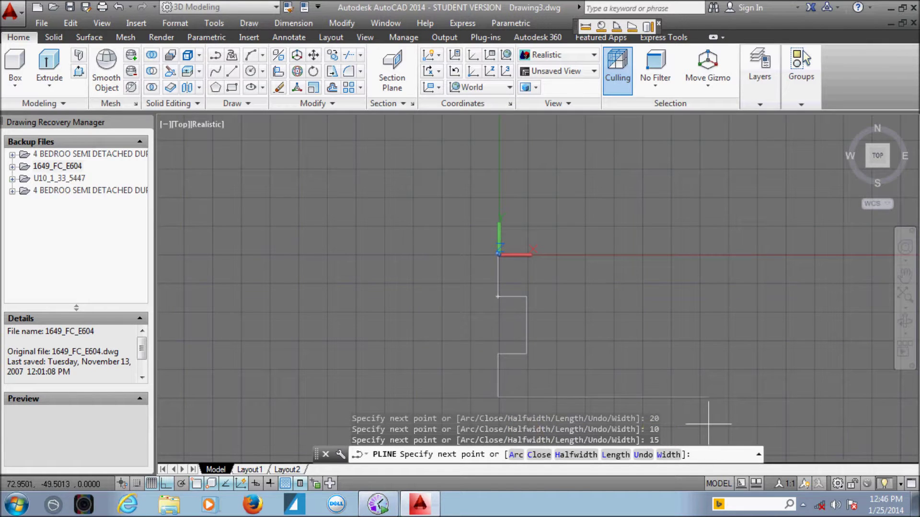
# Add the 60-unit bottom edge, then 15, 20, 10, 15 and 60 to close the I-shaped outline
pyautogui.scroll(2, 728, 380)
pyautogui.scroll(-2, 727, 379)
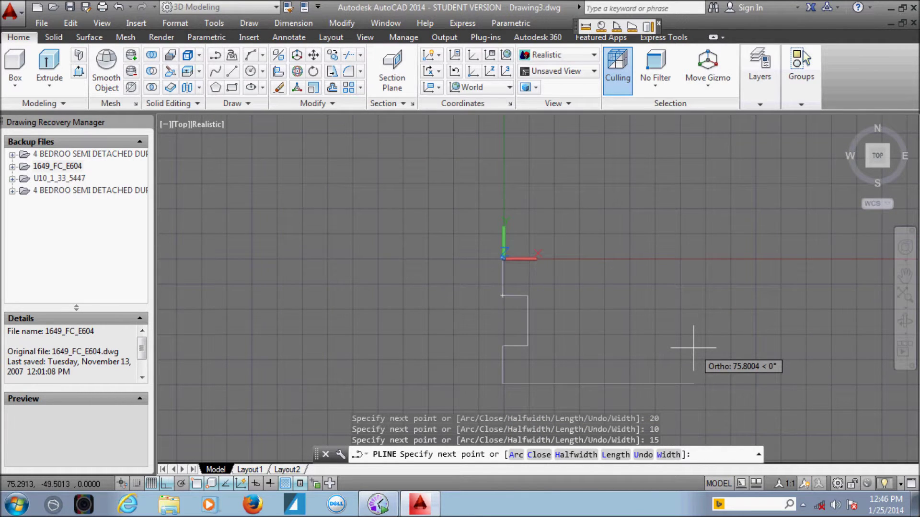
pyautogui.write('60')
pyautogui.press('Return')
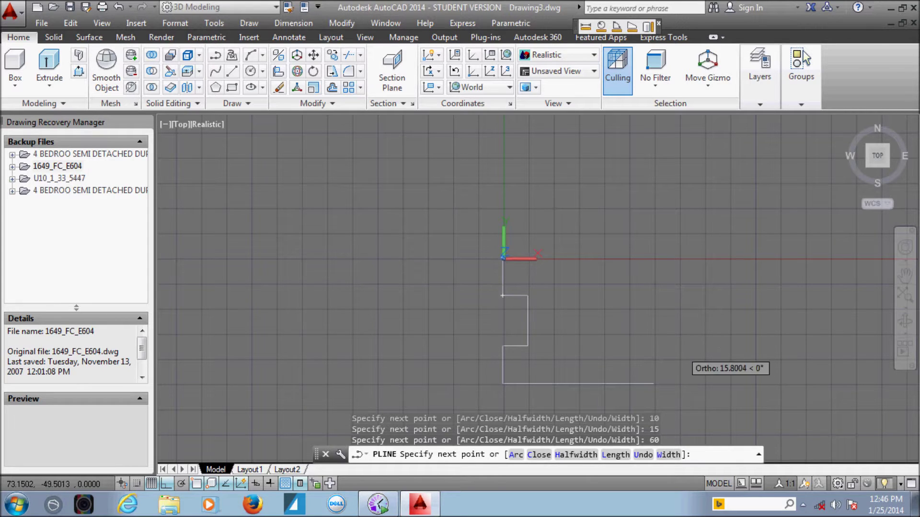
pyautogui.write('15')
pyautogui.press('Return')
pyautogui.write('10')
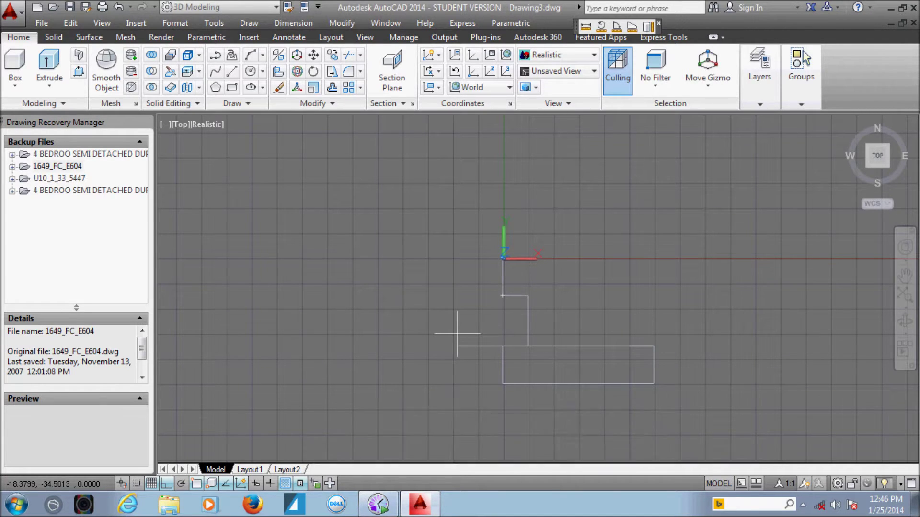
pyautogui.write('20')
pyautogui.press('Return')
pyautogui.write('10')
pyautogui.press('Return')
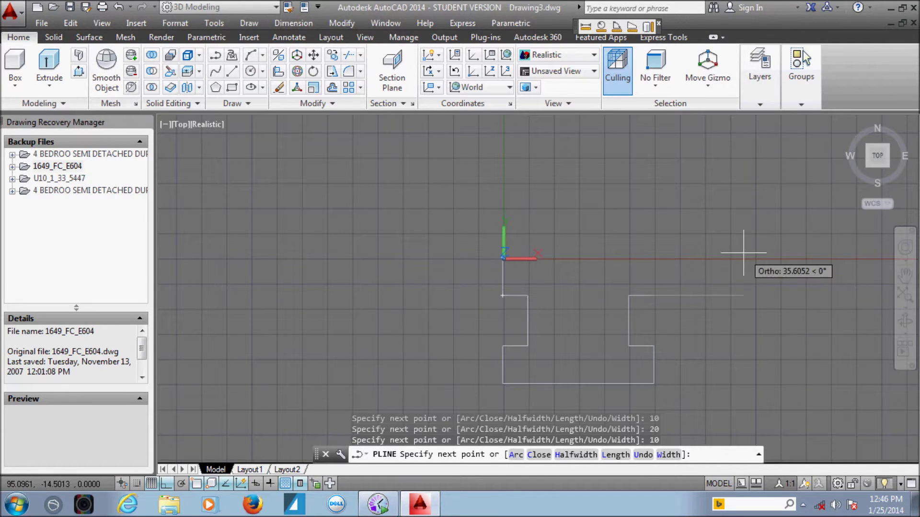
pyautogui.write('15')
pyautogui.press('Return')
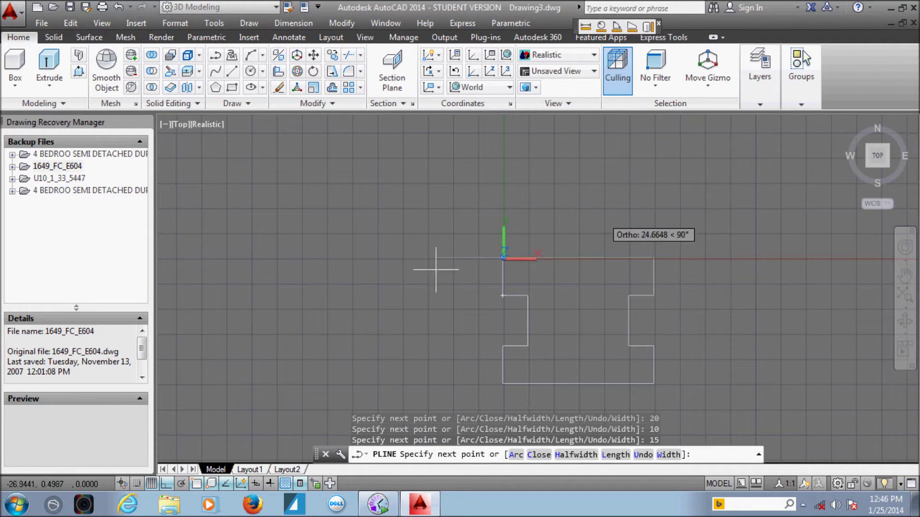
pyautogui.write('60')
pyautogui.press('Return')
pyautogui.press('Escape')
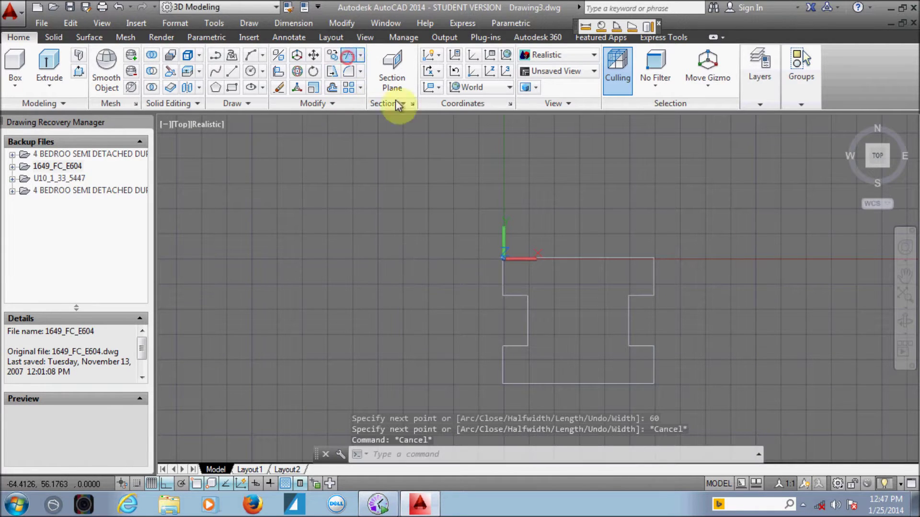
pyautogui.click(348, 56)
pyautogui.scroll(1, 537, 288)
pyautogui.scroll(3, 538, 288)
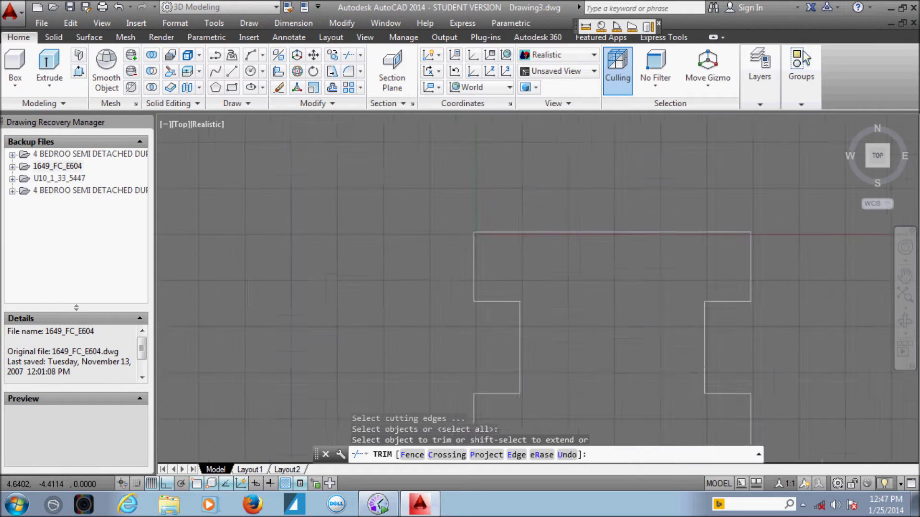
pyautogui.scroll(-2, 504, 267)
pyautogui.scroll(-1, 550, 216)
pyautogui.press('Escape')
pyautogui.press('Escape')
pyautogui.press('Escape')
pyautogui.press('Escape')
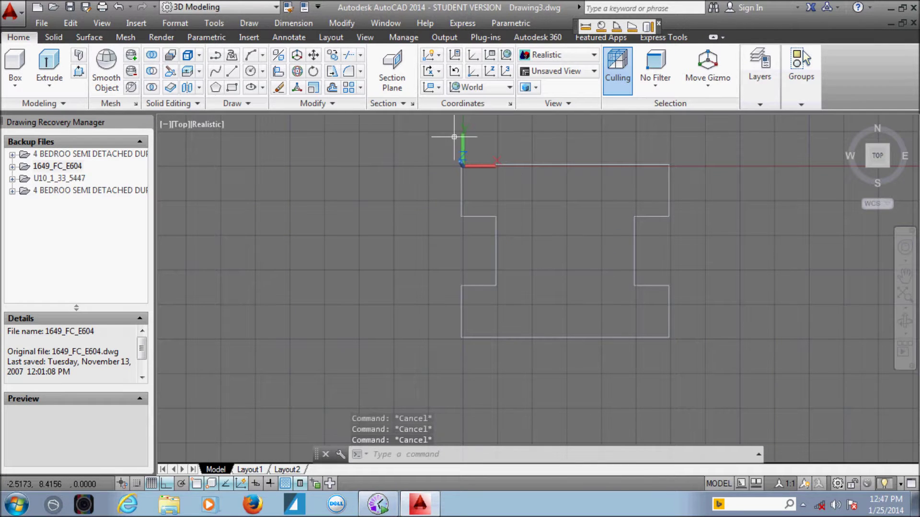
pyautogui.moveTo(494, 211); pyautogui.dragTo(451, 270, button='middle')
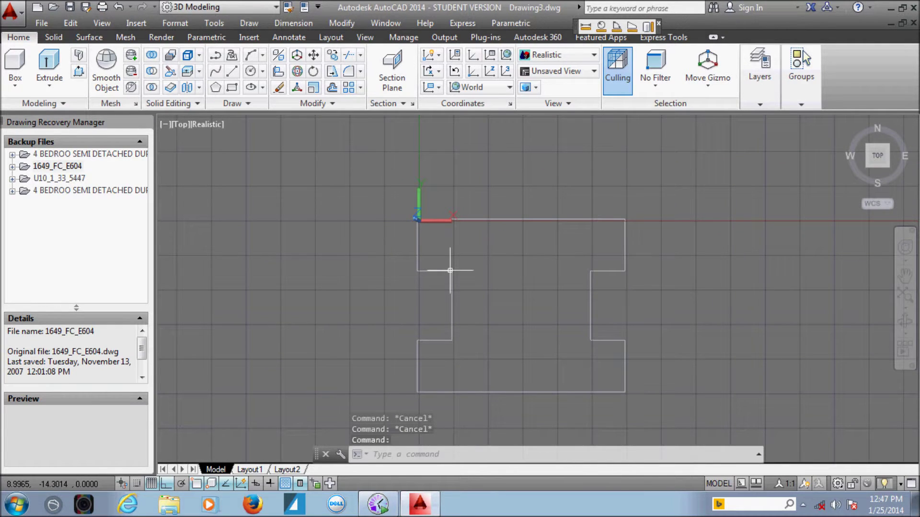
pyautogui.press('Escape')
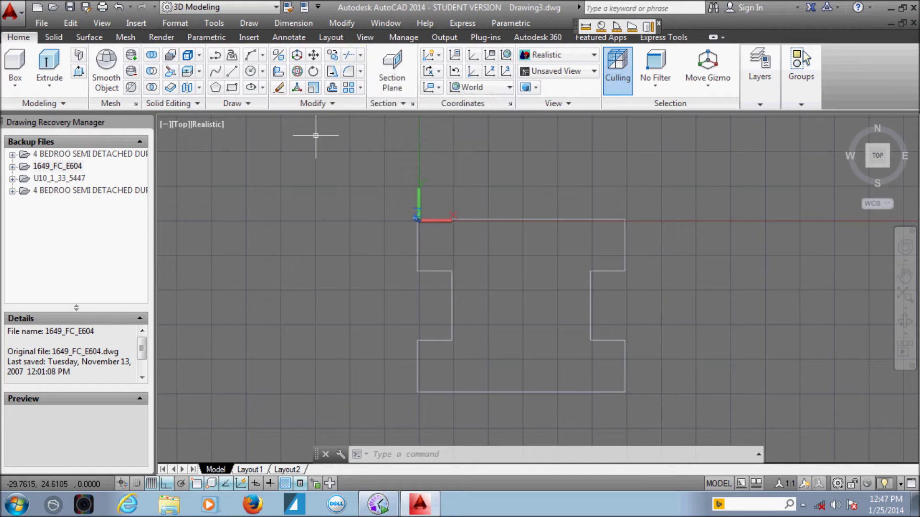
# Place a vertical construction line through the middle of the outline
pyautogui.write('x')
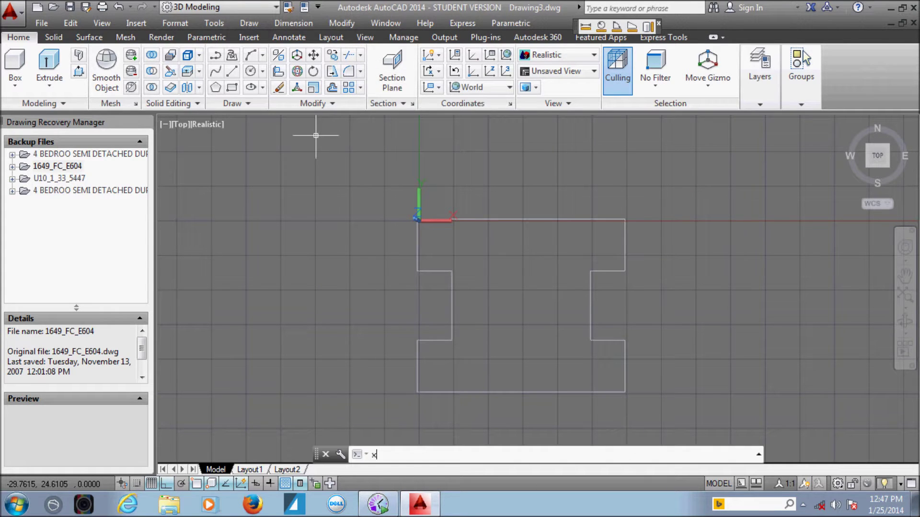
pyautogui.press('Return')
pyautogui.press('Escape')
pyautogui.press('Escape')
pyautogui.press('Escape')
pyautogui.press('Escape')
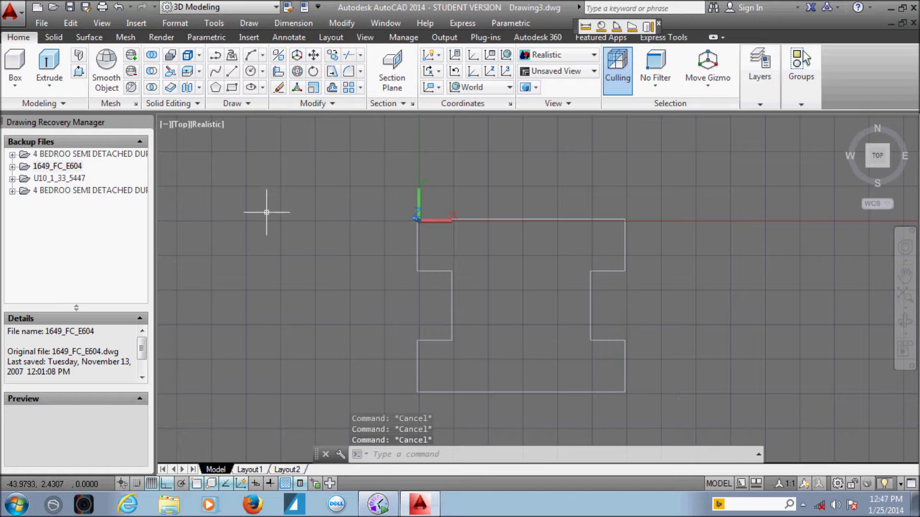
pyautogui.write('xl')
pyautogui.press('Return')
pyautogui.write('v')
pyautogui.press('Return')
pyautogui.click(522, 225)
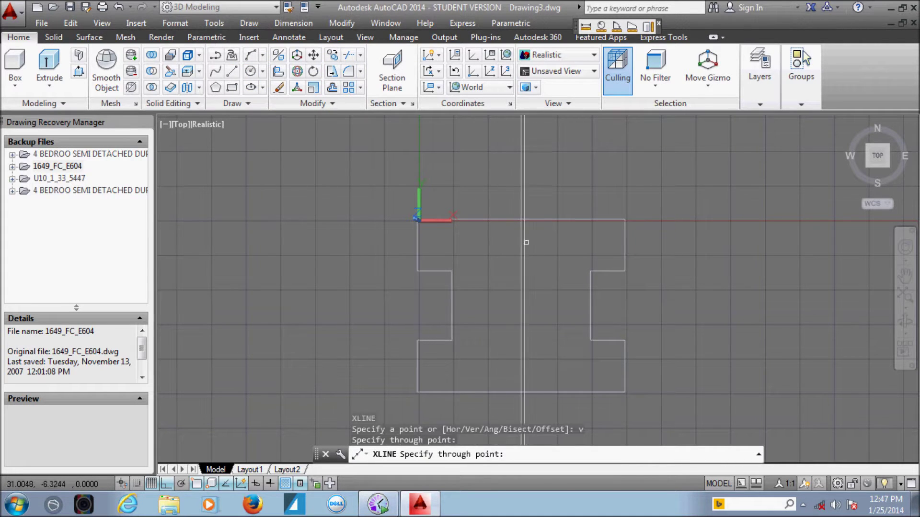
pyautogui.press('Escape')
pyautogui.press('Escape')
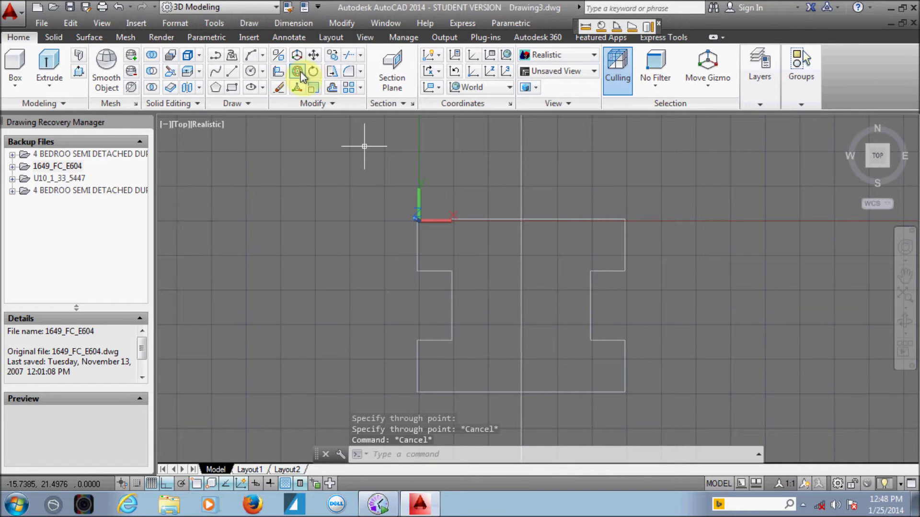
# Offset the centre construction line 2 units to each side, then zoom onto the side notches
pyautogui.click(331, 87)
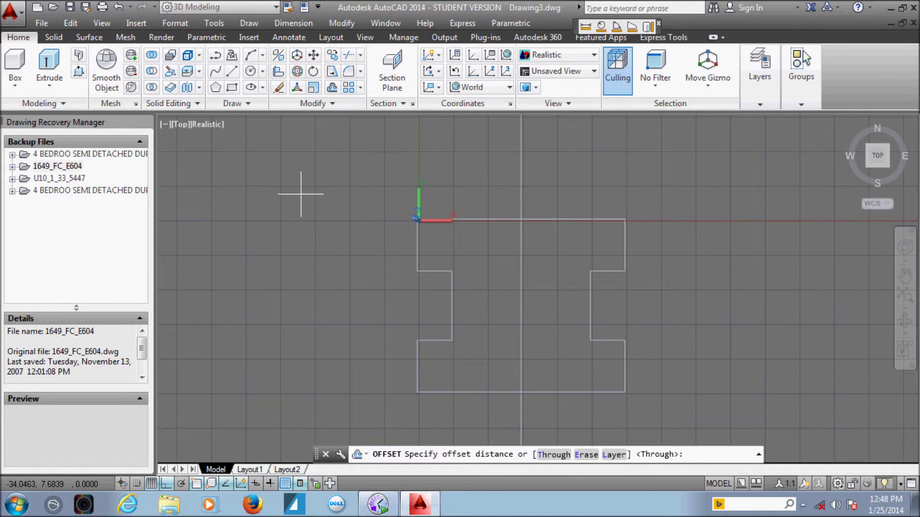
pyautogui.write('2')
pyautogui.press('Return')
pyautogui.click(521, 162)
pyautogui.click(521, 162)
pyautogui.click(580, 161)
pyautogui.press('Escape')
pyautogui.press('Escape')
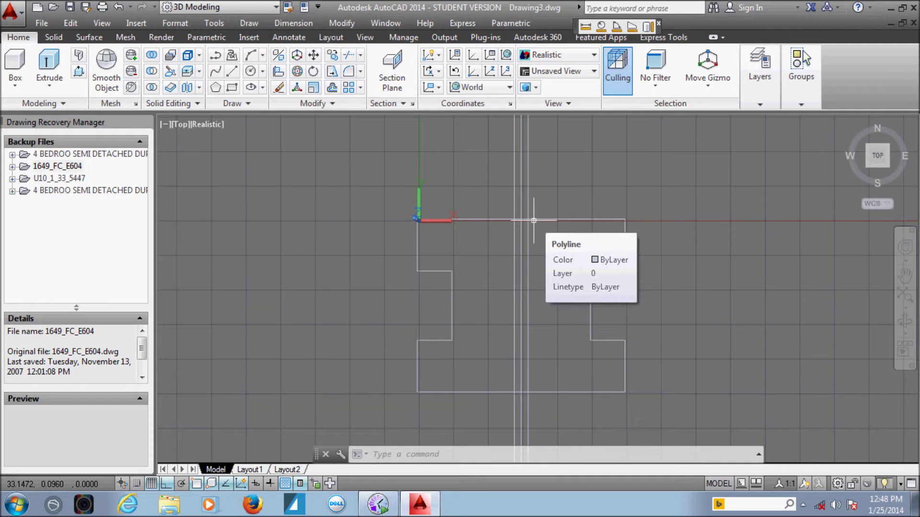
pyautogui.scroll(1, 533, 213)
pyautogui.moveTo(505, 203); pyautogui.dragTo(493, 185, button='middle')
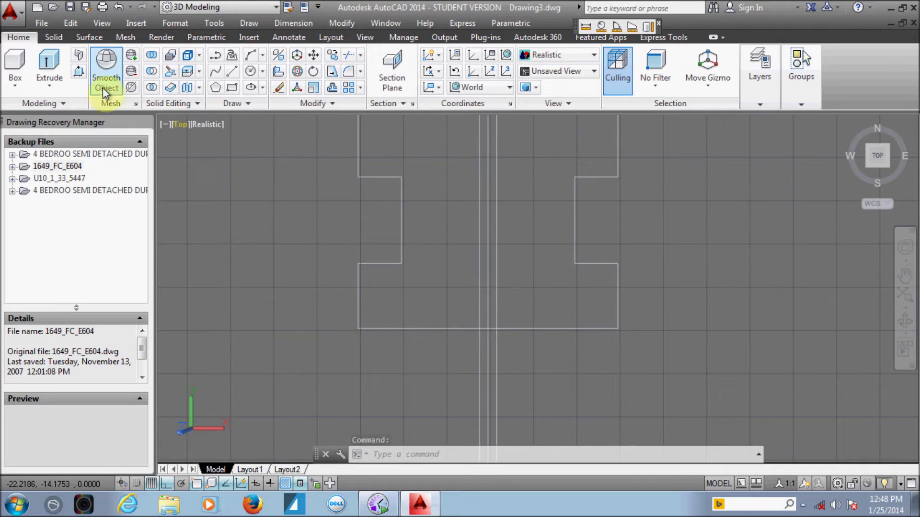
# Add vertical construction lines through the left and right inner notch corners
pyautogui.write('xl')
pyautogui.press('Return')
pyautogui.write('v')
pyautogui.press('Return')
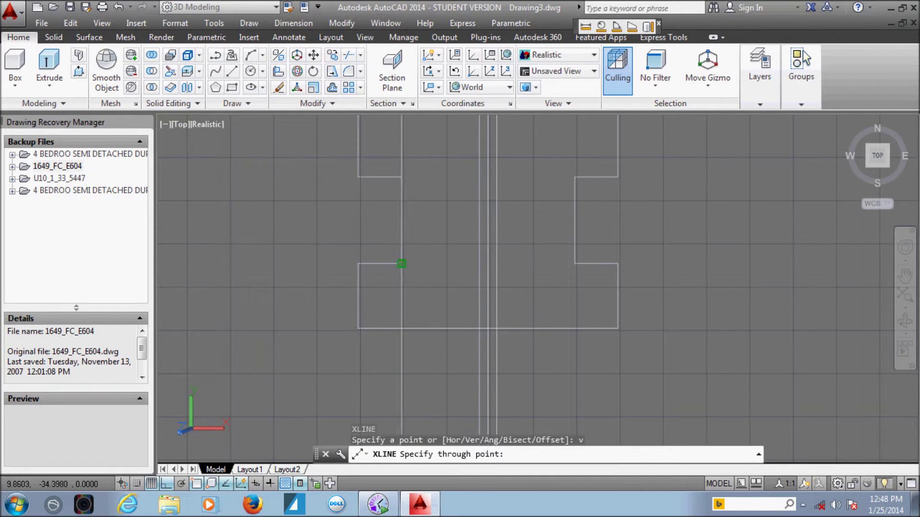
pyautogui.click(402, 264)
pyautogui.click(575, 264)
pyautogui.press('Escape')
pyautogui.press('Escape')
pyautogui.press('Escape')
# Add a horizontal construction line through the bottom corner and move it 5 units up
pyautogui.write('xl')
pyautogui.press('Return')
pyautogui.write('h')
pyautogui.press('Return')
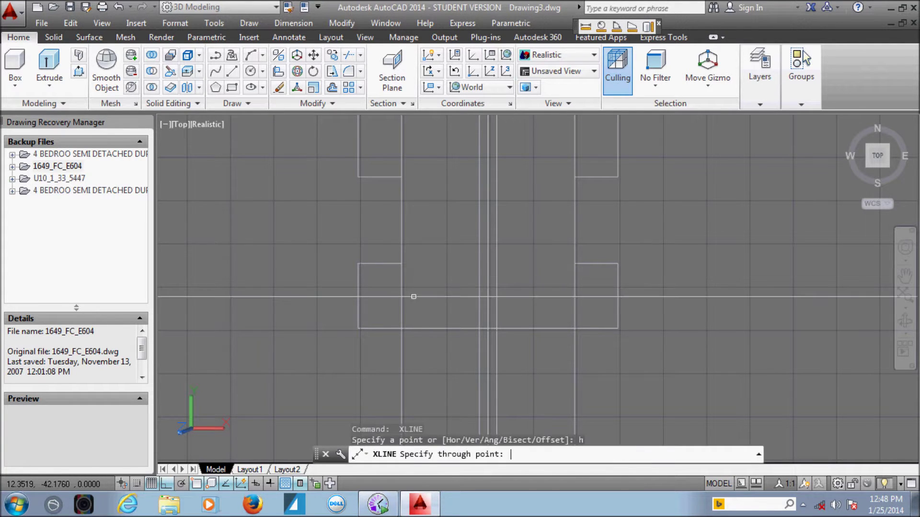
pyautogui.click(398, 328)
pyautogui.press('Escape')
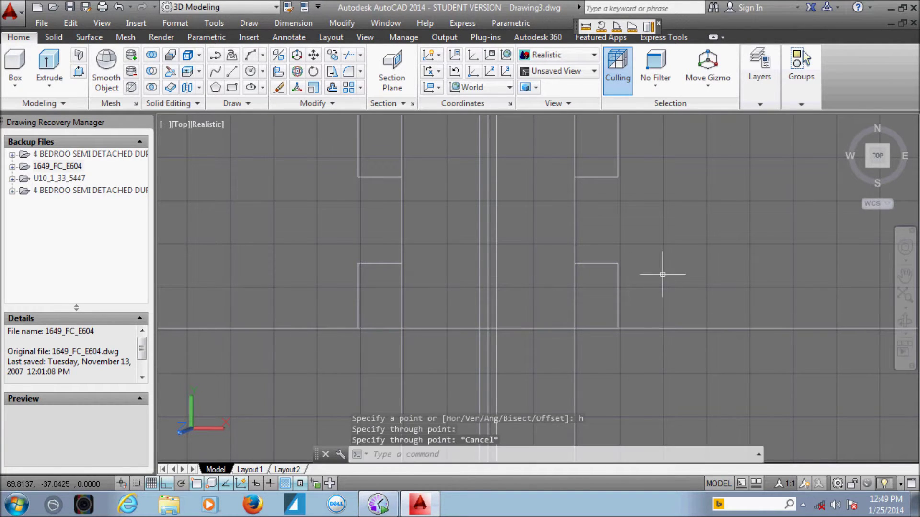
pyautogui.click(709, 329)
pyautogui.click(698, 375)
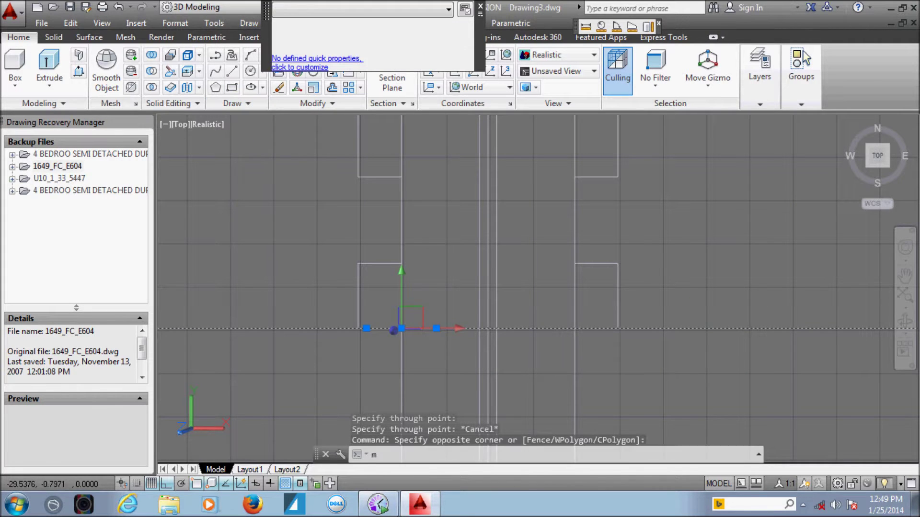
pyautogui.write('m')
pyautogui.press('Return')
pyautogui.click(690, 263)
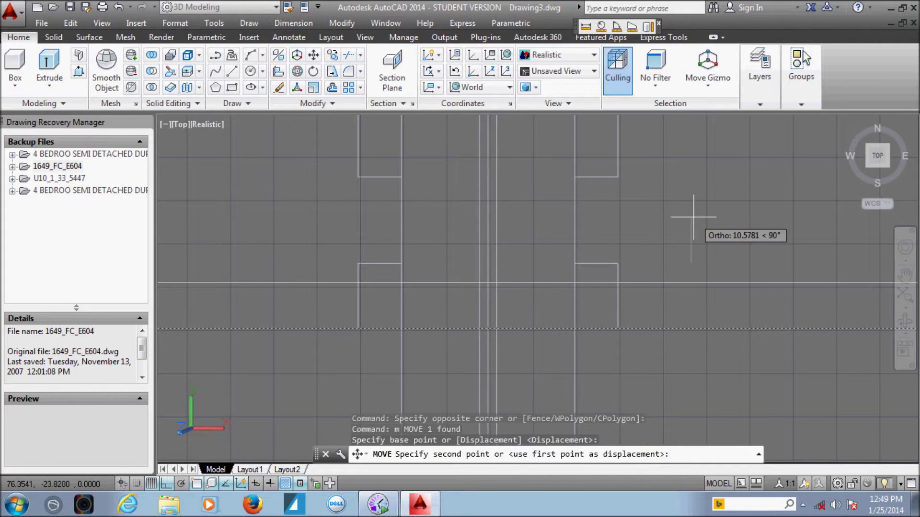
pyautogui.write('5')
pyautogui.press('Return')
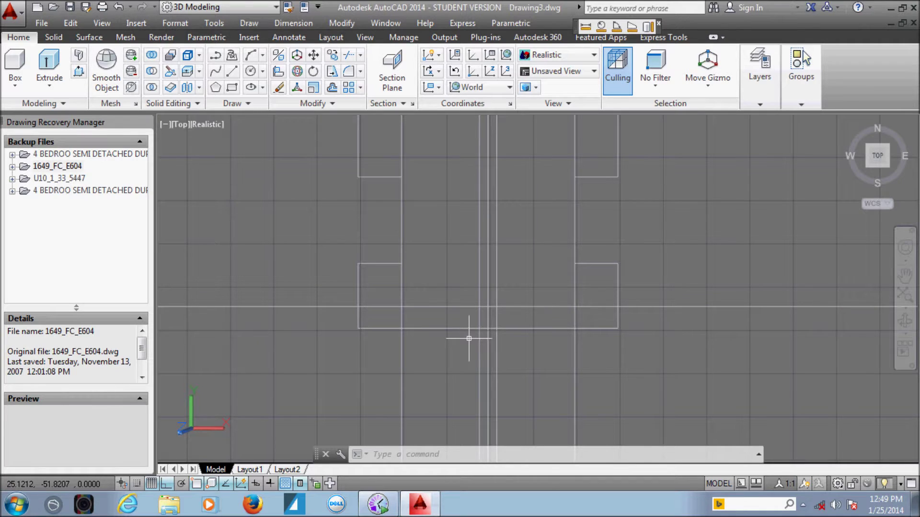
# Trim the construction line pieces lying between the rectangles
pyautogui.scroll(1, 479, 289)
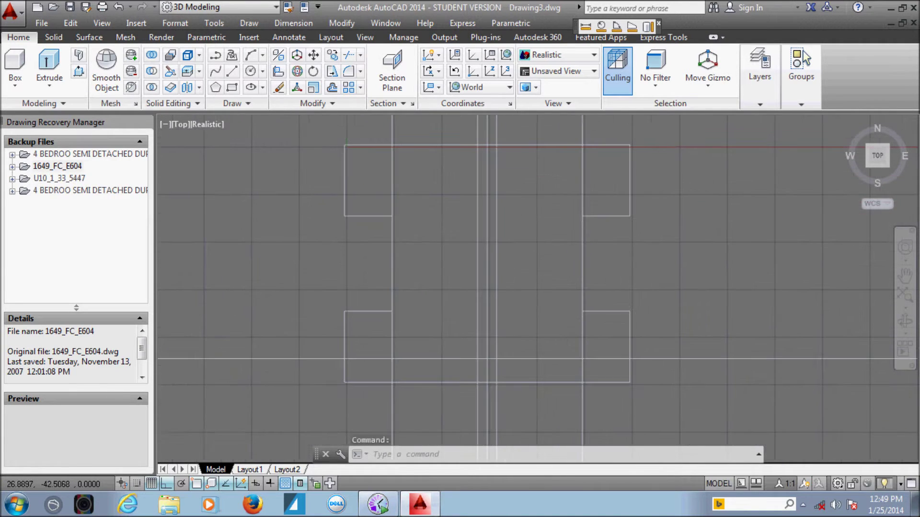
pyautogui.click(351, 57)
pyautogui.moveTo(627, 297); pyautogui.dragTo(621, 207, button='middle')
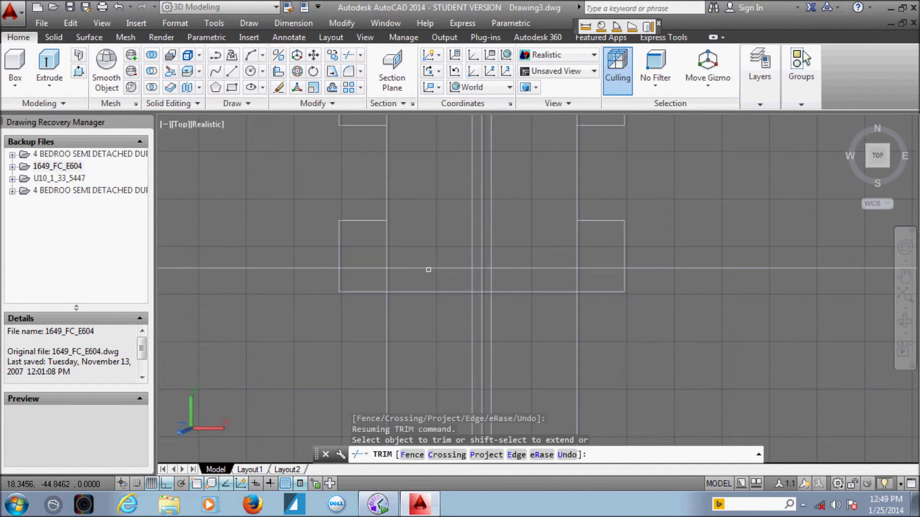
pyautogui.click(425, 296)
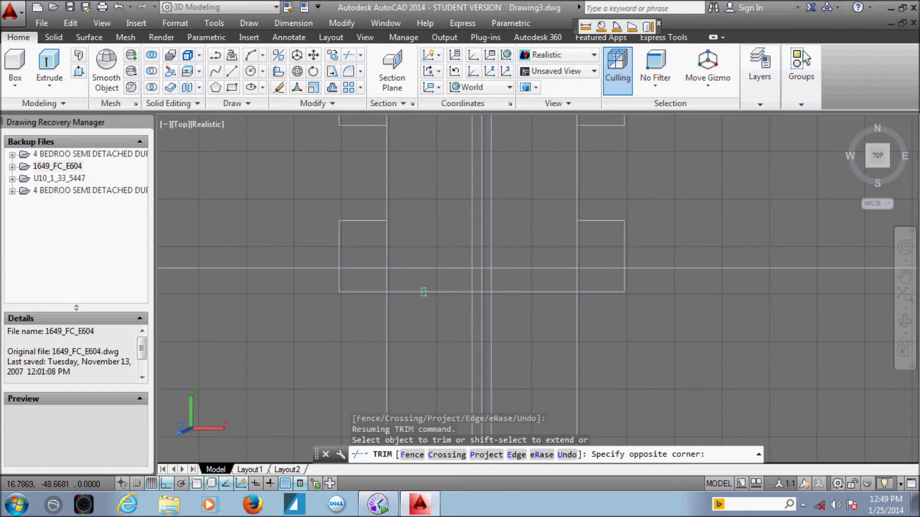
pyautogui.click(502, 299)
pyautogui.scroll(1, 488, 296)
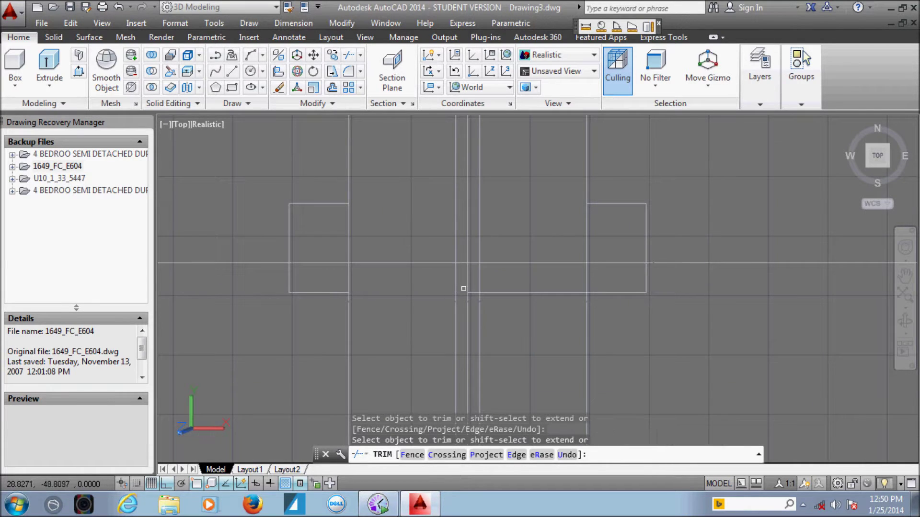
pyautogui.scroll(-2, 536, 305)
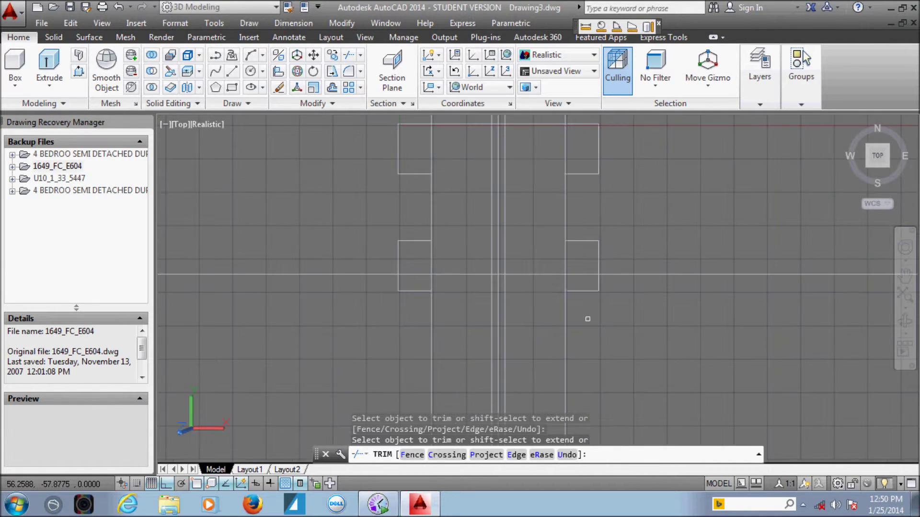
pyautogui.click(566, 271)
pyautogui.click(448, 261)
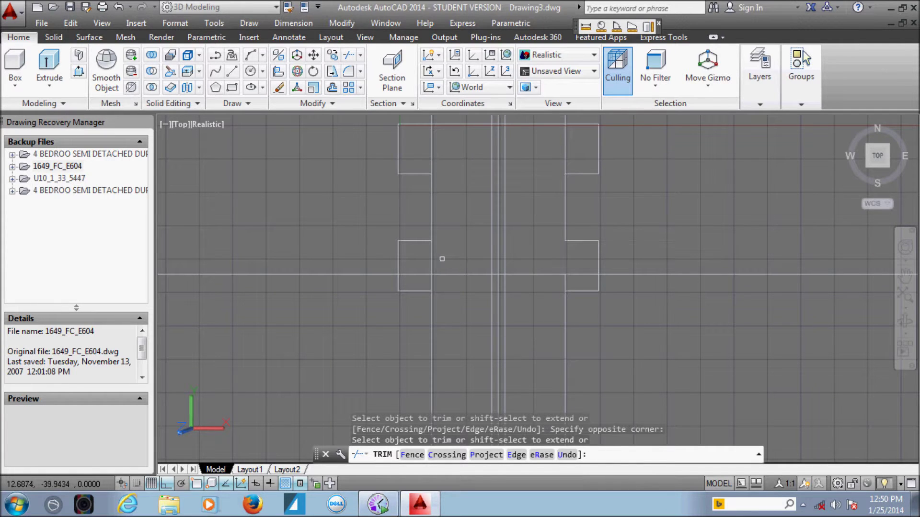
pyautogui.click(522, 282)
# Trim the vertical lines below the rectangles and the horizontal line's outer parts, leaving the bottom edge
pyautogui.click(437, 315)
pyautogui.click(393, 344)
pyautogui.click(619, 356)
pyautogui.click(544, 375)
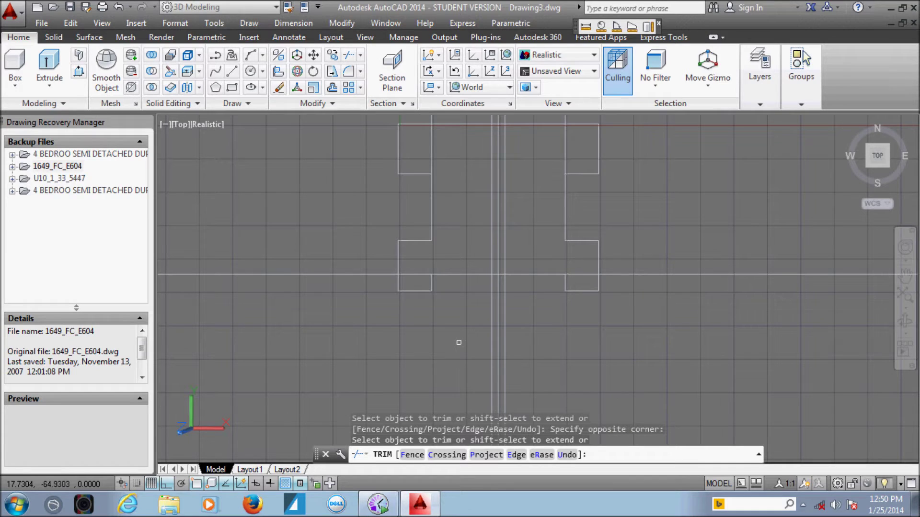
pyautogui.click(335, 275)
pyautogui.click(415, 275)
pyautogui.click(451, 274)
pyautogui.click(582, 274)
pyautogui.press('Escape')
pyautogui.click(692, 246)
pyautogui.click(599, 331)
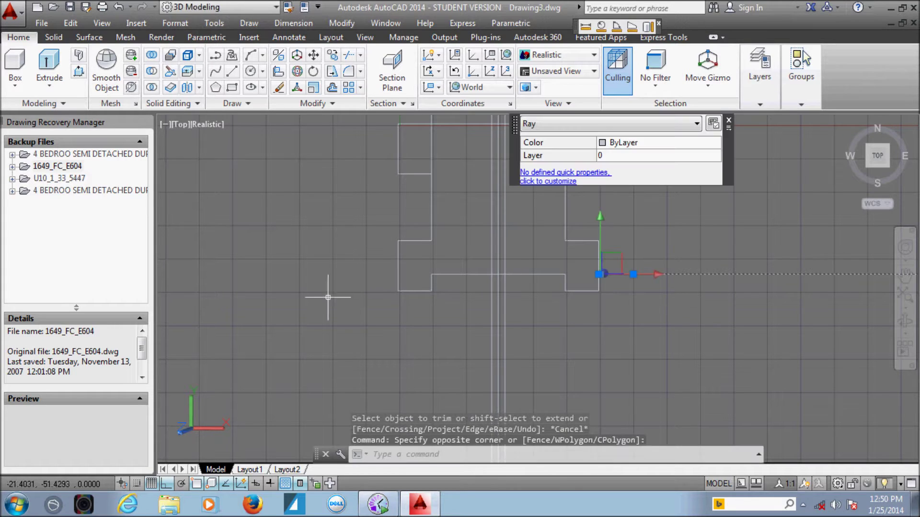
# Erase the two vertical construction lines beside the centre line, keeping only the centre xline
pyautogui.click(279, 88)
pyautogui.moveTo(499, 172); pyautogui.dragTo(486, 276, button='middle')
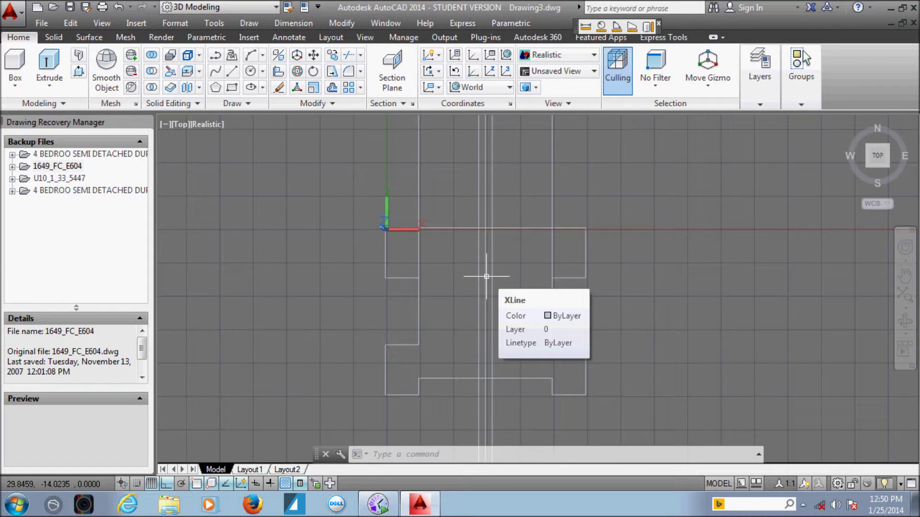
pyautogui.scroll(3, 479, 304)
pyautogui.click(500, 226)
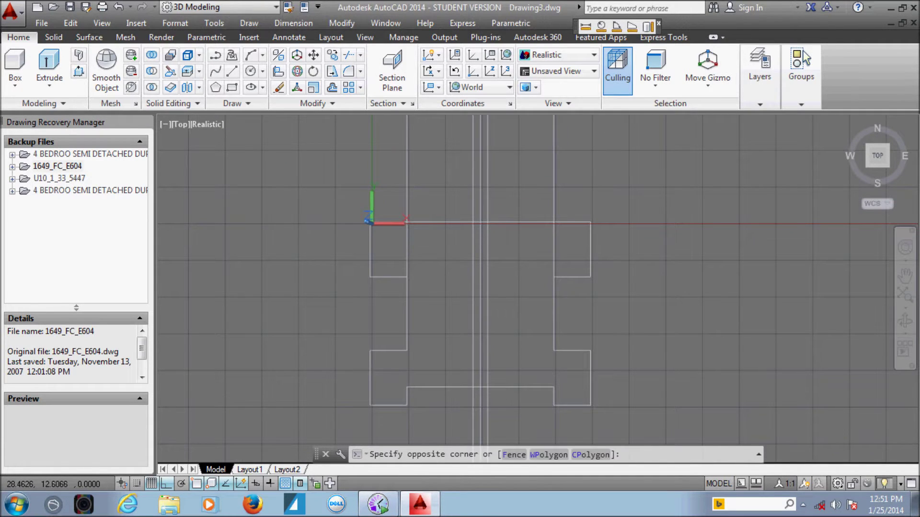
pyautogui.click(468, 181)
pyautogui.rightClick(789, 202)
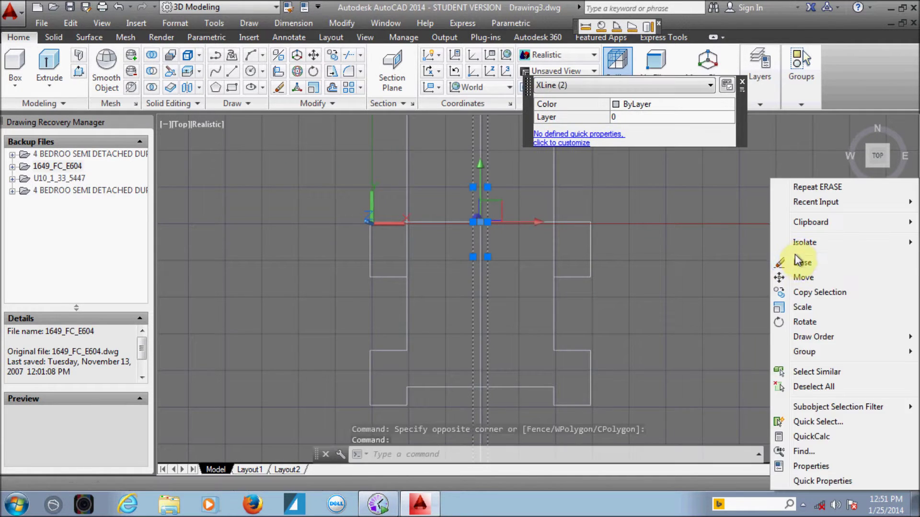
pyautogui.click(795, 261)
pyautogui.click(332, 71)
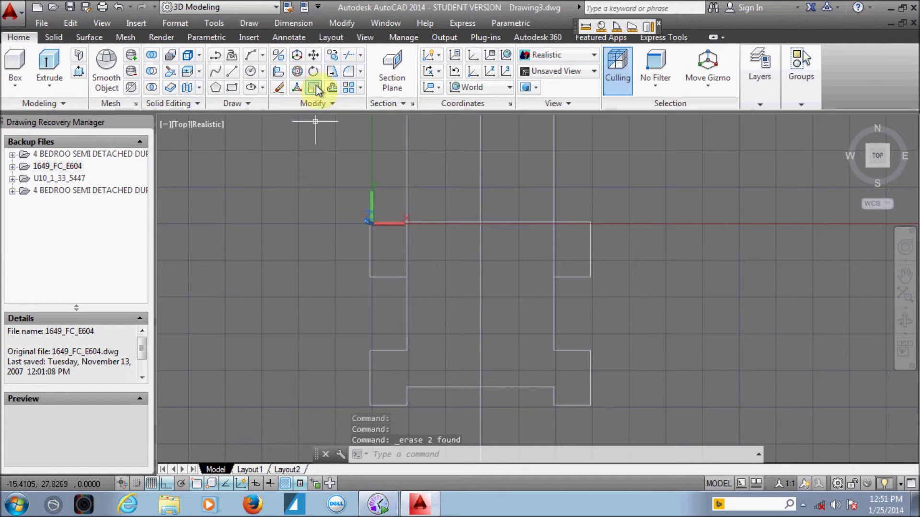
pyautogui.write('1')
# Offset the centre construction line 1 unit to each side
pyautogui.press('Return')
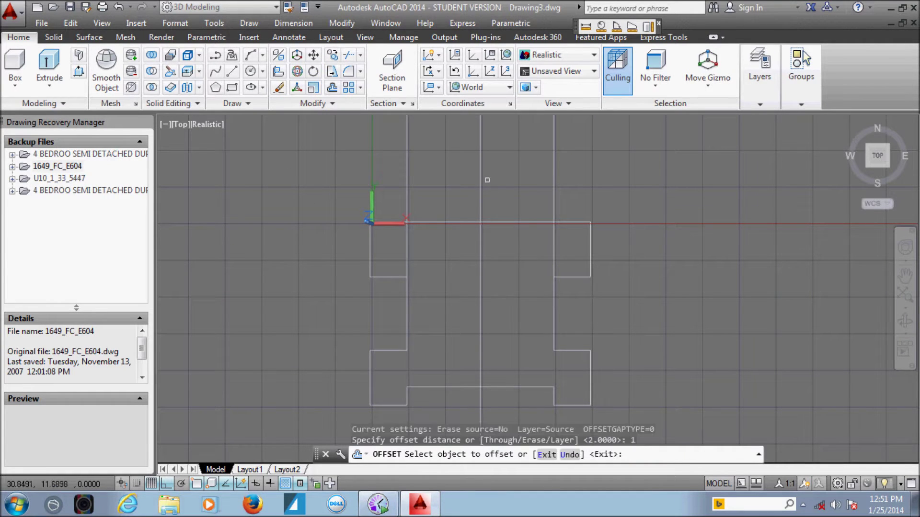
pyautogui.click(481, 178)
pyautogui.click(470, 189)
pyautogui.click(480, 225)
pyautogui.click(491, 242)
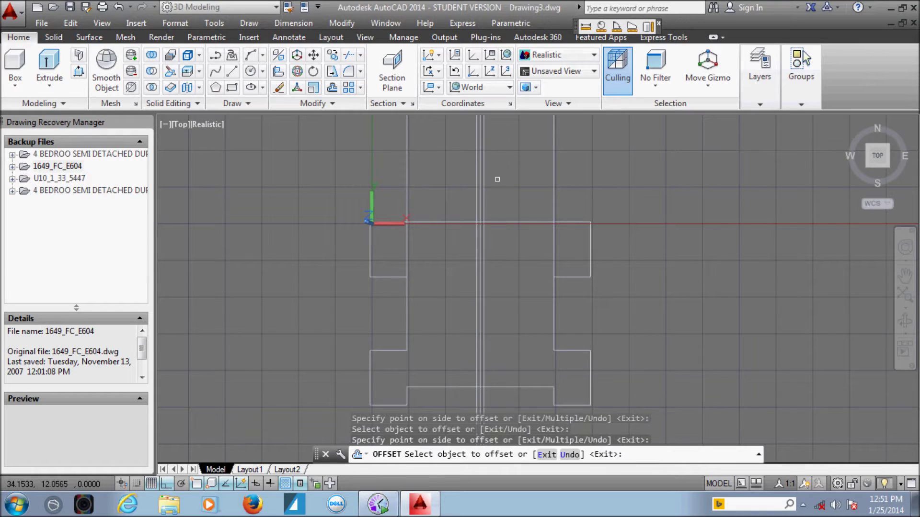
pyautogui.scroll(1, 475, 251)
pyautogui.press('Escape')
pyautogui.press('Escape')
pyautogui.press('Escape')
pyautogui.press('Escape')
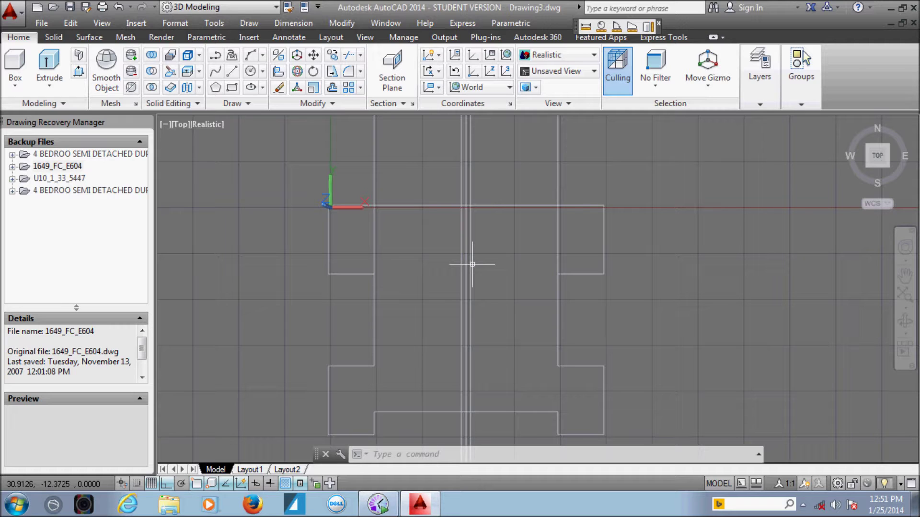
# Adjust the zoom around the frame and start a new construction line with XL
pyautogui.scroll(3, 472, 264)
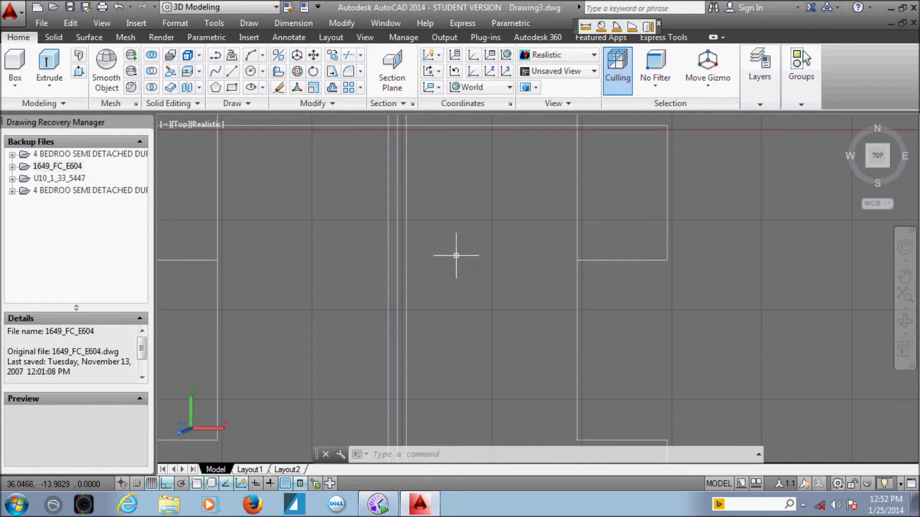
pyautogui.scroll(-2, 628, 288)
pyautogui.scroll(2, 513, 329)
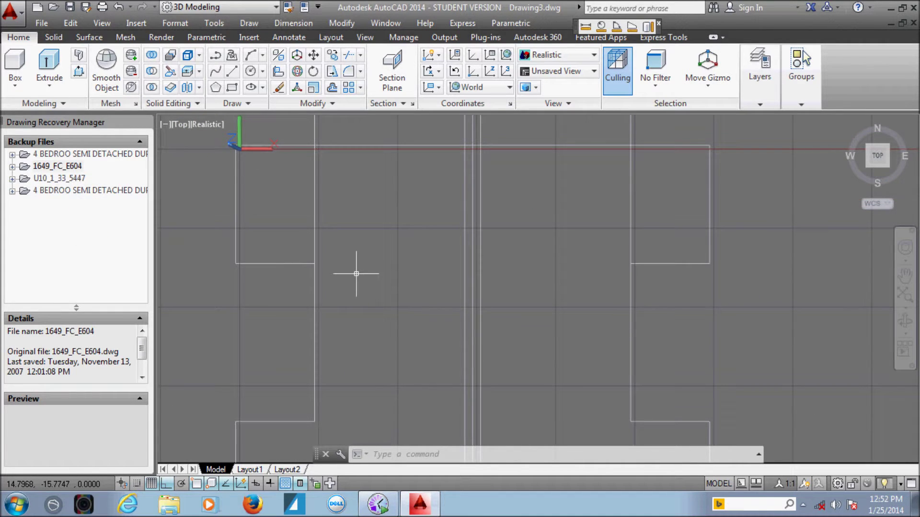
pyautogui.scroll(-2, 393, 235)
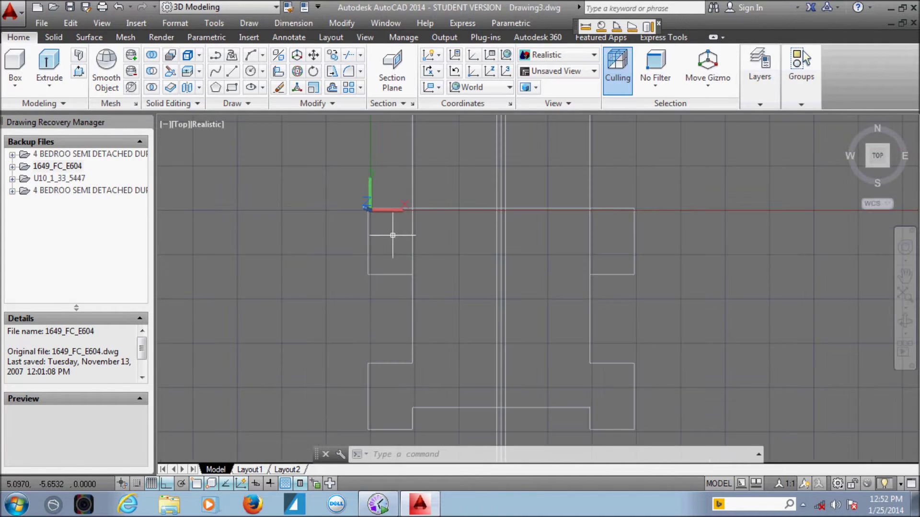
pyautogui.write('xl')
pyautogui.press('Return')
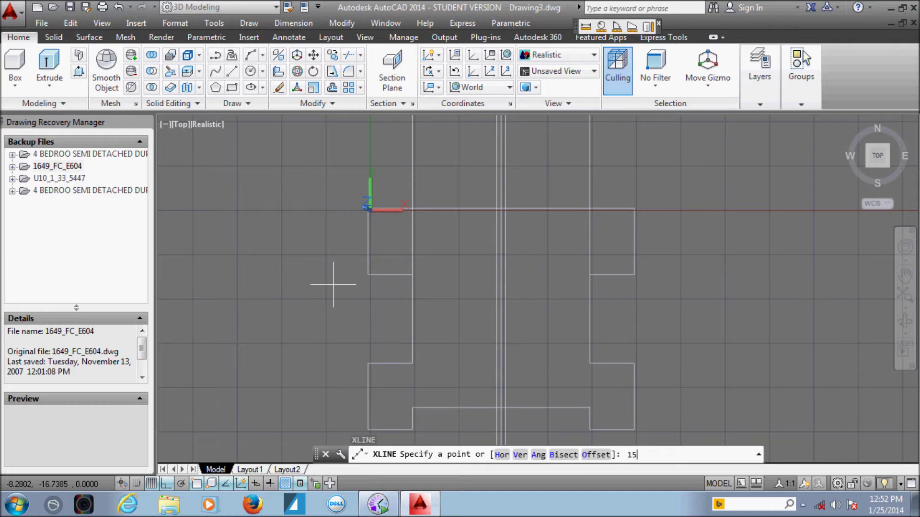
# Confirm the value 15, then add a horizontal construction line along the frame's top edge
pyautogui.press('Return')
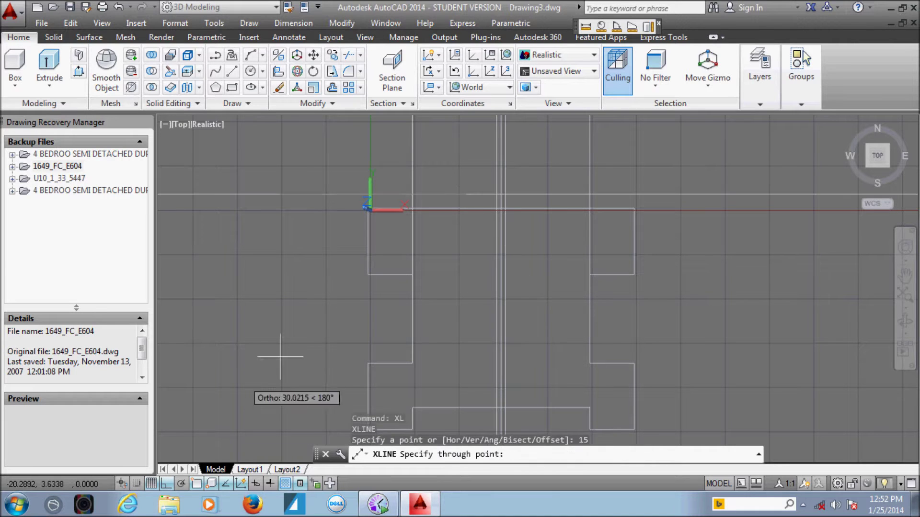
pyautogui.press('Escape')
pyautogui.press('Return')
pyautogui.write('h')
pyautogui.press('Return')
pyautogui.click(462, 209)
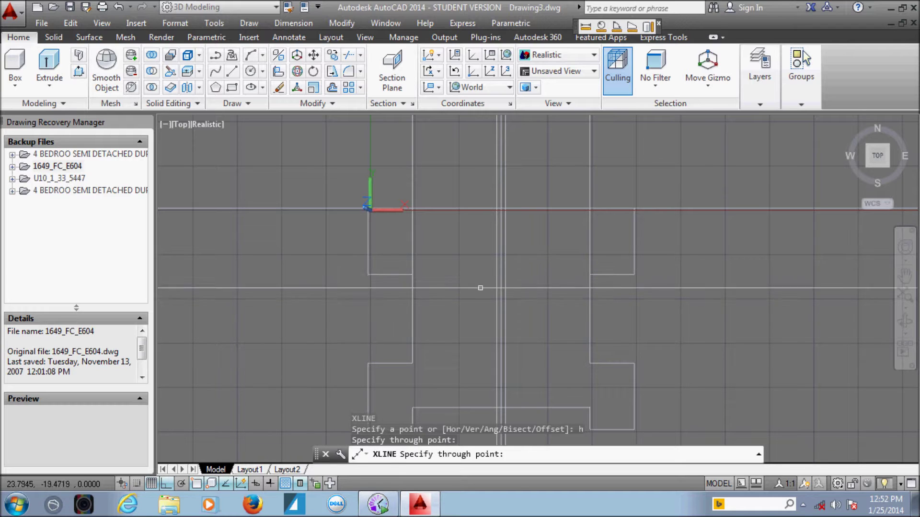
pyautogui.press('Escape')
# Move the new horizontal construction line down 18 units
pyautogui.click(278, 199)
pyautogui.click(245, 241)
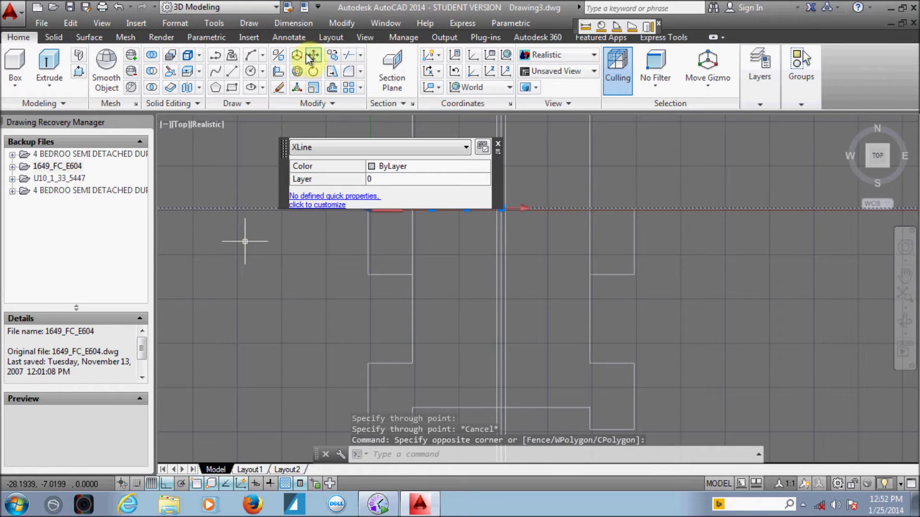
pyautogui.click(313, 55)
pyautogui.click(298, 225)
pyautogui.write('18')
pyautogui.press('Return')
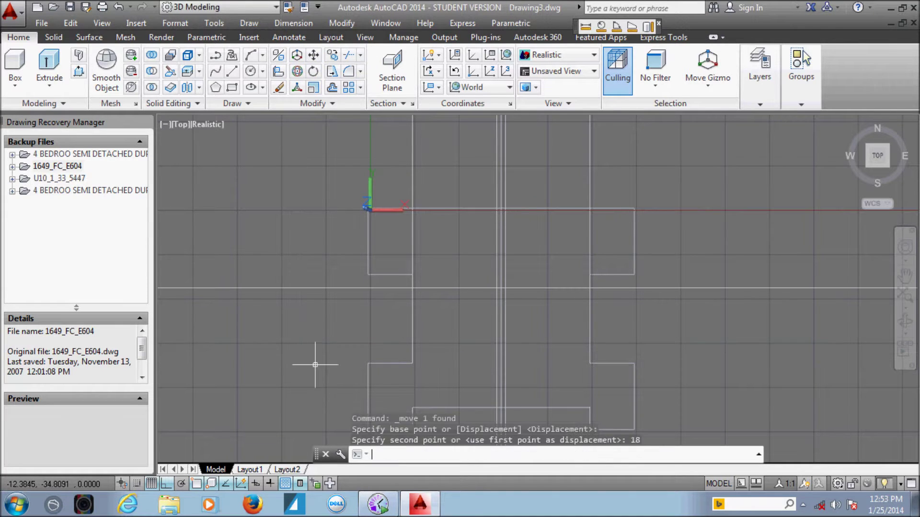
pyautogui.scroll(2, 509, 331)
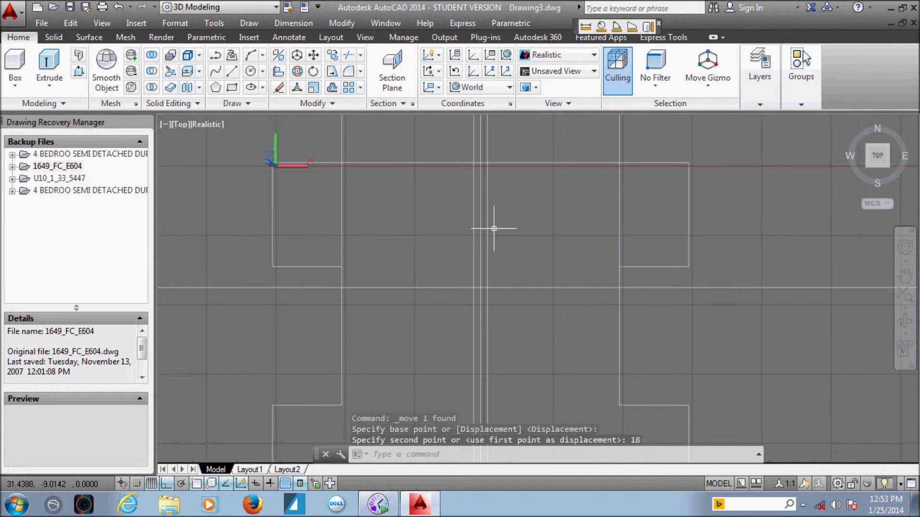
# Trim the horizontal line's left and right ends, using all objects as cutting edges
pyautogui.click(349, 55)
pyautogui.press('Return')
pyautogui.click(790, 254)
pyautogui.click(748, 295)
pyautogui.click(186, 273)
pyautogui.click(214, 303)
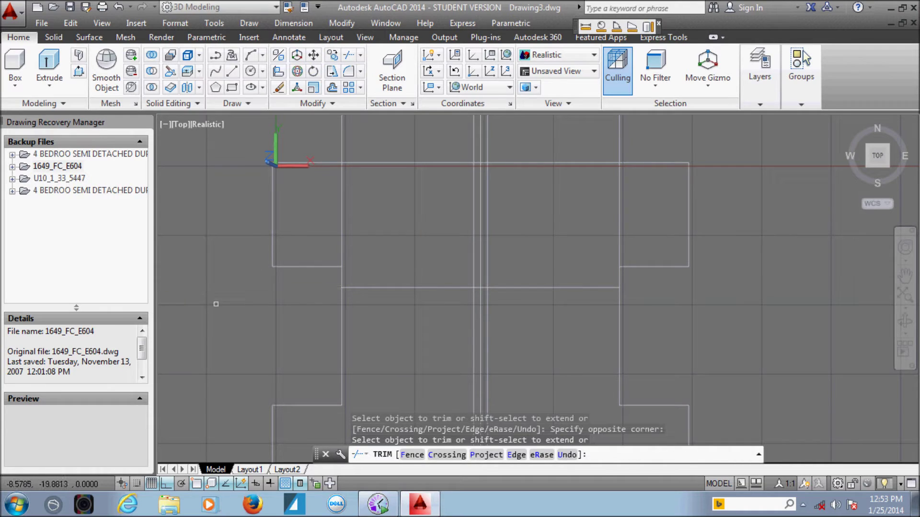
# Draw a 2 by 2 rectangle on the horizontal line
pyautogui.scroll(1, 527, 290)
pyautogui.scroll(1, 527, 290)
pyautogui.press('Escape')
pyautogui.press('Escape')
pyautogui.press('Escape')
pyautogui.click(232, 88)
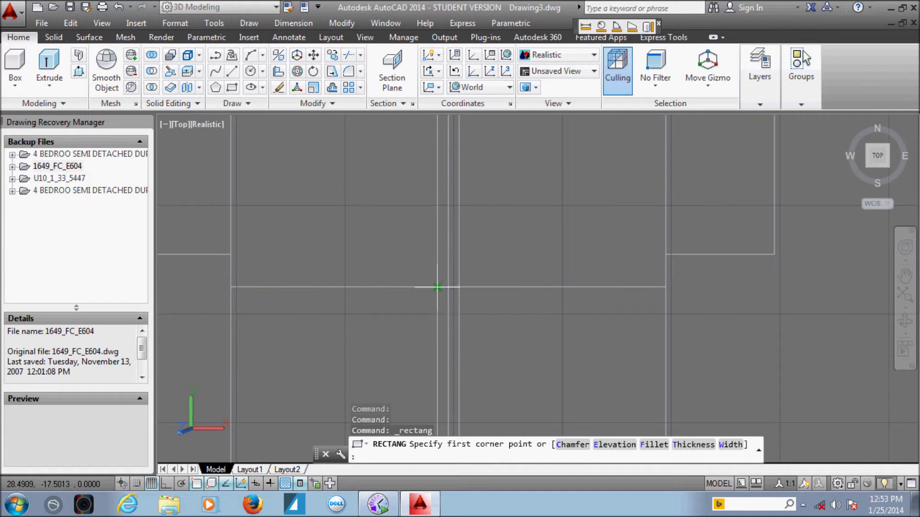
pyautogui.click(438, 287)
pyautogui.rightClick(492, 178)
pyautogui.click(529, 256)
pyautogui.write('2')
pyautogui.press('Return')
pyautogui.write('2')
pyautogui.press('Return')
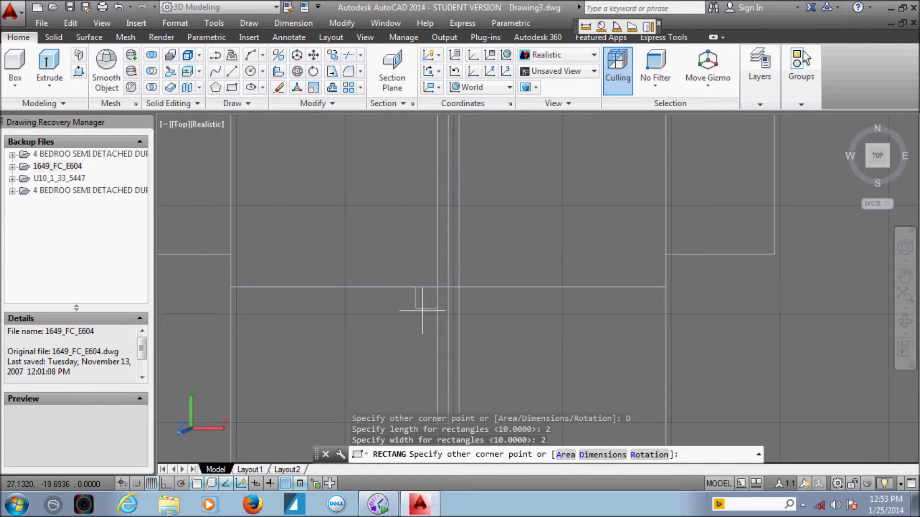
pyautogui.click(461, 266)
pyautogui.moveTo(459, 289); pyautogui.dragTo(482, 312, button='middle')
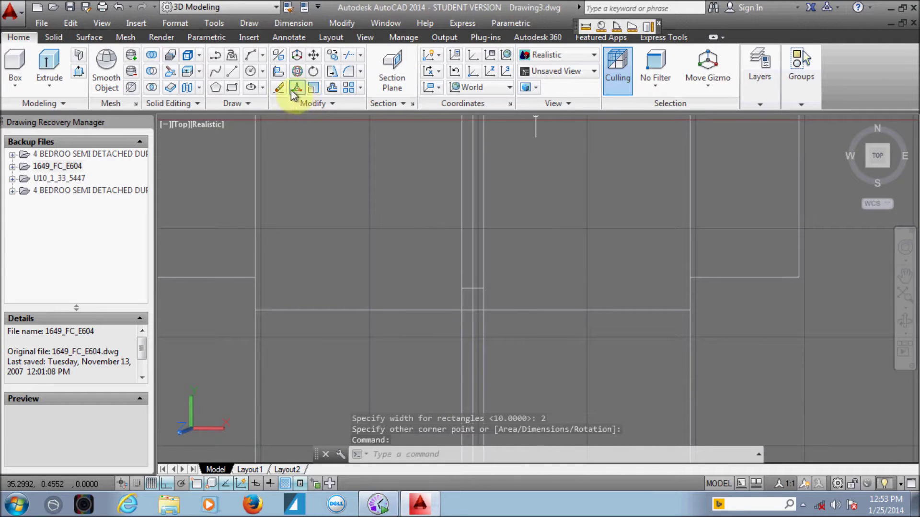
# Trim the vertical lines inside a crossing window
pyautogui.click(348, 55)
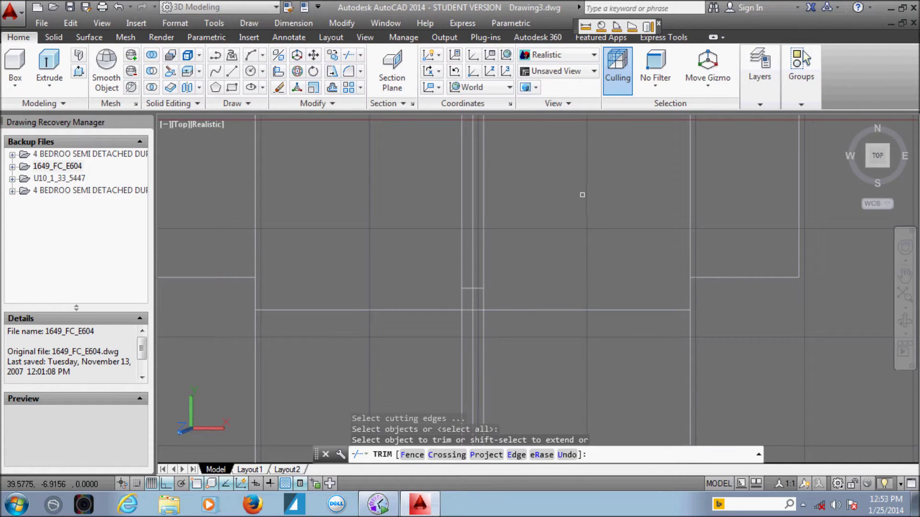
pyautogui.click(550, 189)
pyautogui.click(421, 216)
pyautogui.press('Escape')
pyautogui.click(403, 257)
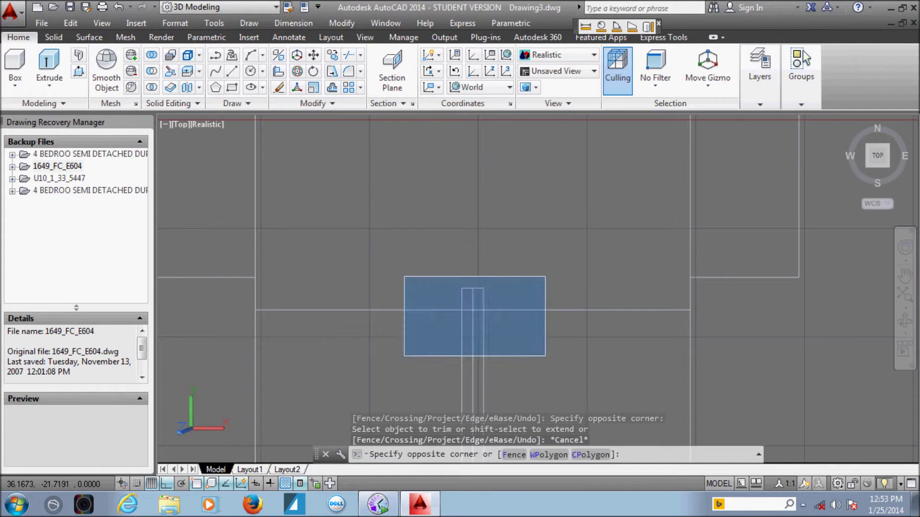
# Move the small square onto the horizontal line
pyautogui.click(546, 318)
pyautogui.click(314, 54)
pyautogui.scroll(2, 536, 287)
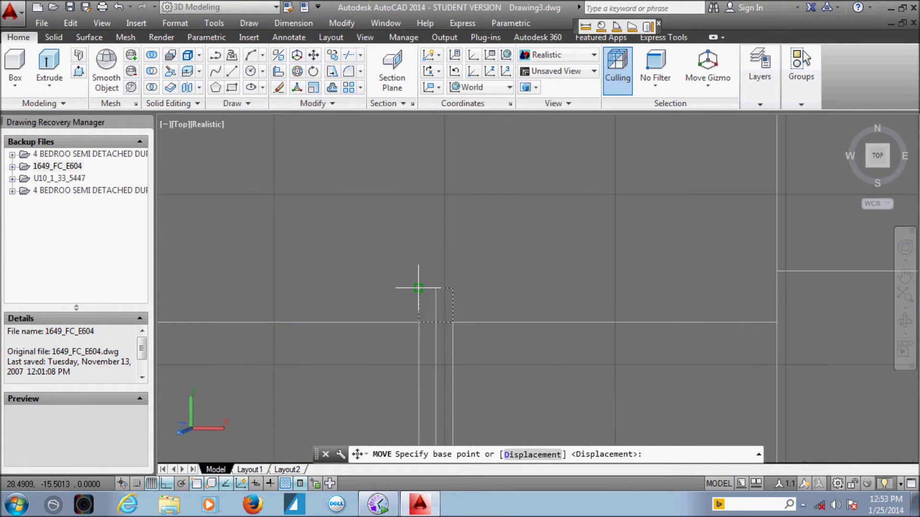
pyautogui.click(418, 322)
pyautogui.click(418, 322)
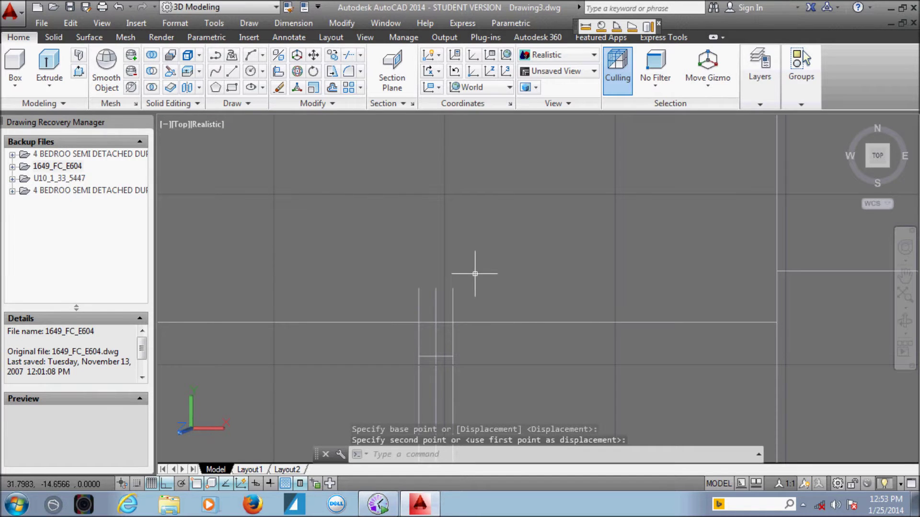
# Trim the lines overlapping the square and the middle vertical lines with crossing windows
pyautogui.click(350, 55)
pyautogui.press('Return')
pyautogui.click(484, 312)
pyautogui.click(588, 272)
pyautogui.scroll(-3, 589, 270)
pyautogui.click(551, 273)
pyautogui.click(442, 303)
# Trim the remaining lines around the notch
pyautogui.scroll(4, 462, 229)
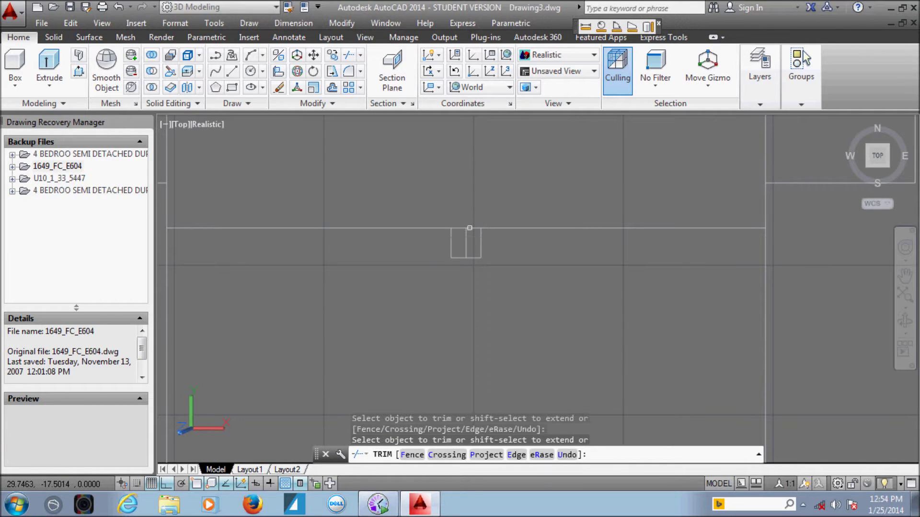
pyautogui.scroll(-5, 462, 228)
pyautogui.moveTo(467, 300); pyautogui.dragTo(514, 287, button='middle')
pyautogui.press('Escape')
pyautogui.scroll(3, 532, 290)
pyautogui.click(555, 334)
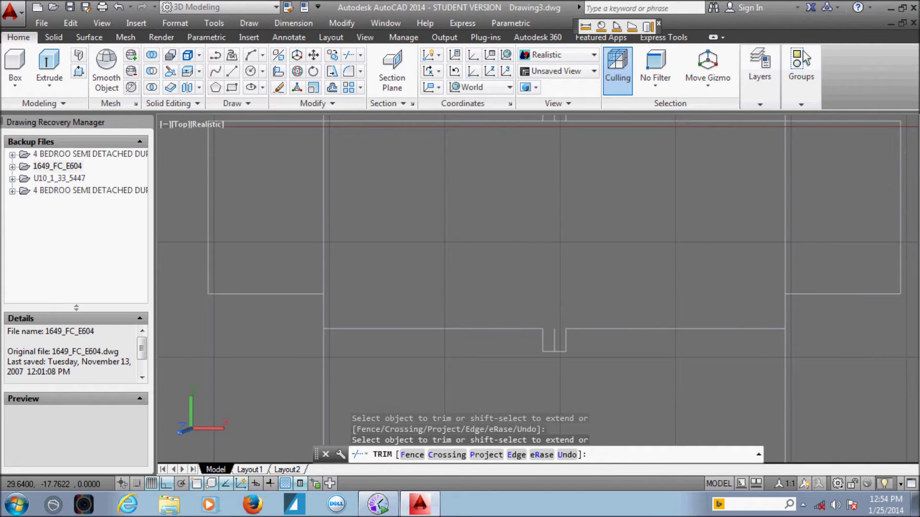
pyautogui.press('Escape')
# Erase the short leftover vertical line in the notch
pyautogui.click(555, 339)
pyautogui.click(279, 89)
pyautogui.scroll(-2, 539, 290)
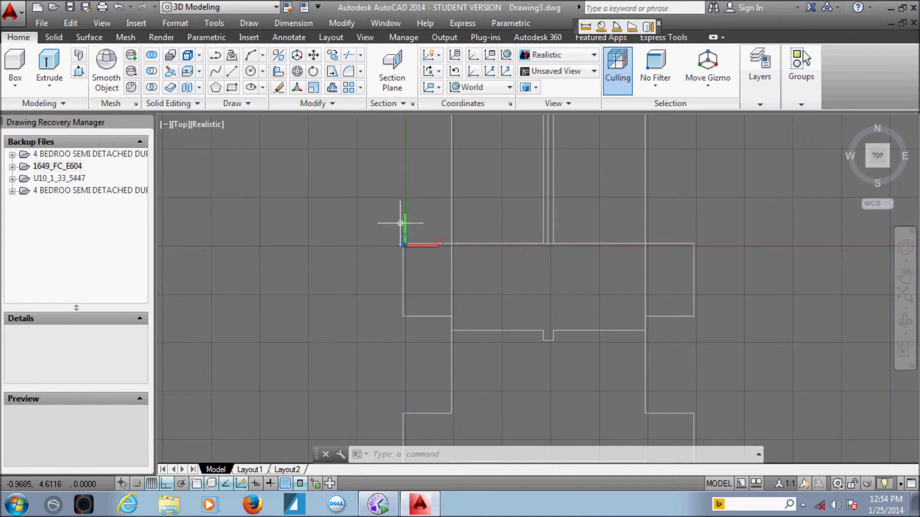
# Draw the two V diagonals from the top corners down to the notch corners
pyautogui.click(232, 71)
pyautogui.click(451, 244)
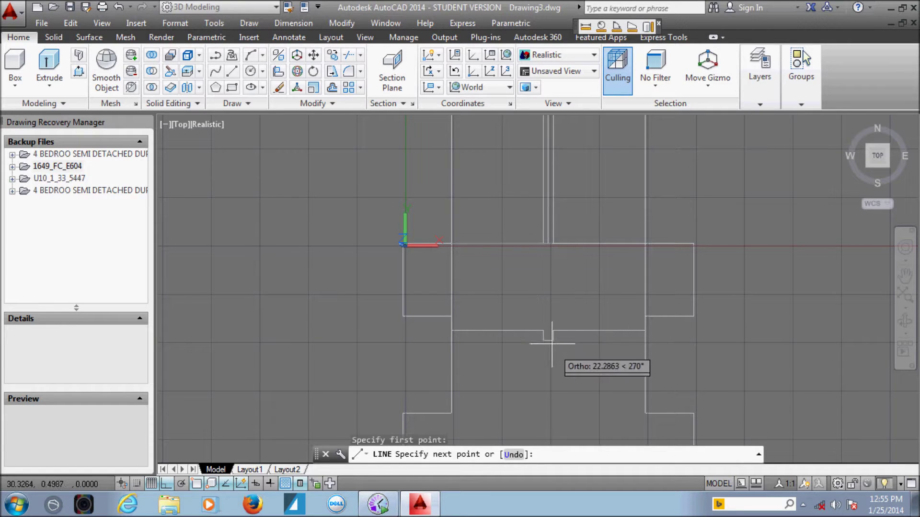
pyautogui.click(545, 331)
pyautogui.press('Escape')
pyautogui.press('Return')
pyautogui.click(552, 330)
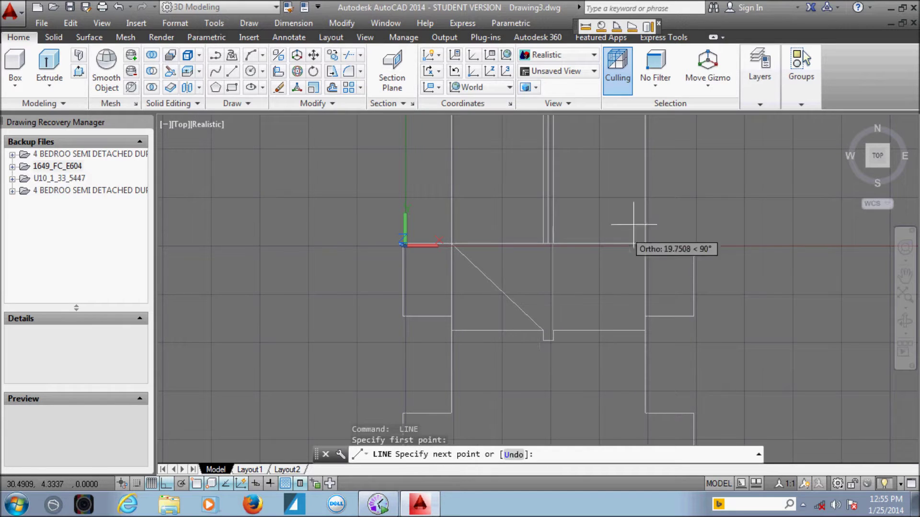
pyautogui.click(638, 267)
pyautogui.press('Escape')
# Erase the vertical construction rays
pyautogui.scroll(-3, 530, 298)
pyautogui.scroll(-1, 566, 312)
pyautogui.moveTo(606, 257); pyautogui.dragTo(628, 329, button='middle')
pyautogui.scroll(1, 628, 329)
pyautogui.click(551, 274)
pyautogui.click(513, 290)
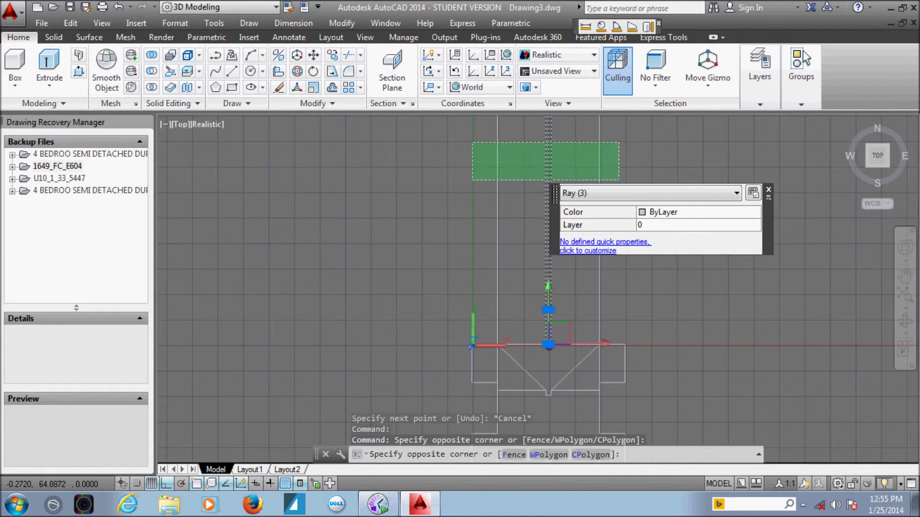
pyautogui.moveTo(606, 144); pyautogui.dragTo(473, 180)
pyautogui.rightClick(372, 182)
pyautogui.click(390, 261)
# Erase the construction rays below the shape
pyautogui.write('p')
pyautogui.press('Return')
pyautogui.moveTo(562, 316); pyautogui.dragTo(532, 232)
pyautogui.press('Escape')
pyautogui.click(565, 294)
pyautogui.click(530, 318)
pyautogui.press('Delete')
# Delete the leftover line beneath the outline
pyautogui.scroll(2, 483, 199)
pyautogui.moveTo(483, 200); pyautogui.dragTo(455, 380, button='middle')
pyautogui.click(441, 335)
pyautogui.click(640, 375)
pyautogui.press('Delete')
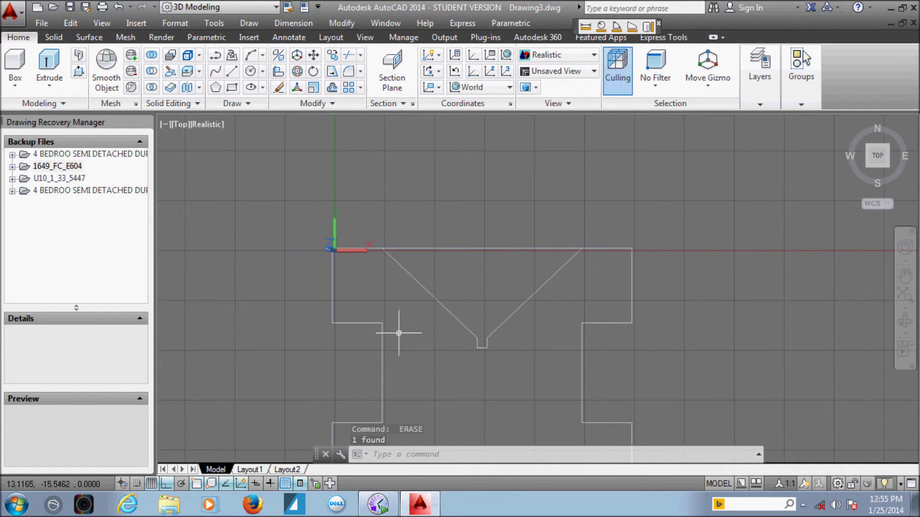
pyautogui.click(350, 54)
# Trim away the top line between the V tops
pyautogui.press('Return')
pyautogui.click(510, 212)
pyautogui.click(461, 273)
pyautogui.scroll(-1, 538, 291)
pyautogui.scroll(-1, 517, 326)
pyautogui.press('Escape')
pyautogui.press('Escape')
# Start a PEDIT join with the left vertical, zigzag and bottom segments
pyautogui.write('pe')
pyautogui.press('Return')
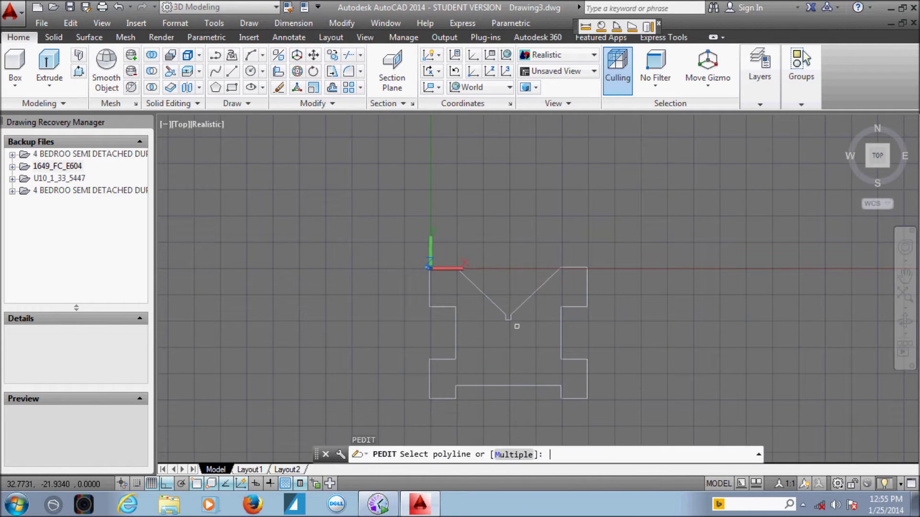
pyautogui.click(430, 289)
pyautogui.press('Return')
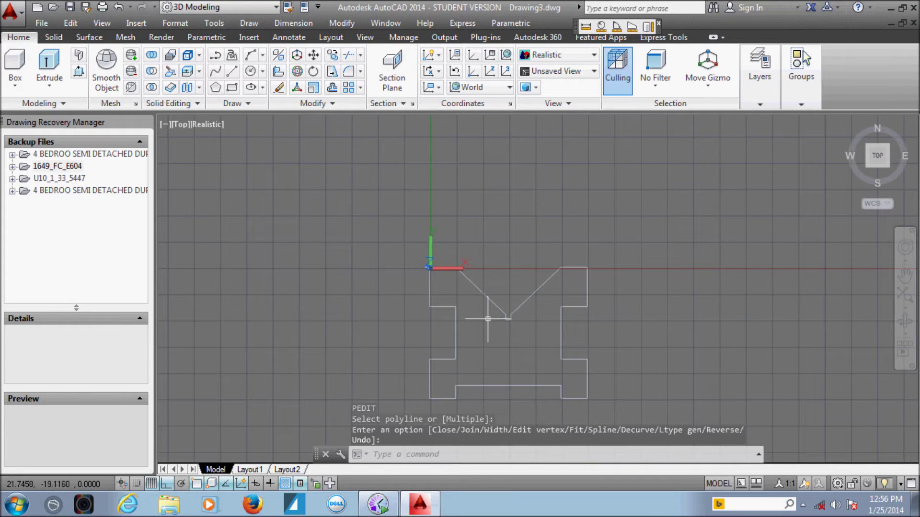
pyautogui.write('join')
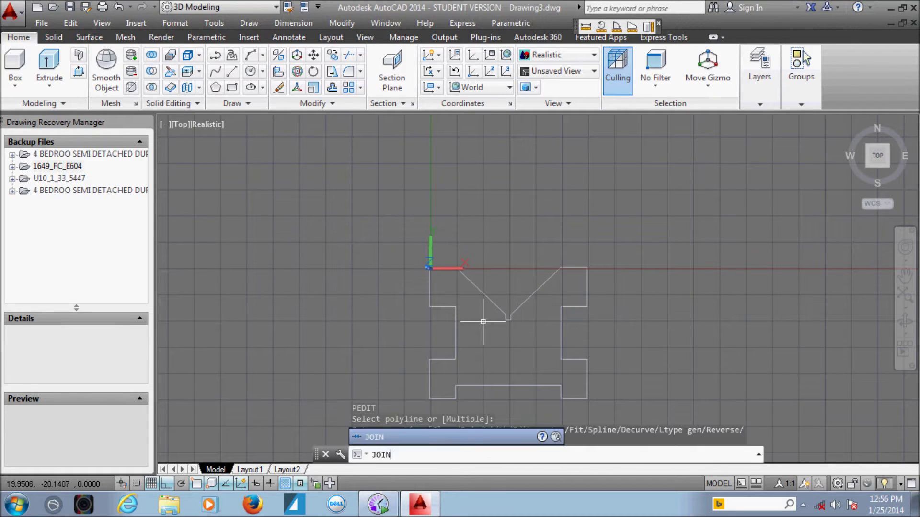
pyautogui.press('Return')
pyautogui.click(428, 297)
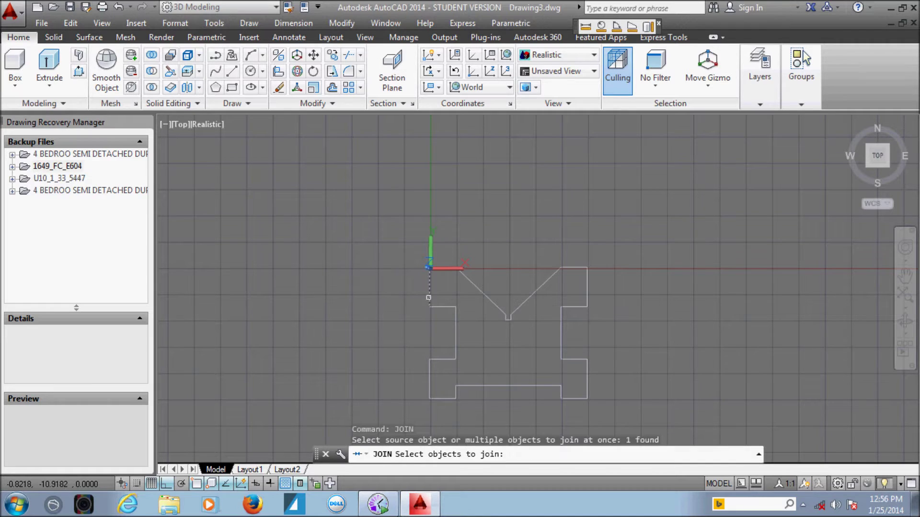
pyautogui.click(441, 306)
pyautogui.click(479, 387)
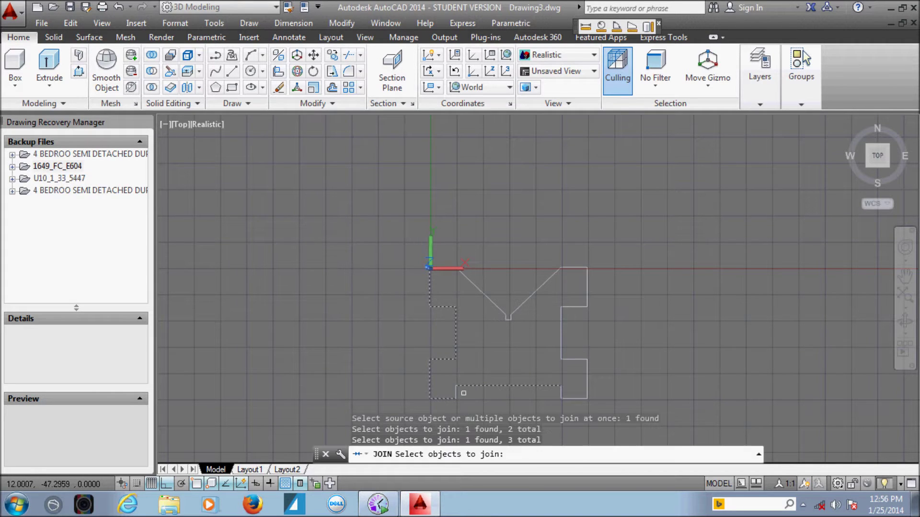
# Add the bottom, right-side and V segments and join them into a polyline
pyautogui.click(458, 391)
pyautogui.click(584, 399)
pyautogui.click(561, 394)
pyautogui.click(573, 398)
pyautogui.click(548, 286)
pyautogui.click(502, 306)
pyautogui.click(495, 347)
pyautogui.press('Return')
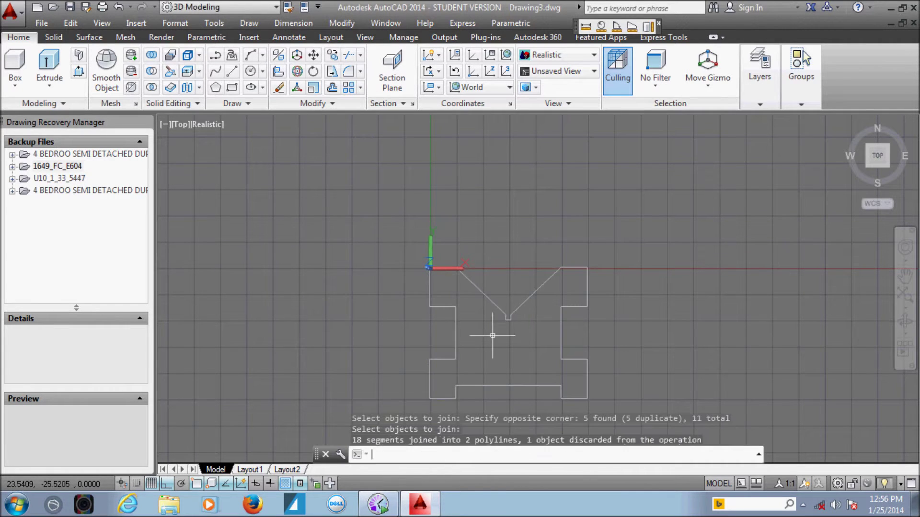
# Begin a second PEDIT Join on the remaining outline polyline
pyautogui.click(519, 304)
pyautogui.scroll(5, 459, 312)
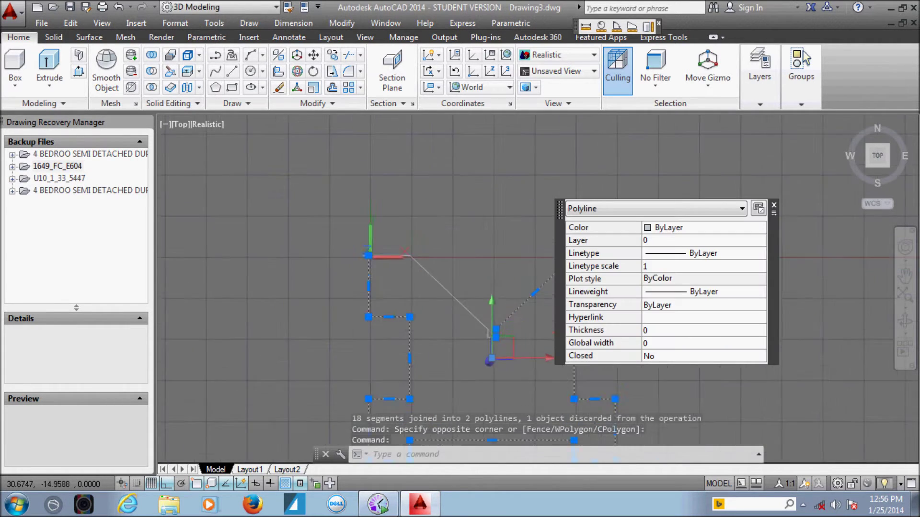
pyautogui.press('Escape')
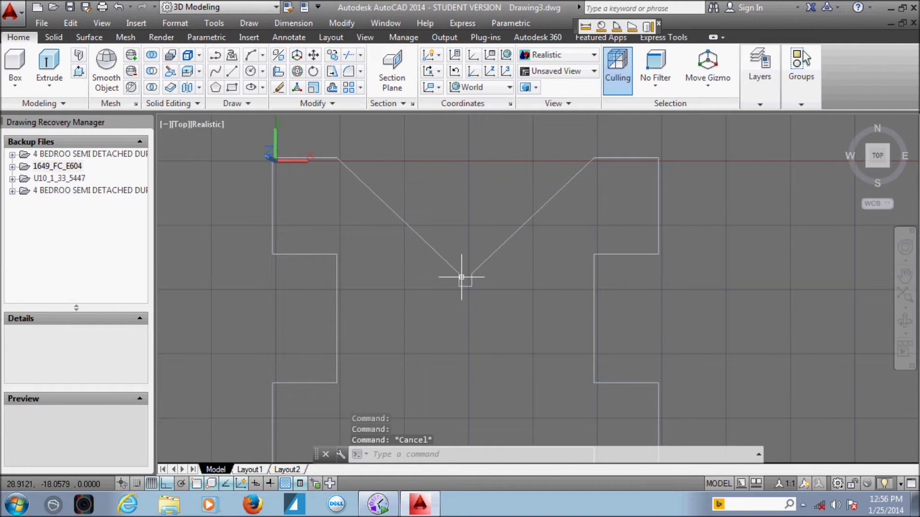
pyautogui.write('pe')
pyautogui.press('Return')
pyautogui.click(460, 276)
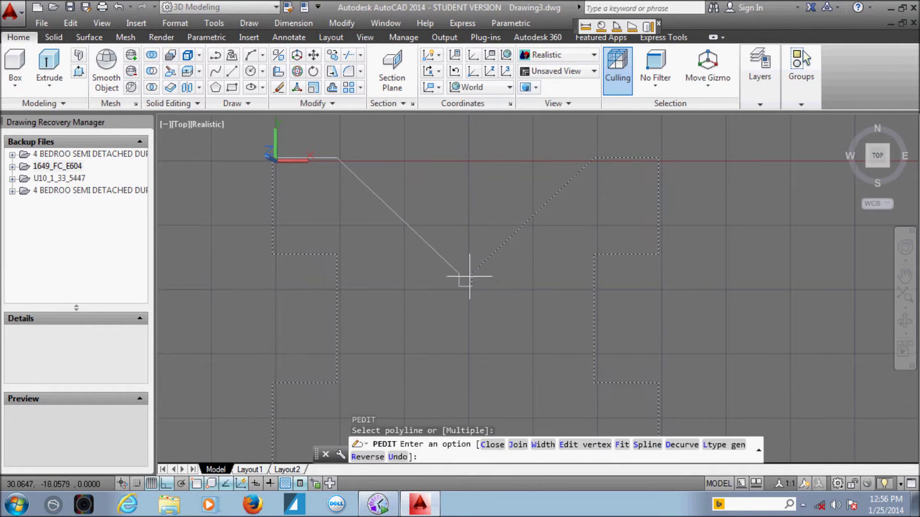
pyautogui.press('Return')
pyautogui.write('join')
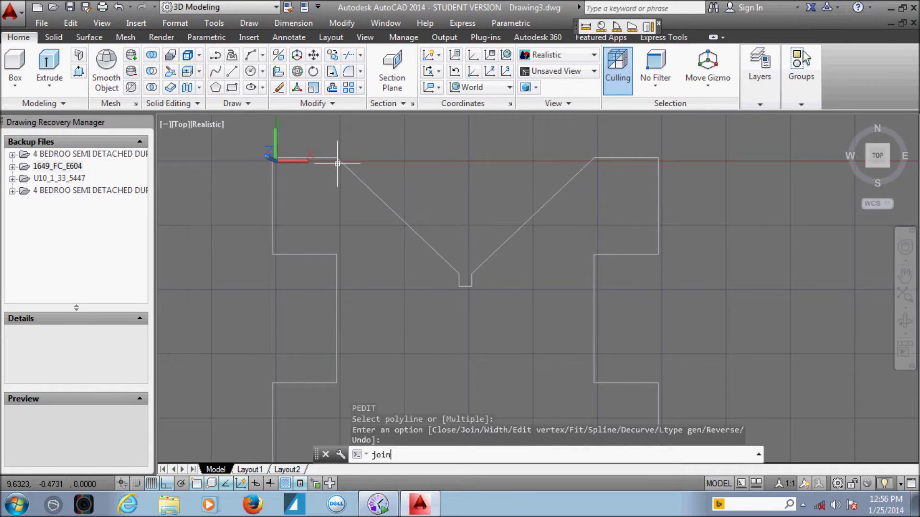
pyautogui.press('Return')
# Join the right outline, left diagonal and top-left segment into one polyline
pyautogui.click(486, 261)
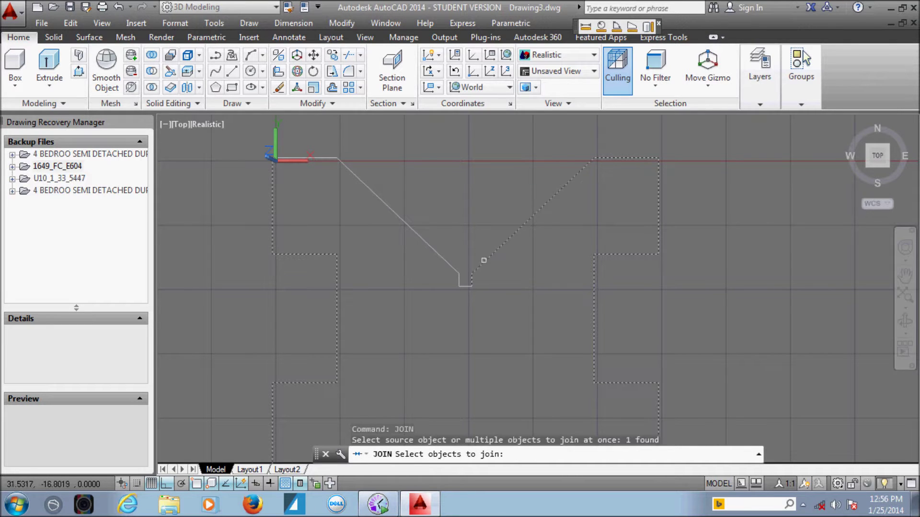
pyautogui.click(468, 287)
pyautogui.click(307, 159)
pyautogui.press('Return')
pyautogui.press('Escape')
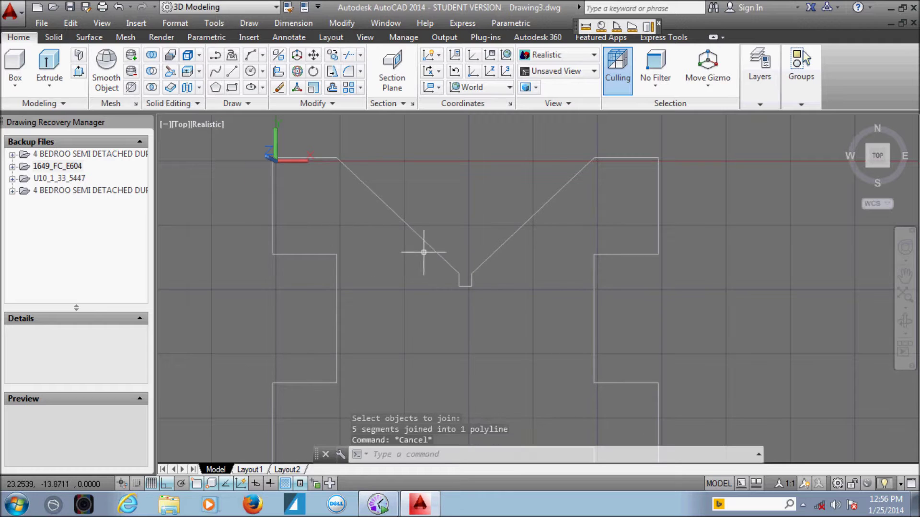
pyautogui.press('Escape')
pyautogui.scroll(-4, 536, 283)
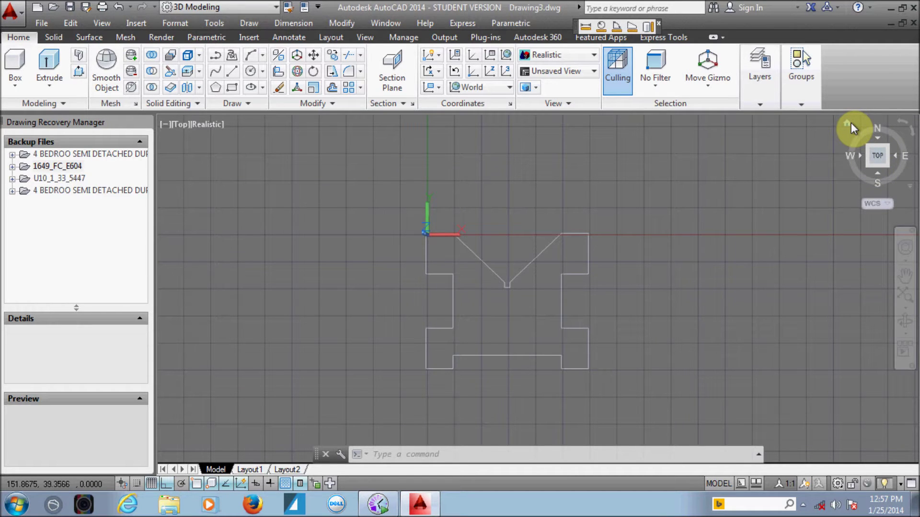
# Pan the V-notched outline to centre and orbit it into a tilted 3D view
pyautogui.middleClick(565, 287)
pyautogui.middleClick(566, 287)
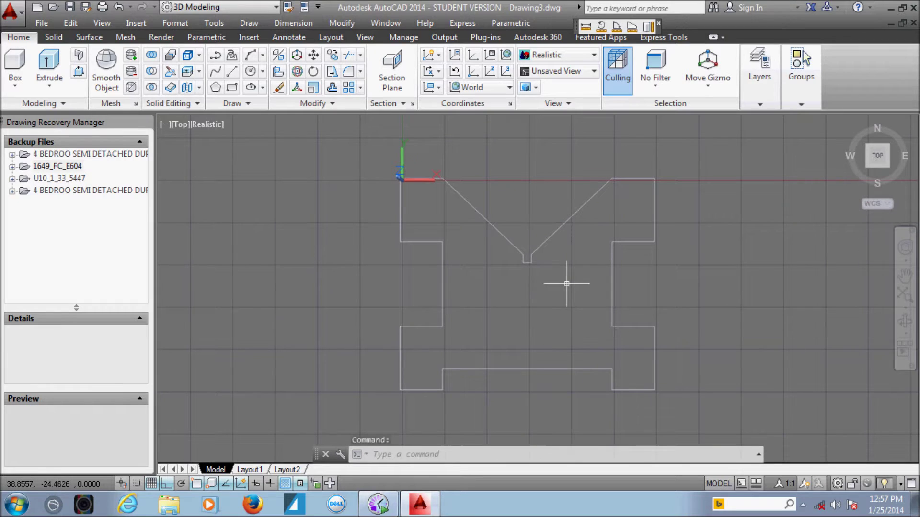
pyautogui.scroll(1, 556, 285)
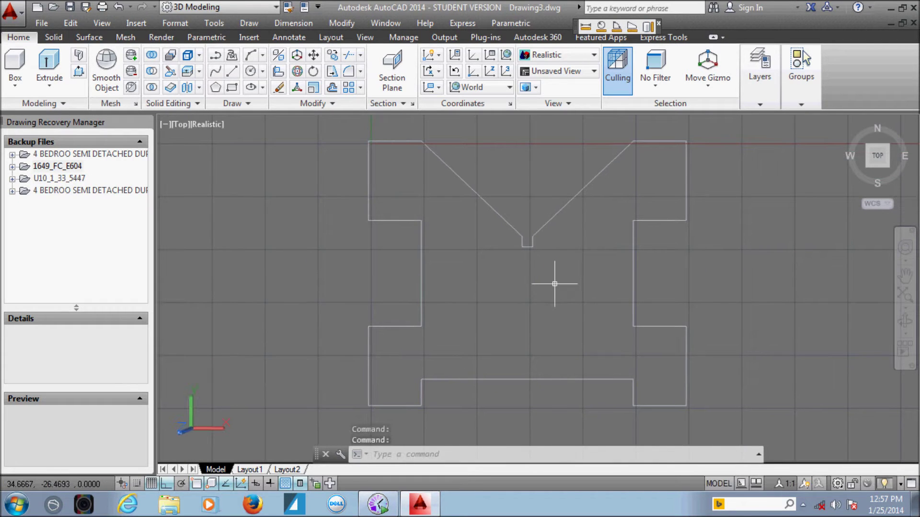
pyautogui.moveTo(550, 275); pyautogui.dragTo(545, 295, button='middle')
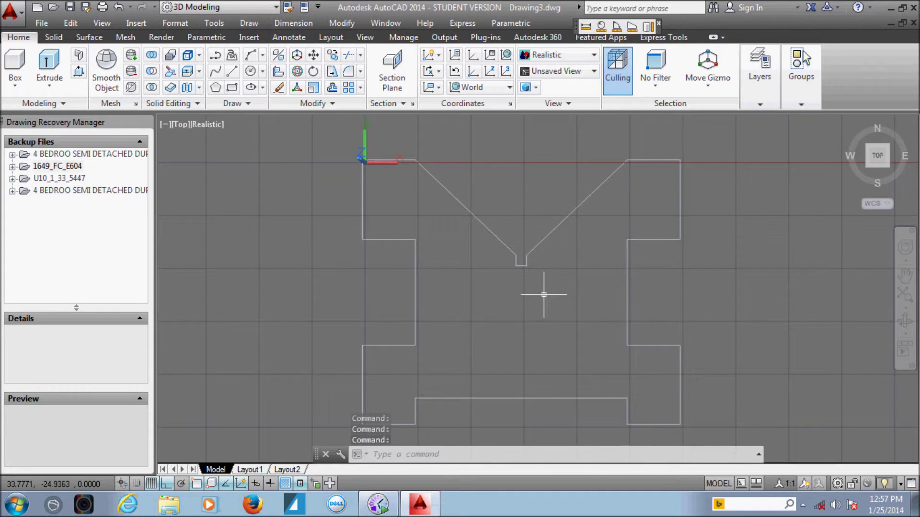
pyautogui.moveTo(513, 296); pyautogui.dragTo(519, 290, button='middle')
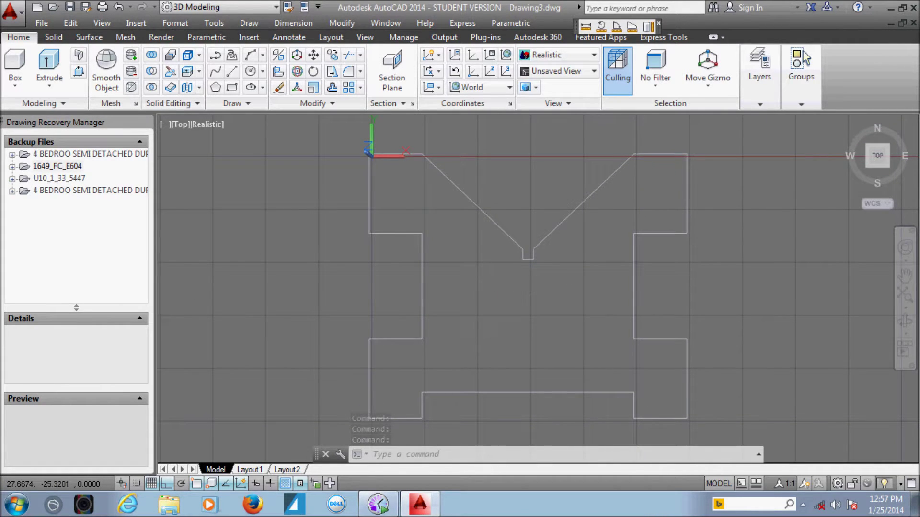
pyautogui.moveTo(562, 289); pyautogui.dragTo(607, 303, button='middle')
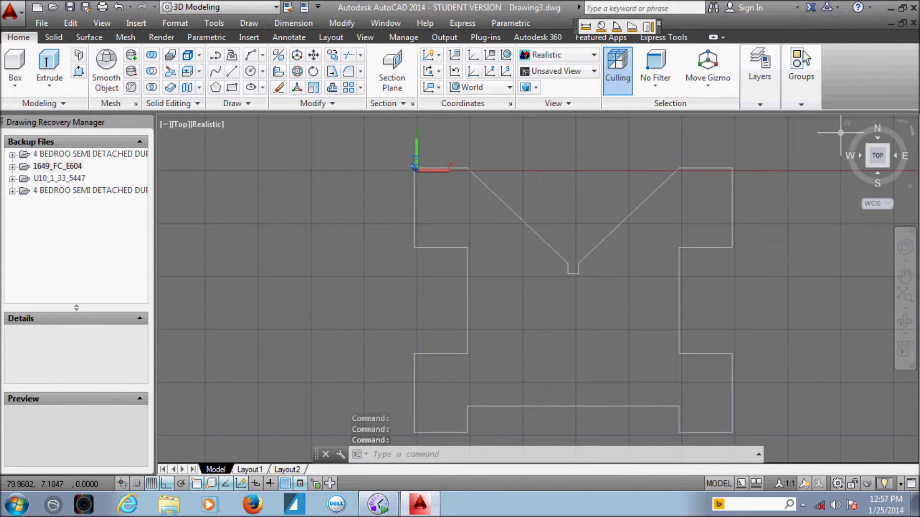
pyautogui.keyDown('shift'); pyautogui.moveTo(763, 164); pyautogui.dragTo(480, 280, button='middle'); pyautogui.keyUp('shift')
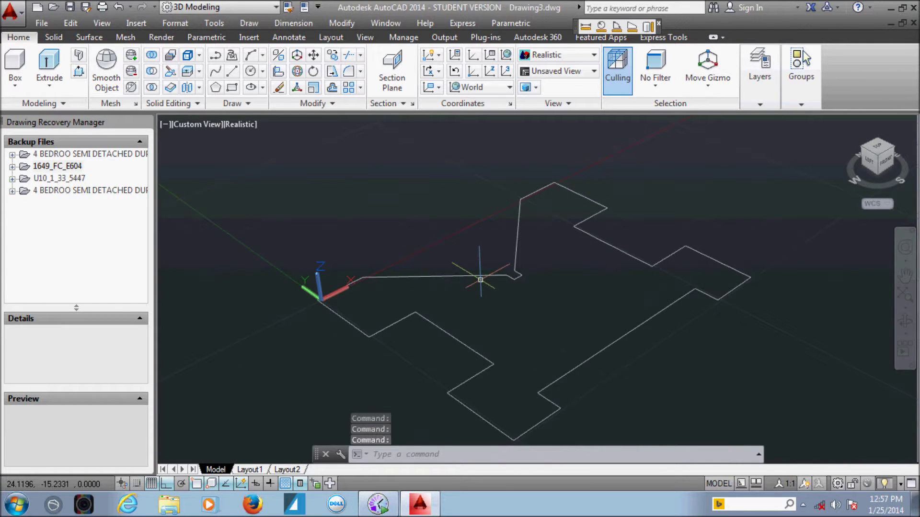
# Try Presspull inside the outline, cancel it, and return to the Top view
pyautogui.click(78, 71)
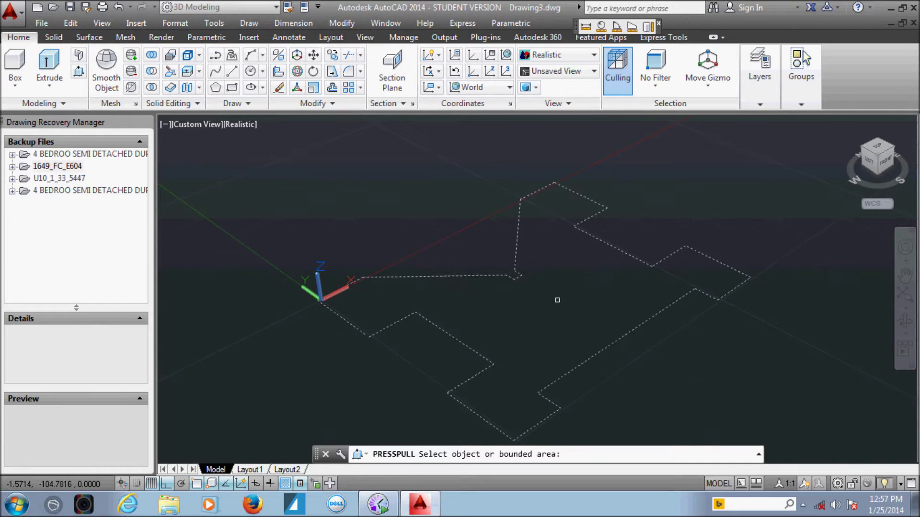
pyautogui.click(575, 278)
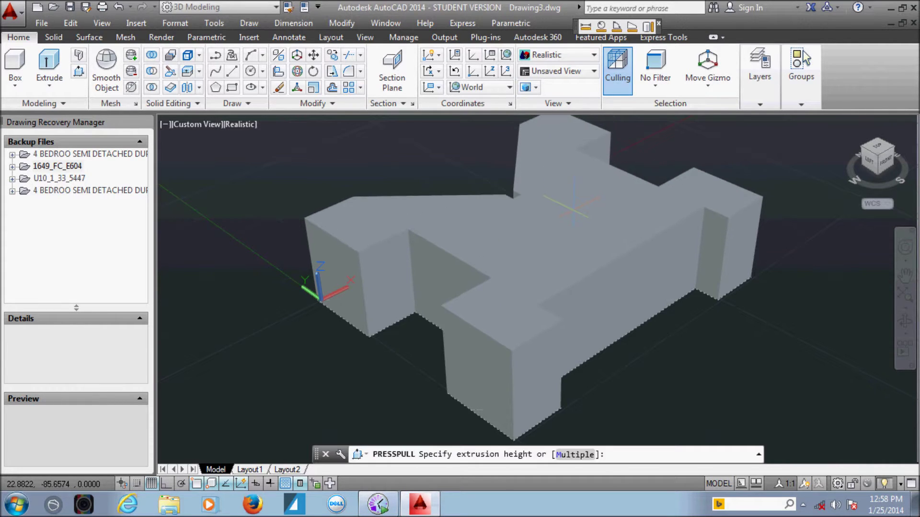
pyautogui.press('Escape')
pyautogui.press('Escape')
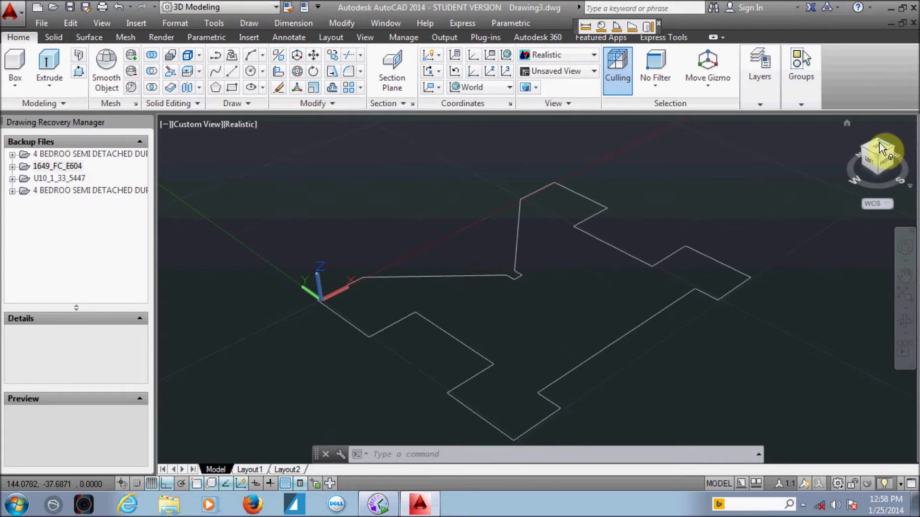
pyautogui.click(882, 146)
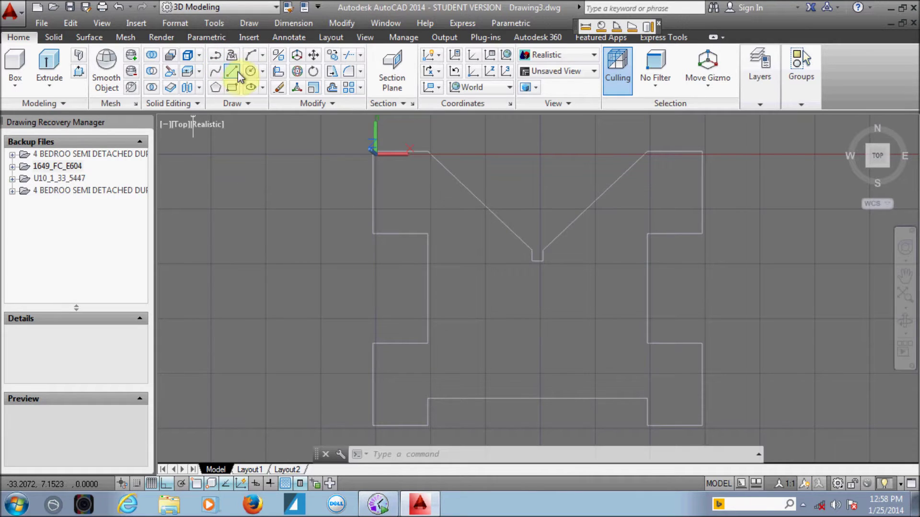
# Place a vertical construction line through the outline's inner left corner
pyautogui.write('xl')
pyautogui.press('Return')
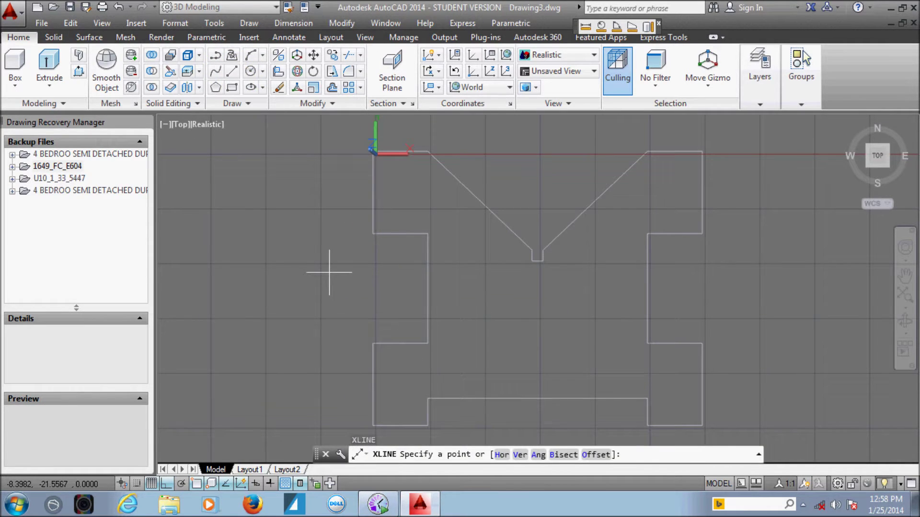
pyautogui.write('v')
pyautogui.press('Return')
pyautogui.click(428, 343)
pyautogui.press('Escape')
# Offset that vertical construction line 25 units to the left
pyautogui.click(428, 213)
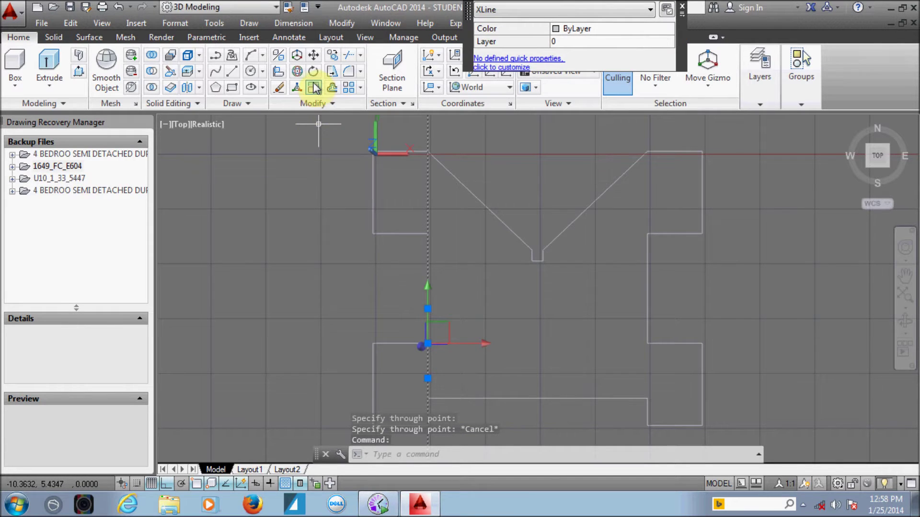
pyautogui.click(337, 88)
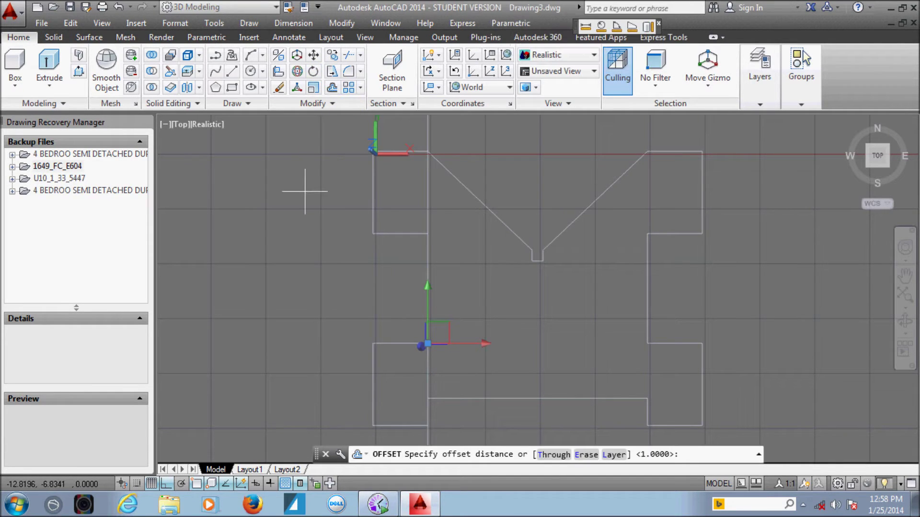
pyautogui.write('25')
pyautogui.press('Return')
pyautogui.click(305, 190)
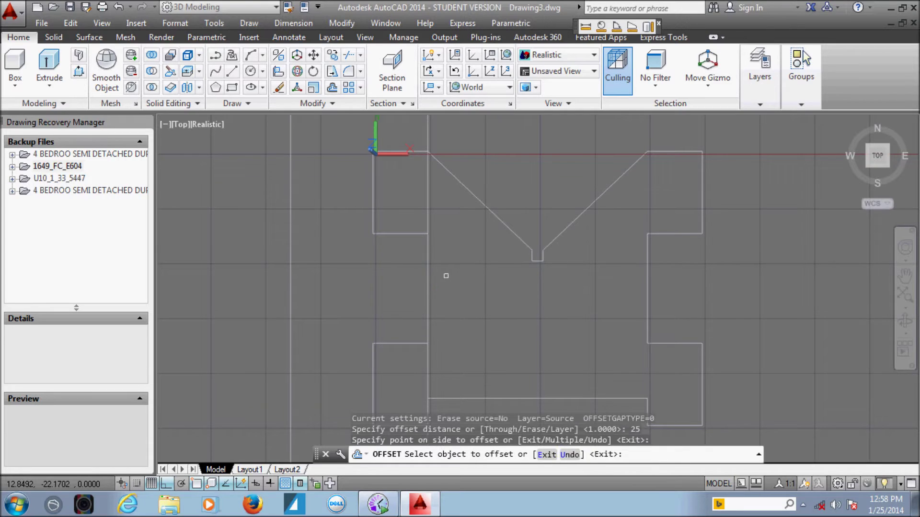
pyautogui.press('Escape')
pyautogui.press('Escape')
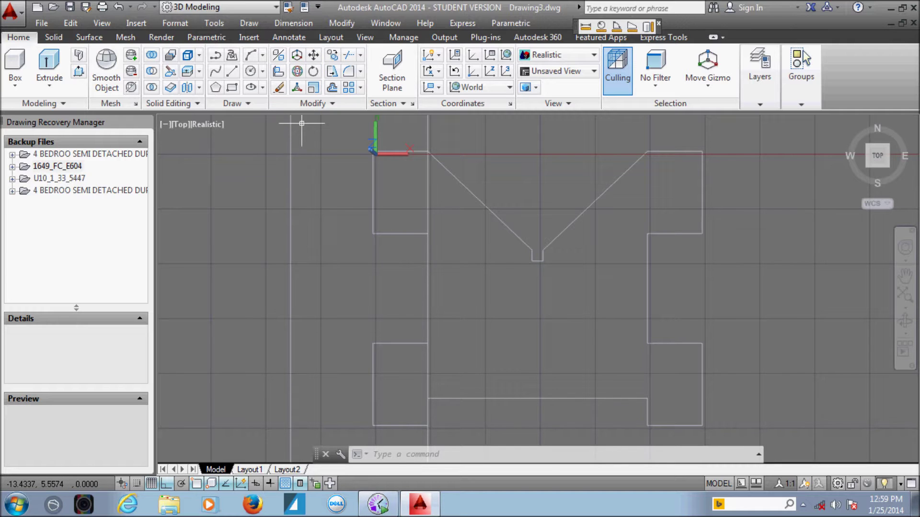
# Place a horizontal construction line just under the upper arms
pyautogui.write('xl')
pyautogui.press('Return')
pyautogui.write('h')
pyautogui.press('Return')
pyautogui.click(401, 234)
pyautogui.press('Escape')
pyautogui.press('Escape')
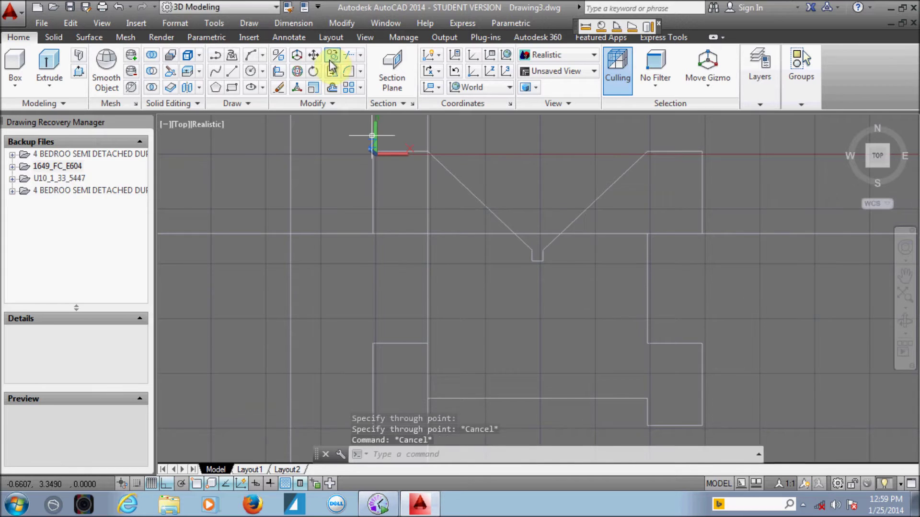
# Make parallel copies of the horizontal line 5 and 15 units lower
pyautogui.click(332, 88)
pyautogui.write('5')
pyautogui.press('Return')
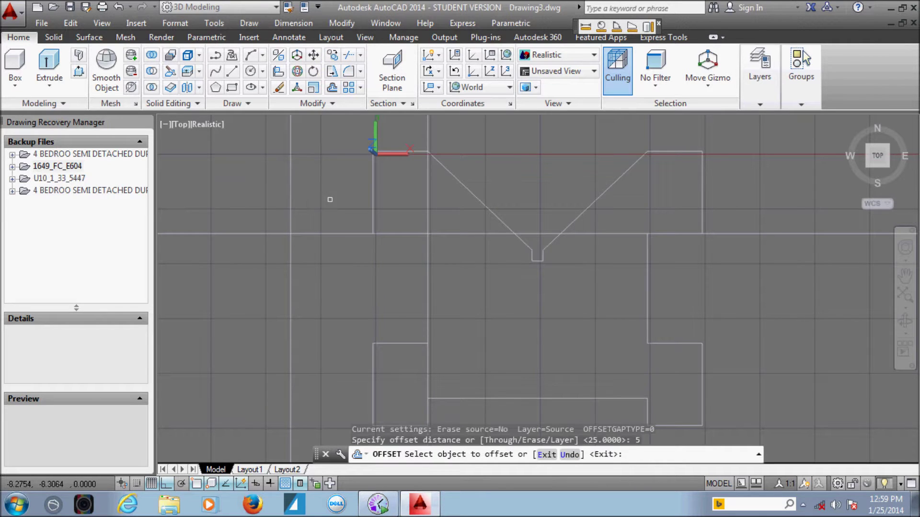
pyautogui.click(342, 233)
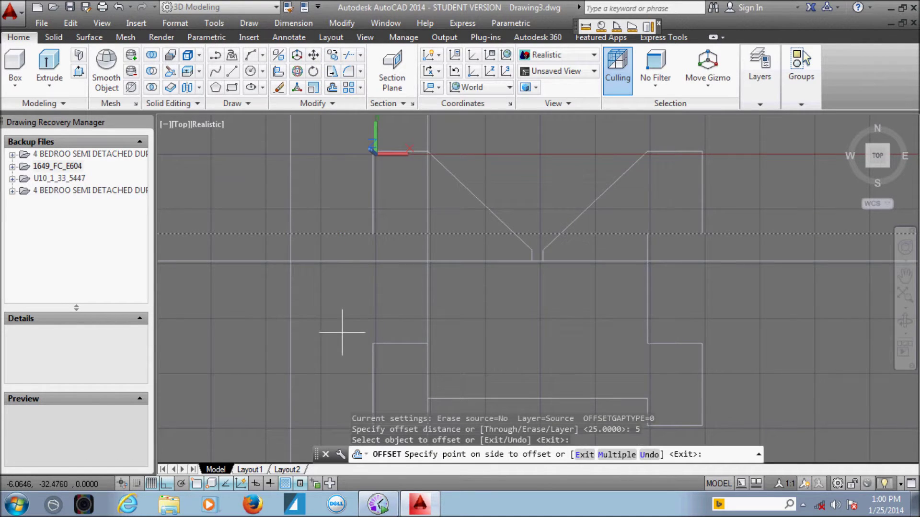
pyautogui.click(347, 316)
pyautogui.press('Return')
pyautogui.press('Return')
pyautogui.write('1')
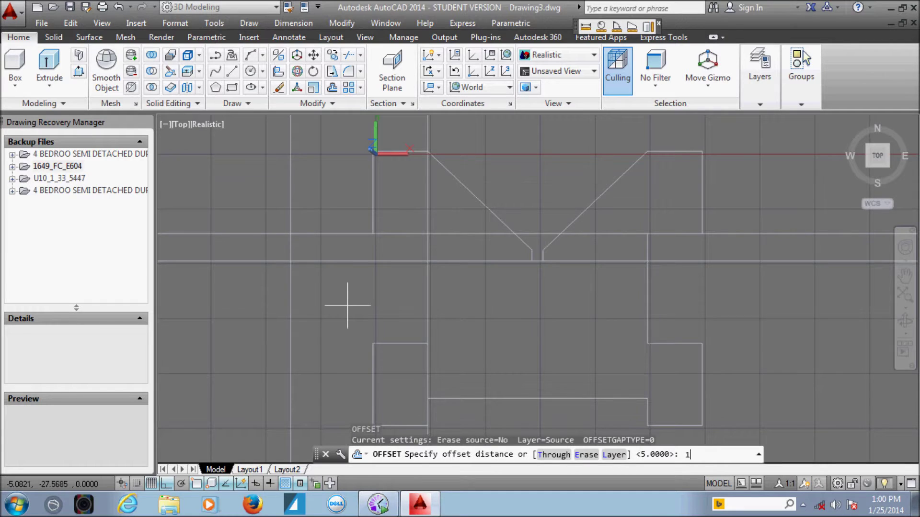
pyautogui.write('5')
pyautogui.press('Return')
pyautogui.click(355, 262)
pyautogui.click(360, 318)
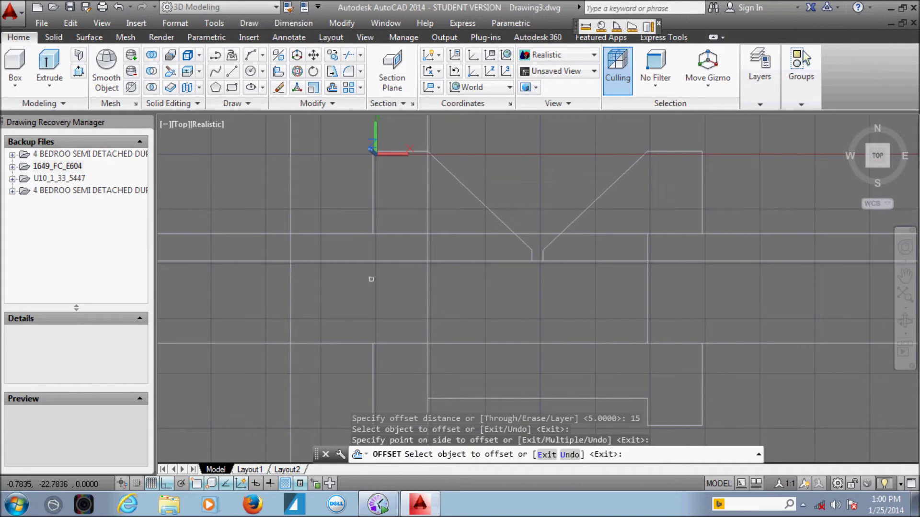
pyautogui.press('Escape')
# Move both copied horizontal lines 2.5 units
pyautogui.moveTo(343, 246); pyautogui.dragTo(331, 273)
pyautogui.moveTo(336, 331); pyautogui.dragTo(318, 368)
pyautogui.write('m')
pyautogui.press('Return')
pyautogui.click(259, 364)
pyautogui.write('2.5')
pyautogui.press('Return')
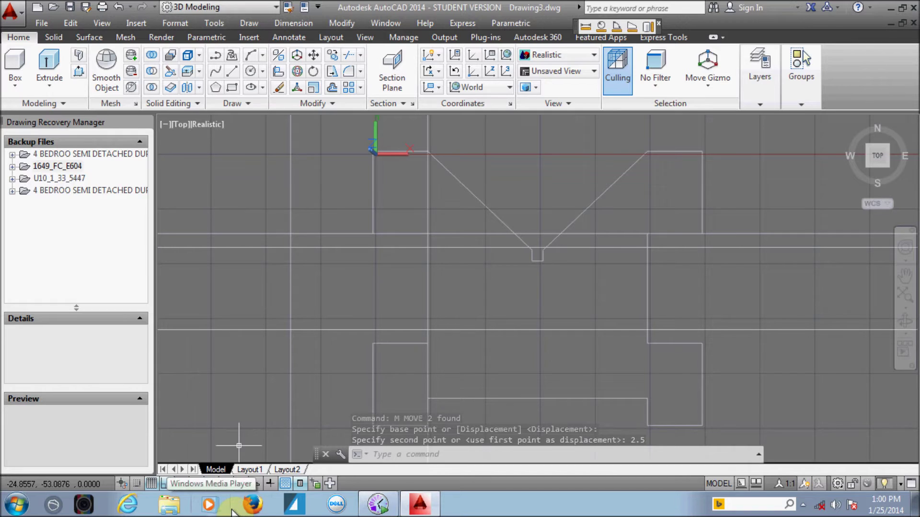
pyautogui.scroll(-1, 483, 322)
pyautogui.scroll(-2, 482, 322)
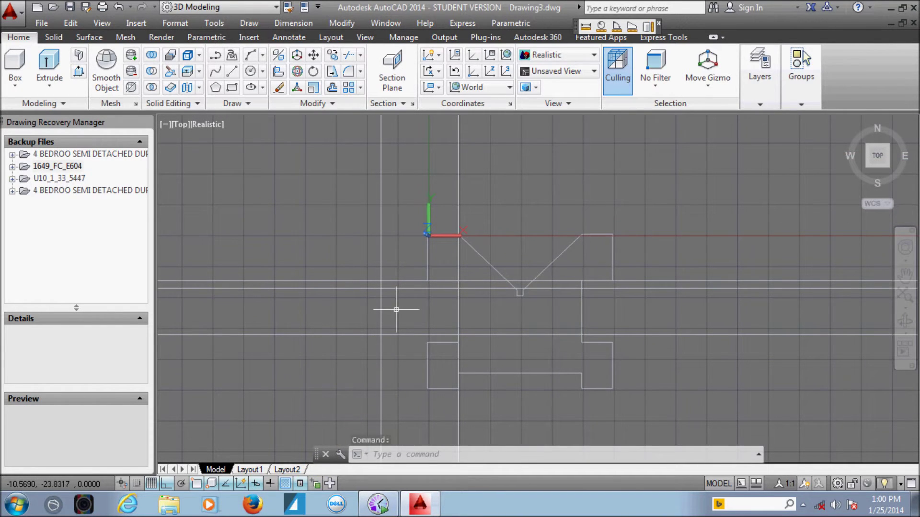
pyautogui.scroll(1, 396, 310)
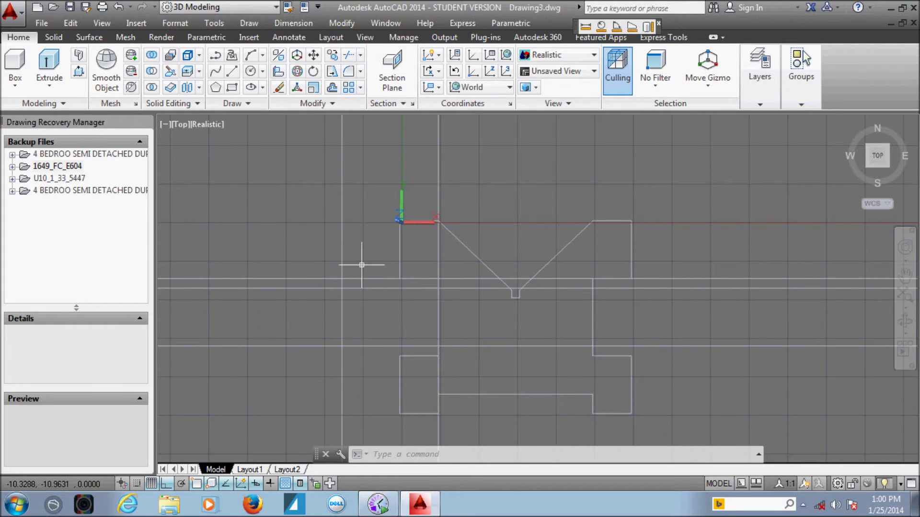
# Offset the vertical line 10 units to its right
pyautogui.click(331, 89)
pyautogui.write('10')
pyautogui.press('Return')
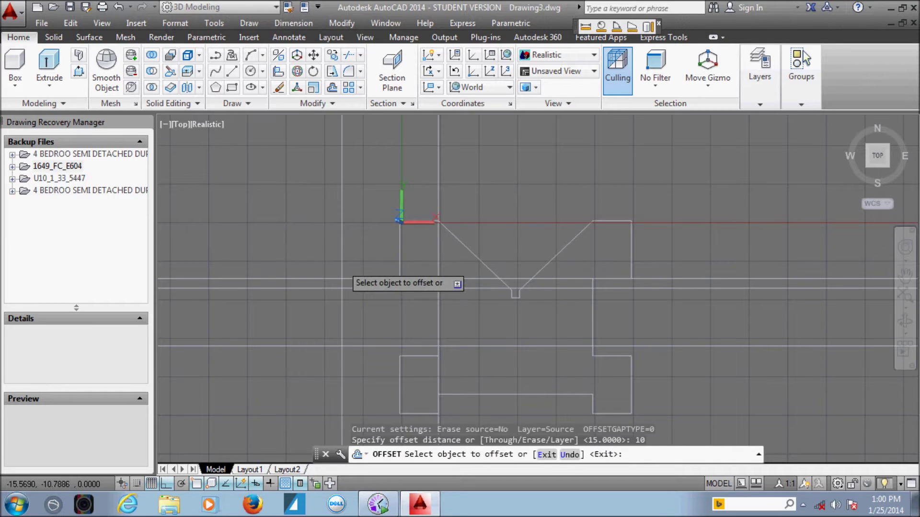
pyautogui.click(341, 264)
pyautogui.click(472, 210)
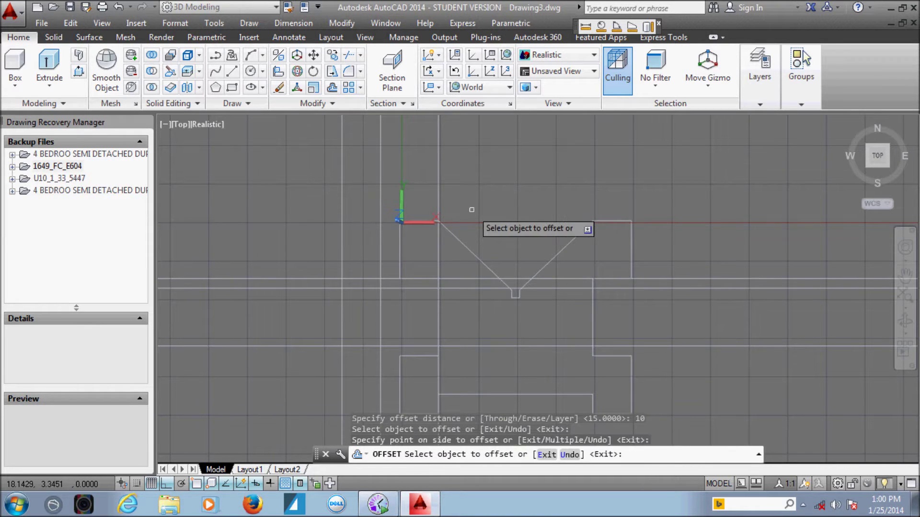
pyautogui.scroll(-2, 472, 209)
pyautogui.moveTo(472, 209); pyautogui.dragTo(477, 283, button='middle')
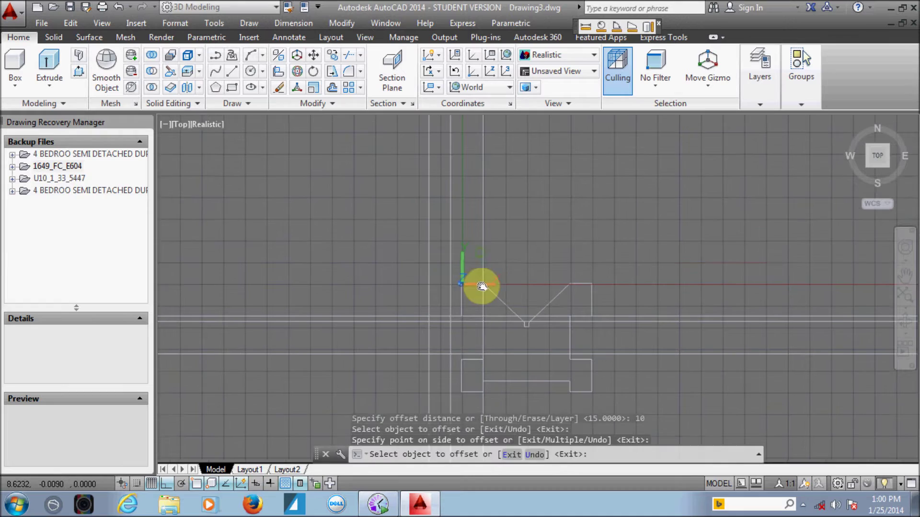
pyautogui.press('Escape')
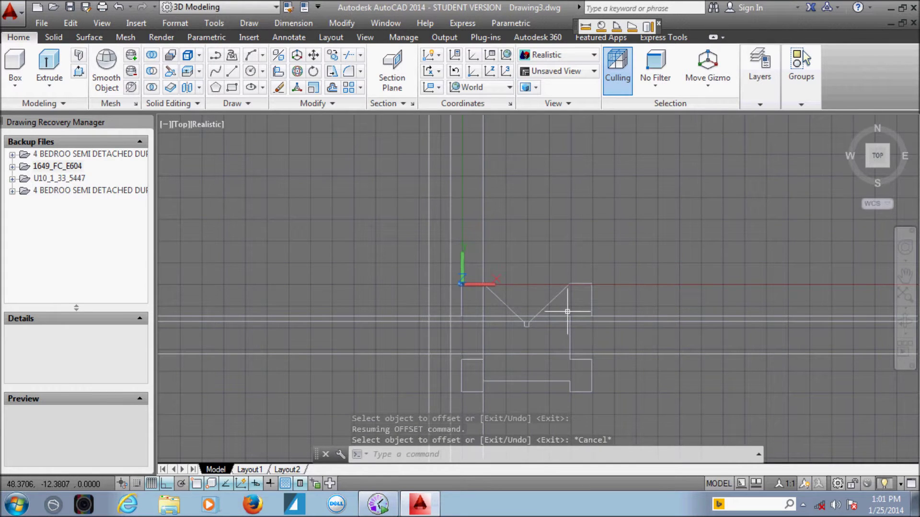
pyautogui.scroll(2, 535, 292)
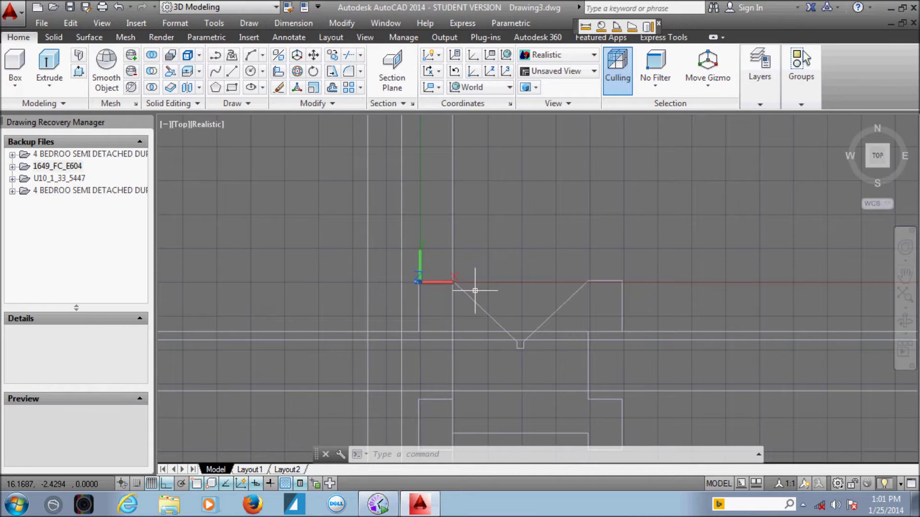
pyautogui.moveTo(417, 350); pyautogui.dragTo(416, 331, button='middle')
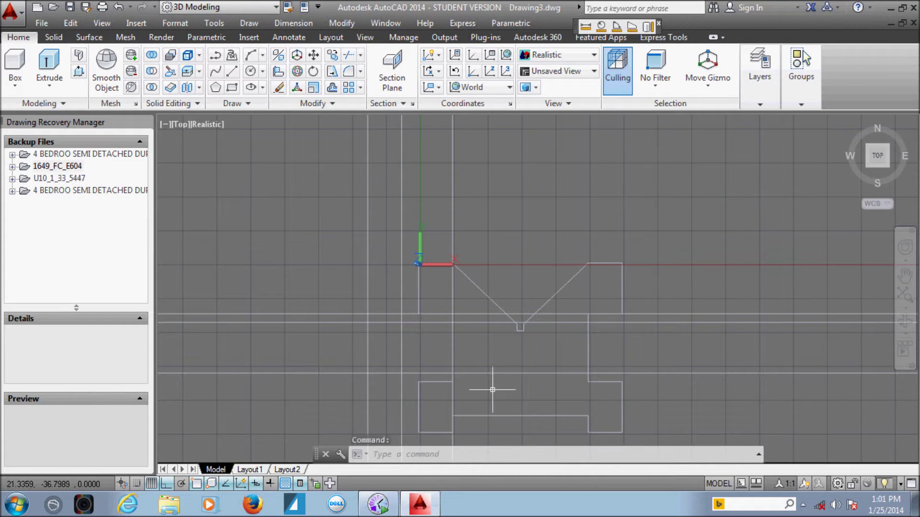
# Offset the lower horizontal line 65 units upward
pyautogui.click(331, 88)
pyautogui.write('65')
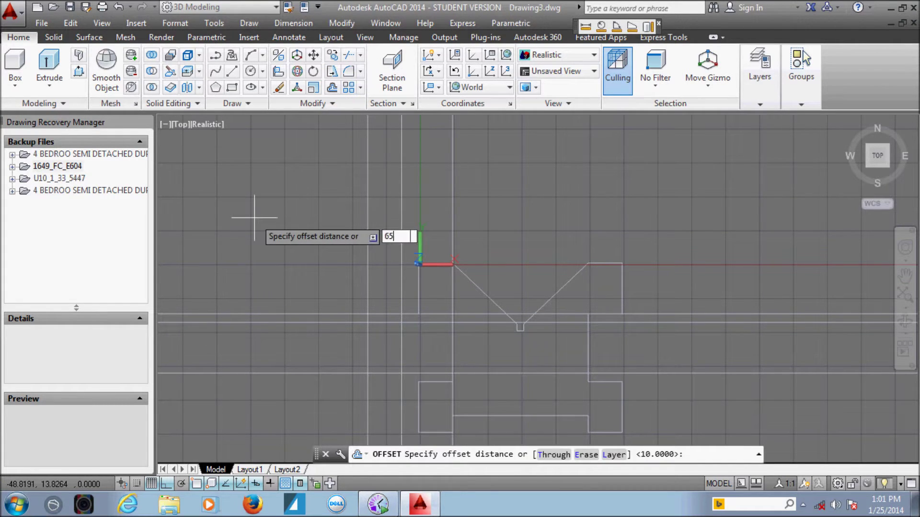
pyautogui.press('Return')
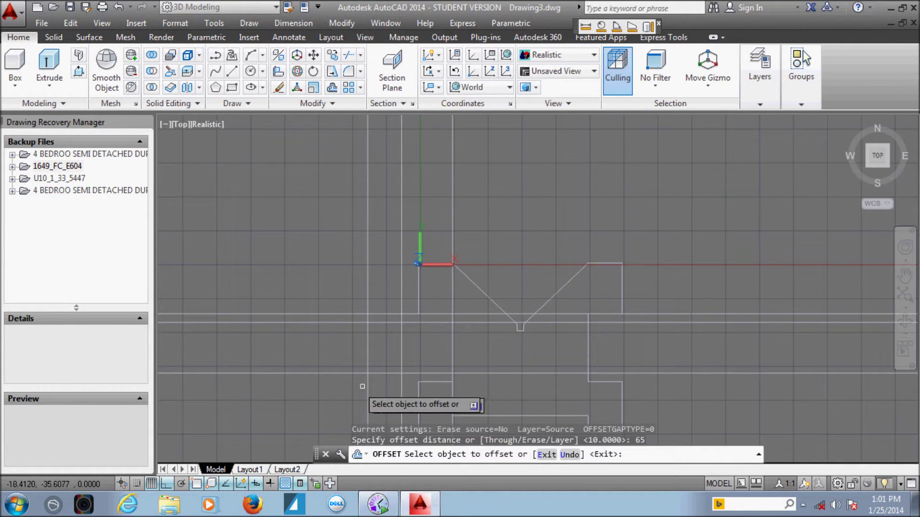
pyautogui.click(338, 373)
pyautogui.click(319, 208)
pyautogui.scroll(-3, 460, 356)
pyautogui.press('Escape')
pyautogui.moveTo(374, 307); pyautogui.dragTo(330, 326, button='middle')
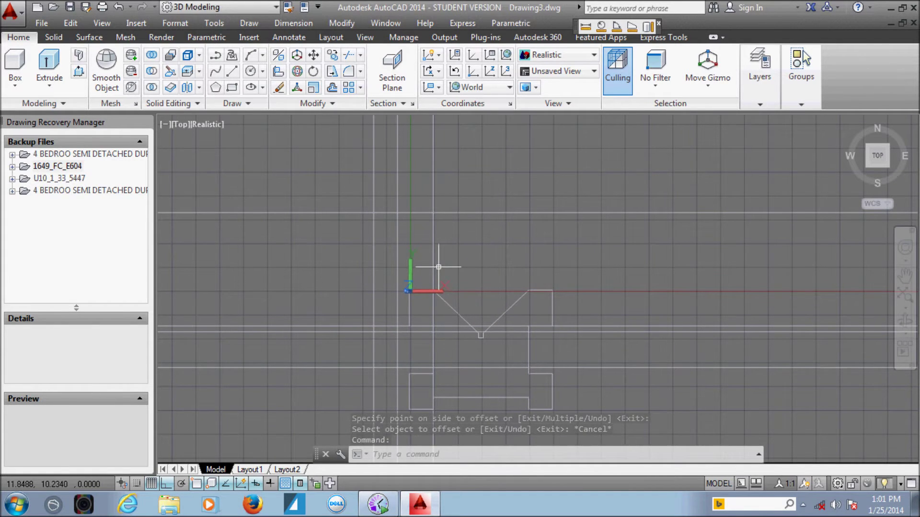
# Add a horizontal line 10 units below the upper horizontal line
pyautogui.press('space')
pyautogui.write('10')
pyautogui.press('Return')
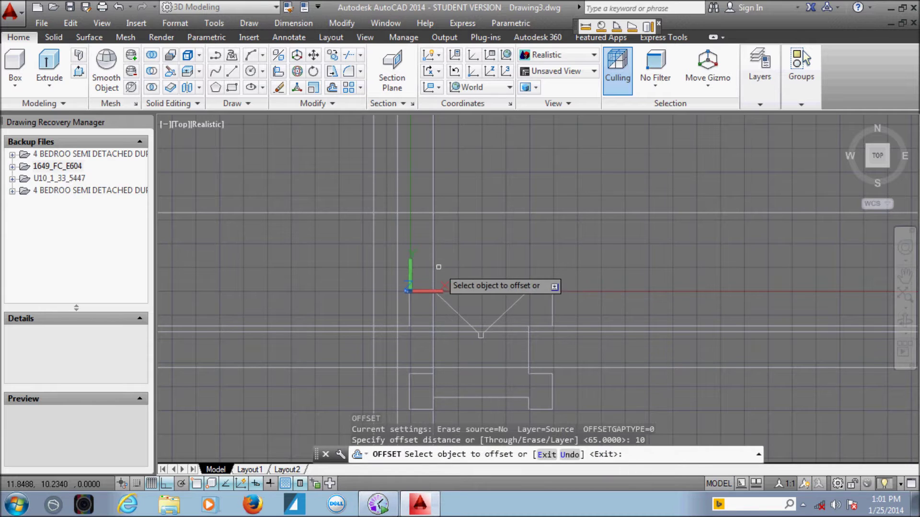
pyautogui.click(474, 212)
pyautogui.click(580, 245)
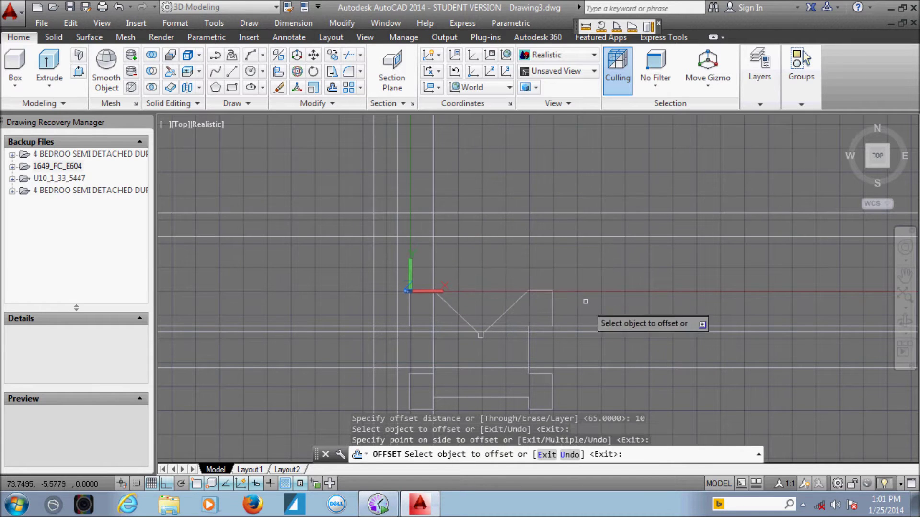
pyautogui.press('Escape')
pyautogui.press('Escape')
pyautogui.press('Escape')
pyautogui.moveTo(576, 319); pyautogui.dragTo(518, 312, button='middle')
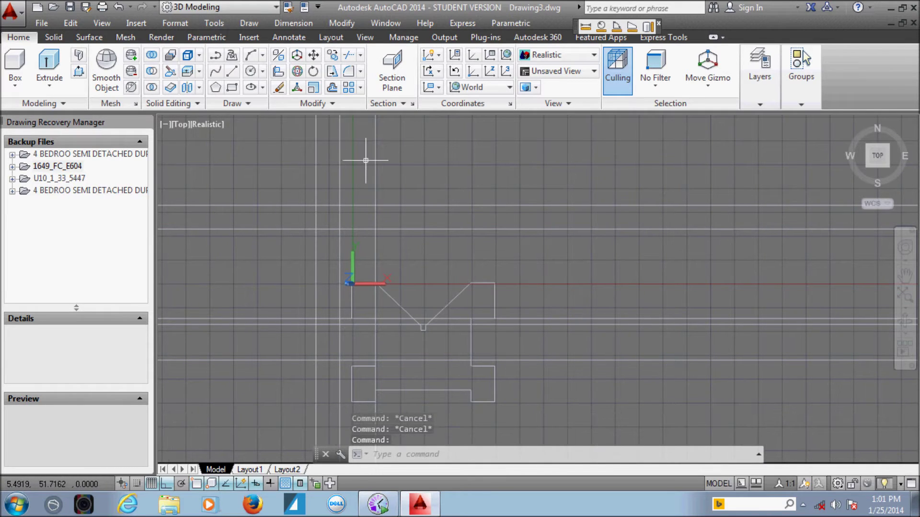
# Start a vertical construction line, then cancel it and re-frame the whole plan
pyautogui.write('xl')
pyautogui.press('Return')
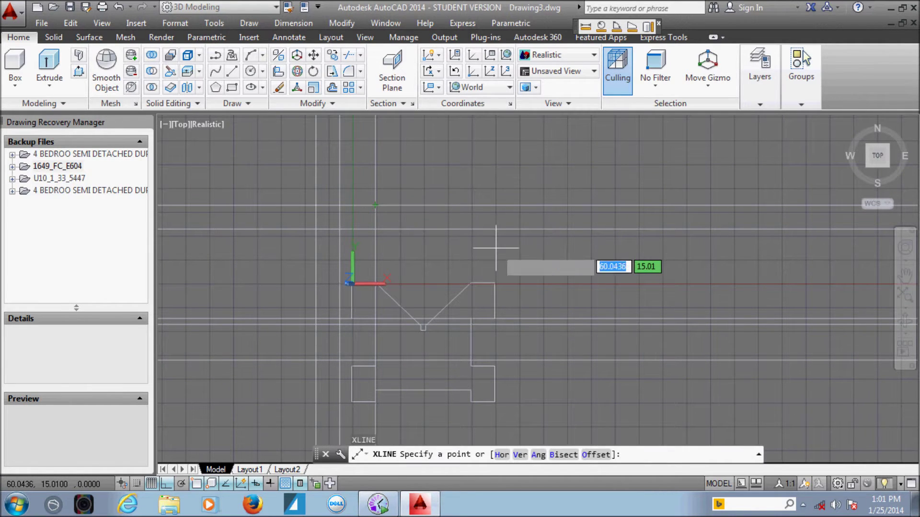
pyautogui.write('v')
pyautogui.press('Return')
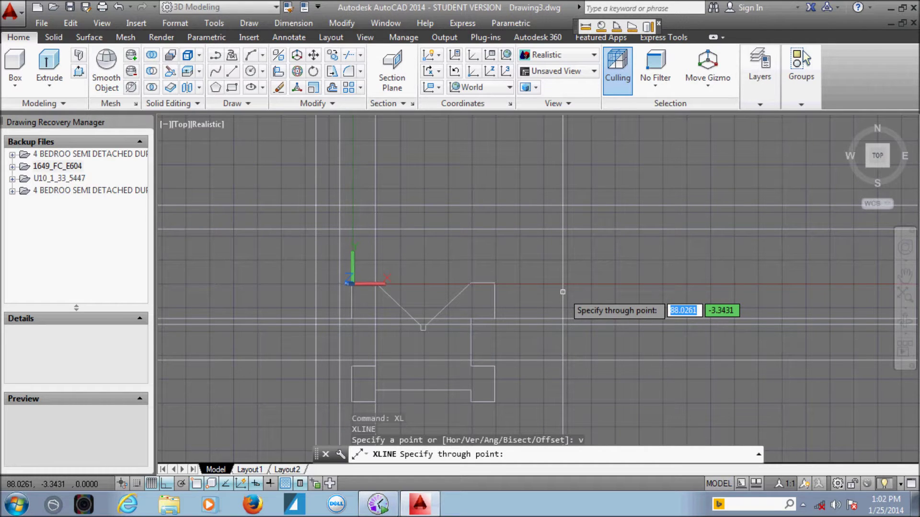
pyautogui.scroll(2, 429, 357)
pyautogui.scroll(2, 326, 379)
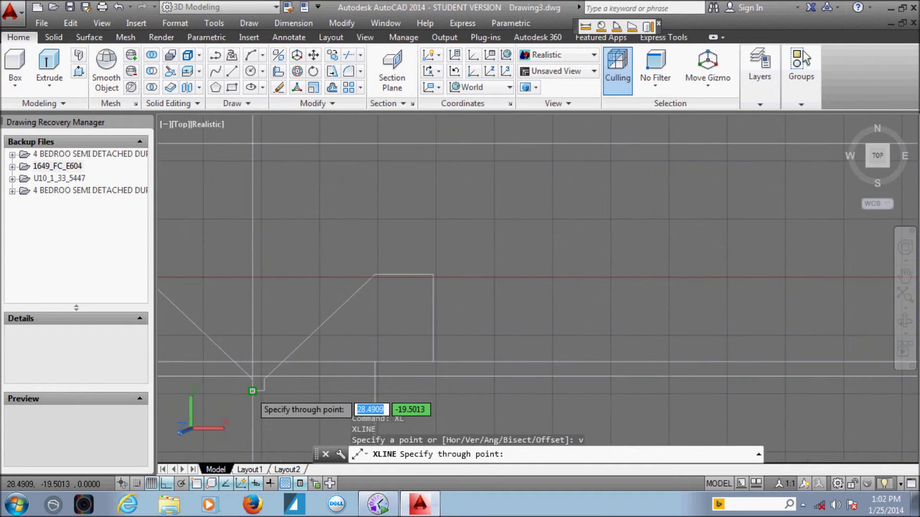
pyautogui.scroll(-4, 616, 269)
pyautogui.moveTo(539, 323); pyautogui.dragTo(562, 298, button='middle')
pyautogui.press('Escape')
pyautogui.press('Escape')
pyautogui.press('Escape')
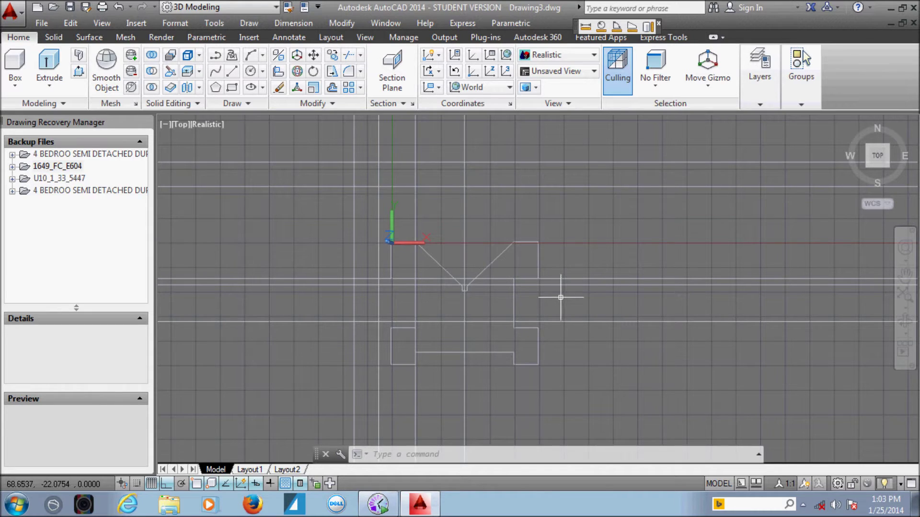
pyautogui.scroll(1, 386, 199)
pyautogui.scroll(1, 546, 298)
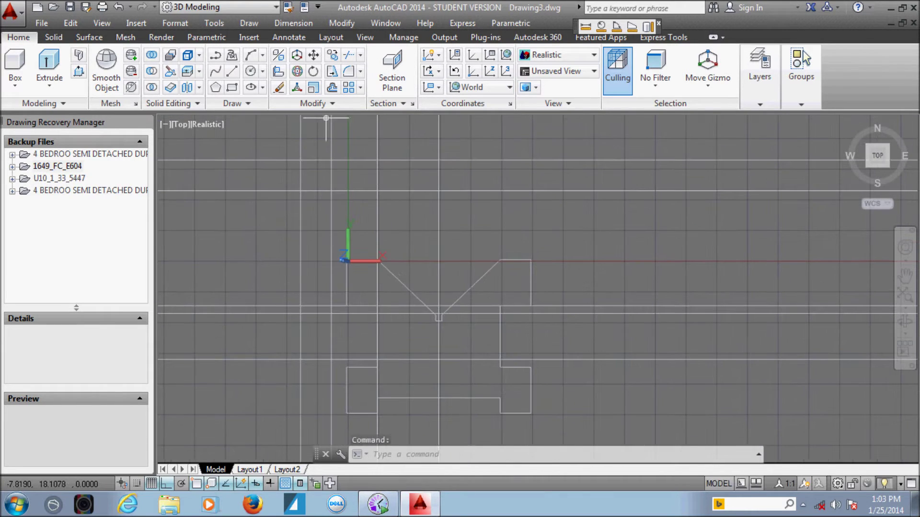
# Place a vertical construction line through the block's right corner
pyautogui.write('xl')
pyautogui.press('Return')
pyautogui.write('v')
pyautogui.press('Return')
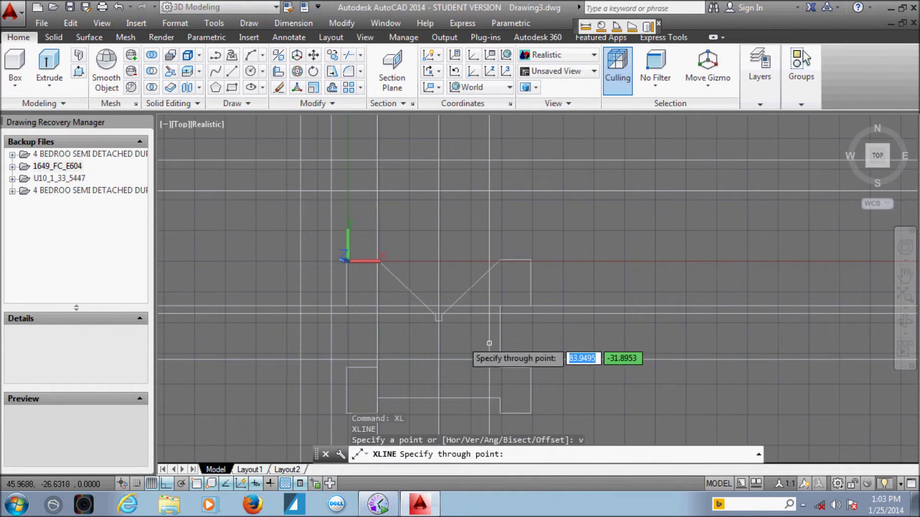
pyautogui.click(500, 342)
pyautogui.press('Escape')
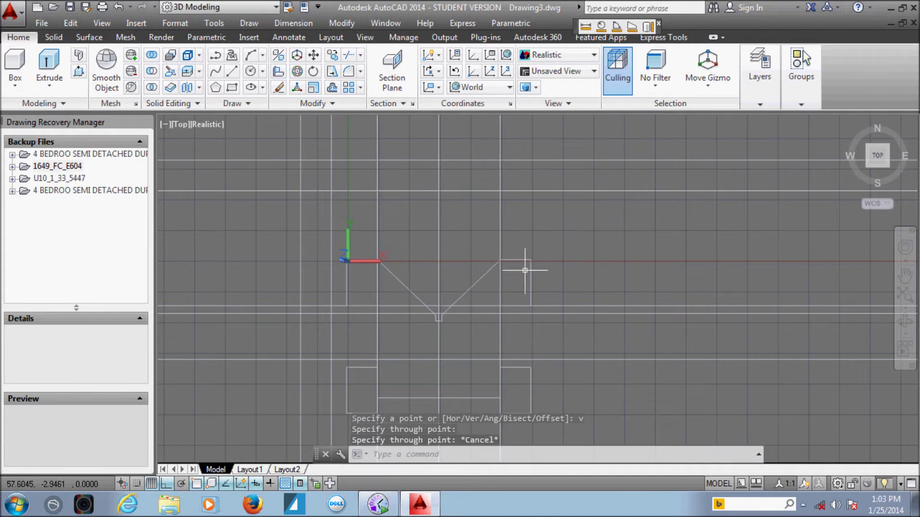
# Offset the new vertical xline 25 units right, then offset that copy 10 units back inside
pyautogui.click(323, 76)
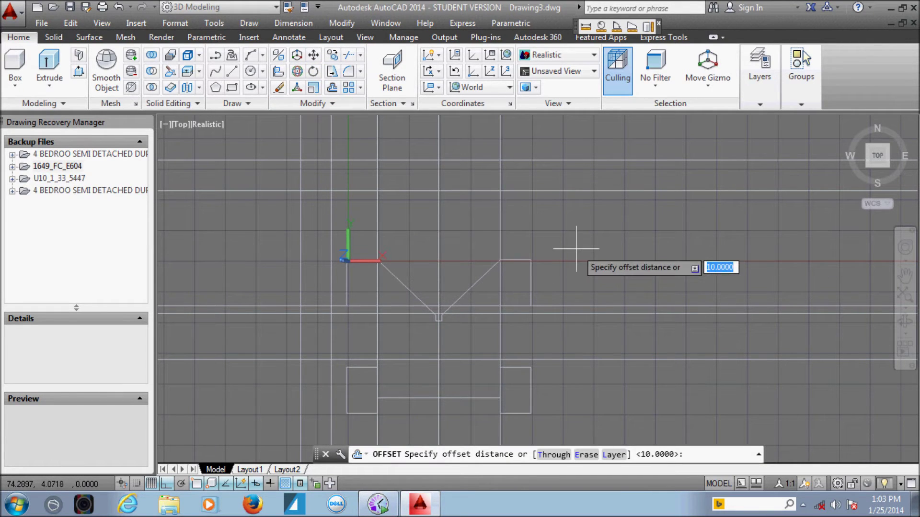
pyautogui.write('25')
pyautogui.press('Return')
pyautogui.click(500, 222)
pyautogui.click(574, 205)
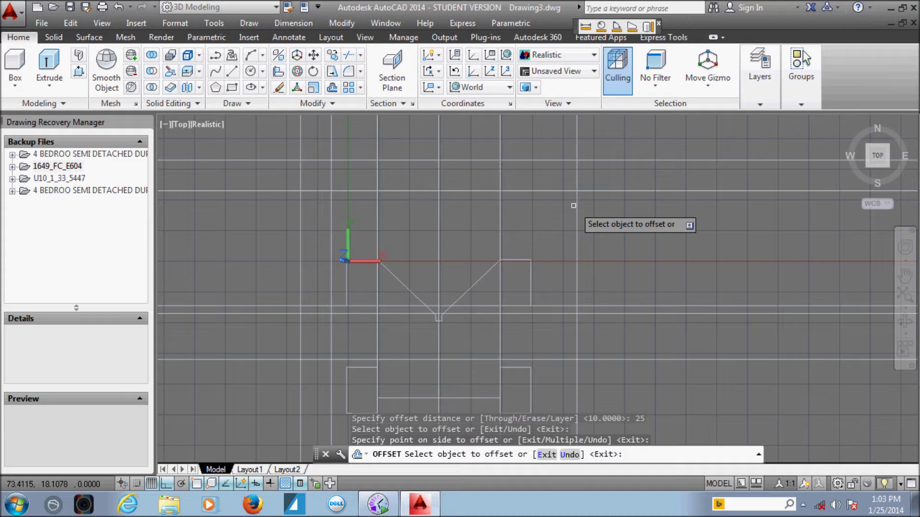
pyautogui.press('Return')
pyautogui.press('Return')
pyautogui.write('10')
pyautogui.press('Return')
pyautogui.click(577, 218)
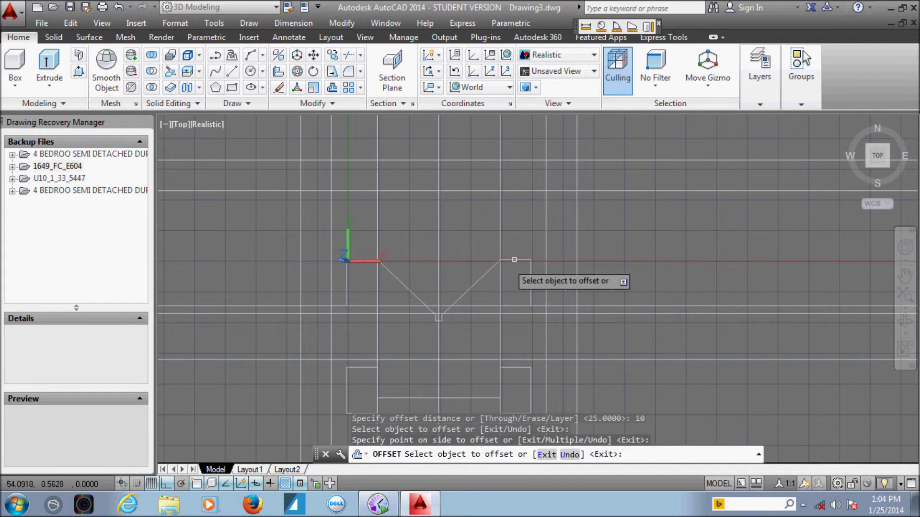
pyautogui.press('Escape')
# Select the outer construction lines as boundaries and begin trimming
pyautogui.click(597, 268)
pyautogui.click(565, 288)
pyautogui.moveTo(316, 221); pyautogui.dragTo(288, 240)
pyautogui.click(242, 160)
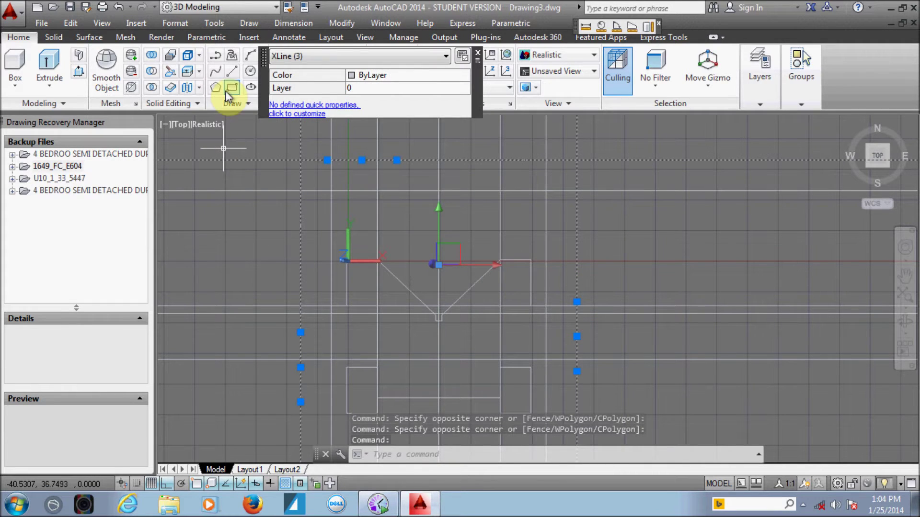
pyautogui.click(477, 52)
pyautogui.click(349, 55)
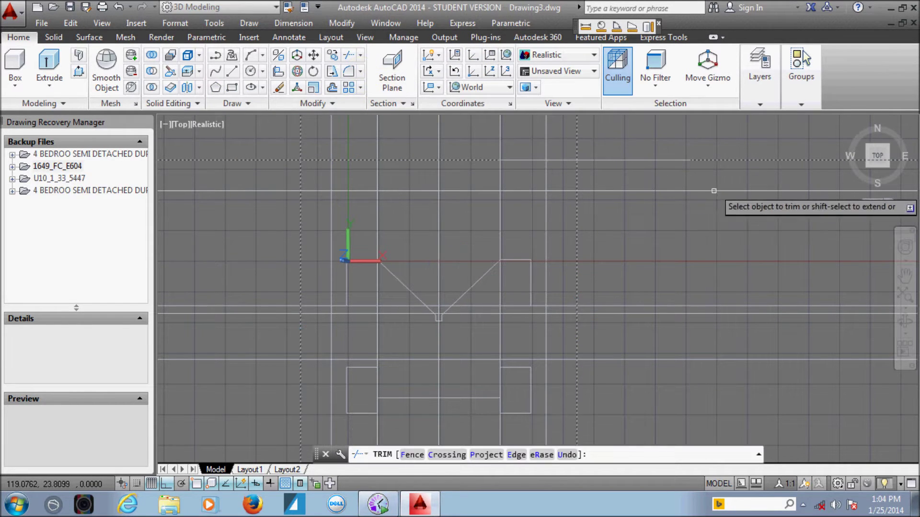
# Trim the horizontal overhangs past the right boundary and the vertical lines above the top
pyautogui.click(745, 139)
pyautogui.click(727, 391)
pyautogui.click(594, 146)
pyautogui.click(254, 150)
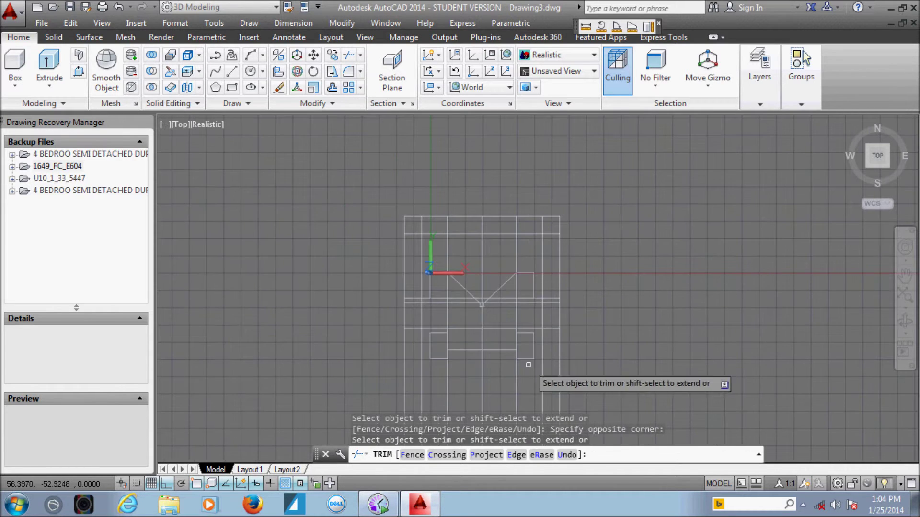
pyautogui.scroll(-1, 404, 328)
pyautogui.moveTo(484, 342); pyautogui.dragTo(549, 302, button='middle')
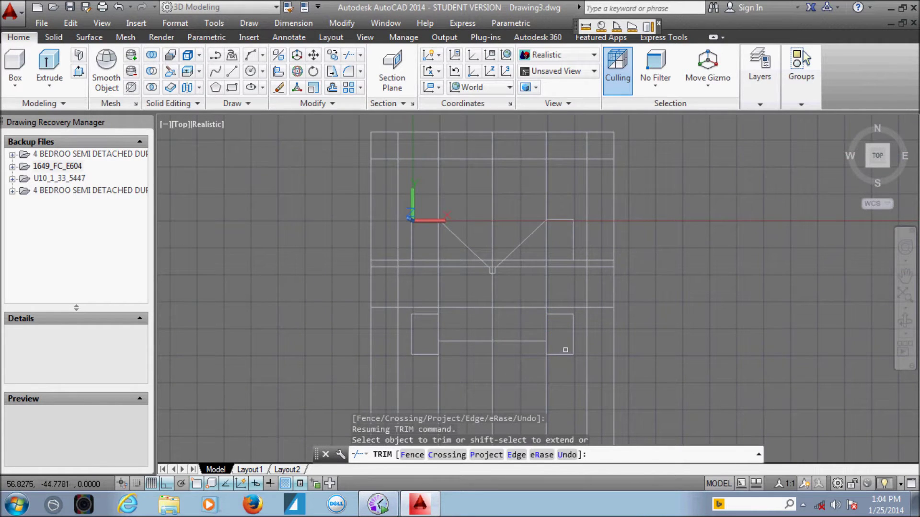
pyautogui.scroll(1, 547, 334)
pyautogui.press('Return')
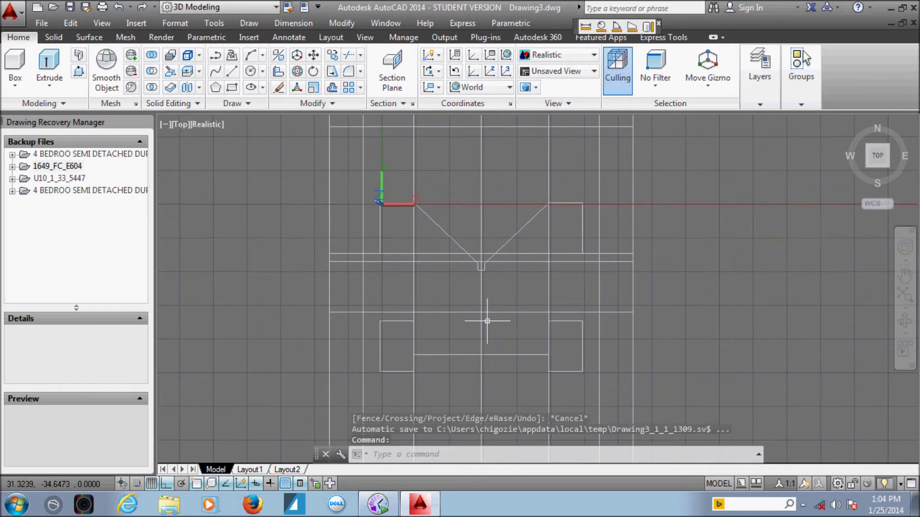
# Trim the overhanging diagonal ends and the vertical lines below the bottom edge
pyautogui.click(450, 312)
pyautogui.click(331, 71)
pyautogui.click(654, 369)
pyautogui.click(320, 382)
pyautogui.press('Escape')
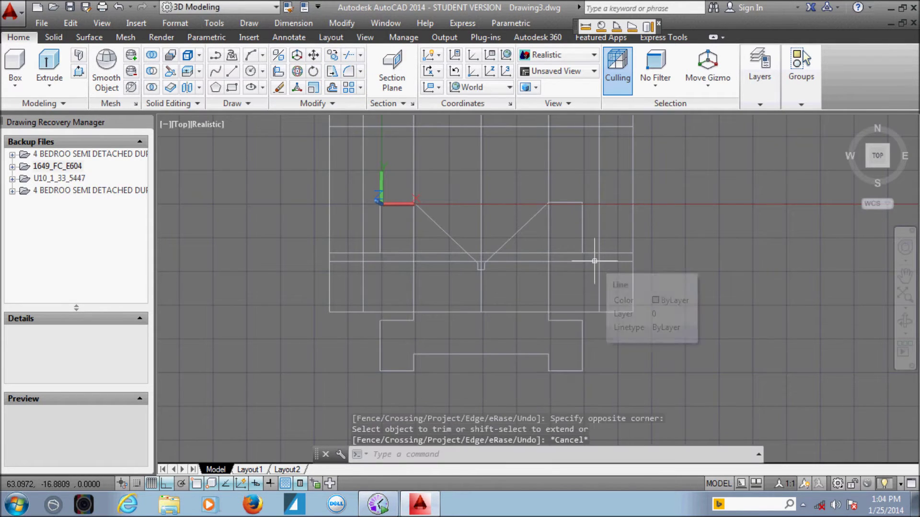
# Trim the vertical segments between the frame edges and the horizontal overhangs beyond the inner box
pyautogui.moveTo(587, 284); pyautogui.dragTo(621, 340, button='middle')
pyautogui.click(330, 71)
pyautogui.press('Return')
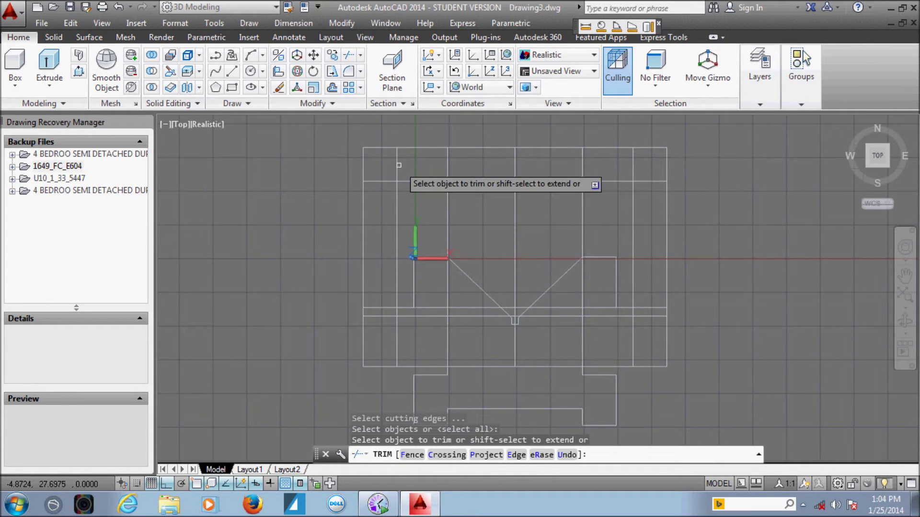
pyautogui.click(646, 160)
pyautogui.click(434, 163)
pyautogui.click(380, 181)
pyautogui.click(645, 181)
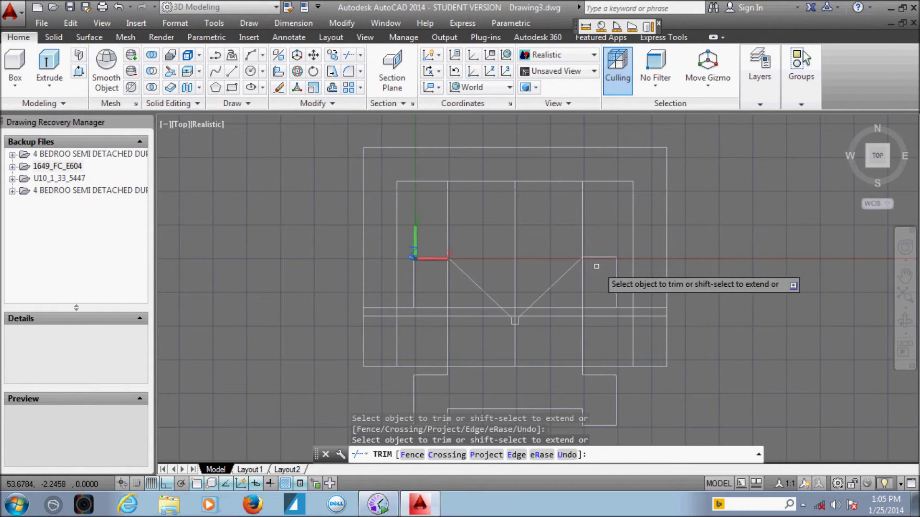
# Trim the diagonal ends, small notch, crossed bottom segments and short pieces near the frame bottom
pyautogui.click(532, 331)
pyautogui.click(382, 300)
pyautogui.click(386, 332)
pyautogui.click(618, 352)
pyautogui.click(640, 305)
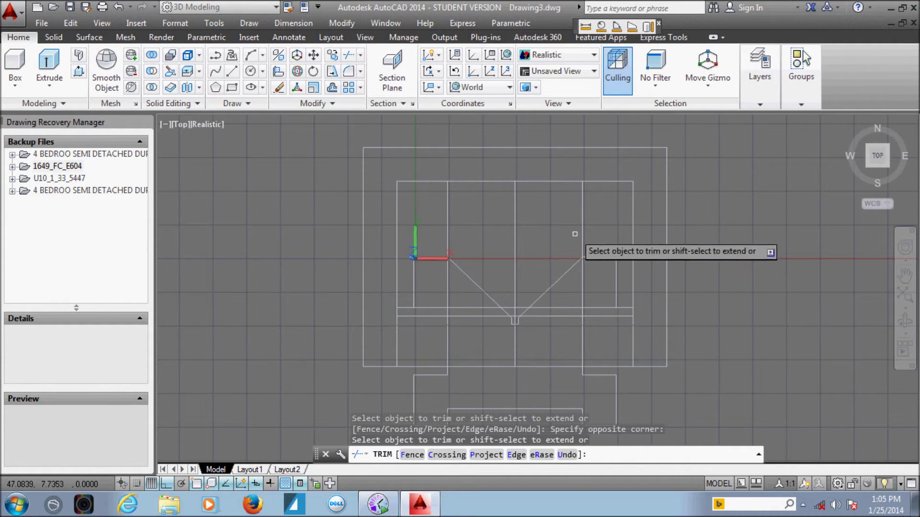
pyautogui.click(599, 205)
pyautogui.click(412, 220)
pyautogui.moveTo(492, 280); pyautogui.dragTo(498, 206, button='middle')
pyautogui.scroll(1, 498, 206)
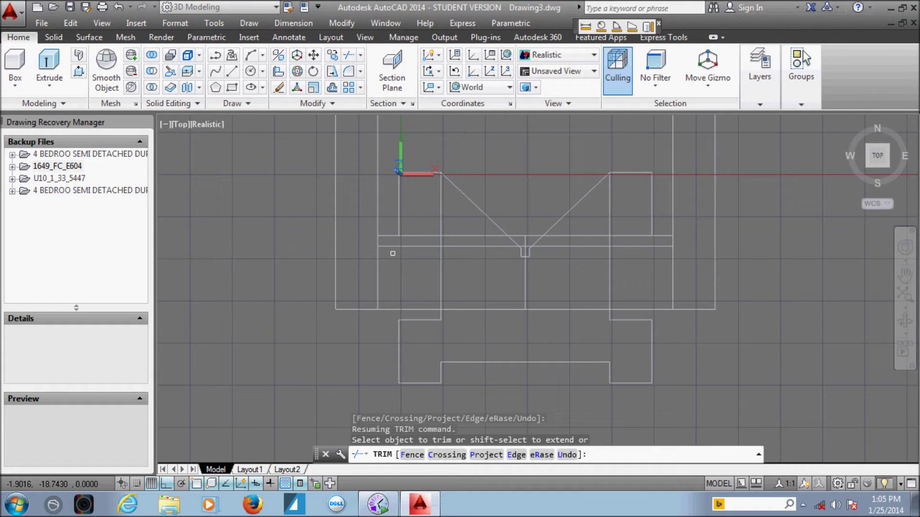
pyautogui.click(389, 238)
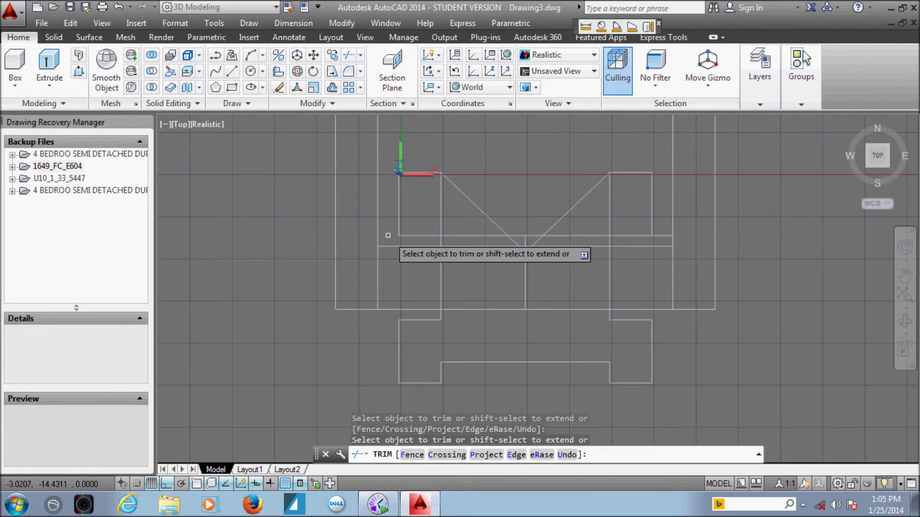
pyautogui.press('Escape')
# Erase the leftover horizontal line
pyautogui.click(655, 235)
pyautogui.rightClick(356, 161)
pyautogui.click(378, 240)
pyautogui.moveTo(445, 193); pyautogui.dragTo(452, 219, button='middle')
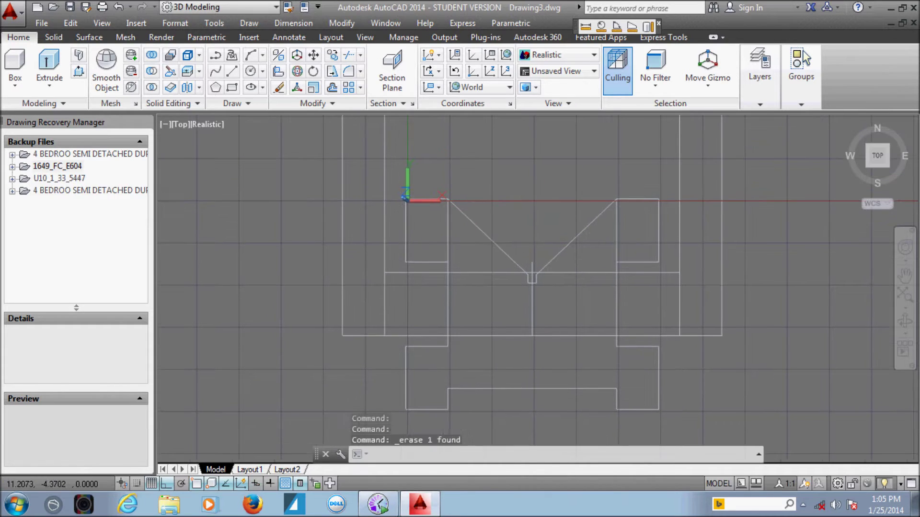
# Trim the upper parts of the inner vertical lines, using all lines as cutting edges
pyautogui.click(348, 55)
pyautogui.rightClick(110, 235)
pyautogui.click(280, 225)
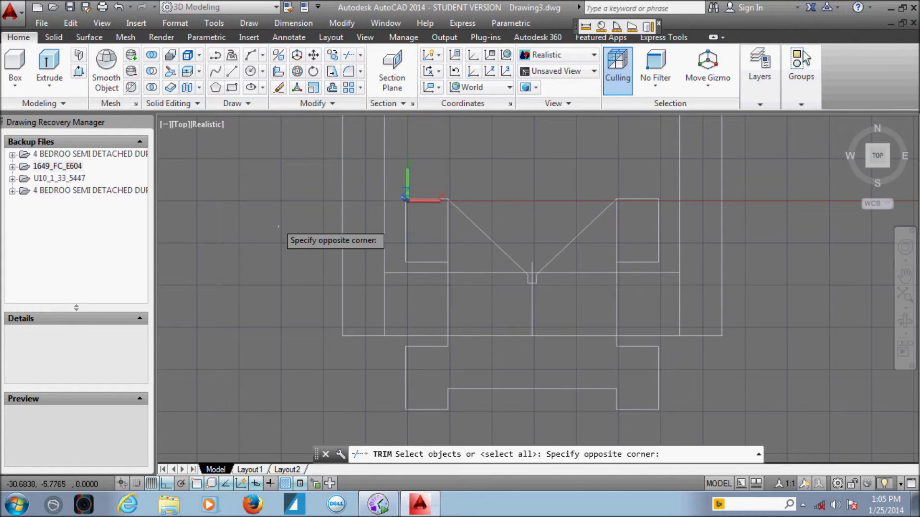
pyautogui.click(290, 242)
pyautogui.press('Return')
pyautogui.click(395, 286)
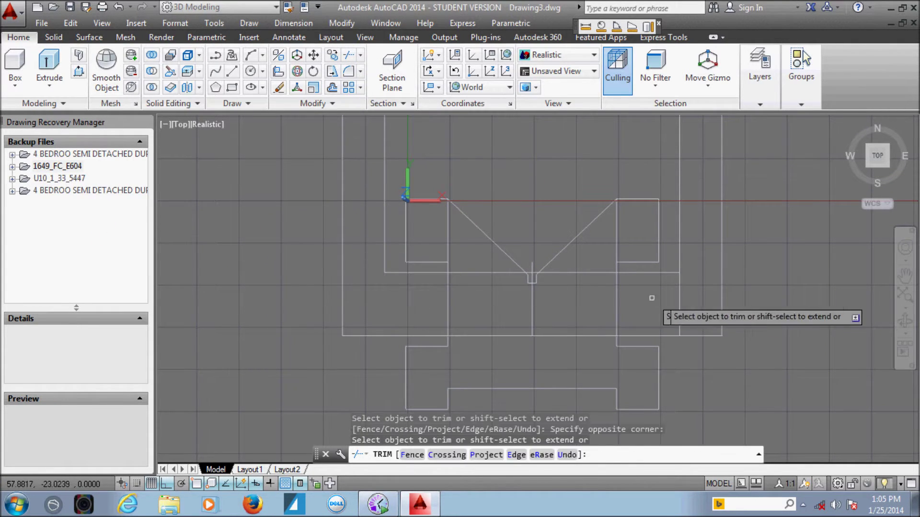
pyautogui.click(449, 231)
pyautogui.click(390, 232)
pyautogui.click(625, 242)
pyautogui.scroll(-1, 479, 283)
pyautogui.scroll(-1, 611, 277)
# Trim the lines around the V notch
pyautogui.click(581, 278)
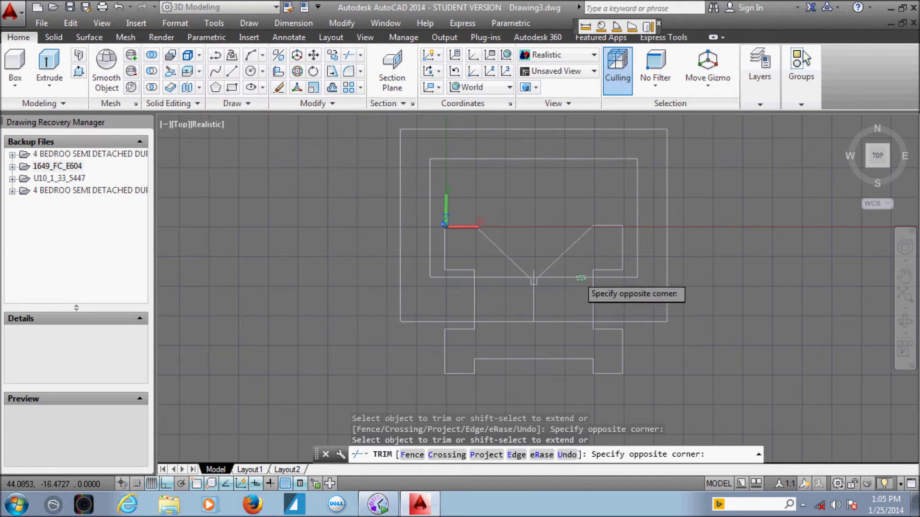
pyautogui.scroll(2, 517, 280)
pyautogui.scroll(2, 529, 268)
pyautogui.click(533, 260)
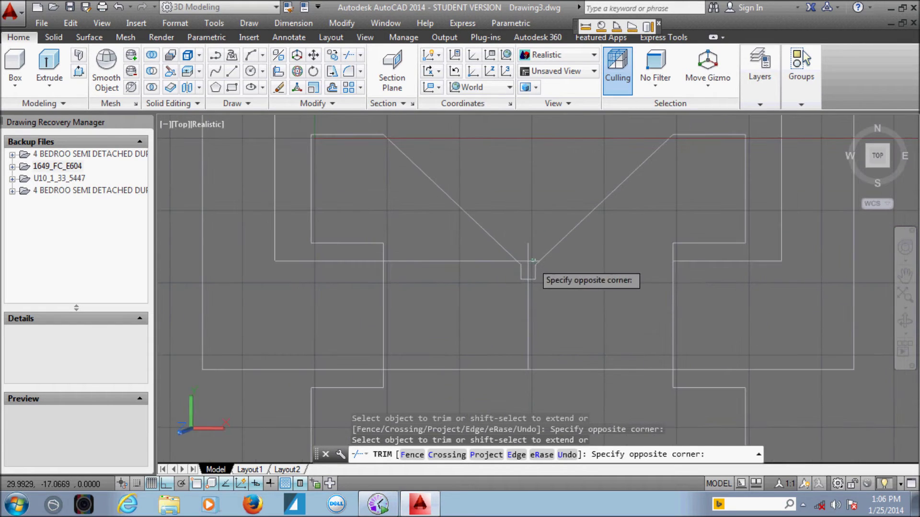
pyautogui.scroll(-4, 527, 282)
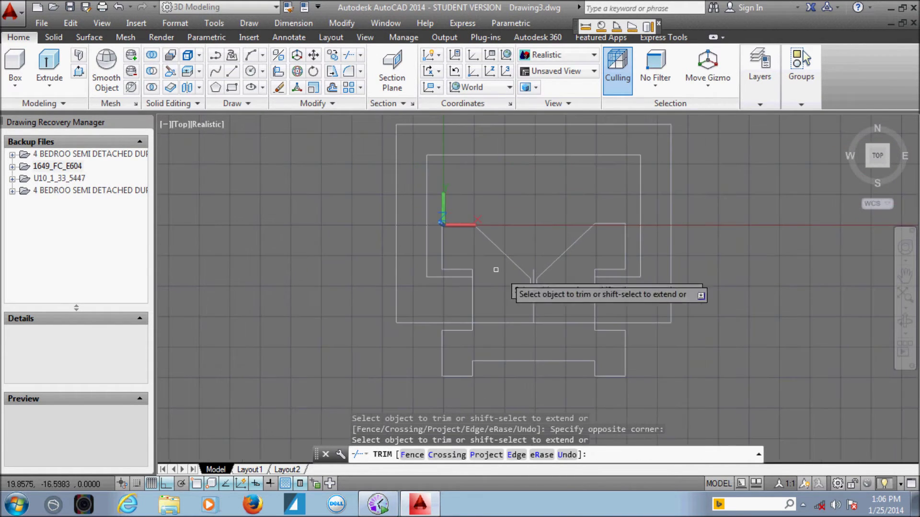
pyautogui.press('Escape')
# Erase the short vertical line under the V and zoom in on the frame
pyautogui.click(544, 310)
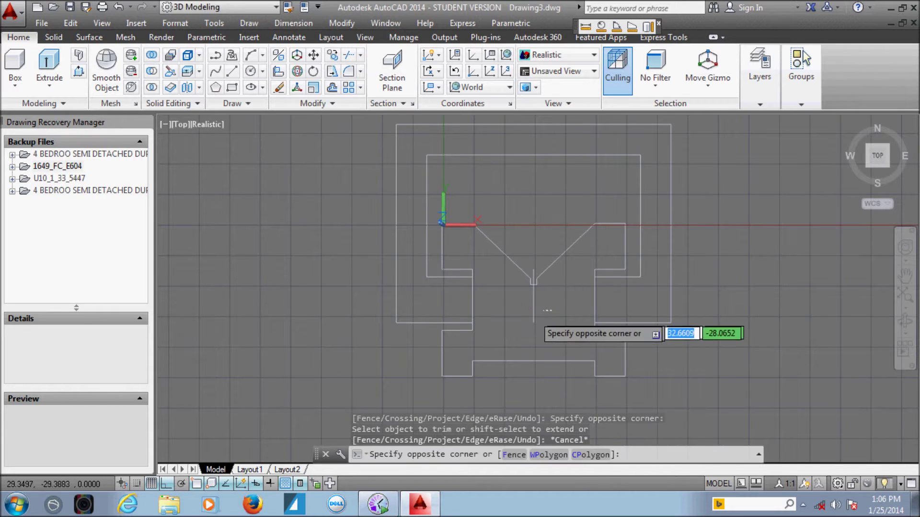
pyautogui.press('Escape')
pyautogui.scroll(1, 541, 283)
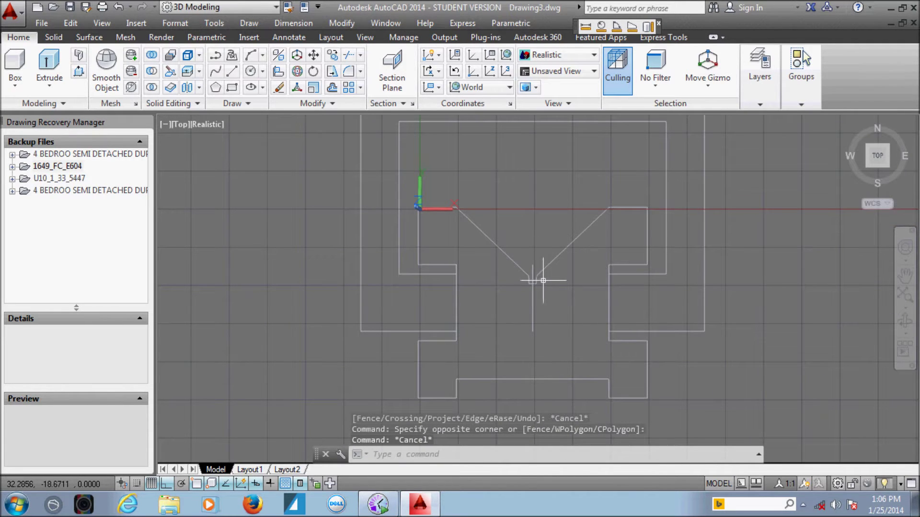
pyautogui.click(533, 277)
pyautogui.click(287, 89)
pyautogui.press('Escape')
pyautogui.scroll(-1, 598, 270)
pyautogui.scroll(1, 598, 270)
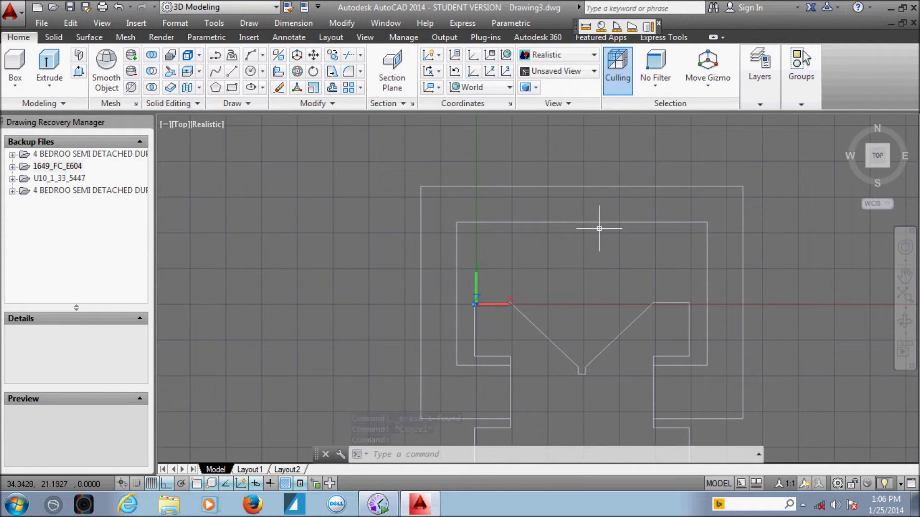
pyautogui.scroll(1, 441, 218)
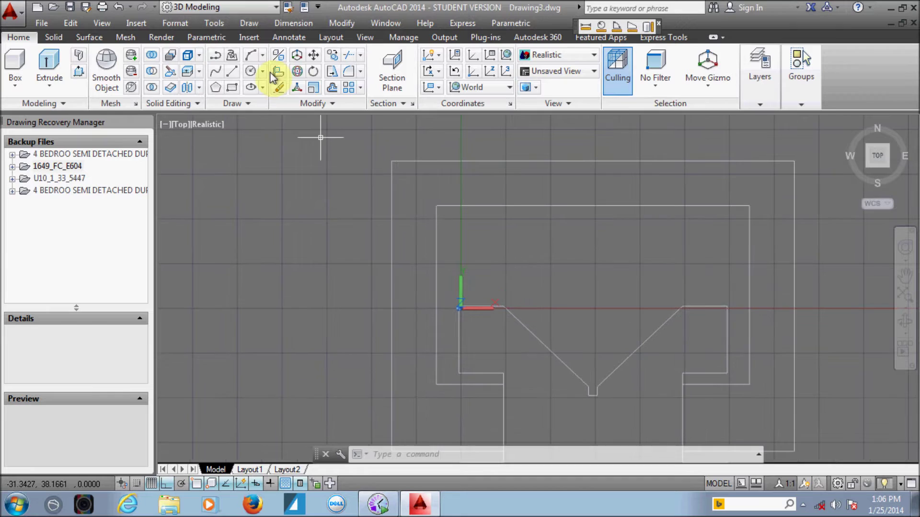
# Fillet the outer frame outline's top-left corner with radius 10
pyautogui.click(347, 76)
pyautogui.rightClick(280, 196)
pyautogui.click(340, 290)
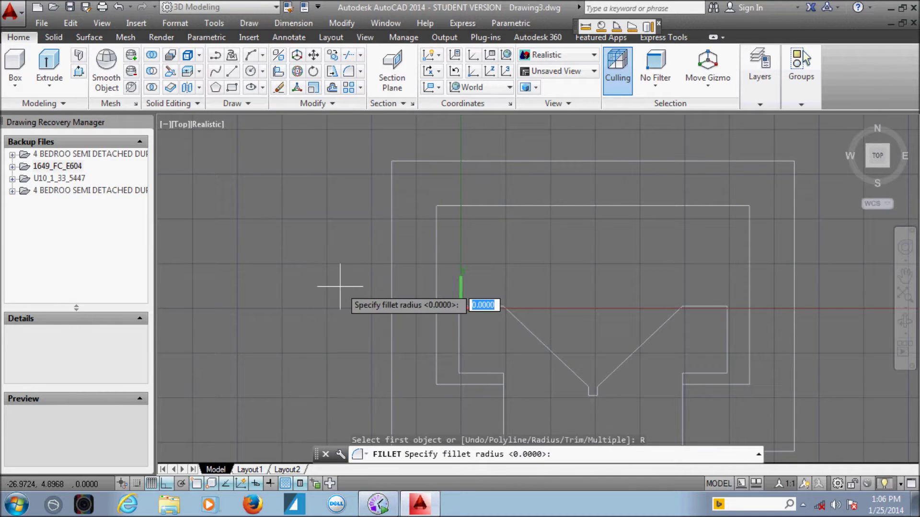
pyautogui.press('Return')
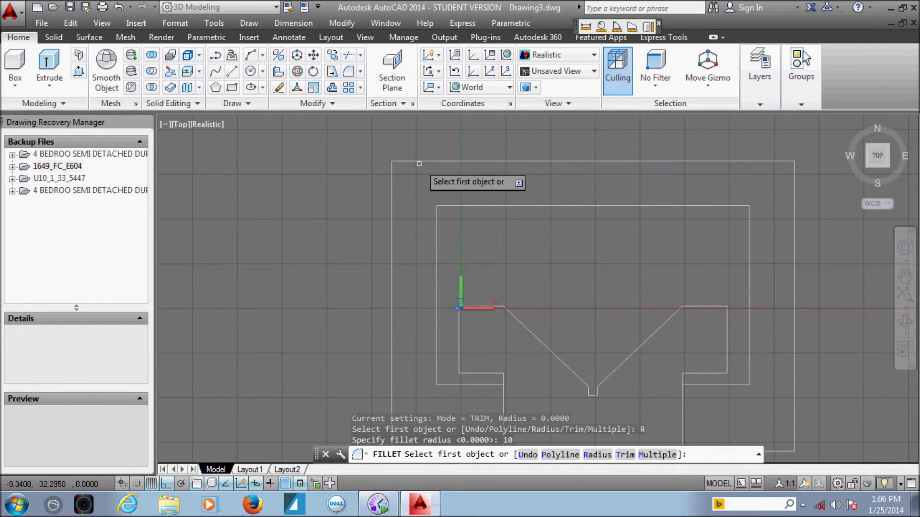
pyautogui.click(418, 162)
pyautogui.click(397, 192)
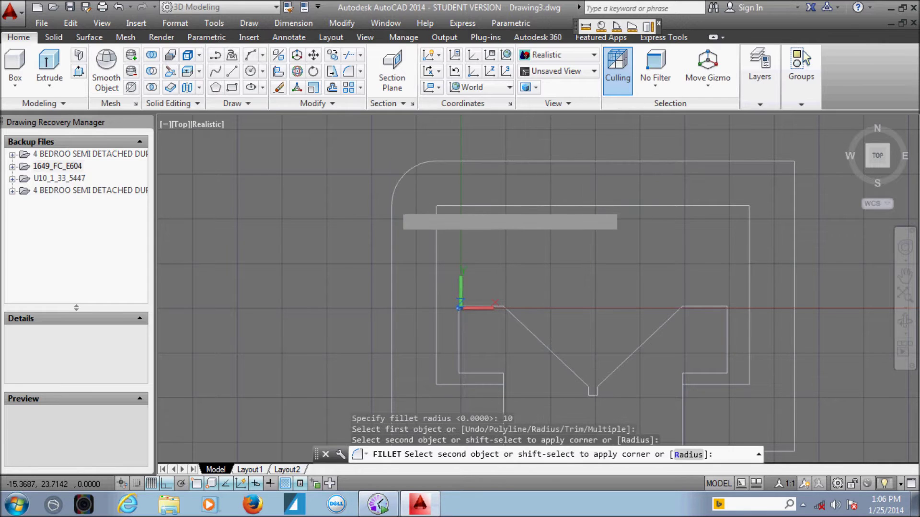
# Fillet the inner outline's top-left corner and measure the outer arc's radius as 10
pyautogui.press('Return')
pyautogui.click(459, 210)
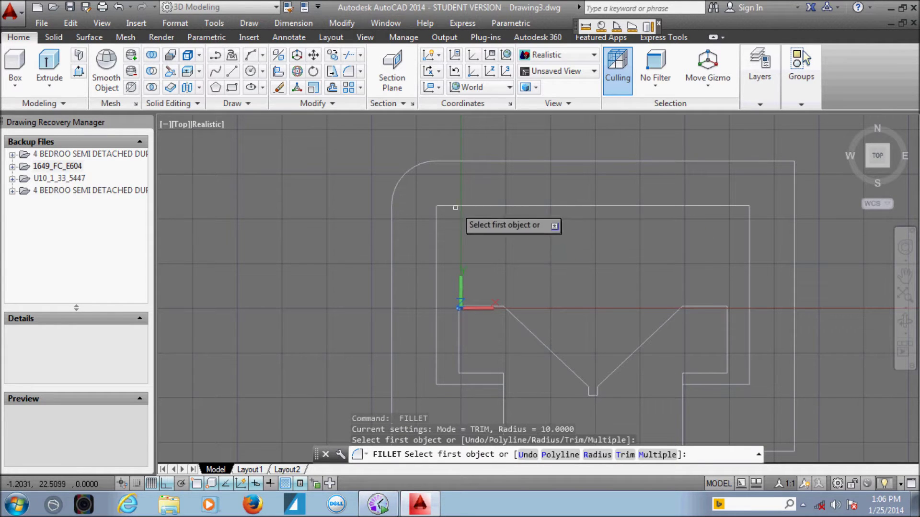
pyautogui.click(435, 214)
pyautogui.scroll(-3, 549, 245)
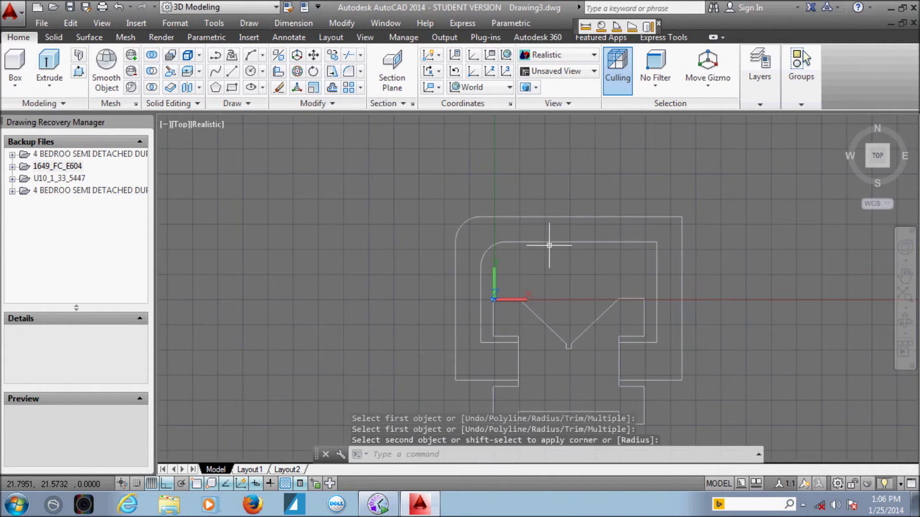
pyautogui.click(604, 26)
pyautogui.click(468, 220)
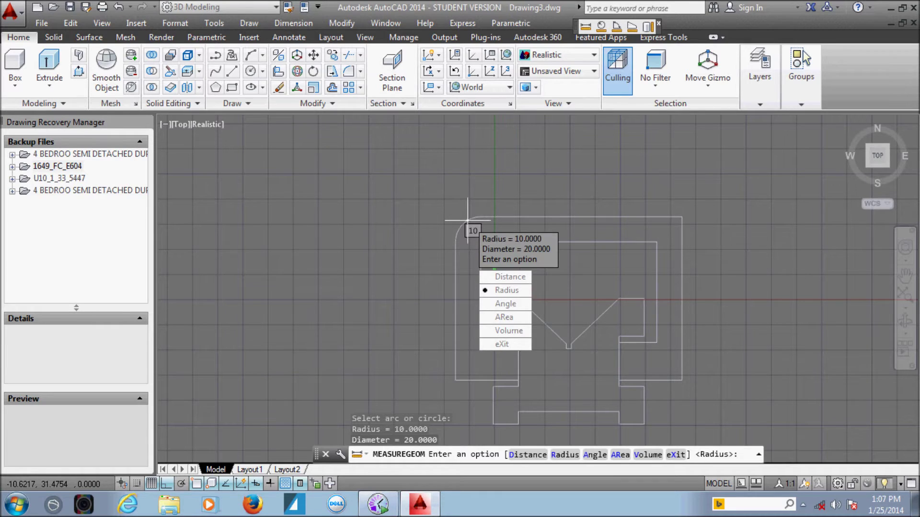
# Measure the radius of the inner top-left corner arc
pyautogui.press('Escape')
pyautogui.scroll(2, 528, 269)
pyautogui.scroll(1, 478, 247)
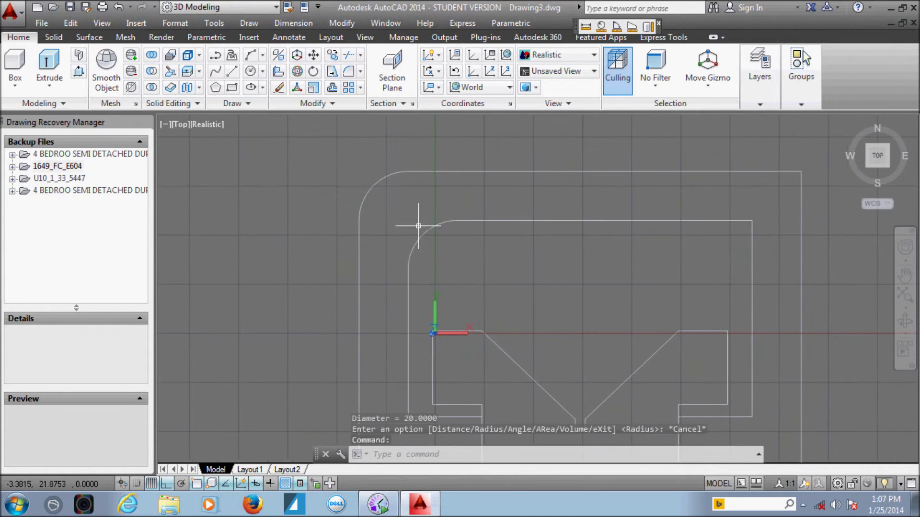
pyautogui.click(332, 88)
pyautogui.press('Escape')
pyautogui.press('Escape')
pyautogui.press('Escape')
pyautogui.press('Escape')
pyautogui.scroll(-2, 532, 291)
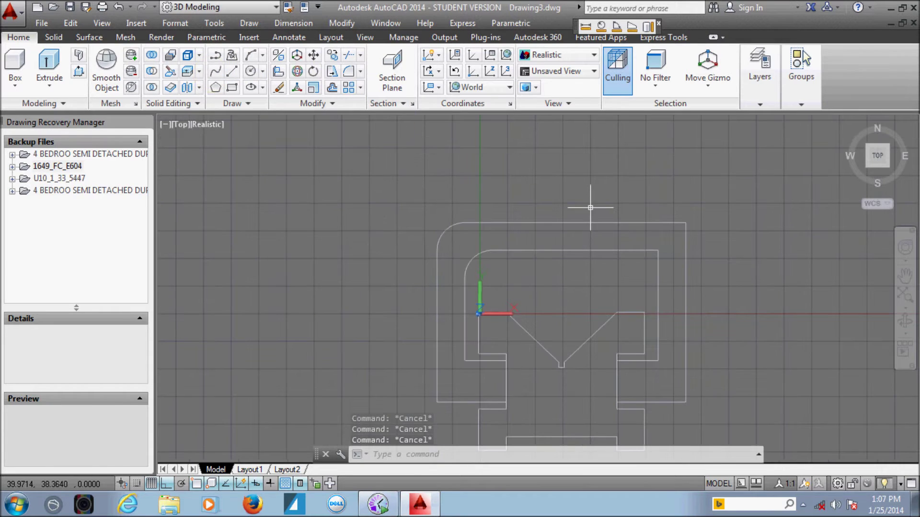
pyautogui.scroll(1, 512, 288)
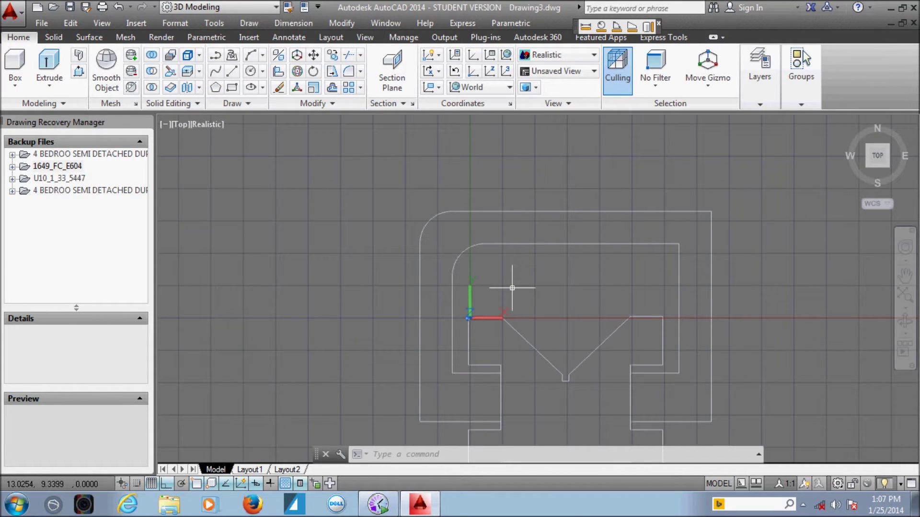
pyautogui.click(596, 26)
pyautogui.click(457, 261)
pyautogui.press('Escape')
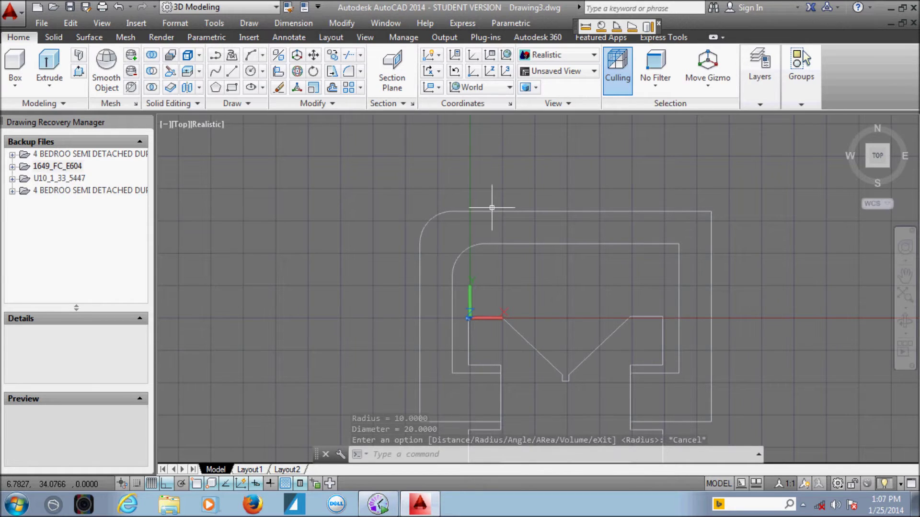
# Offset the inner top-left arc 10 outward and delete the old outer corner arc
pyautogui.click(331, 71)
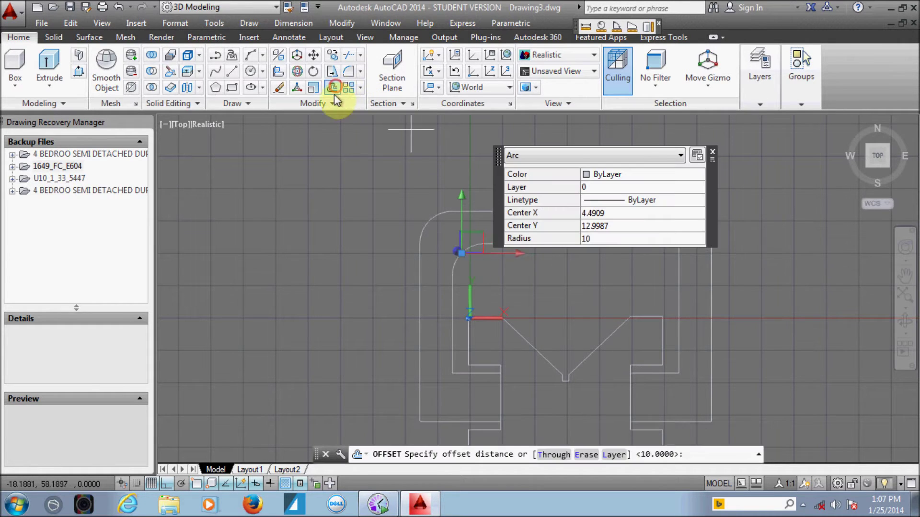
pyautogui.press('Return')
pyautogui.click(438, 247)
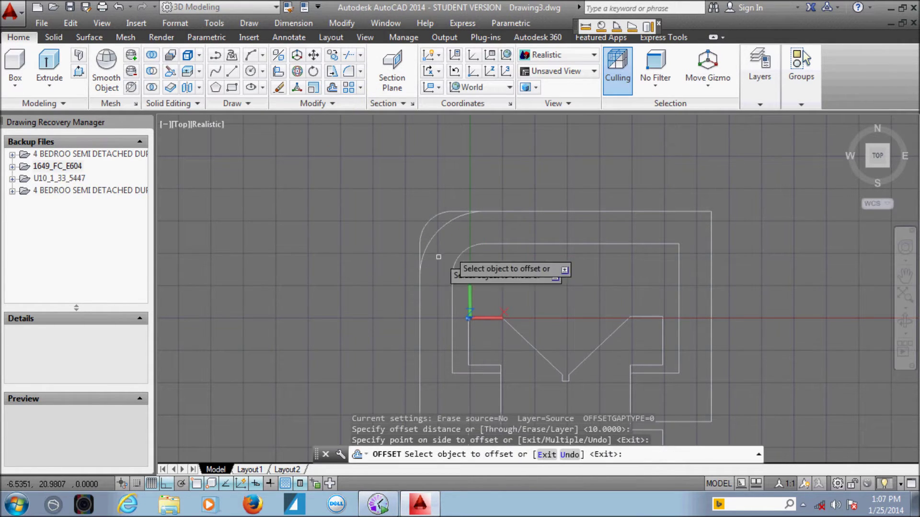
pyautogui.press('Escape')
pyautogui.click(425, 221)
pyautogui.rightClick(304, 160)
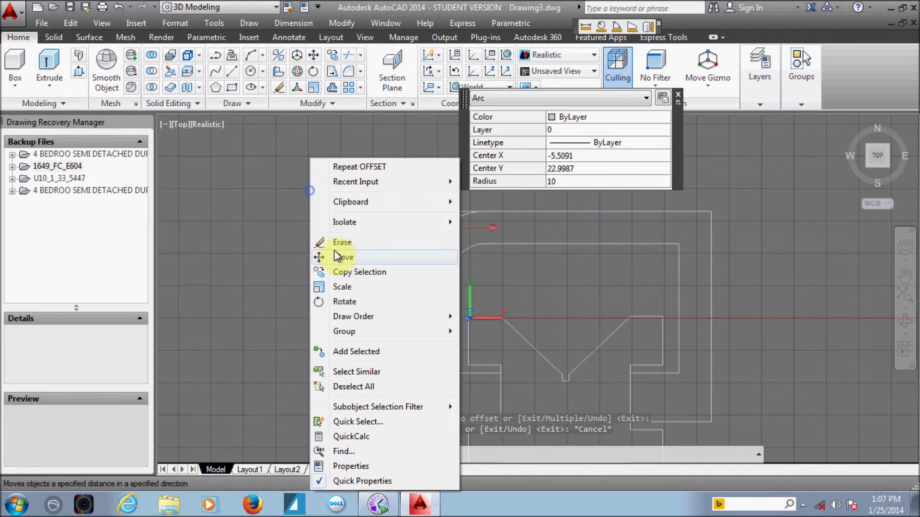
pyautogui.click(336, 240)
# Trim the line overshoot past the new outer top-left arc
pyautogui.scroll(1, 535, 289)
pyautogui.scroll(-2, 441, 226)
pyautogui.scroll(-1, 441, 226)
pyautogui.scroll(1, 373, 122)
pyautogui.click(347, 58)
pyautogui.press('Return')
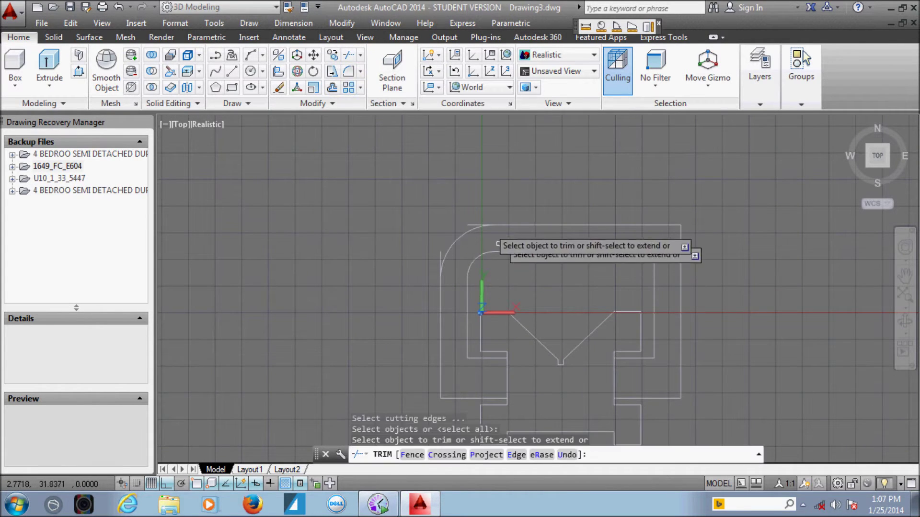
pyautogui.click(472, 222)
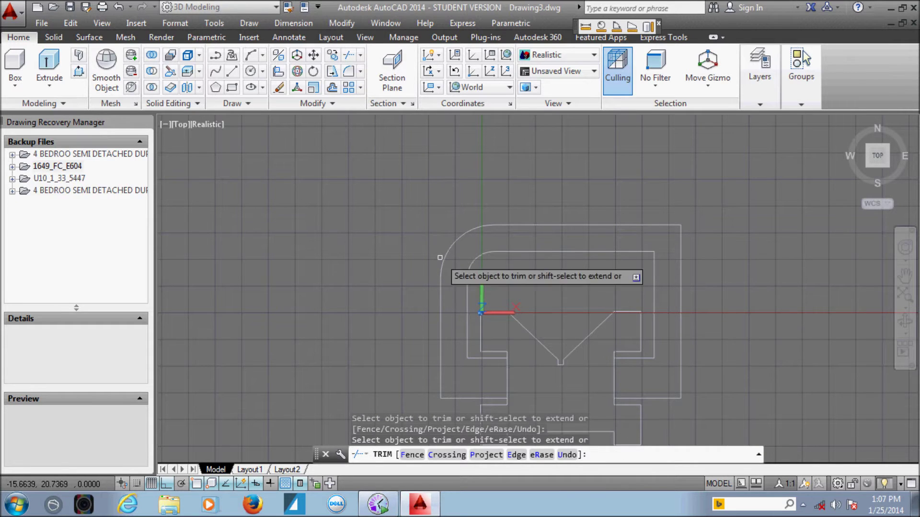
pyautogui.press('Escape')
pyautogui.press('Escape')
pyautogui.press('Escape')
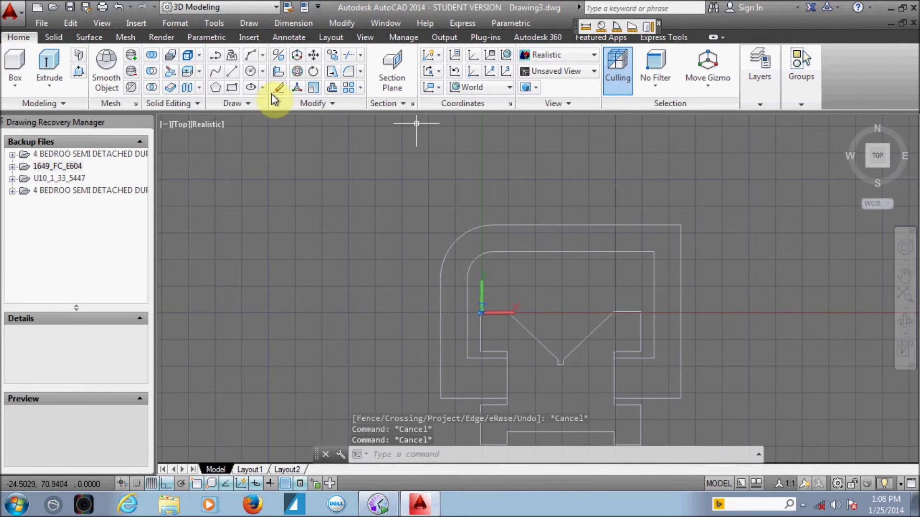
# Fillet the inner outline's top-right corner with radius 10
pyautogui.moveTo(577, 229)
pyautogui.mouseDown(button='middle')
pyautogui.moveTo(493, 216)
pyautogui.moveTo(468, 198)
pyautogui.mouseUp(button='middle')
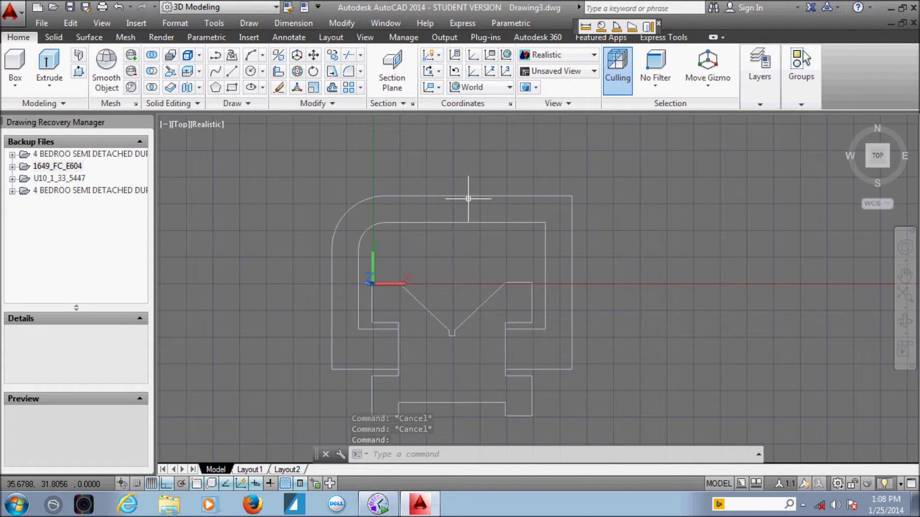
pyautogui.rightClick(299, 183)
pyautogui.click(334, 276)
pyautogui.press('Return')
pyautogui.click(541, 224)
pyautogui.click(545, 237)
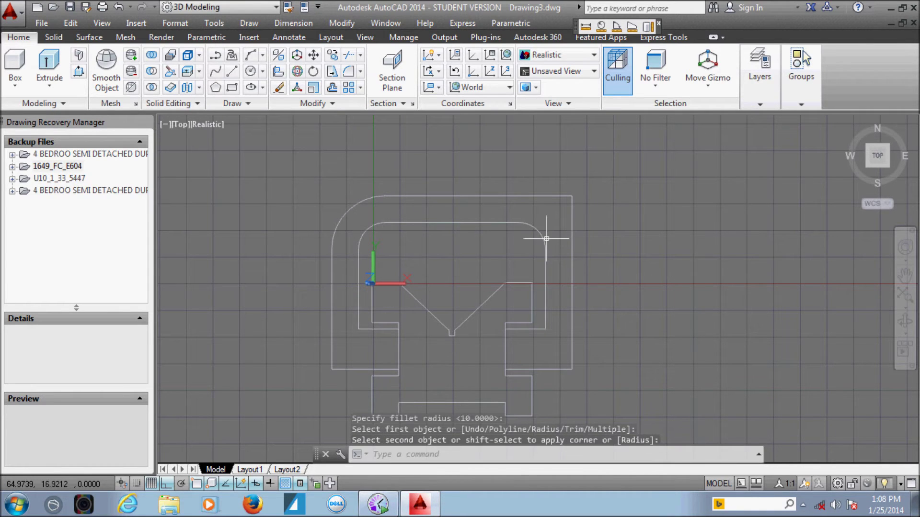
# Offset the inner top-right arc 10 outward to form the outer corner
pyautogui.click(332, 87)
pyautogui.press('Return')
pyautogui.click(531, 226)
pyautogui.click(602, 206)
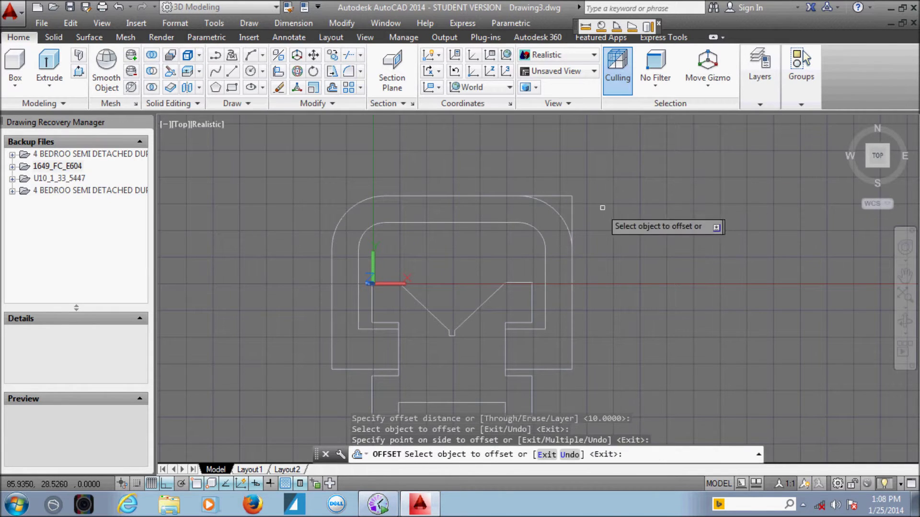
pyautogui.press('Escape')
# Trim the overshooting outer lines at the top-right corner
pyautogui.click(343, 56)
pyautogui.press('Return')
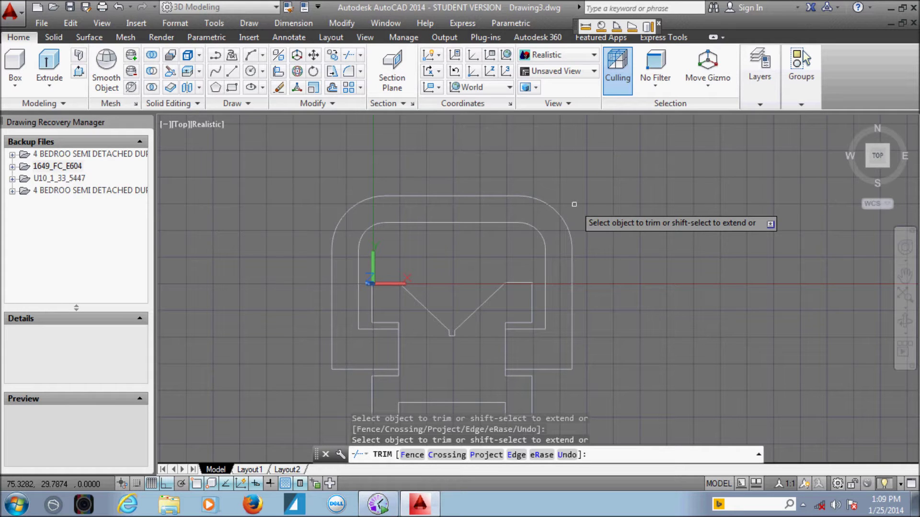
pyautogui.press('Escape')
pyautogui.scroll(-3, 536, 315)
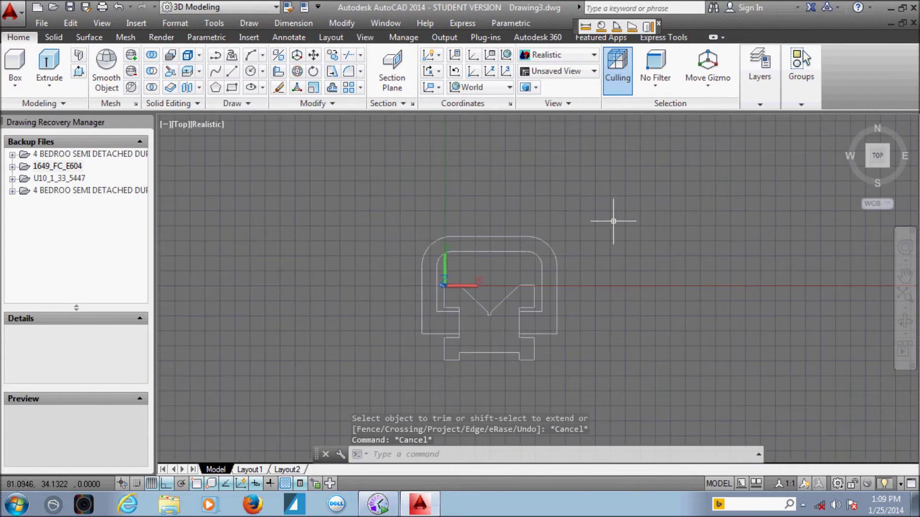
pyautogui.scroll(1, 554, 237)
pyautogui.scroll(1, 487, 252)
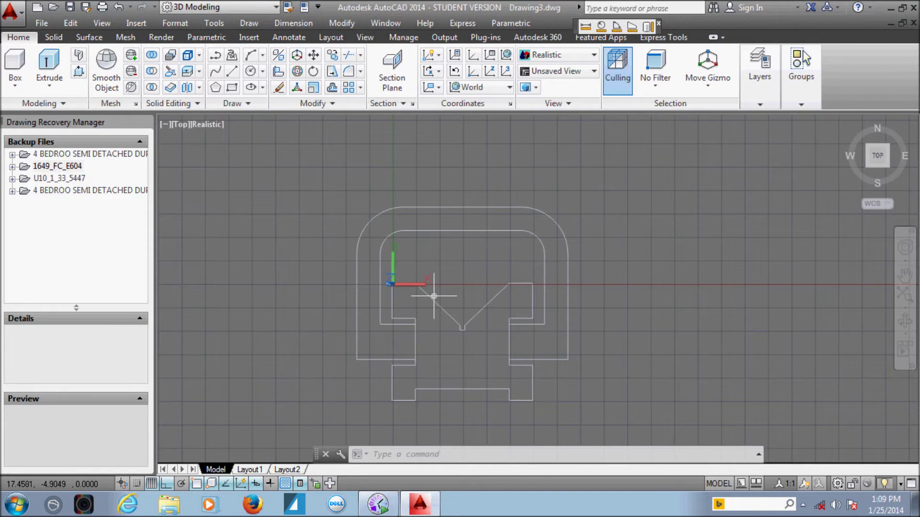
# In a 3D view, press-pull the frame band region into a 20-unit-tall solid
pyautogui.click(846, 126)
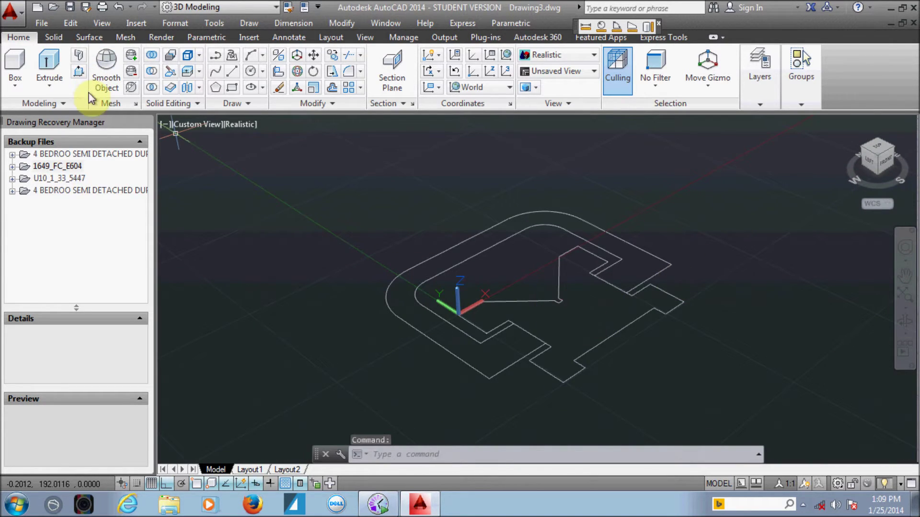
pyautogui.click(79, 72)
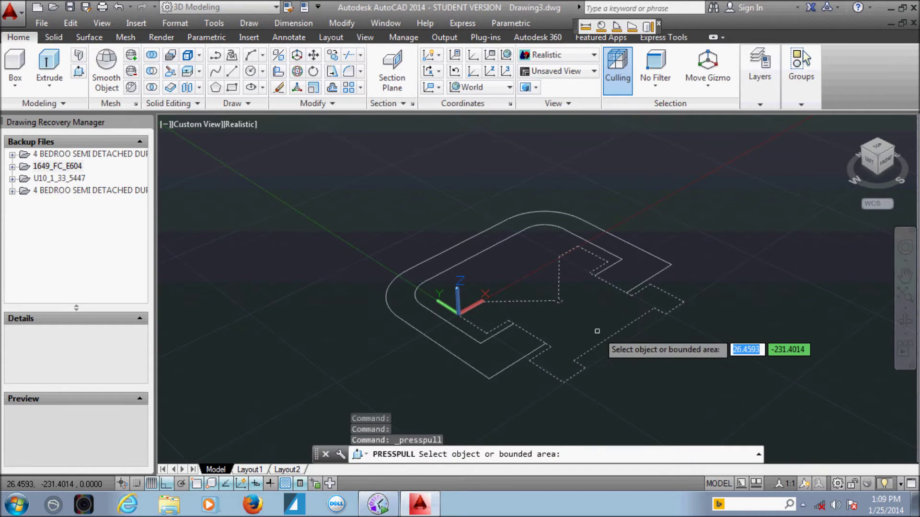
pyautogui.click(598, 335)
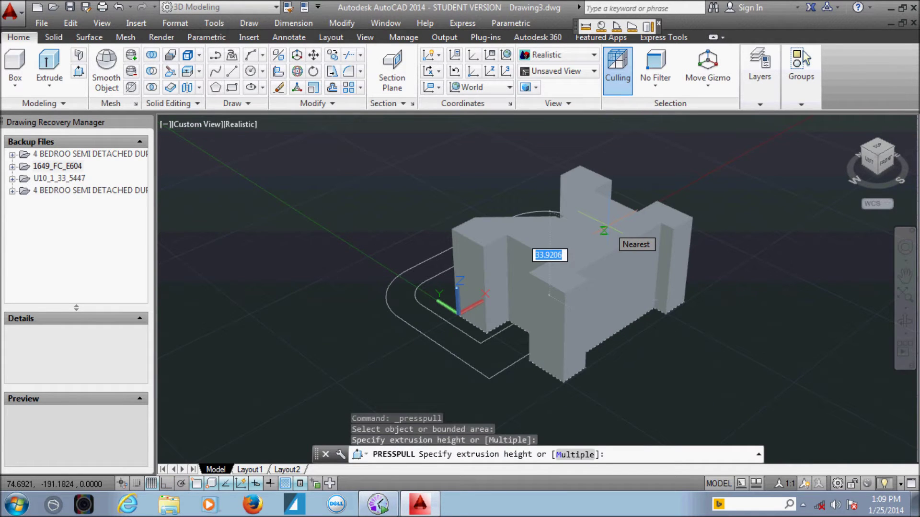
pyautogui.press('Escape')
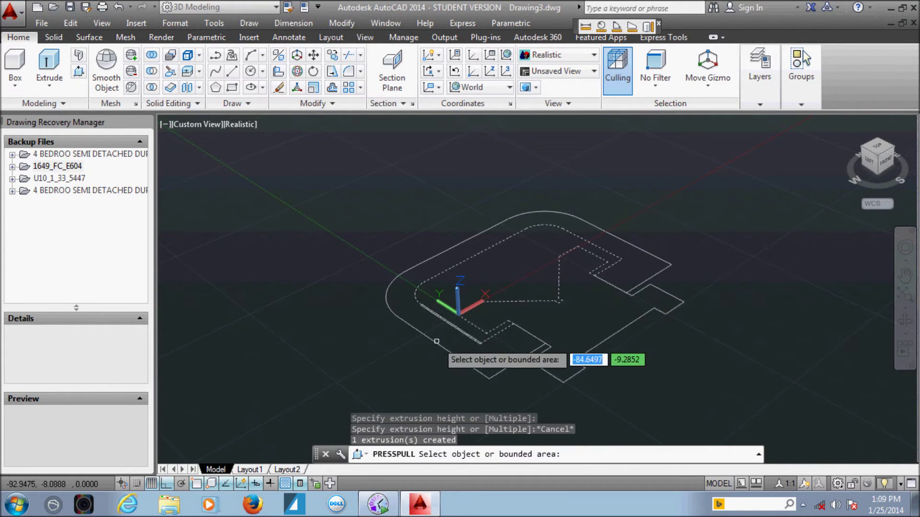
pyautogui.click(430, 323)
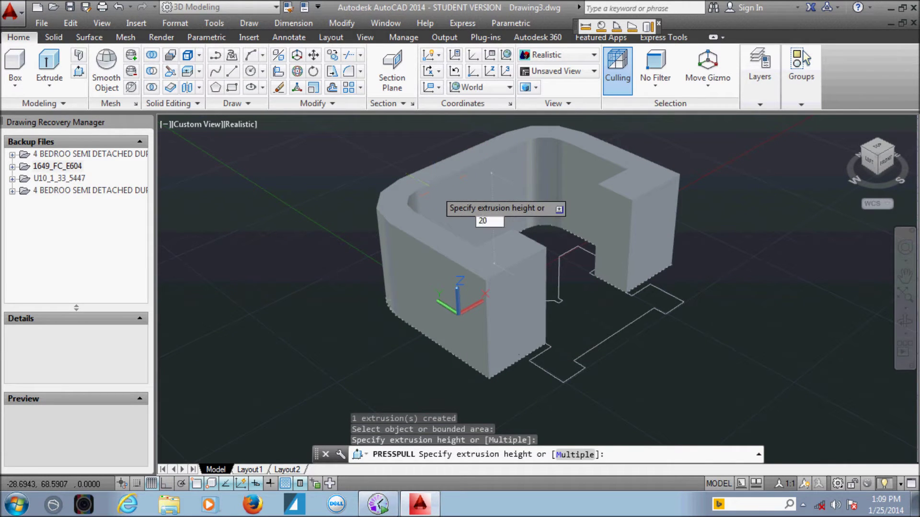
pyautogui.press('Return')
pyautogui.press('Escape')
pyautogui.press('Escape')
pyautogui.press('Escape')
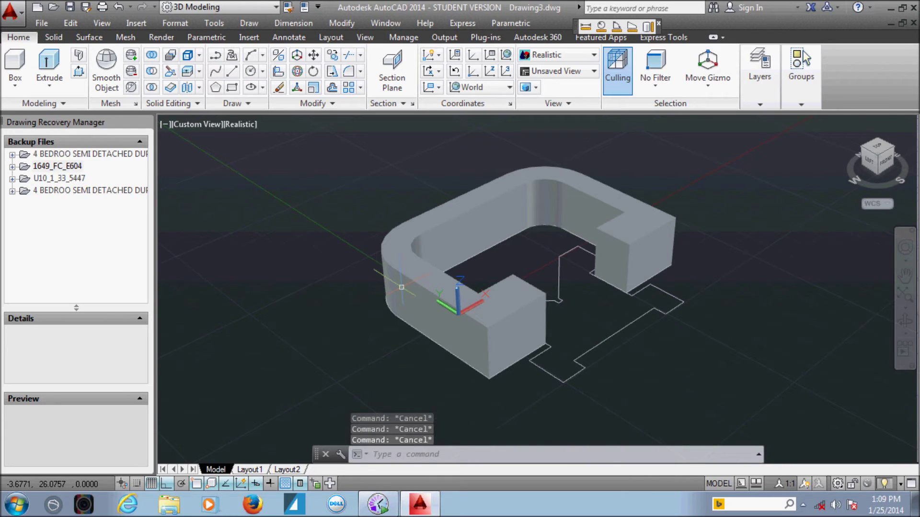
# Move the frame solid 30 units straight up along Z
pyautogui.click(414, 281)
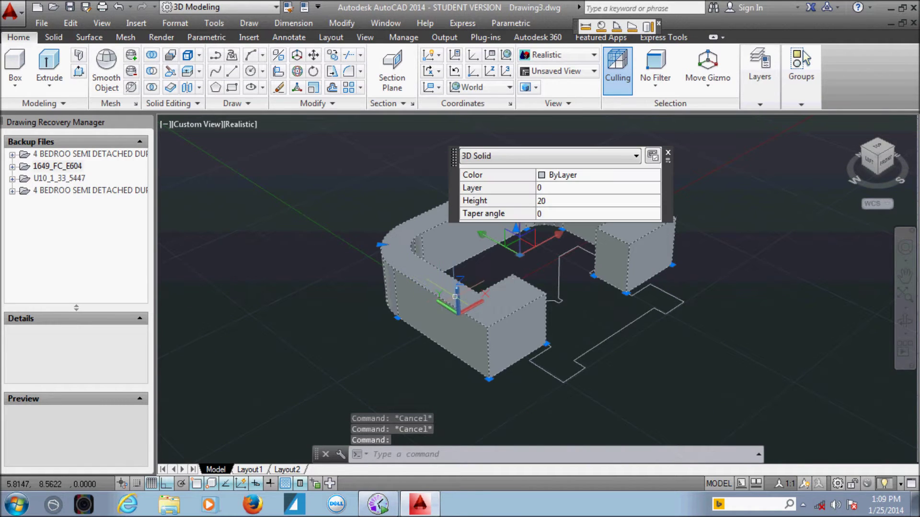
pyautogui.click(668, 153)
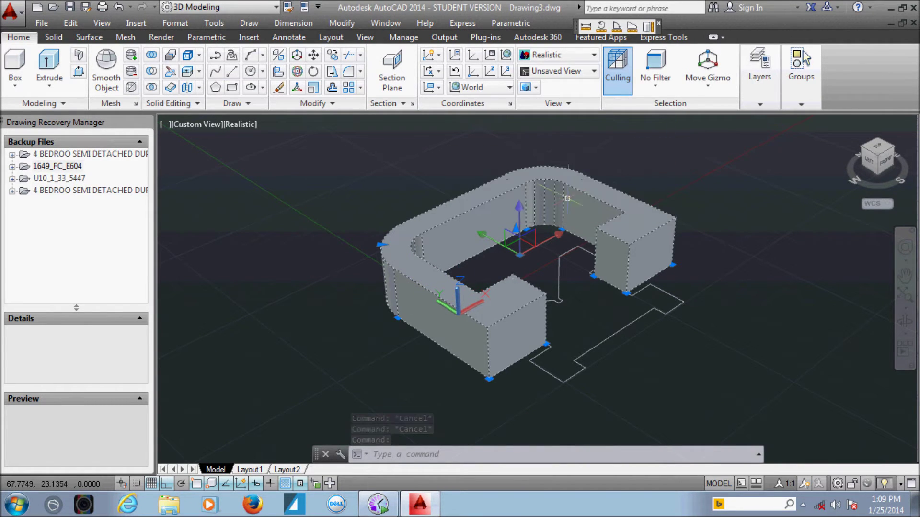
pyautogui.click(519, 225)
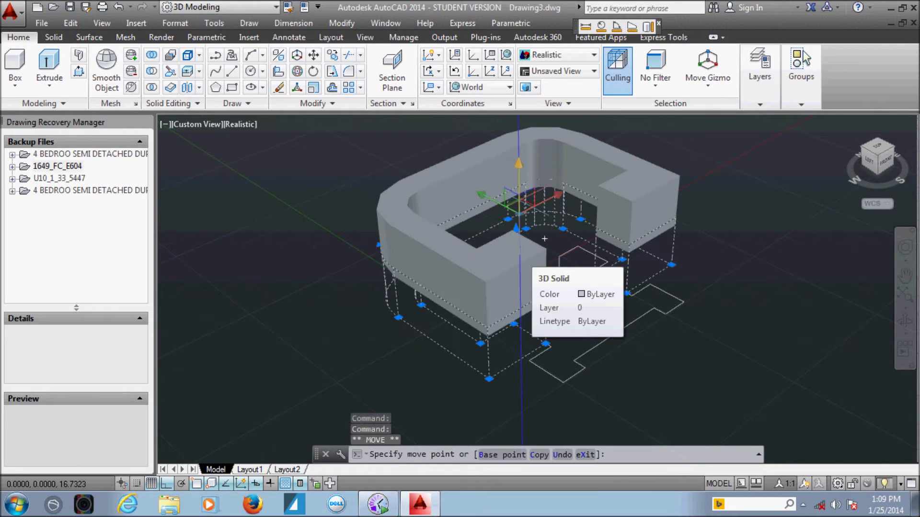
pyautogui.write('30')
pyautogui.press('Return')
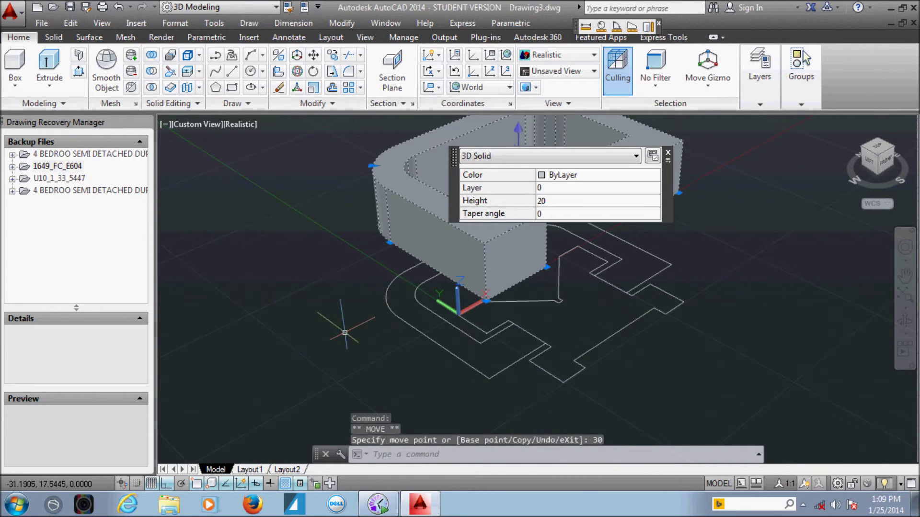
pyautogui.press('Escape')
pyautogui.click(78, 71)
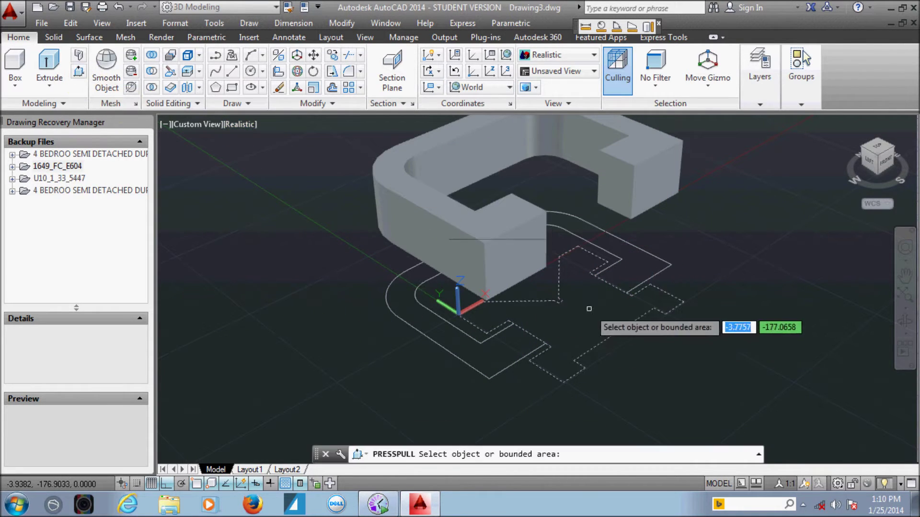
# Press-pull the notched base outline 80 units into a tall solid block
pyautogui.click(586, 312)
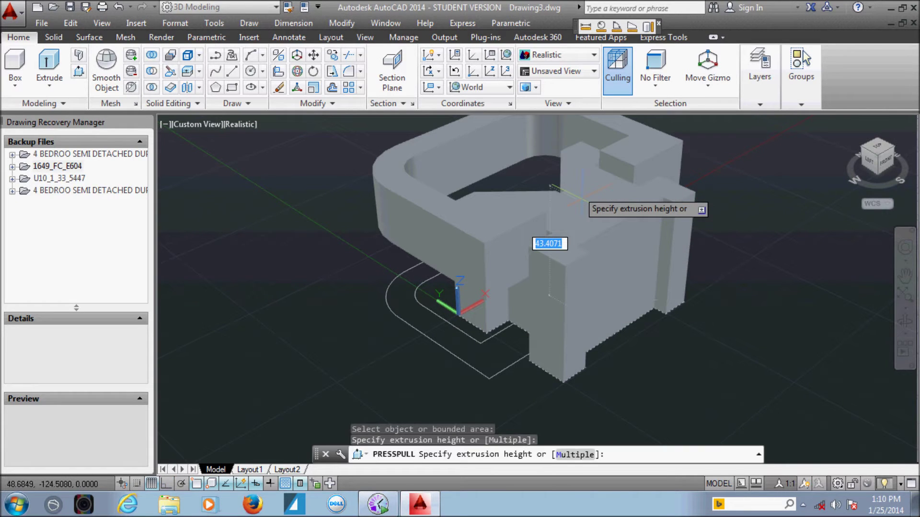
pyautogui.press('Return')
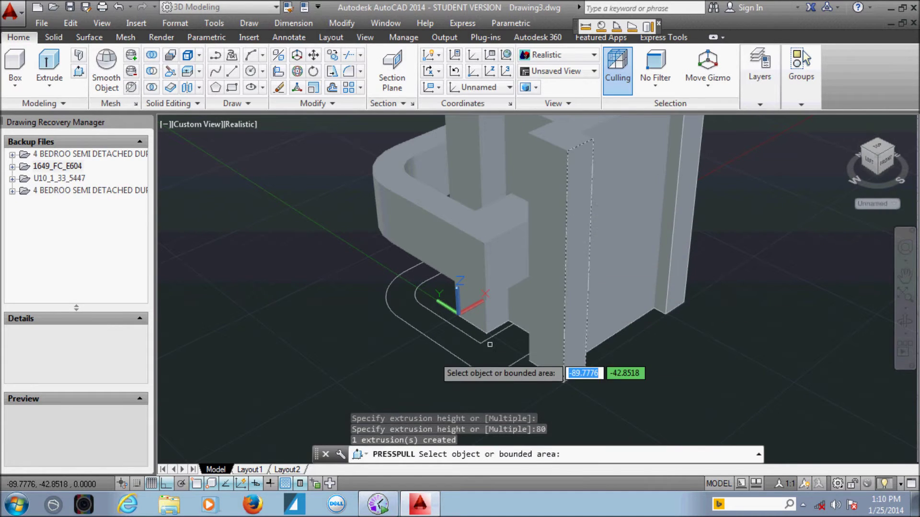
pyautogui.scroll(-2, 546, 283)
pyautogui.press('Return')
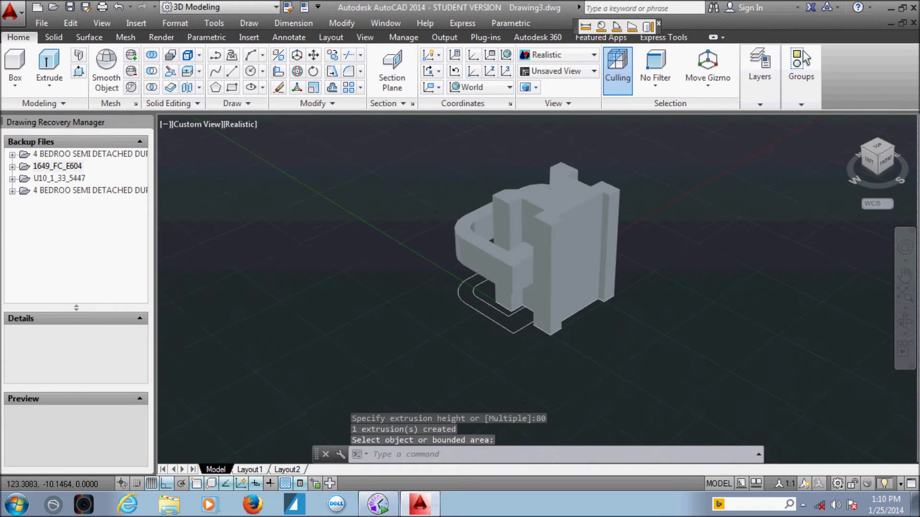
pyautogui.scroll(1, 518, 329)
pyautogui.scroll(1, 518, 329)
# Window-select the leftover outline curves around the extruded block
pyautogui.click(517, 329)
pyautogui.press('Escape')
pyautogui.press('Escape')
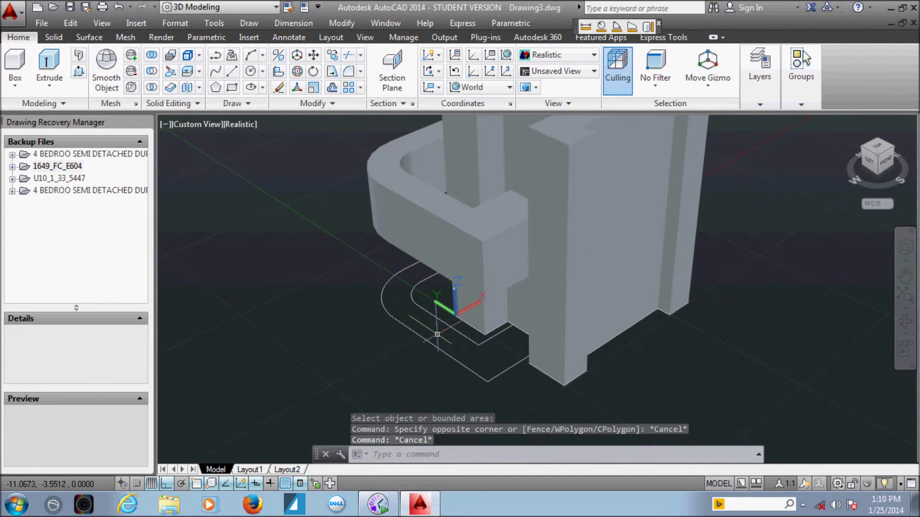
pyautogui.click(536, 370)
pyautogui.press('Escape')
pyautogui.scroll(1, 537, 369)
pyautogui.scroll(1, 554, 322)
pyautogui.click(542, 318)
pyautogui.click(508, 309)
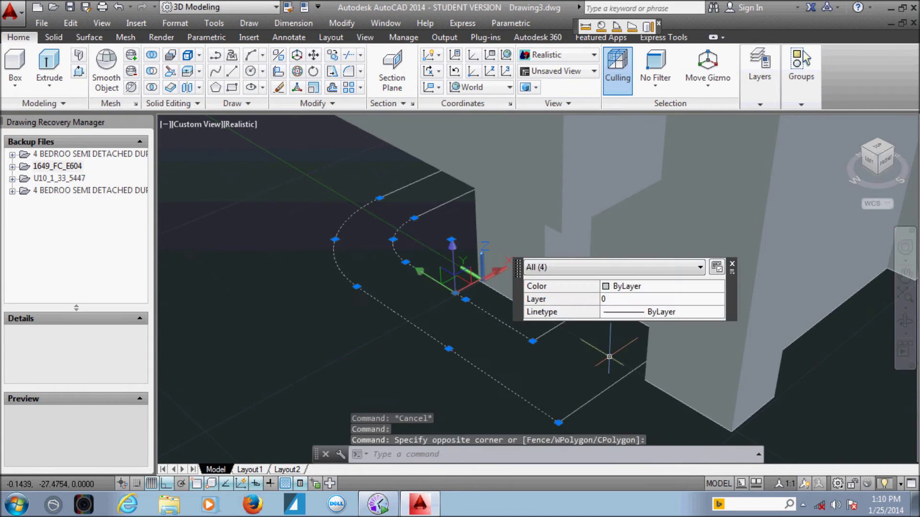
pyautogui.keyDown('shift'); pyautogui.moveTo(508, 309); pyautogui.dragTo(460, 316, button='middle'); pyautogui.keyUp('shift')
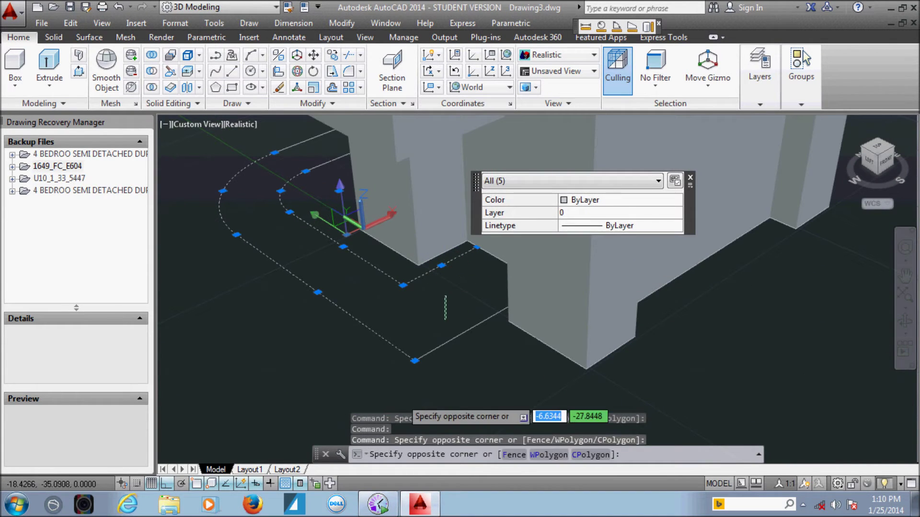
pyautogui.click(337, 405)
pyautogui.click(325, 136)
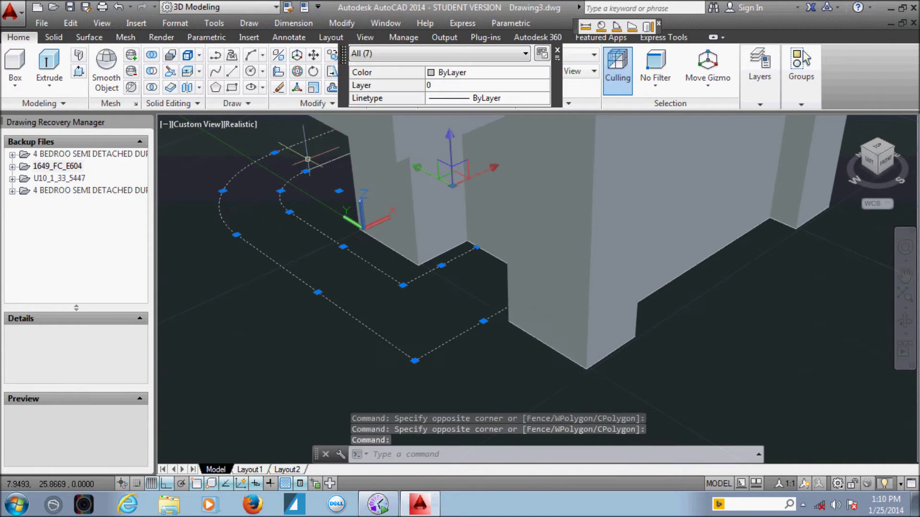
pyautogui.click(299, 206)
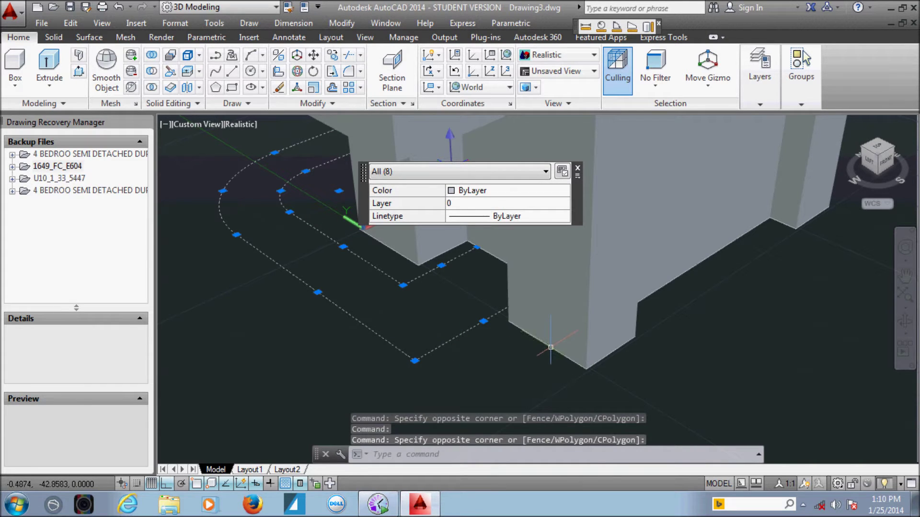
# Add the remaining outlines, drop two wrong picks, and erase the eight selected curves
pyautogui.scroll(3, 550, 347)
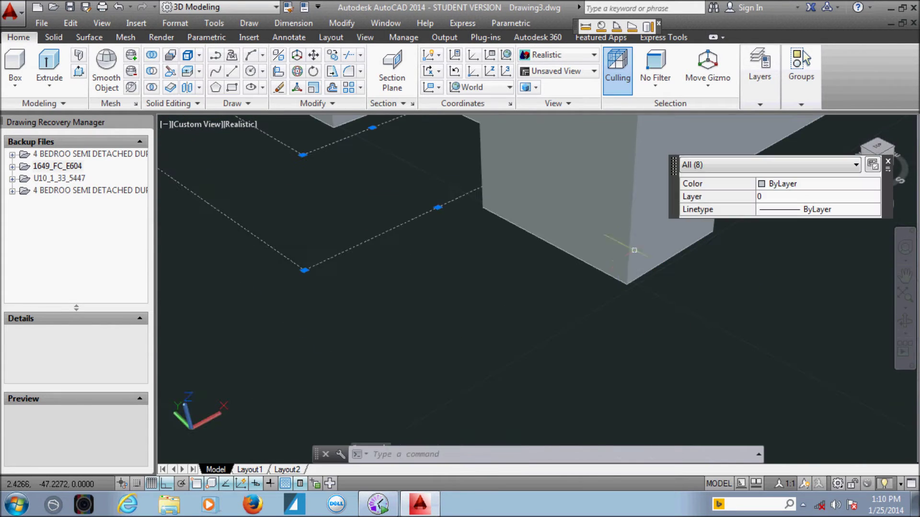
pyautogui.click(484, 293)
pyautogui.click(720, 262)
pyautogui.click(582, 344)
pyautogui.keyDown('shift'); pyautogui.click(761, 181); pyautogui.keyUp('shift')
pyautogui.keyDown('shift'); pyautogui.click(448, 318); pyautogui.keyUp('shift')
pyautogui.scroll(-3, 468, 322)
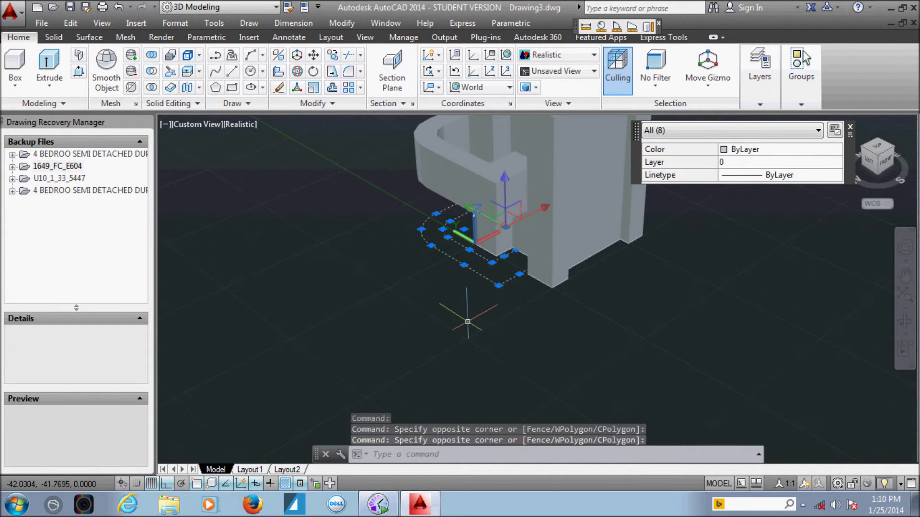
pyautogui.rightClick(674, 323)
pyautogui.click(703, 95)
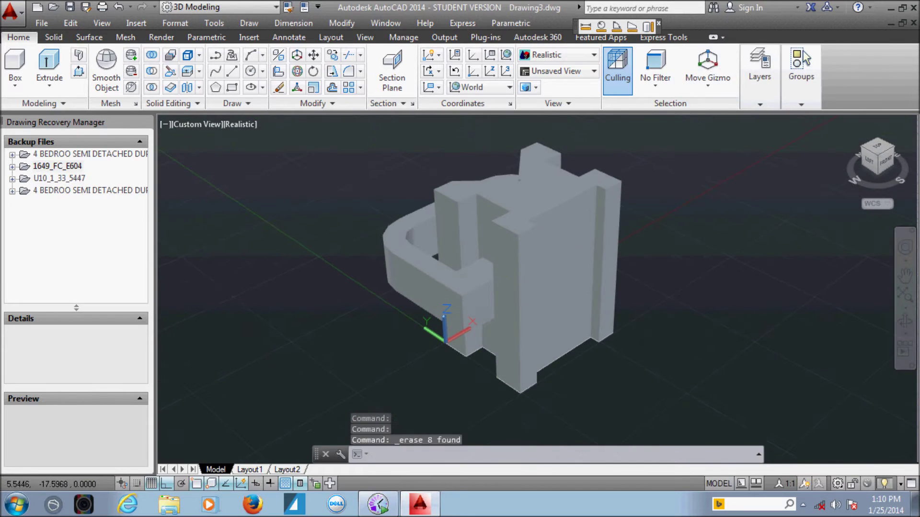
# Inspect the frame and block solids from top, back and isometric views
pyautogui.keyDown('shift'); pyautogui.moveTo(488, 294); pyautogui.dragTo(578, 235, button='middle'); pyautogui.keyUp('shift')
pyautogui.click(579, 234)
pyautogui.click(471, 315)
pyautogui.click(501, 278)
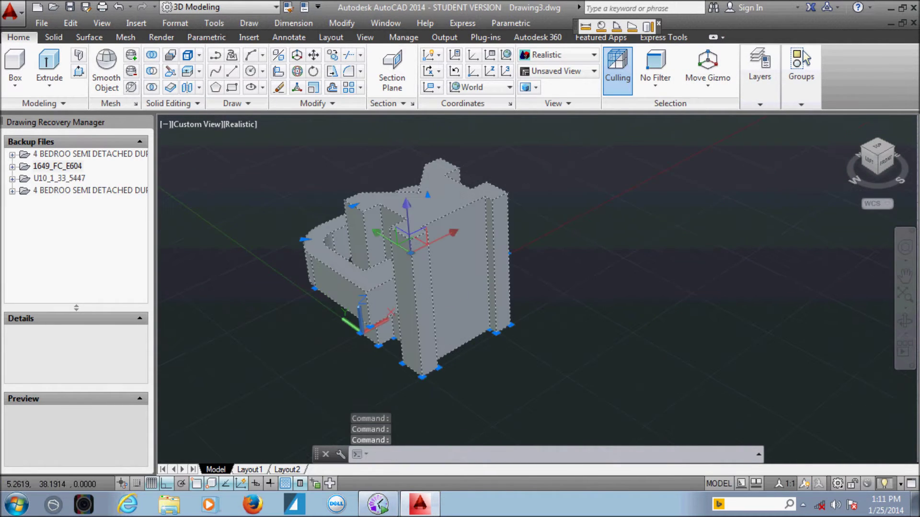
pyautogui.scroll(1, 501, 278)
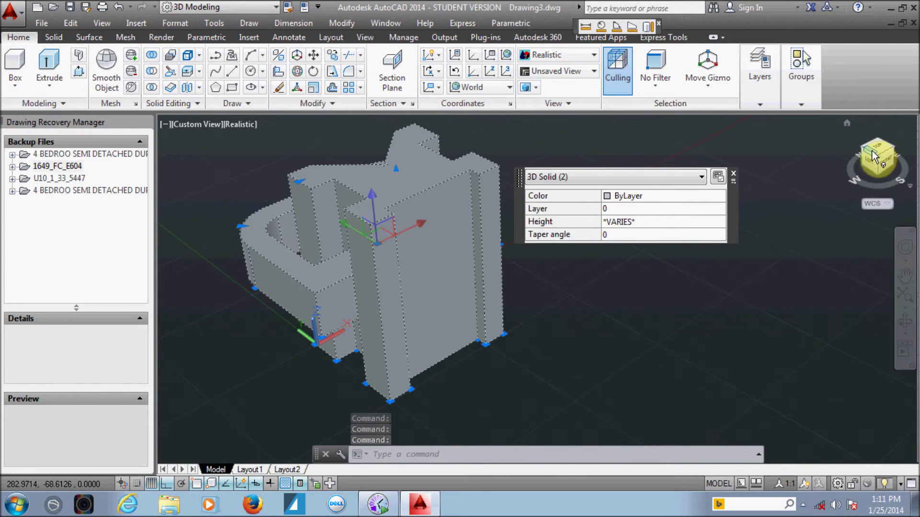
pyautogui.click(877, 145)
pyautogui.moveTo(878, 145); pyautogui.dragTo(880, 146)
pyautogui.click(880, 145)
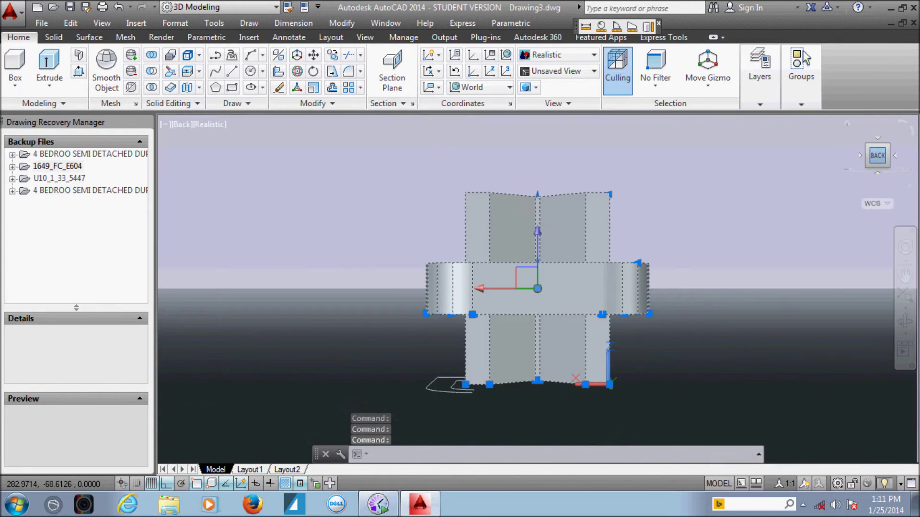
pyautogui.press('Escape')
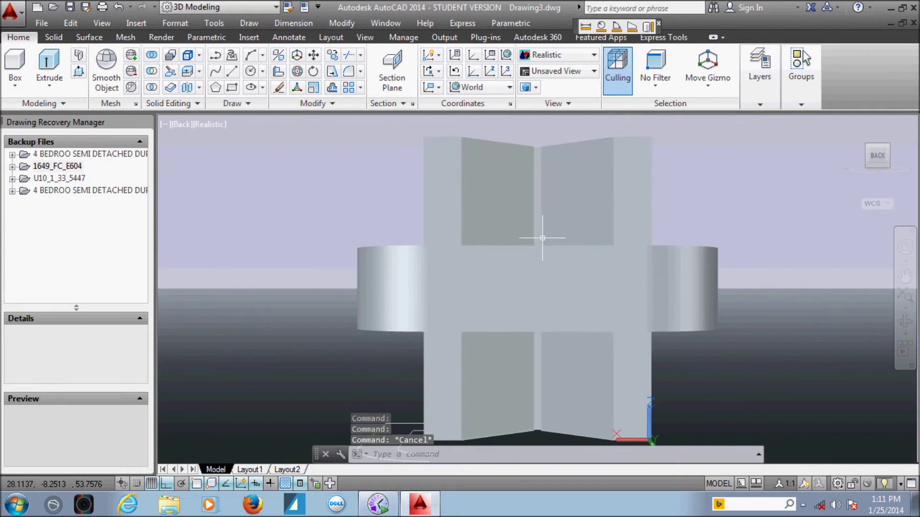
pyautogui.scroll(-3, 550, 281)
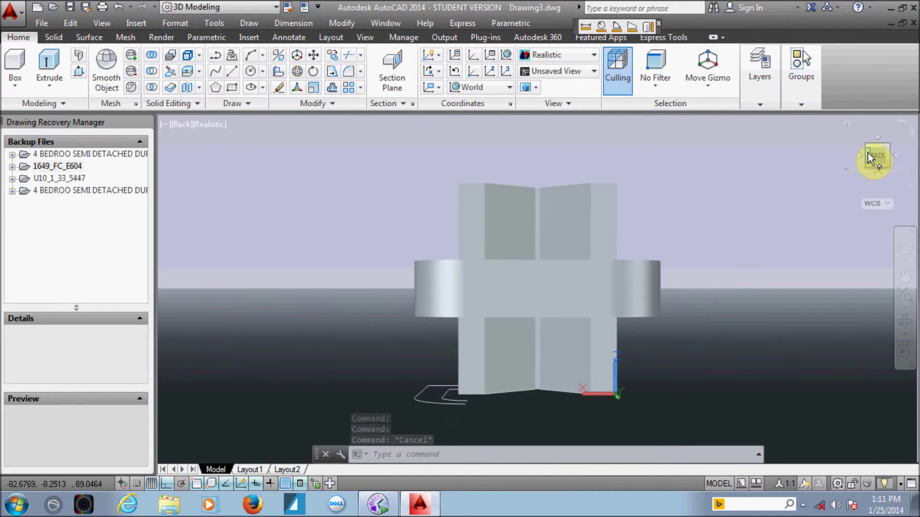
pyautogui.click(848, 130)
# Rotate all 12 assembly objects 90 degrees with the rotate gizmo
pyautogui.click(661, 165)
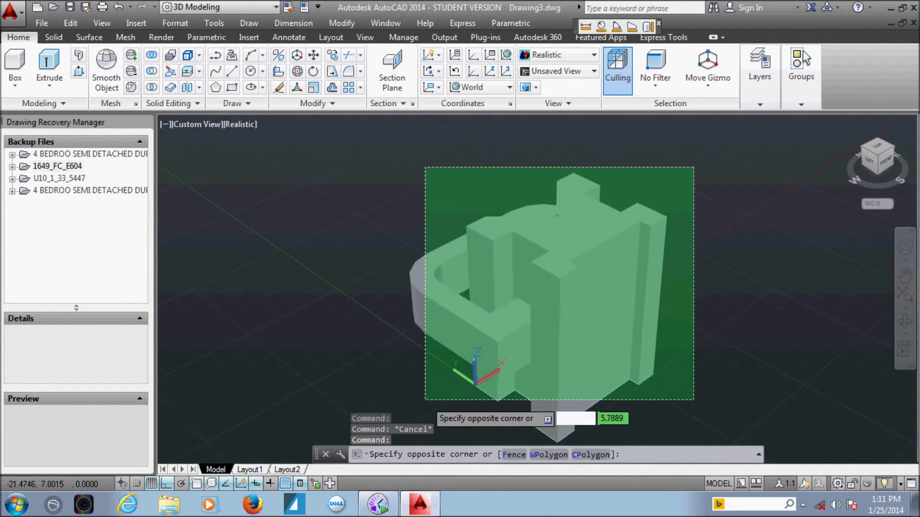
pyautogui.click(431, 450)
pyautogui.rightClick(537, 242)
pyautogui.click(547, 267)
pyautogui.click(569, 287)
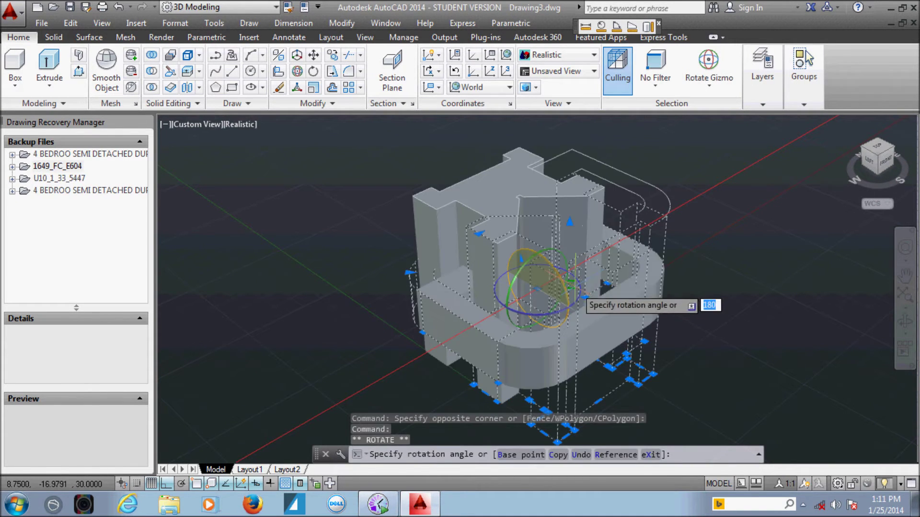
pyautogui.click(546, 244)
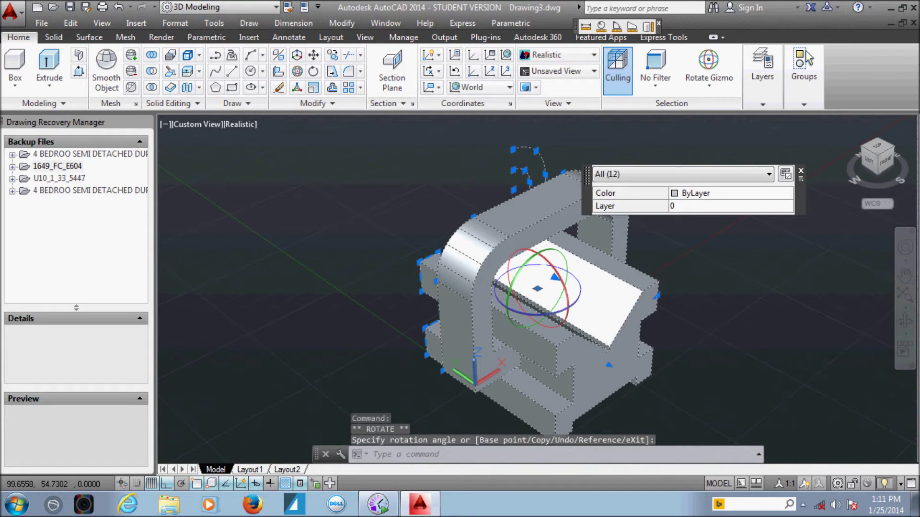
pyautogui.write('90')
pyautogui.press('Return')
# Erase the two stray arcs left after the rotation
pyautogui.press('Escape')
pyautogui.press('Escape')
pyautogui.click(571, 116)
pyautogui.click(504, 173)
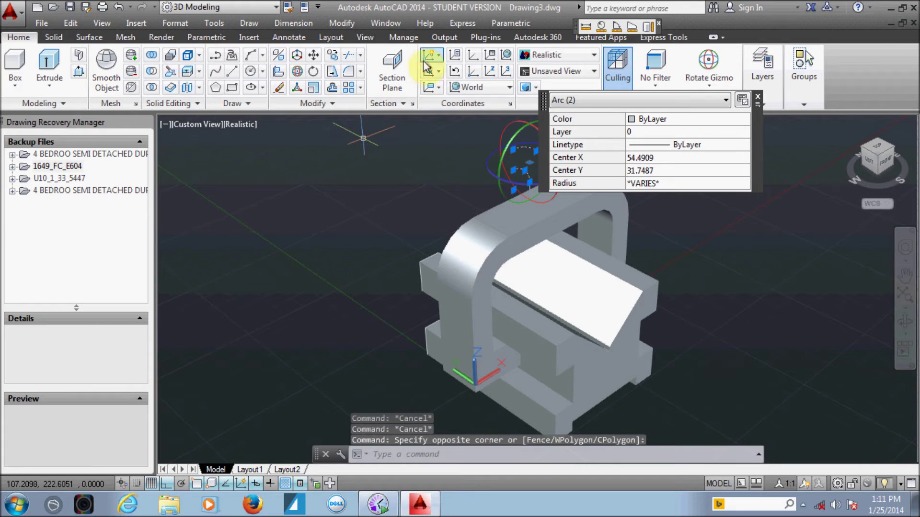
pyautogui.click(279, 87)
pyautogui.scroll(-3, 537, 297)
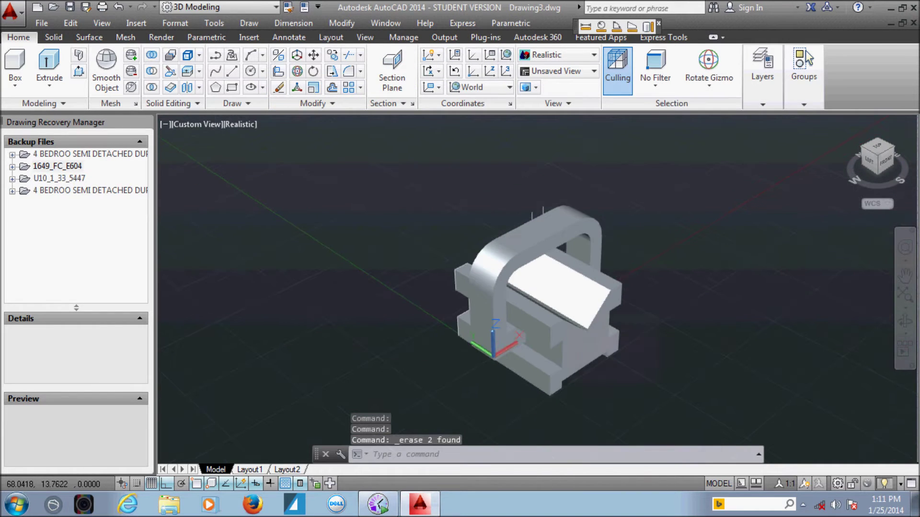
# Erase the two leftover lines above the frame top
pyautogui.scroll(2, 547, 239)
pyautogui.scroll(3, 547, 238)
pyautogui.moveTo(532, 225)
pyautogui.mouseDown(button='middle')
pyautogui.moveTo(548, 239)
pyautogui.moveTo(552, 284)
pyautogui.mouseUp(button='middle')
pyautogui.click(551, 206)
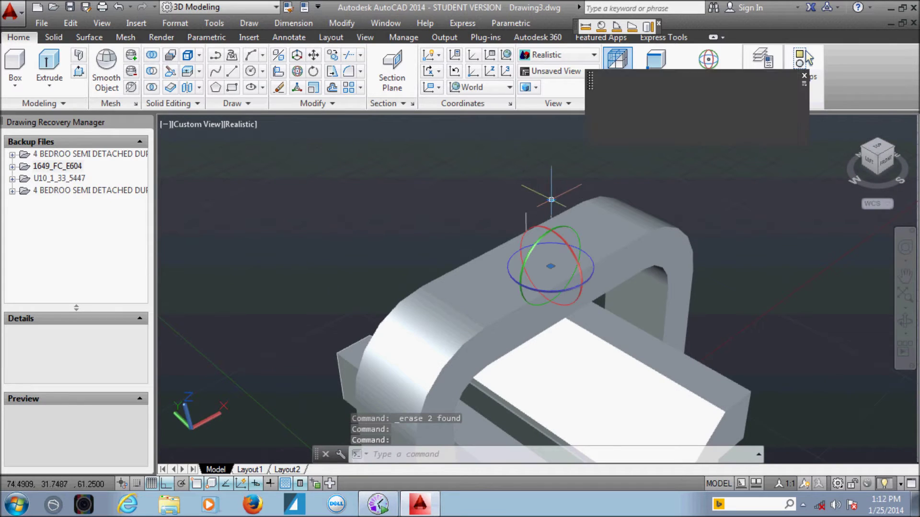
pyautogui.click(527, 201)
pyautogui.press('Delete')
# Show the model from the top view
pyautogui.scroll(-2, 565, 226)
pyautogui.scroll(-1, 589, 244)
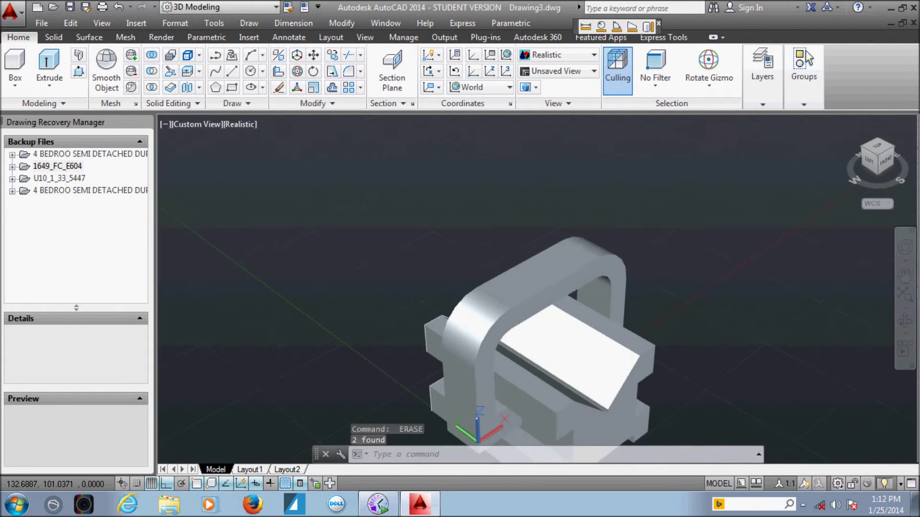
pyautogui.scroll(-1, 597, 250)
pyautogui.click(877, 146)
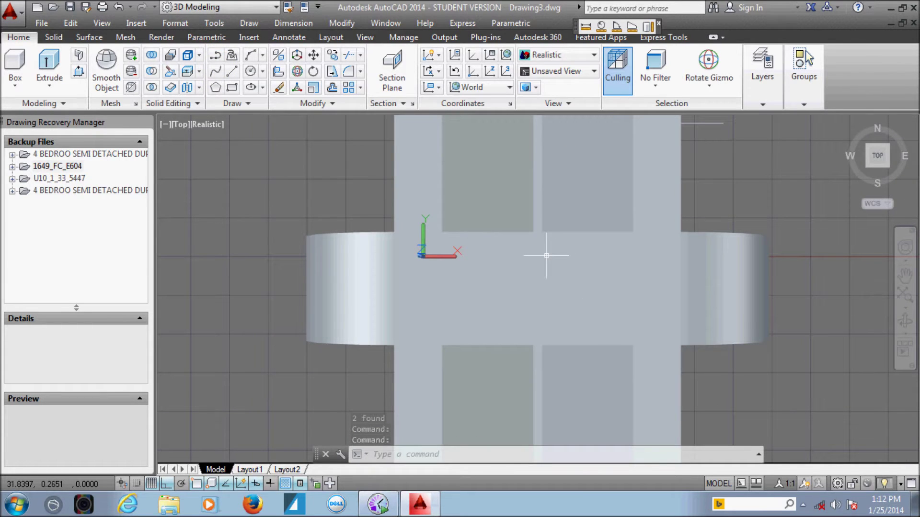
pyautogui.click(250, 72)
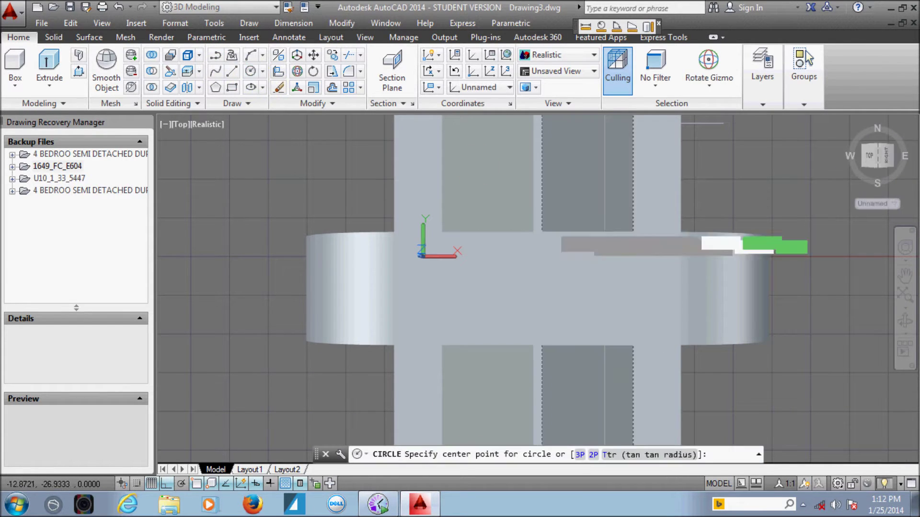
# Draw a 5-unit-radius circle at the middle of the frame top
pyautogui.click(538, 288)
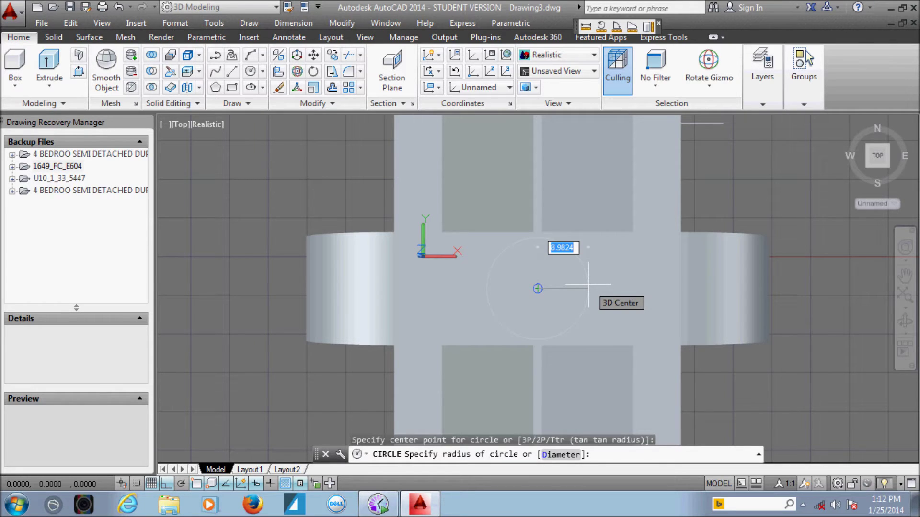
pyautogui.write('5')
pyautogui.press('Return')
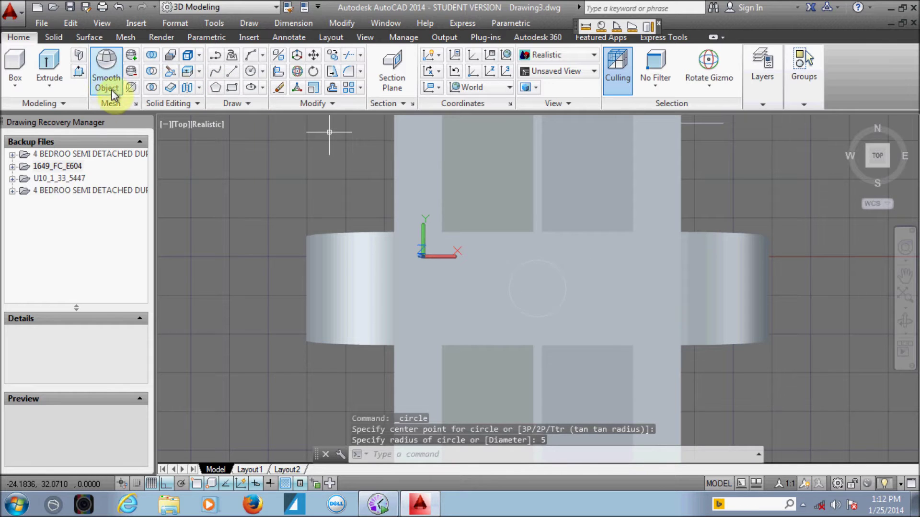
# Press-pull the circle downward to cut a hole through the frame, then return to Home view
pyautogui.click(79, 71)
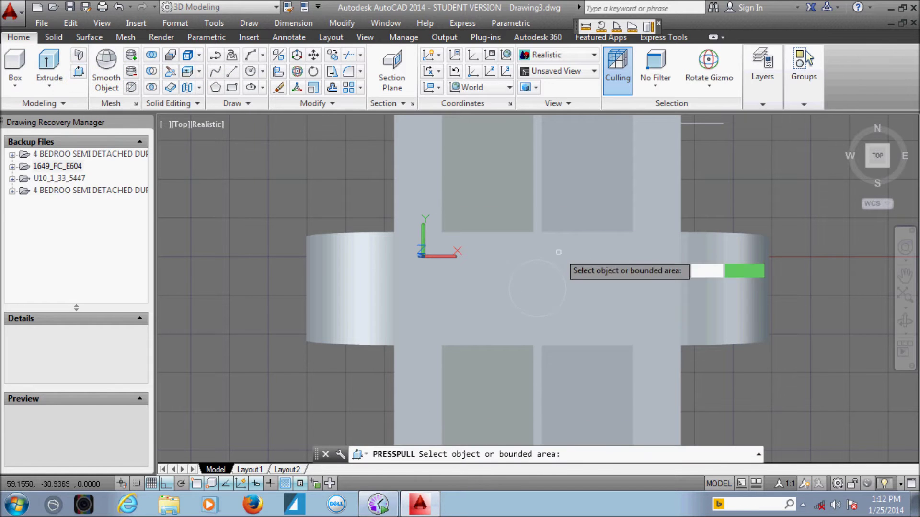
pyautogui.click(537, 292)
pyautogui.write('10')
pyautogui.press('Return')
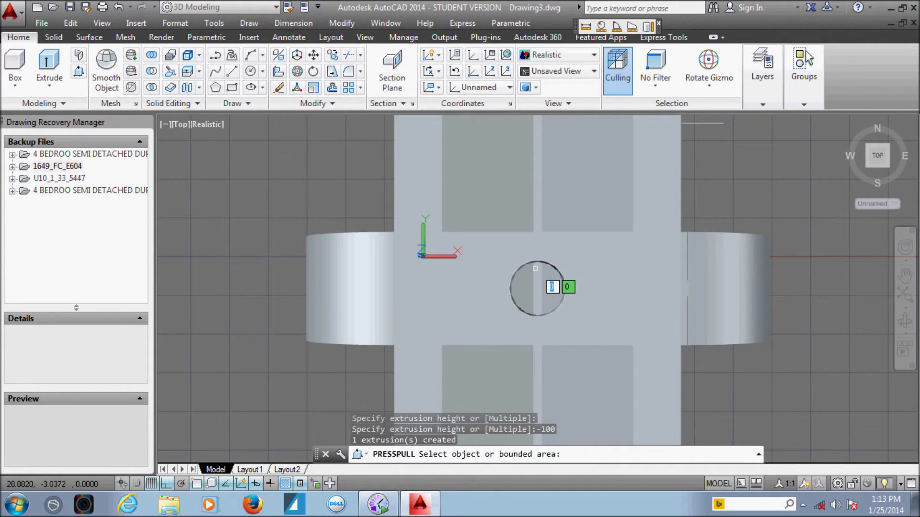
pyautogui.scroll(2, 537, 290)
pyautogui.press('Escape')
pyautogui.scroll(-2, 537, 288)
pyautogui.scroll(-2, 537, 287)
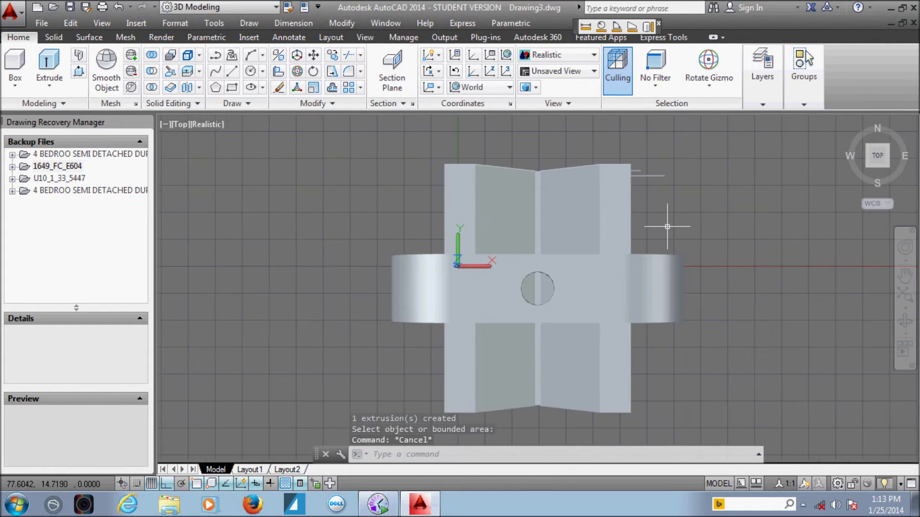
pyautogui.click(847, 124)
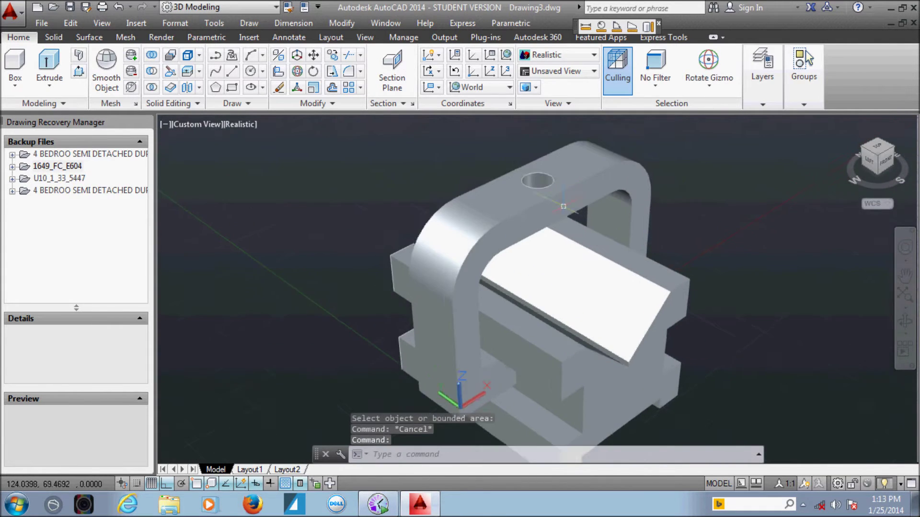
pyautogui.scroll(2, 460, 257)
pyautogui.moveTo(460, 256)
pyautogui.mouseDown(button='middle')
pyautogui.moveTo(353, 219)
pyautogui.moveTo(527, 223)
pyautogui.mouseUp(button='middle')
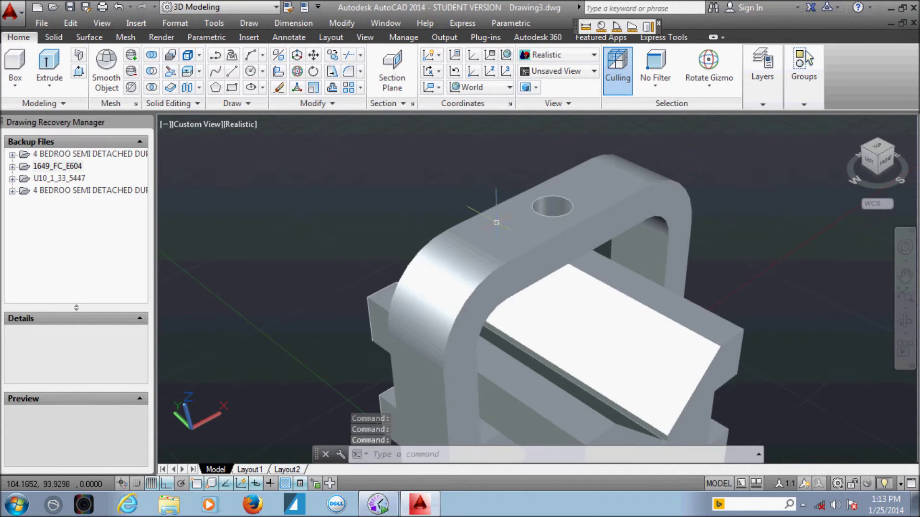
pyautogui.scroll(2, 560, 288)
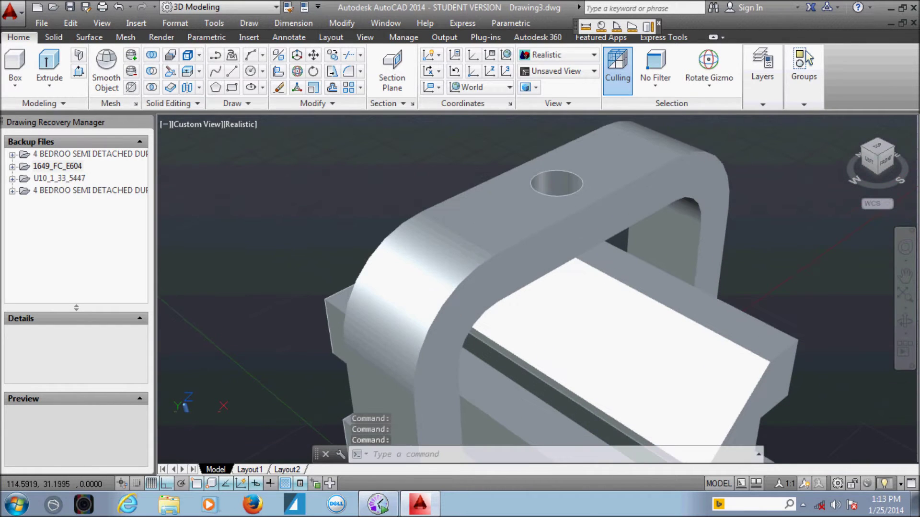
pyautogui.click(539, 191)
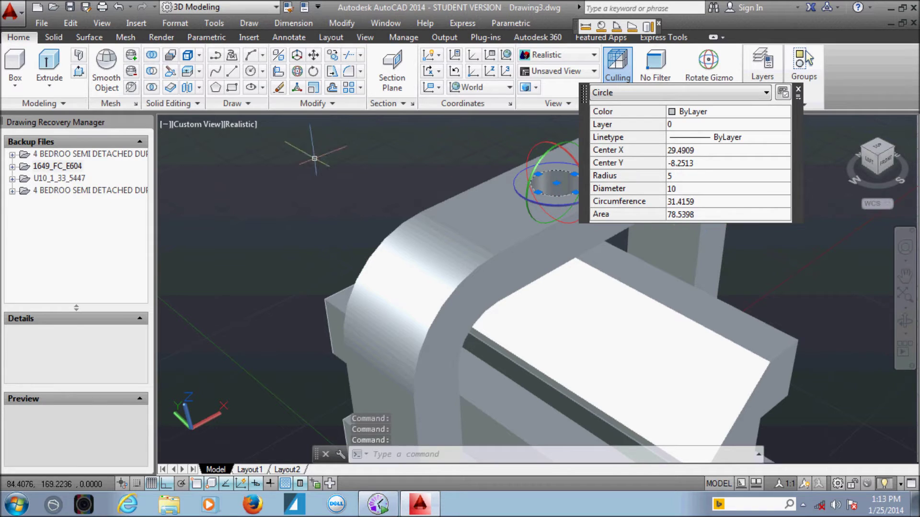
pyautogui.click(278, 88)
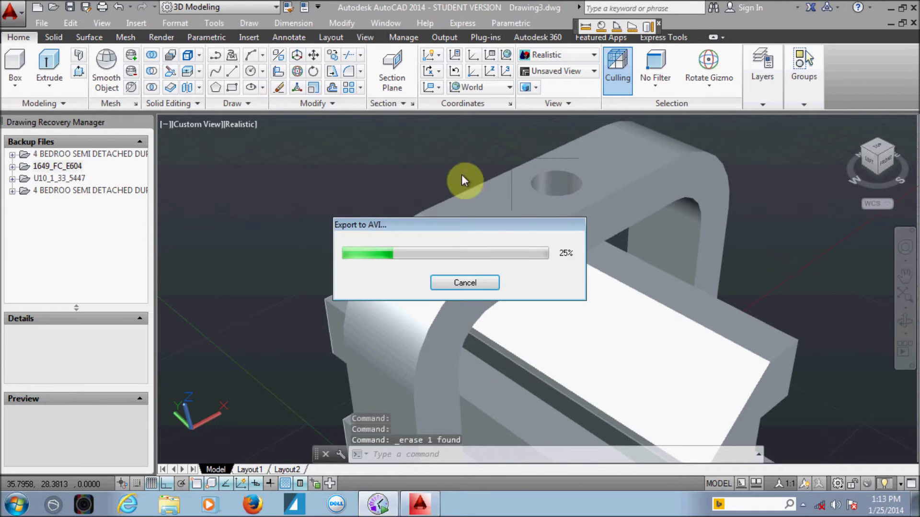
pyautogui.moveTo(581, 237); pyautogui.dragTo(552, 286, button='middle')
pyautogui.moveTo(474, 252)
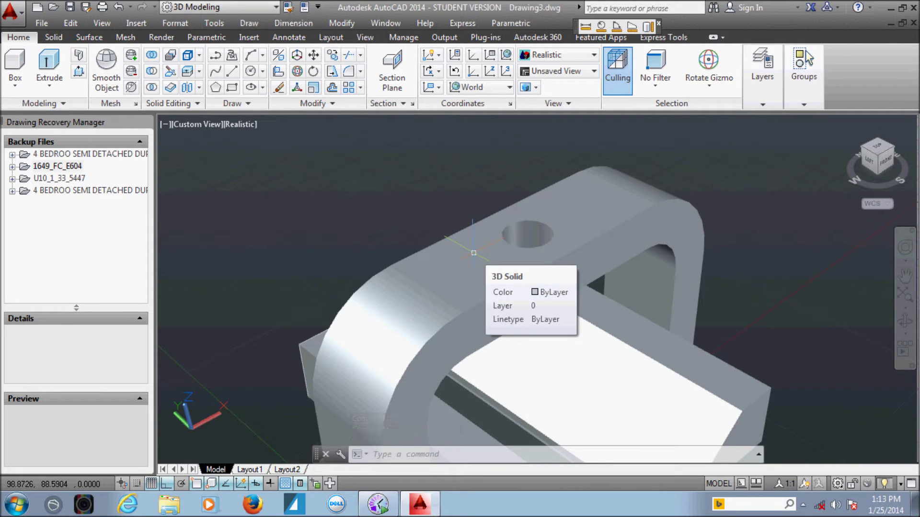
pyautogui.hotkey('ctrl', 'z')
pyautogui.hotkey('ctrl', 'z')
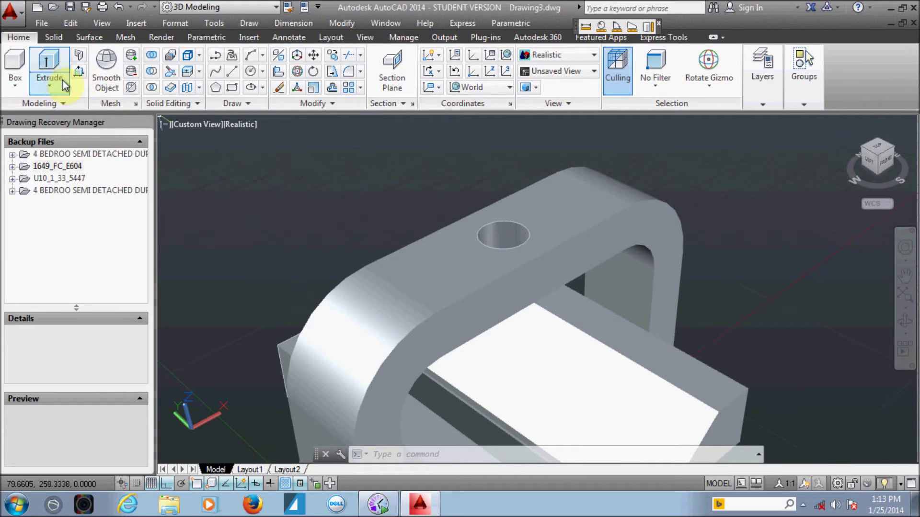
pyautogui.click(79, 71)
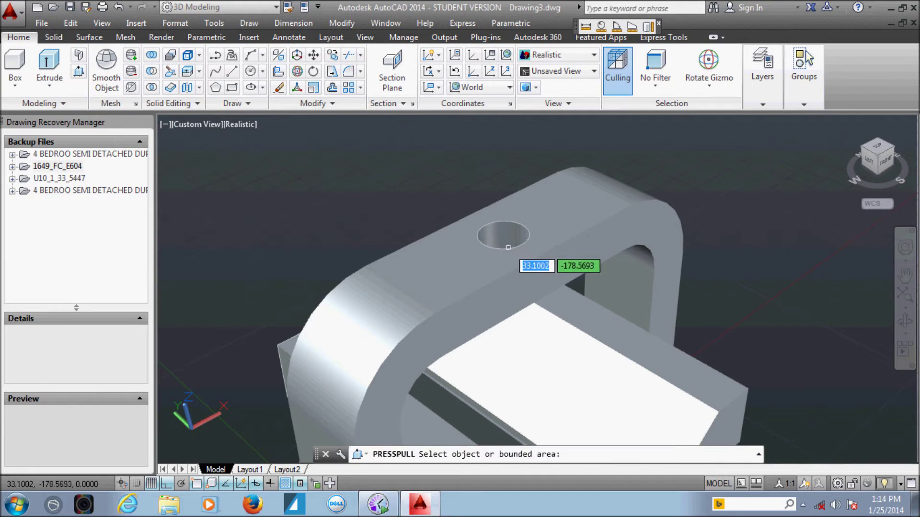
pyautogui.click(508, 247)
pyautogui.keyDown('shift'); pyautogui.moveTo(511, 182); pyautogui.dragTo(511, 158, button='middle'); pyautogui.keyUp('shift')
pyautogui.write('2')
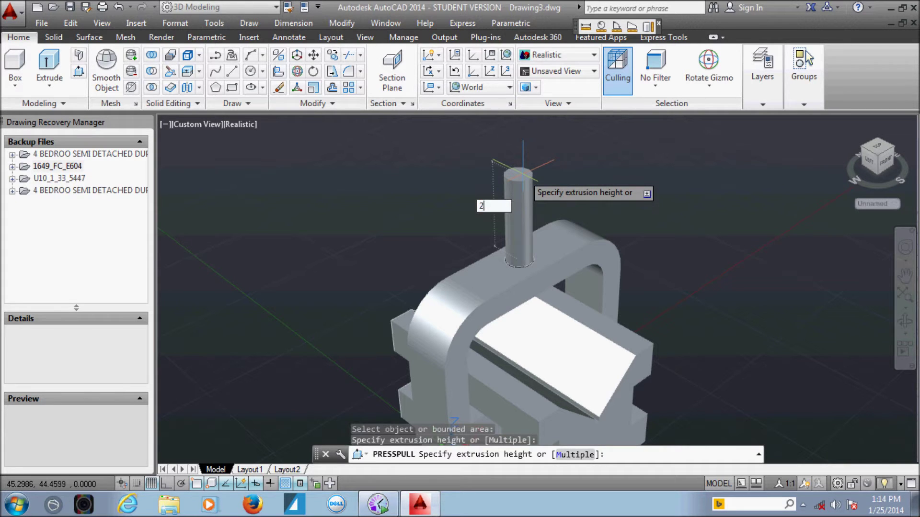
pyautogui.write('0')
pyautogui.press('Return')
pyautogui.scroll(2, 518, 252)
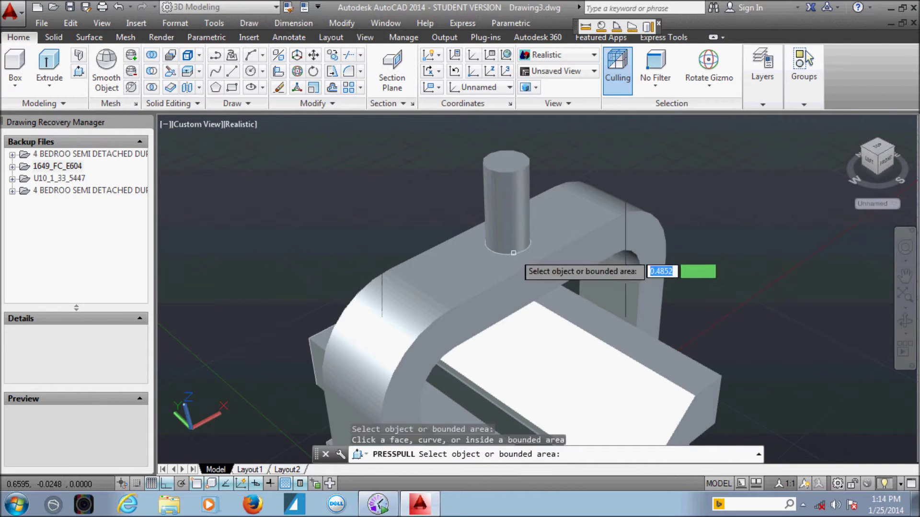
pyautogui.scroll(2, 513, 254)
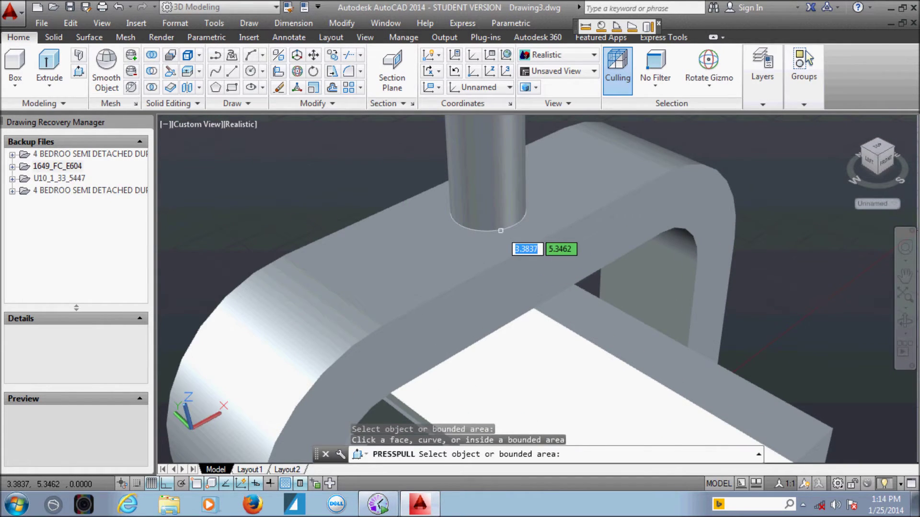
pyautogui.scroll(-3, 501, 232)
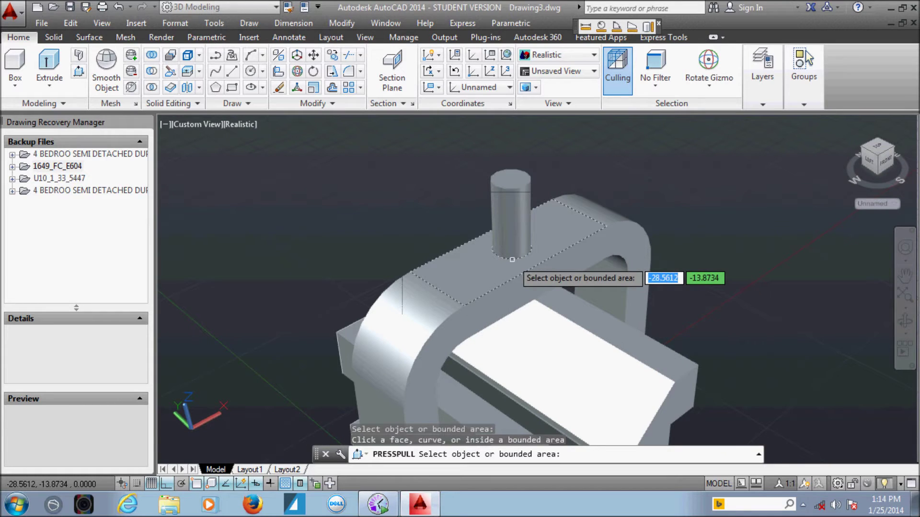
pyautogui.click(513, 259)
pyautogui.press('Escape')
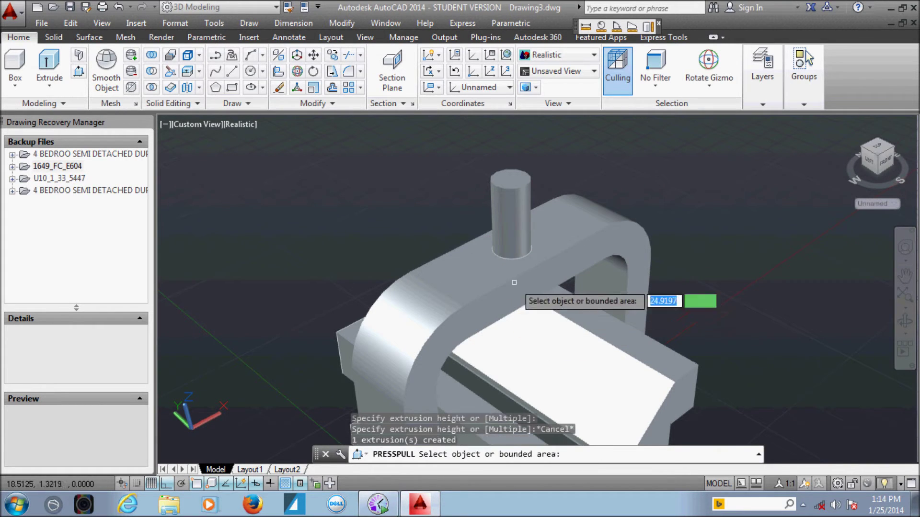
pyautogui.press('Escape')
pyautogui.scroll(3, 518, 262)
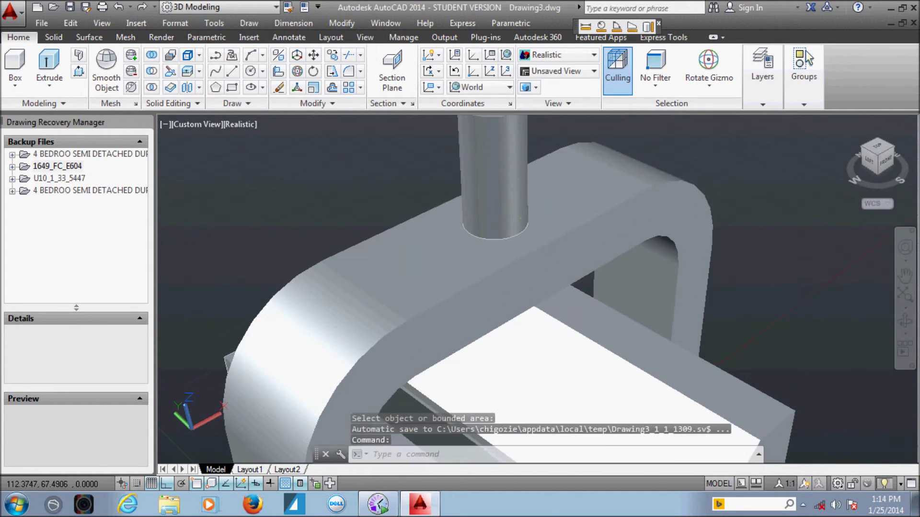
pyautogui.moveTo(561, 219); pyautogui.dragTo(532, 301, button='middle')
pyautogui.press('Escape')
pyautogui.scroll(1, 532, 300)
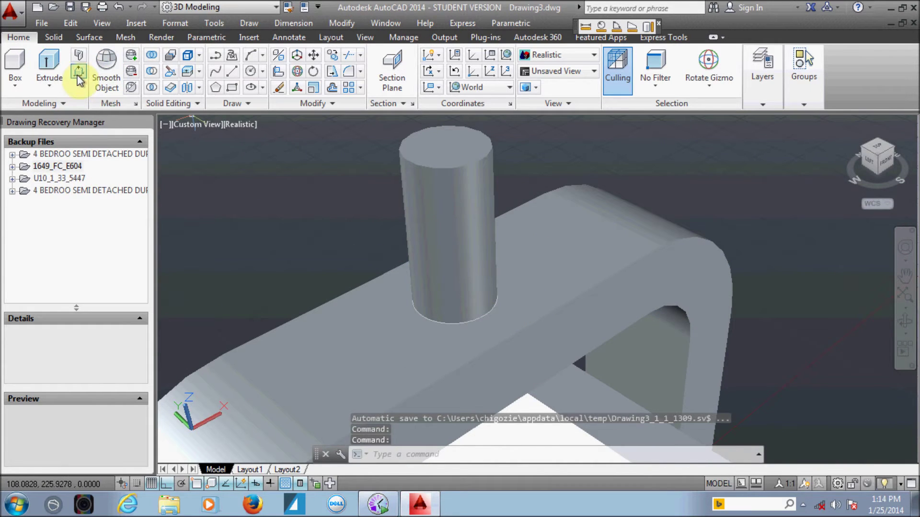
pyautogui.click(78, 71)
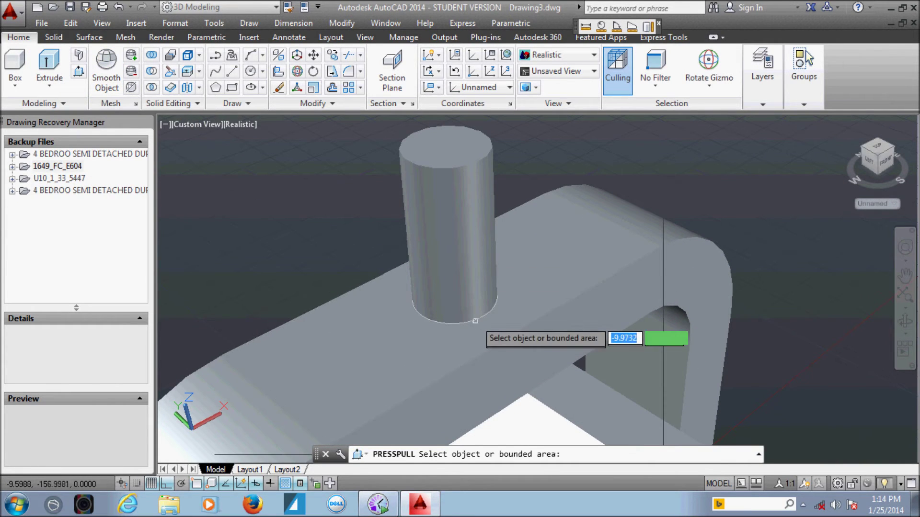
pyautogui.scroll(-4, 474, 319)
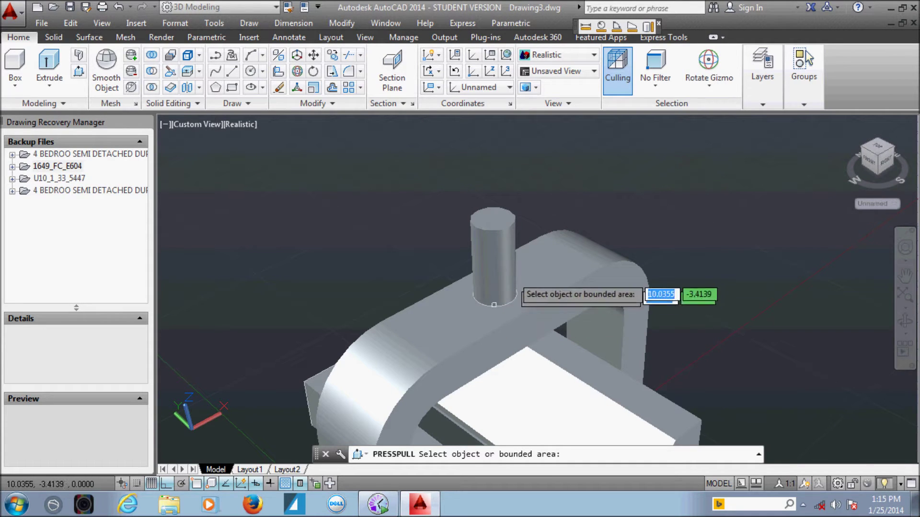
pyautogui.click(493, 218)
pyautogui.scroll(2, 536, 284)
pyautogui.moveTo(535, 284); pyautogui.dragTo(535, 290, button='middle')
pyautogui.write('20')
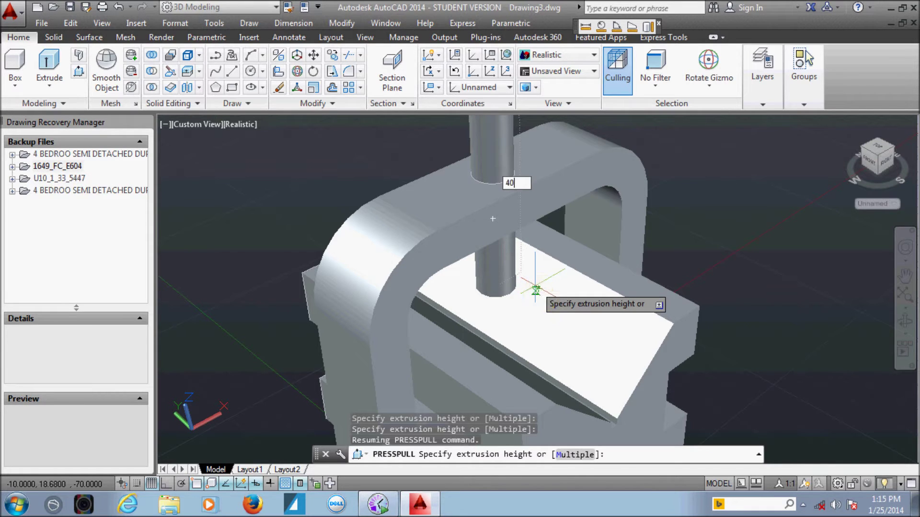
pyautogui.press('Return')
pyautogui.moveTo(535, 290)
pyautogui.keyDown('shift'); pyautogui.mouseDown(button='middle')
pyautogui.moveTo(508, 253)
pyautogui.moveTo(508, 213)
pyautogui.mouseUp(button='middle'); pyautogui.keyUp('shift')
pyautogui.hotkey('ctrl', 'z')
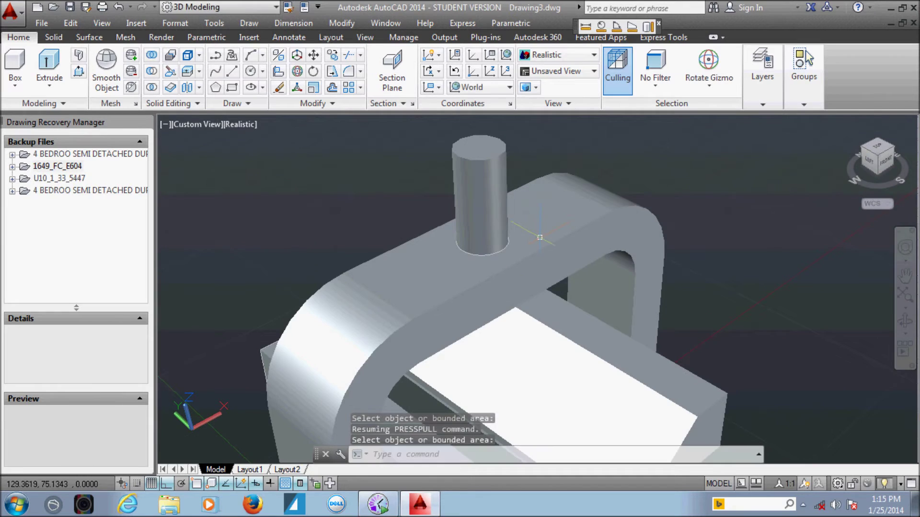
pyautogui.hotkey('ctrl', 'z')
pyautogui.hotkey('ctrl', 'z')
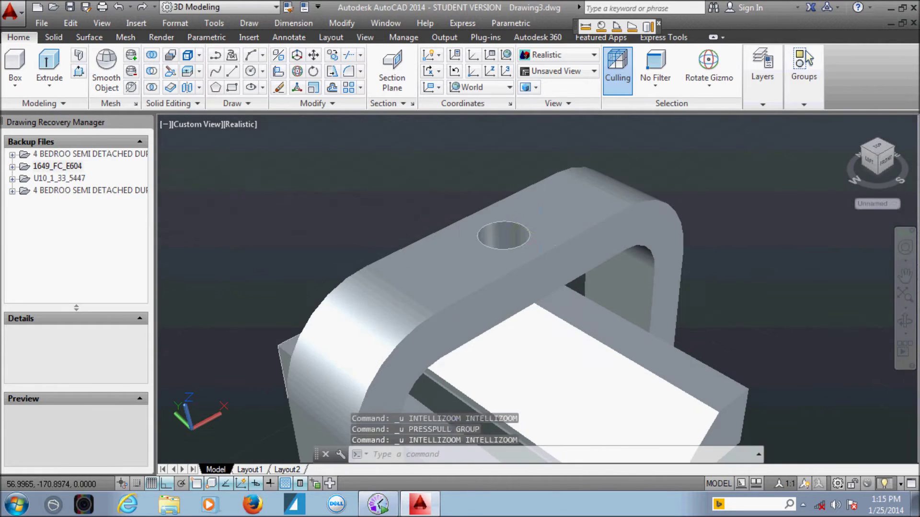
# Press-pull the hole into a pin reaching 30 units down to the plate and up above the frame
pyautogui.click(78, 72)
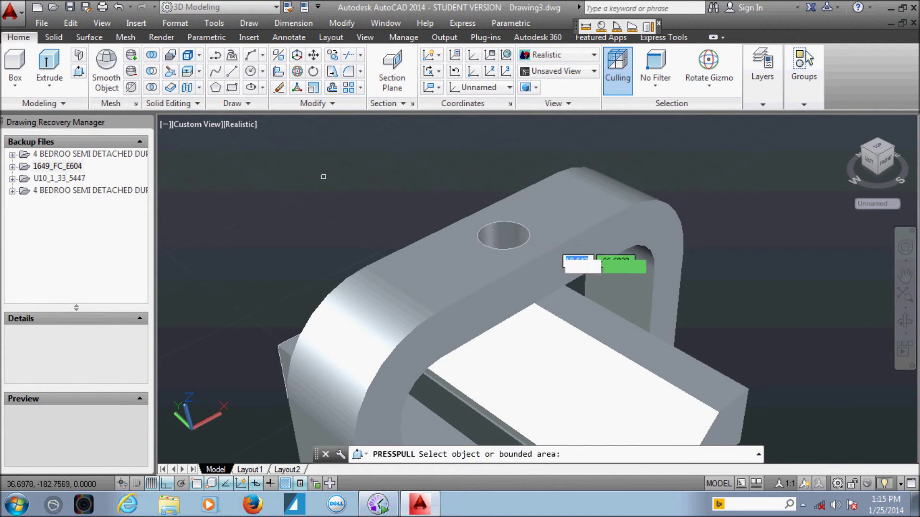
pyautogui.click(503, 237)
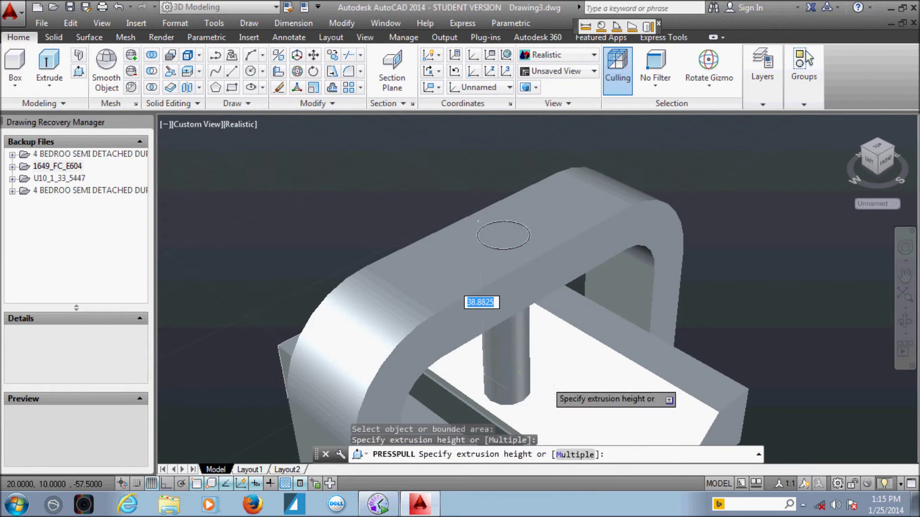
pyautogui.keyDown('shift'); pyautogui.moveTo(537, 297); pyautogui.dragTo(540, 307, button='middle'); pyautogui.keyUp('shift')
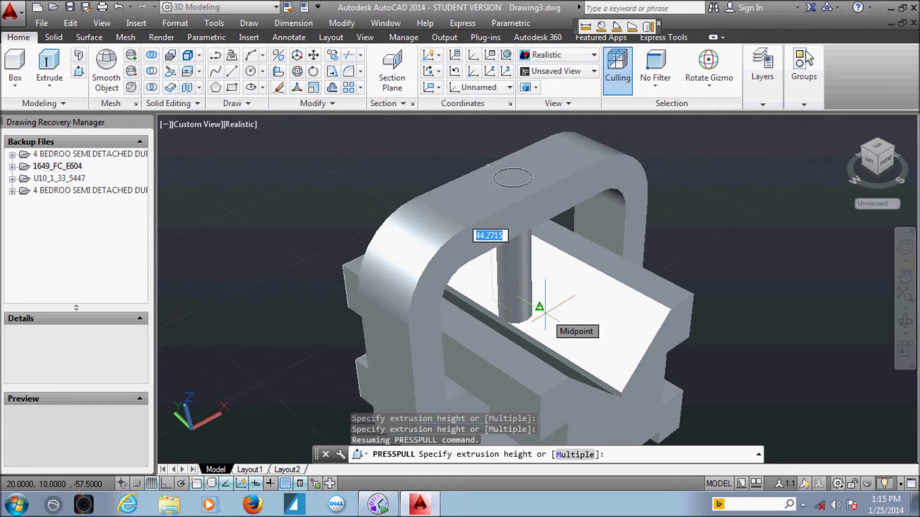
pyautogui.write('30')
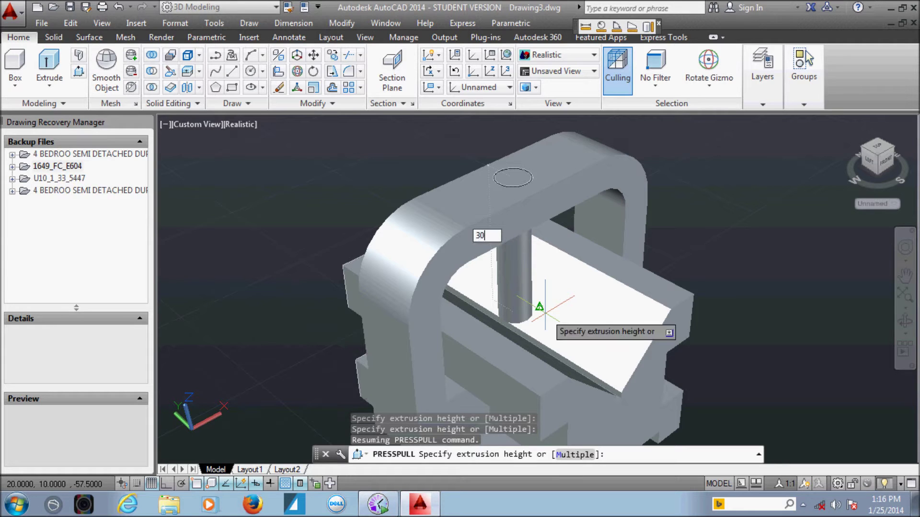
pyautogui.press('Return')
pyautogui.moveTo(546, 311)
pyautogui.keyDown('shift'); pyautogui.mouseDown(button='middle')
pyautogui.moveTo(503, 261)
pyautogui.moveTo(479, 266)
pyautogui.mouseUp(button='middle'); pyautogui.keyUp('shift')
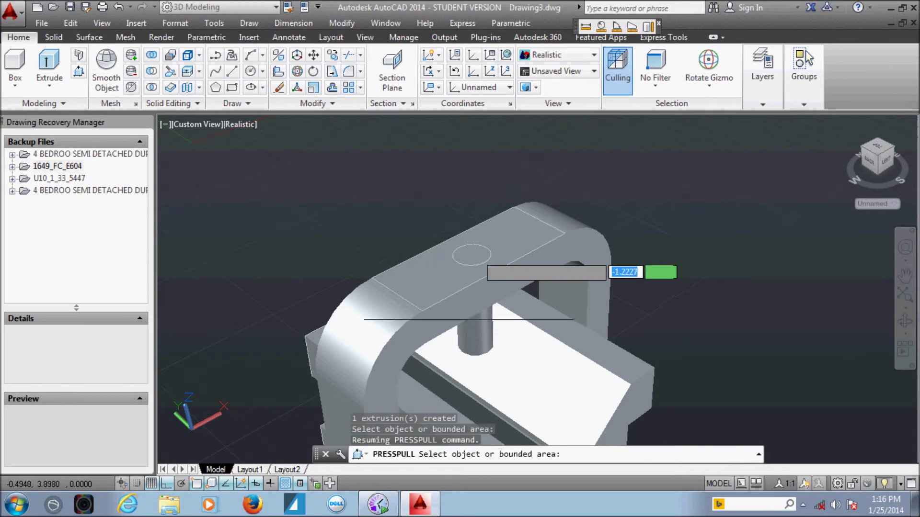
pyautogui.click(475, 254)
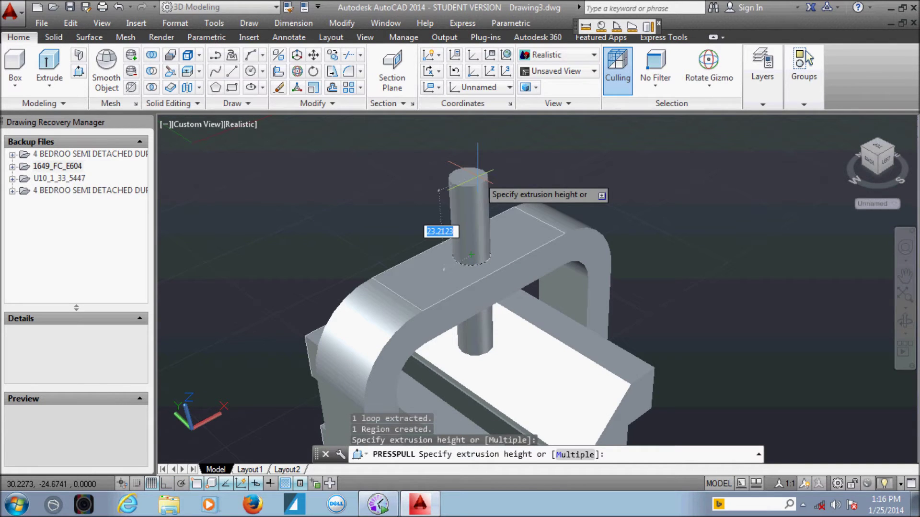
pyautogui.click(475, 184)
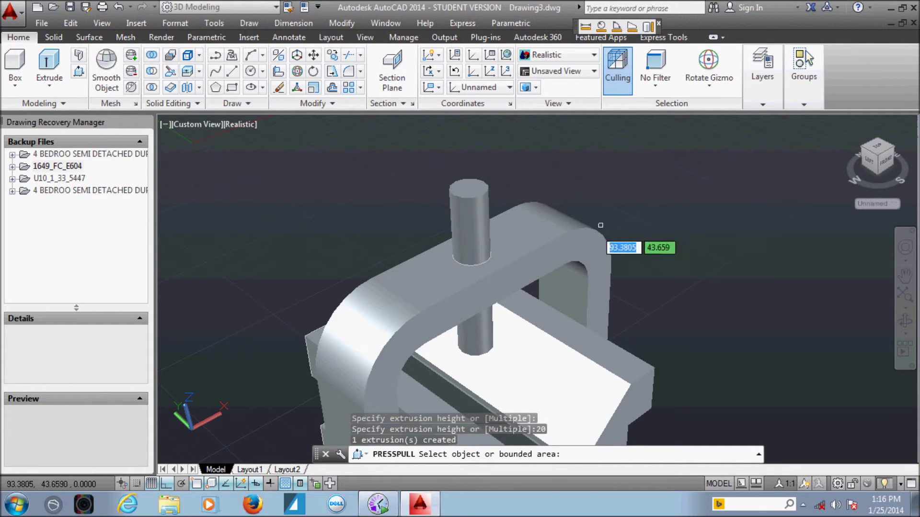
pyautogui.press('Escape')
pyautogui.press('Escape')
pyautogui.press('Escape')
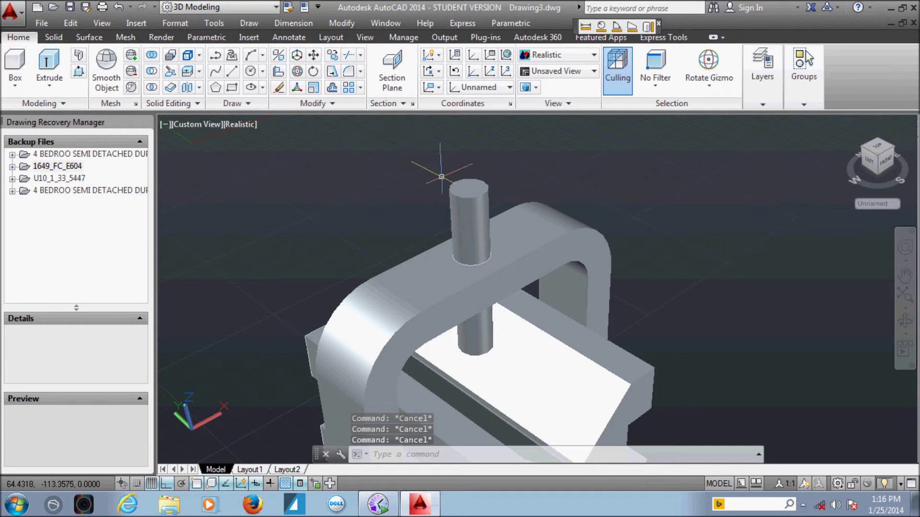
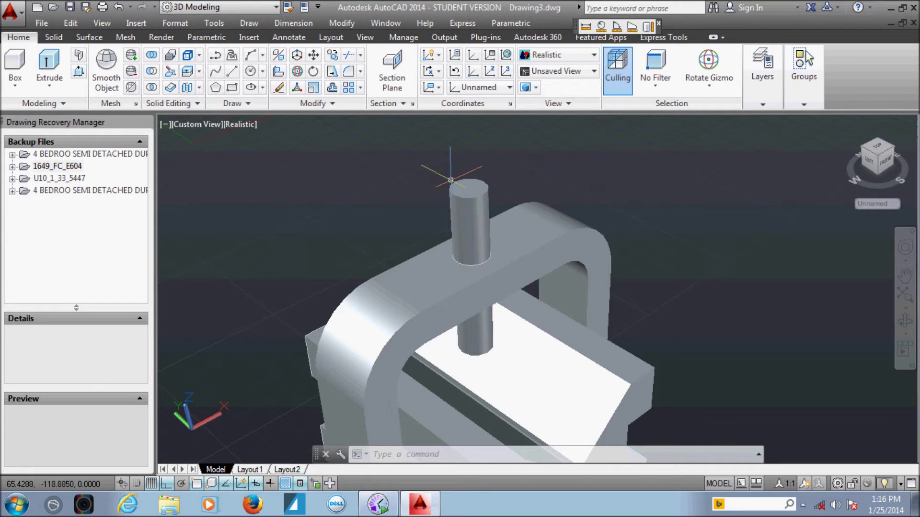
# Start a 10 by 10 rectangle by dimensions, then cancel it before placing
pyautogui.scroll(2, 471, 192)
pyautogui.scroll(2, 486, 232)
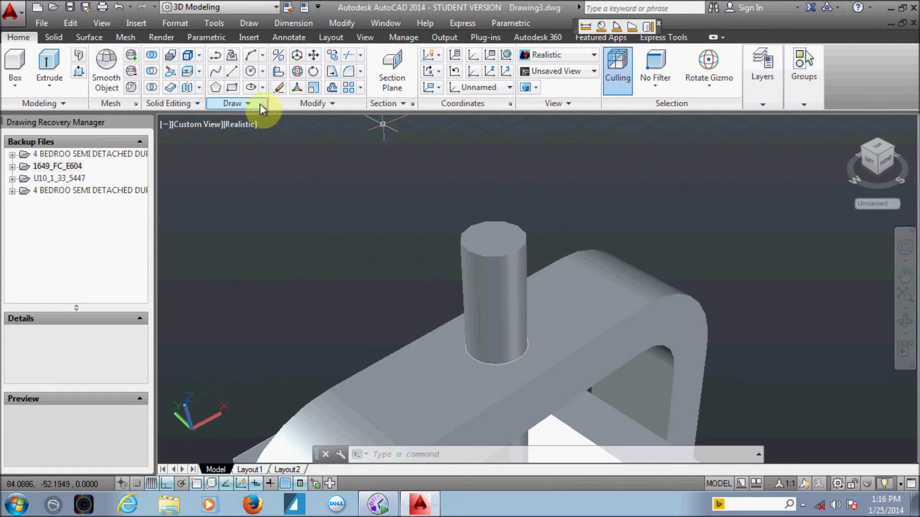
pyautogui.click(232, 87)
pyautogui.click(287, 193)
pyautogui.rightClick(400, 259)
pyautogui.click(431, 335)
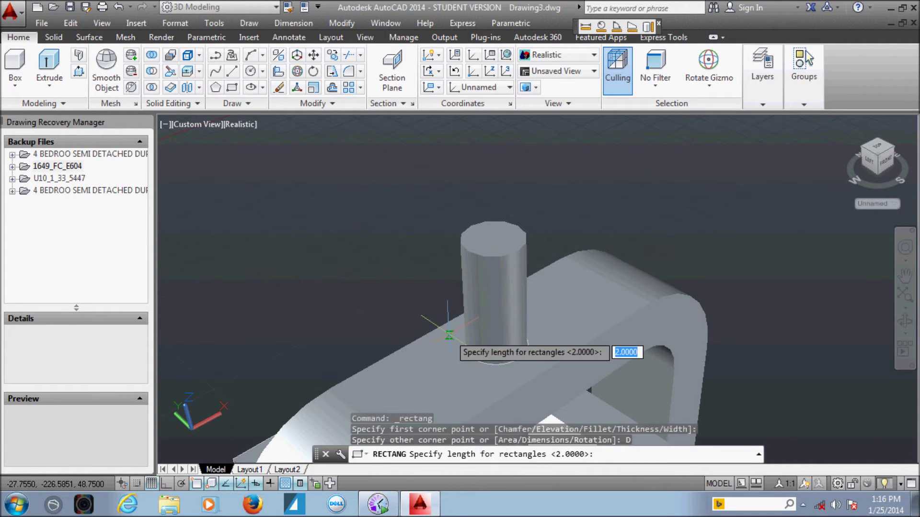
pyautogui.write('10')
pyautogui.press('Return')
pyautogui.write('10')
pyautogui.press('Return')
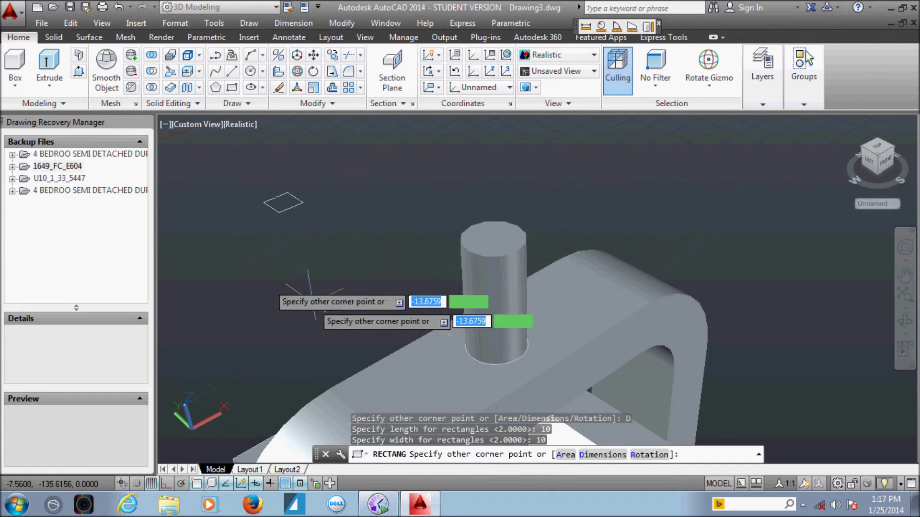
pyautogui.press('Escape')
# Redraw a 10 by 10 rectangle in empty space beside the cylindrical post
pyautogui.press('Return')
pyautogui.click(232, 87)
pyautogui.click(347, 204)
pyautogui.rightClick(367, 257)
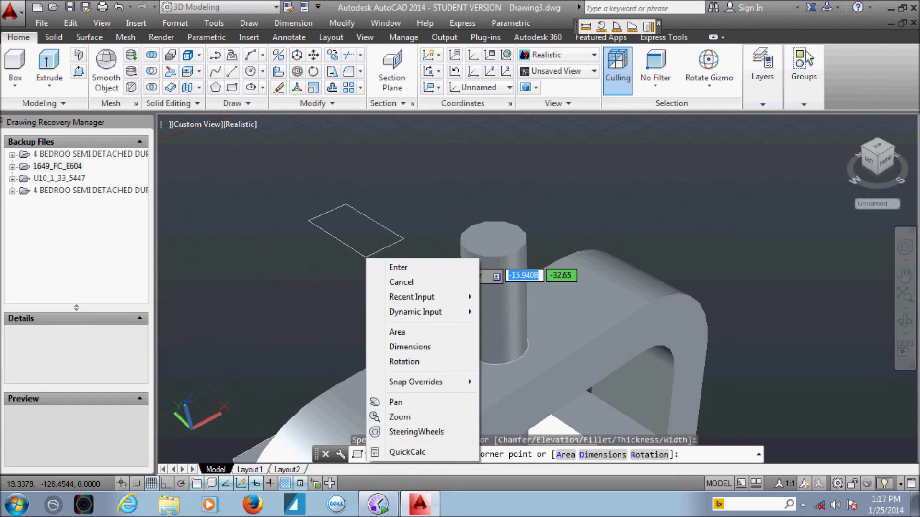
pyautogui.click(411, 347)
pyautogui.press('Return')
pyautogui.press('Return')
pyautogui.click(418, 341)
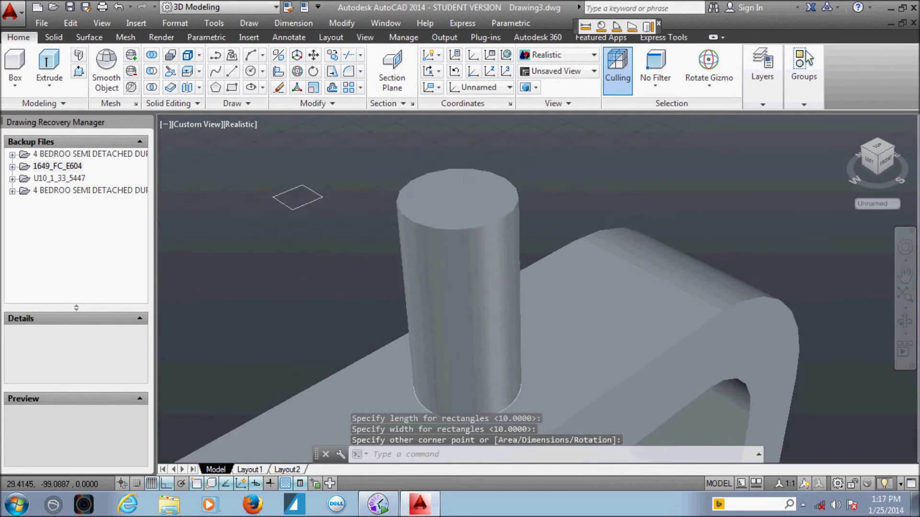
pyautogui.moveTo(418, 341); pyautogui.dragTo(503, 355, button='middle')
pyautogui.click(231, 75)
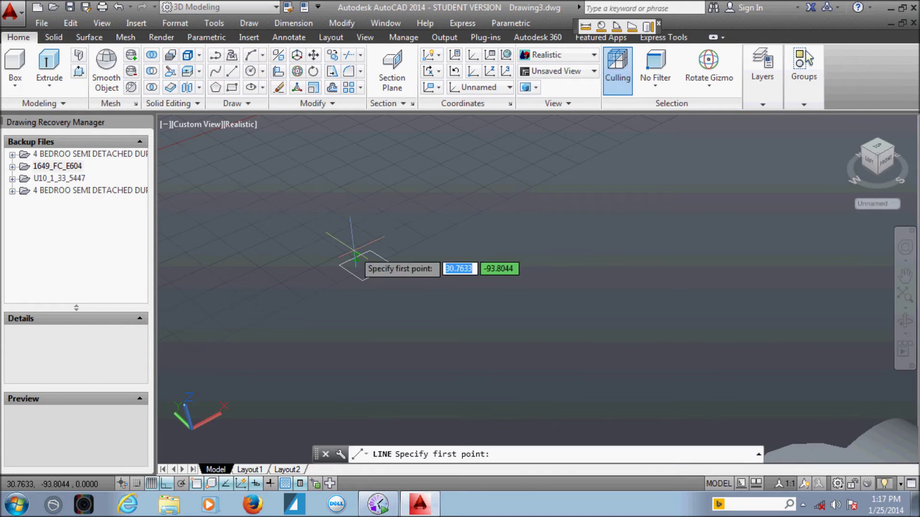
# Draw a diagonal across the square and move both to the post top from the diagonal's midpoint
pyautogui.click(364, 262)
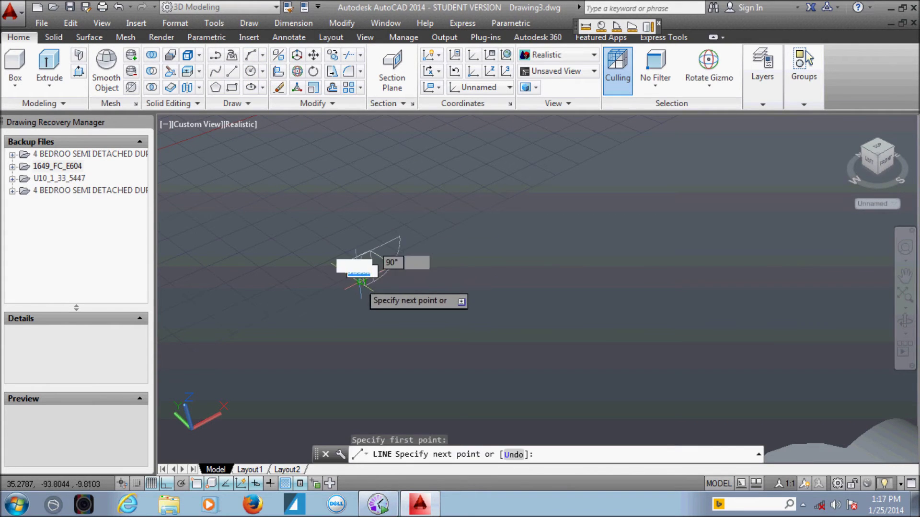
pyautogui.click(355, 268)
pyautogui.press('Escape')
pyautogui.scroll(-3, 440, 235)
pyautogui.click(460, 250)
pyautogui.click(377, 301)
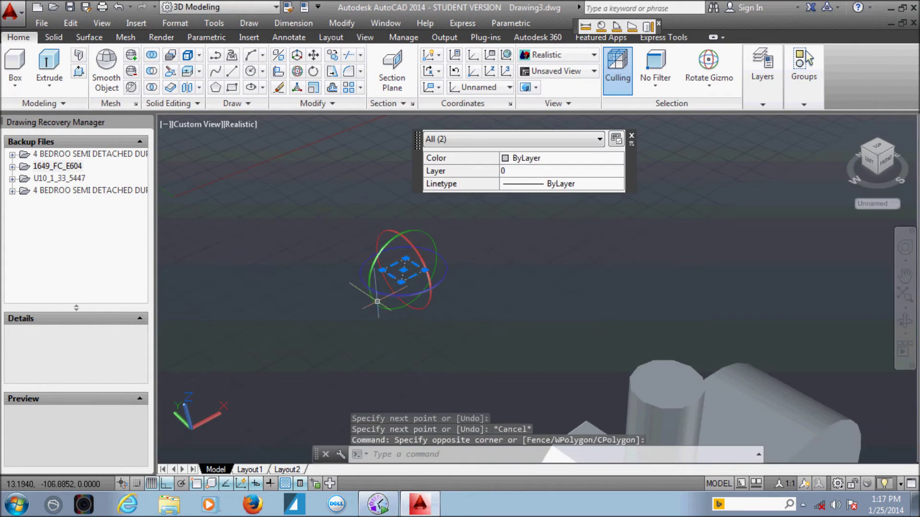
pyautogui.click(312, 75)
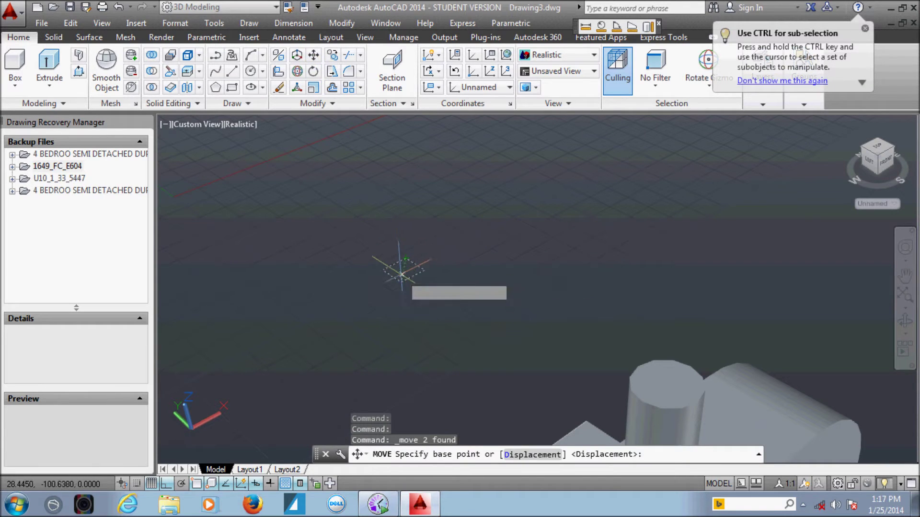
pyautogui.click(404, 271)
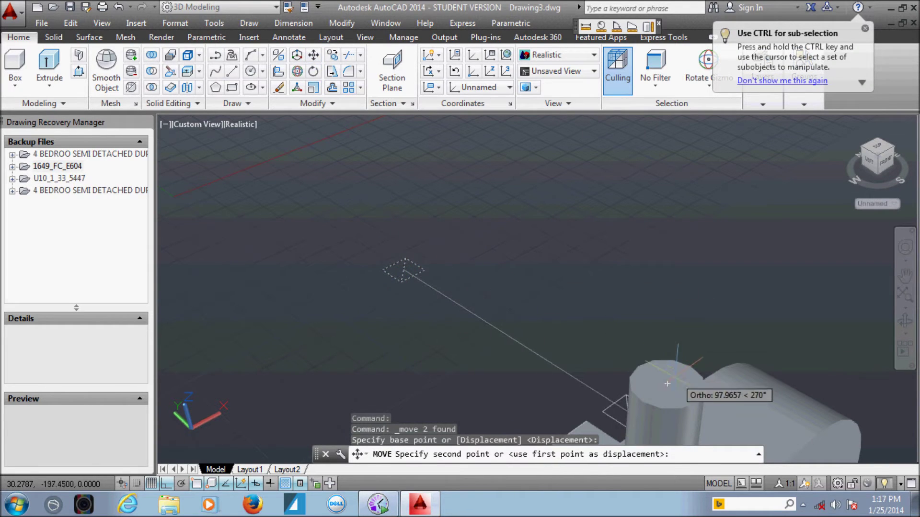
pyautogui.press('Escape')
# Erase the diagonal helper line from the square on the post
pyautogui.moveTo(667, 383); pyautogui.dragTo(702, 401, button='middle')
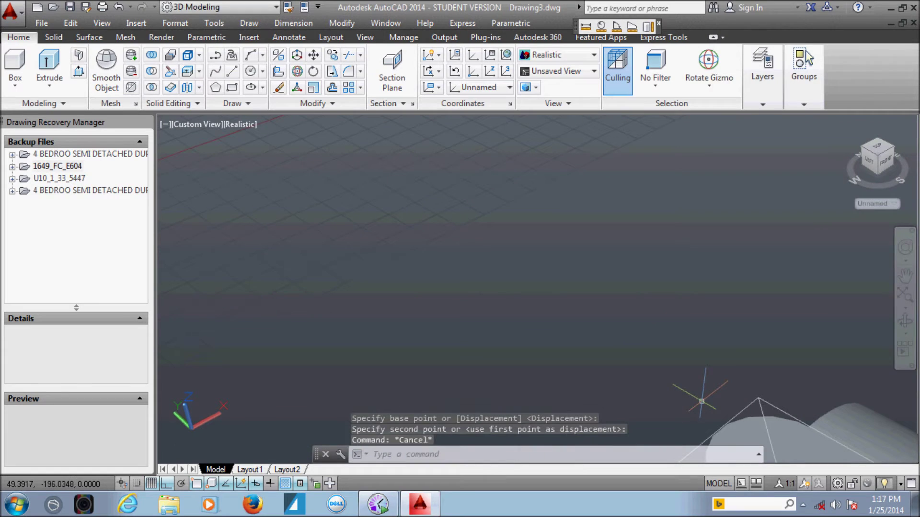
pyautogui.press('Escape')
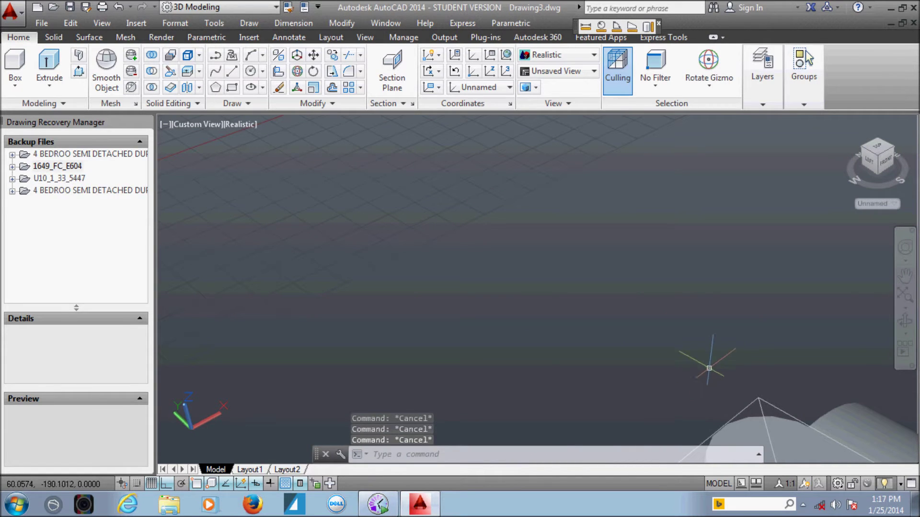
pyautogui.scroll(3, 709, 368)
pyautogui.scroll(3, 585, 269)
pyautogui.click(571, 268)
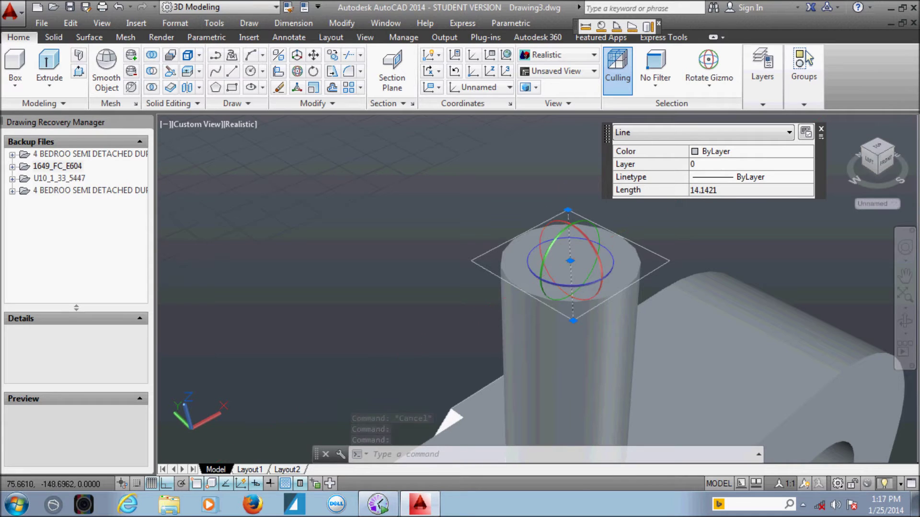
pyautogui.click(279, 87)
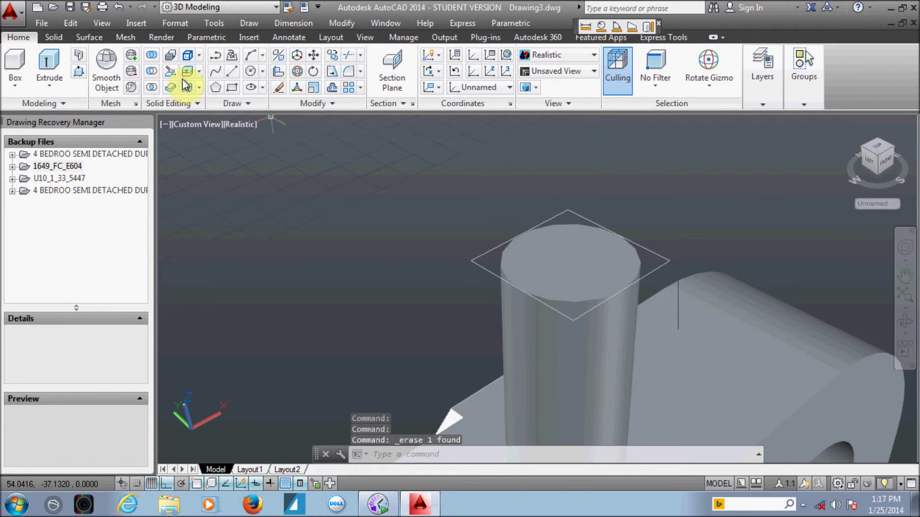
pyautogui.click(78, 71)
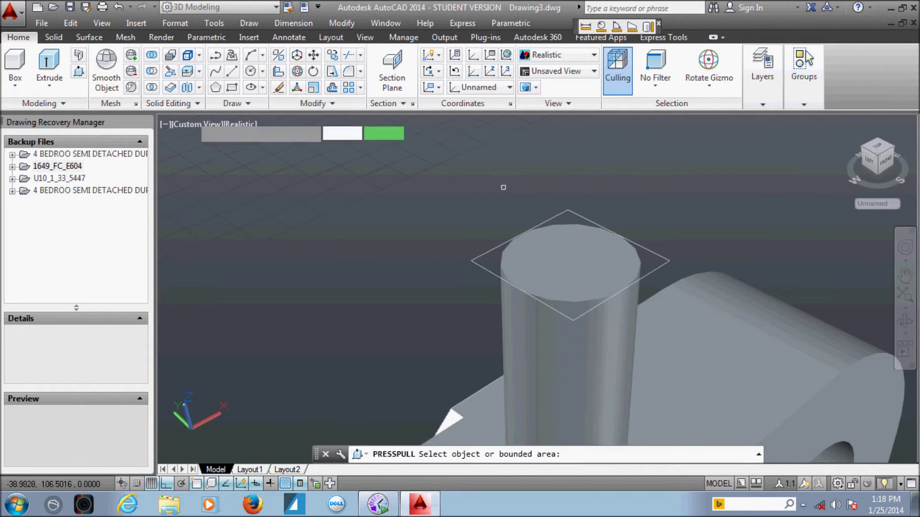
# Press-pull the square on the post up 10 units into a solid head
pyautogui.scroll(-2, 567, 218)
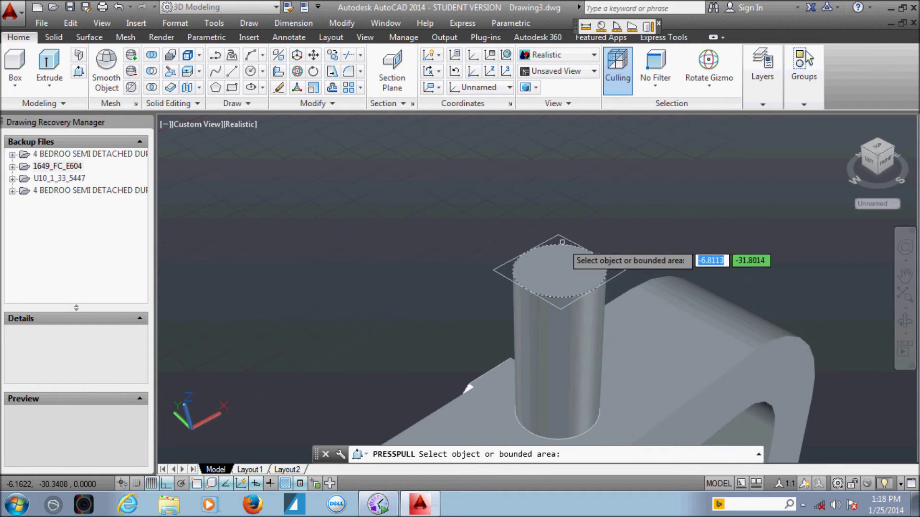
pyautogui.click(504, 277)
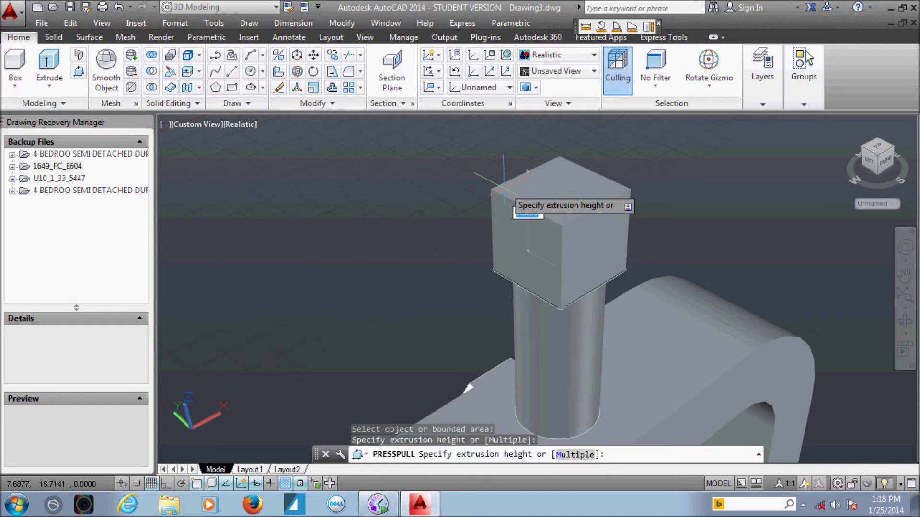
pyautogui.write('10')
pyautogui.press('Return')
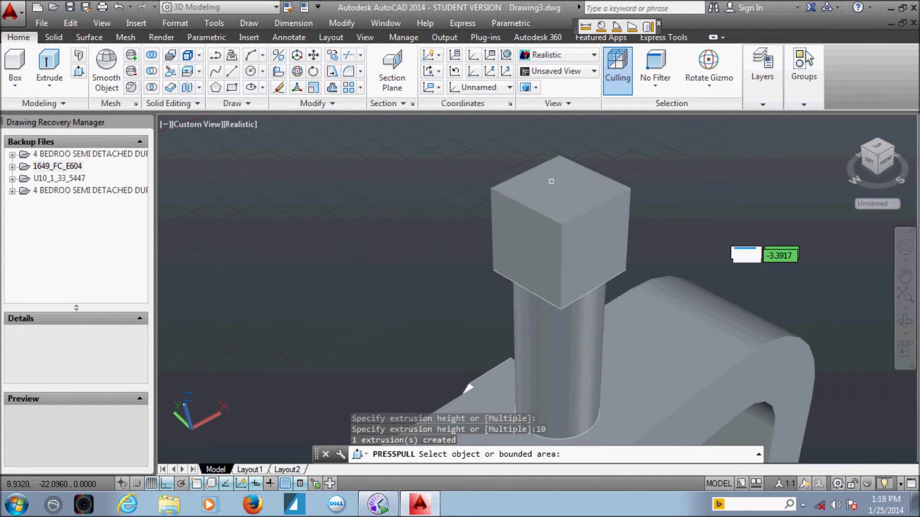
pyautogui.scroll(-3, 522, 216)
pyautogui.press('Return')
# Erase the leftover square outline on the post
pyautogui.scroll(2, 550, 335)
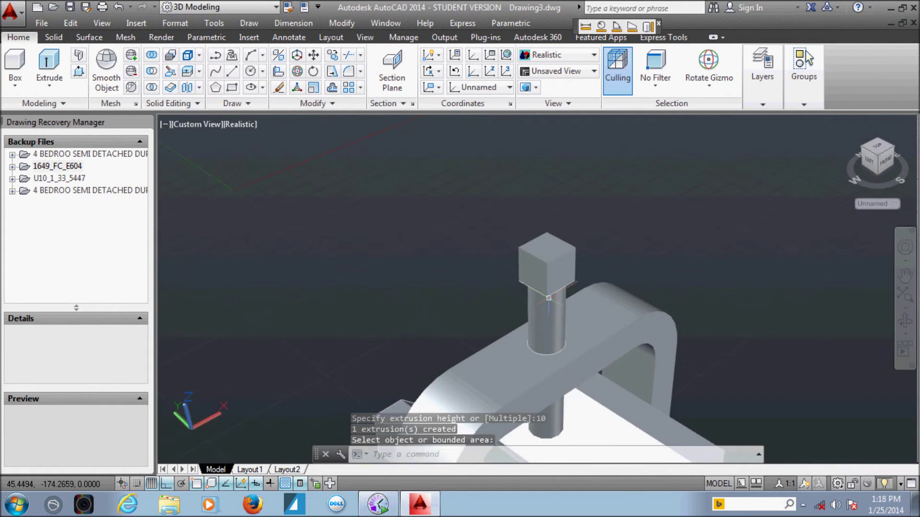
pyautogui.scroll(2, 551, 345)
pyautogui.click(551, 358)
pyautogui.click(279, 87)
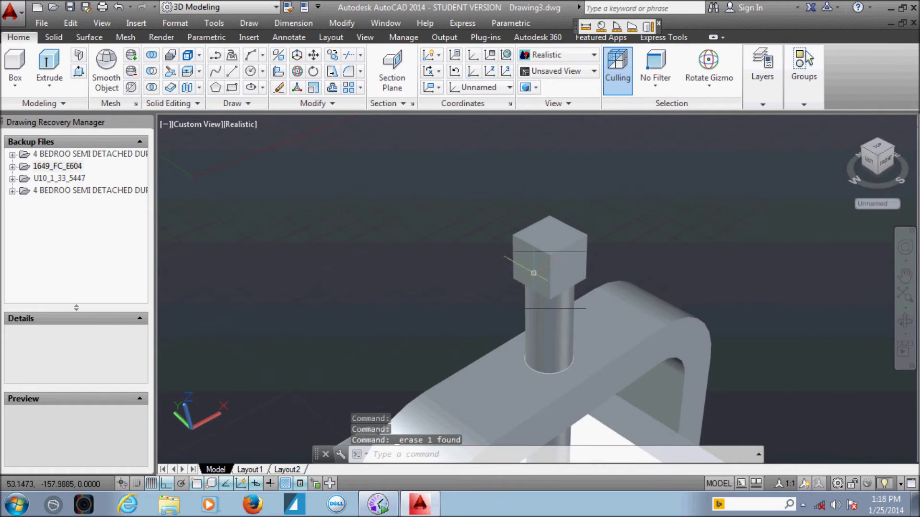
# Select and deselect the post several times to check the new cube head
pyautogui.click(537, 372)
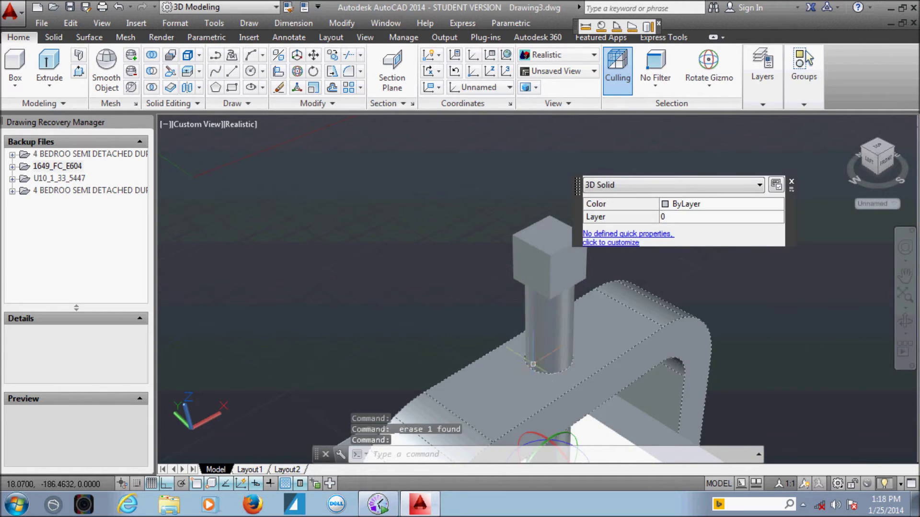
pyautogui.press('Escape')
pyautogui.scroll(1, 532, 345)
pyautogui.scroll(1, 524, 311)
pyautogui.click(521, 294)
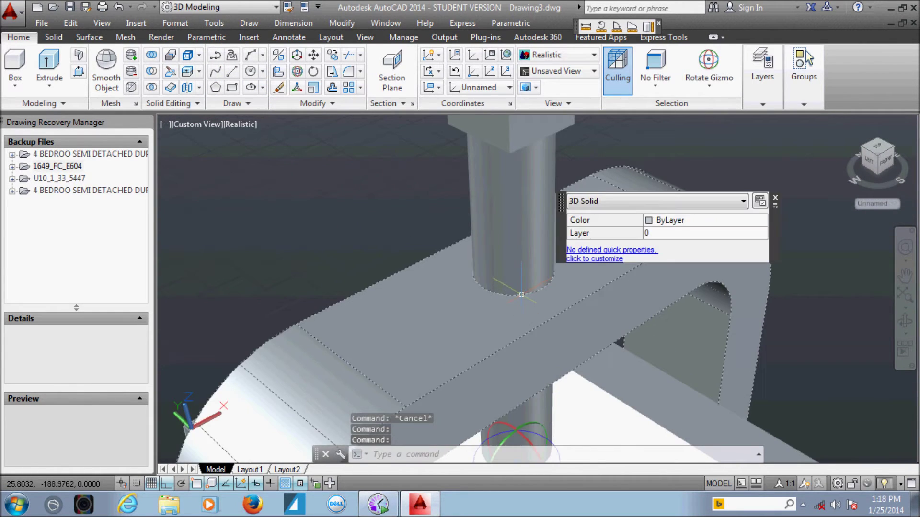
pyautogui.press('Escape')
pyautogui.scroll(2, 486, 294)
pyautogui.click(488, 301)
pyautogui.press('Escape')
pyautogui.scroll(-2, 503, 301)
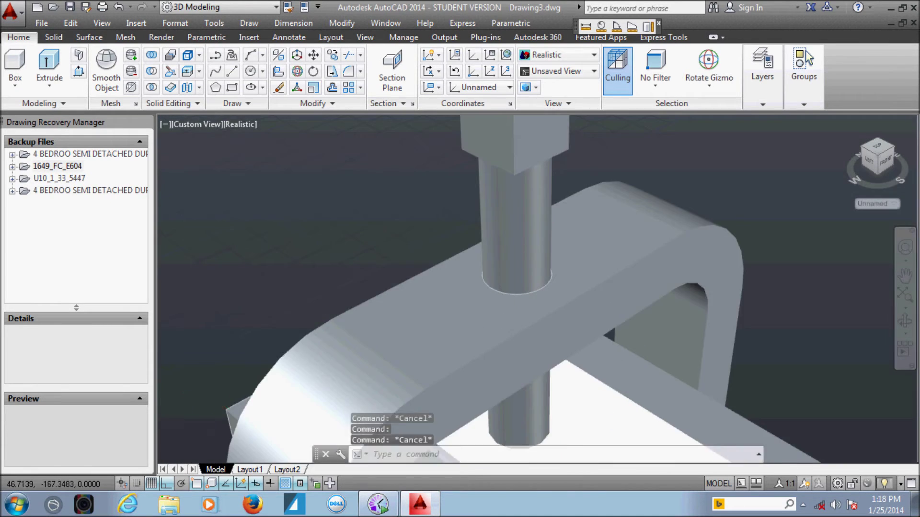
pyautogui.scroll(-3, 551, 301)
pyautogui.scroll(-1, 588, 301)
pyautogui.scroll(1, 540, 308)
# Open the Windows screen brightness settings from the battery tray icon
pyautogui.scroll(1, 540, 308)
pyautogui.click(803, 509)
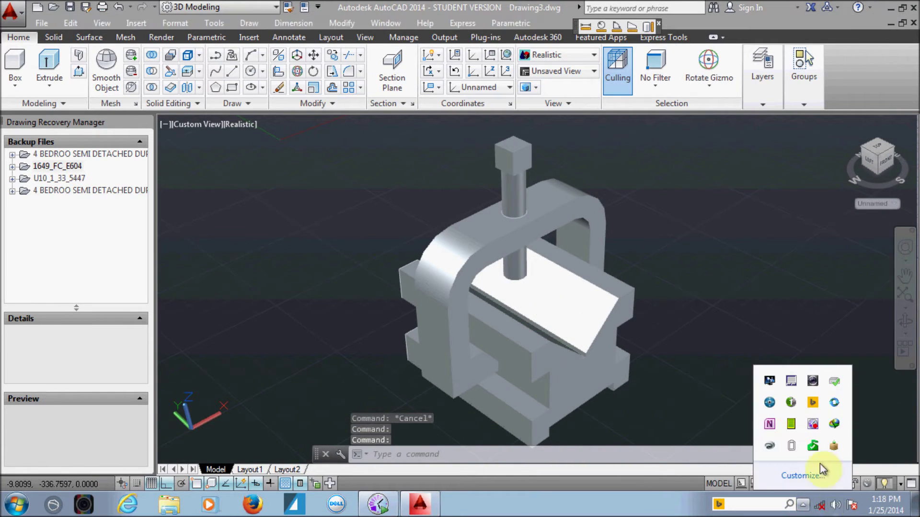
pyautogui.click(796, 446)
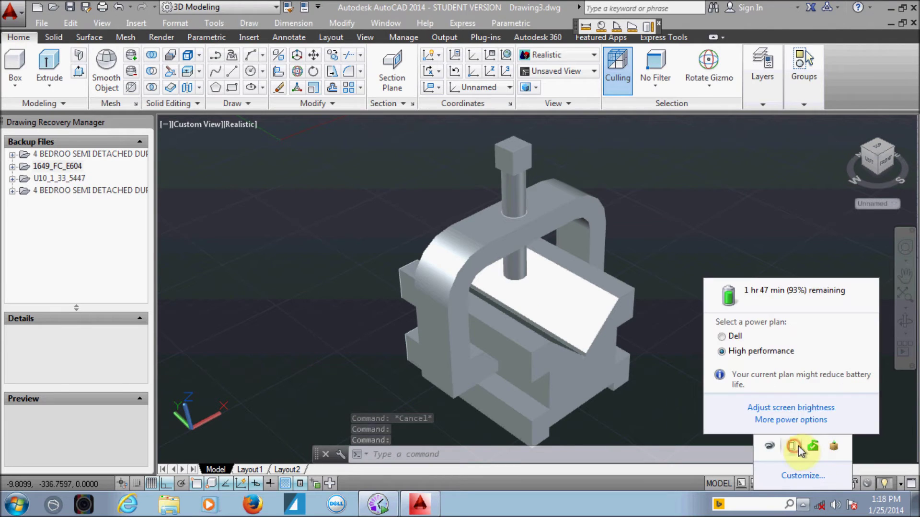
pyautogui.click(785, 410)
pyautogui.click(766, 258)
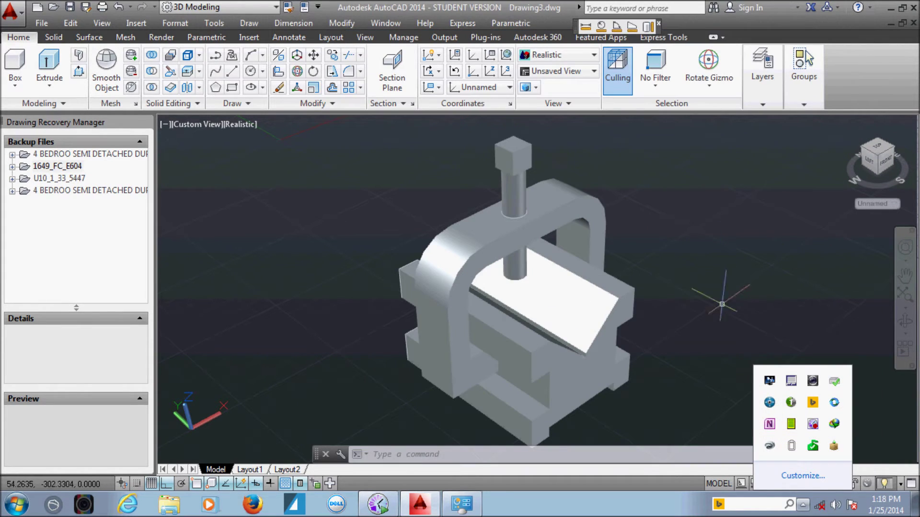
pyautogui.press('Escape')
# Pan and zoom to recentre the vise model in the view
pyautogui.scroll(2, 559, 234)
pyautogui.scroll(3, 559, 234)
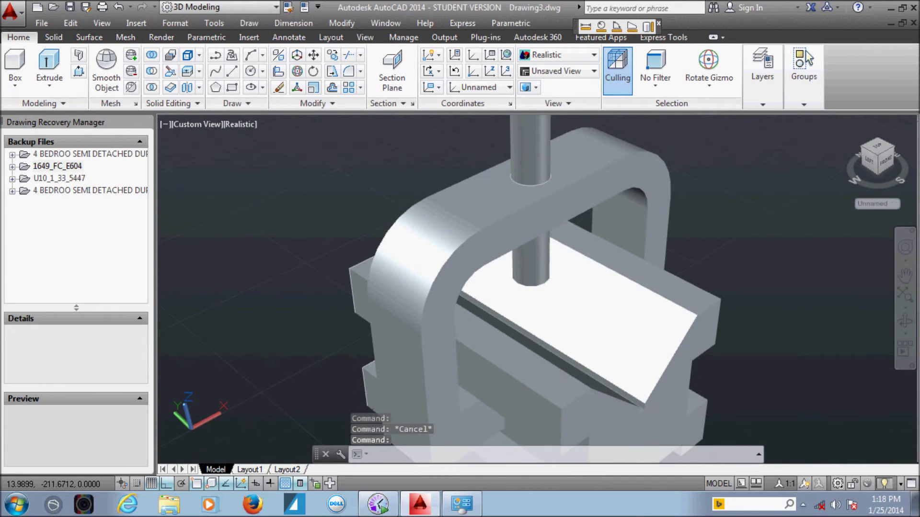
pyautogui.moveTo(541, 235)
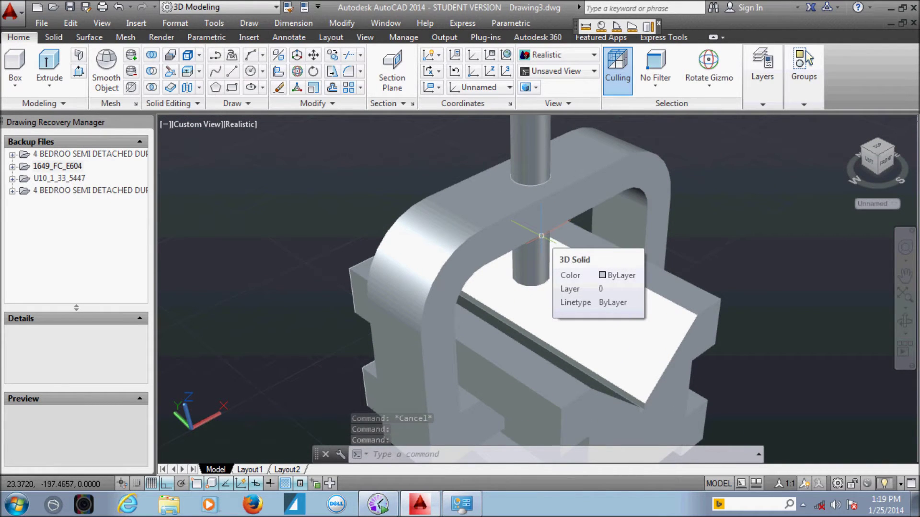
pyautogui.scroll(-3, 479, 287)
pyautogui.scroll(2, 479, 288)
pyautogui.moveTo(522, 242); pyautogui.dragTo(604, 242, button='middle')
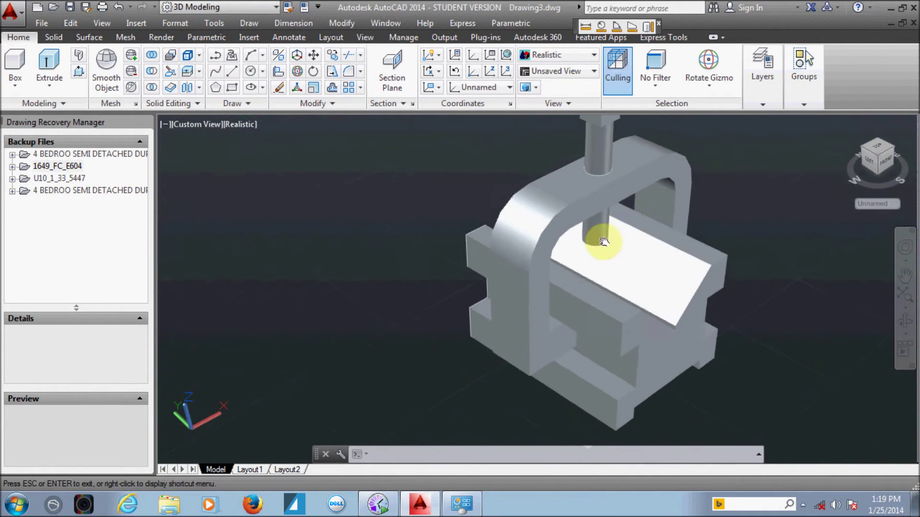
pyautogui.scroll(-2, 574, 230)
pyautogui.scroll(-1, 565, 225)
pyautogui.moveTo(554, 222); pyautogui.dragTo(551, 196, button='middle')
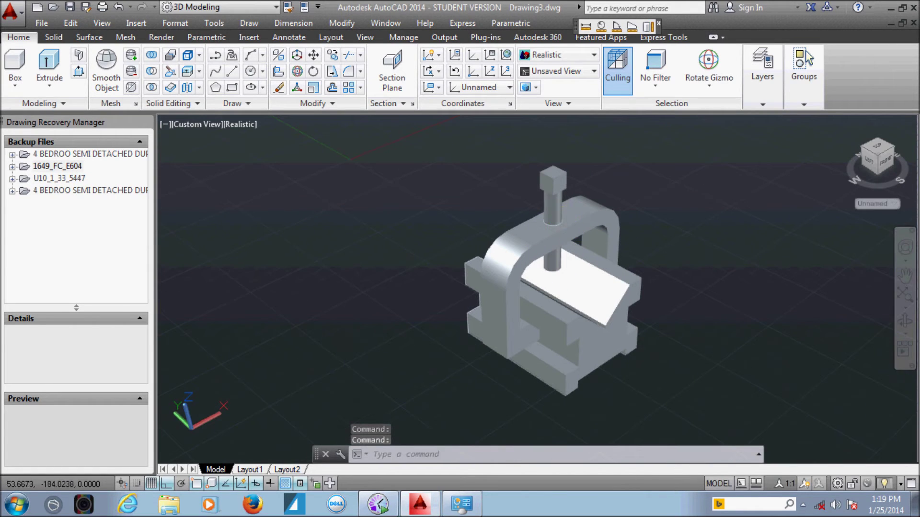
pyautogui.scroll(1, 583, 251)
pyautogui.scroll(1, 583, 251)
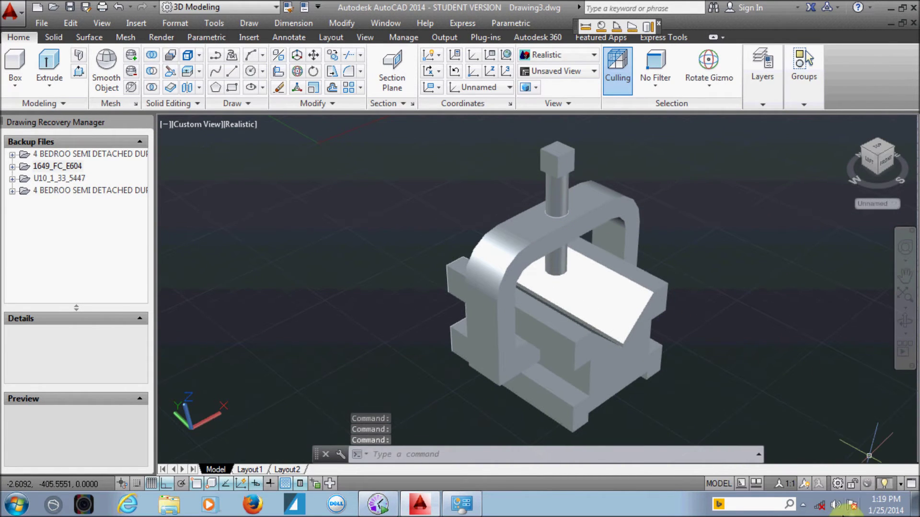
# Reopen the brightness settings, then move the power window out of the way
pyautogui.click(804, 504)
pyautogui.click(792, 447)
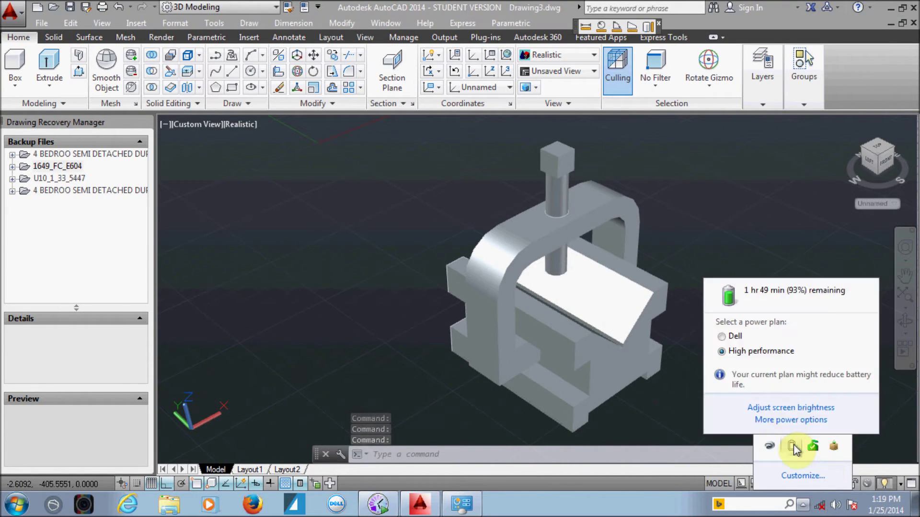
pyautogui.click(775, 408)
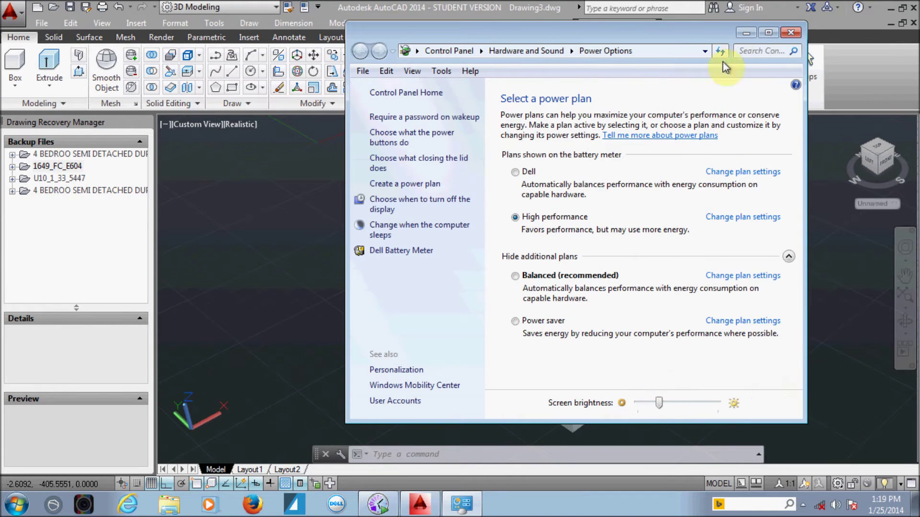
pyautogui.click(748, 32)
pyautogui.scroll(-2, 539, 288)
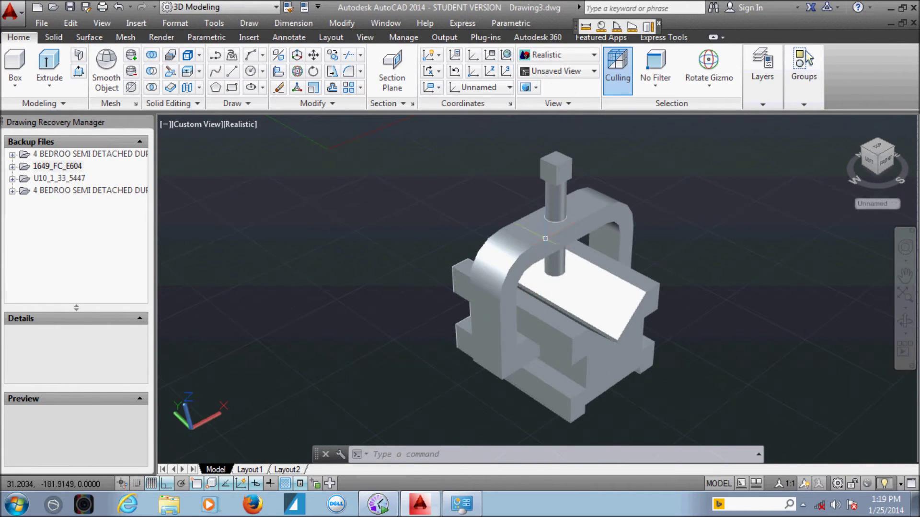
# Select the vise's 11 parts, then orbit with the SteeringWheel and rewind to the earlier view
pyautogui.click(723, 145)
pyautogui.click(398, 429)
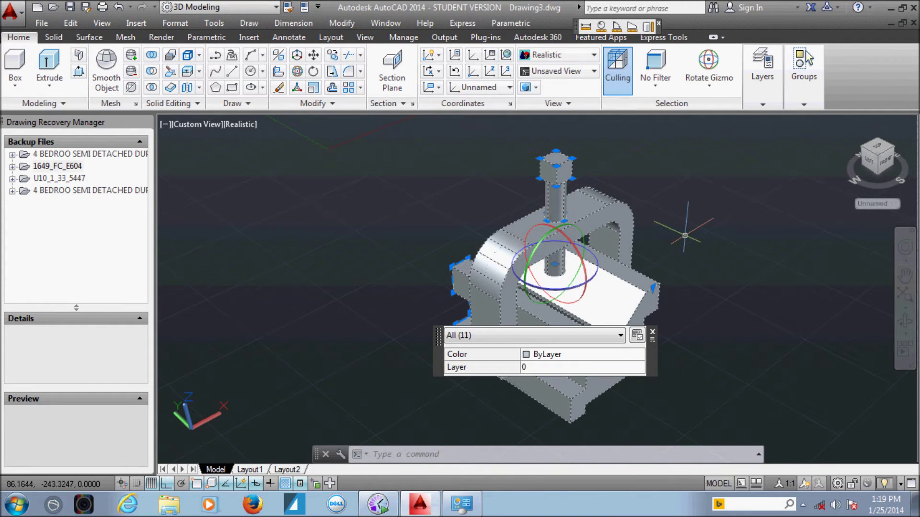
pyautogui.press('Escape')
pyautogui.click(905, 247)
pyautogui.moveTo(767, 271)
pyautogui.mouseDown()
pyautogui.moveTo(641, 258)
pyautogui.moveTo(649, 254)
pyautogui.moveTo(624, 182)
pyautogui.moveTo(778, 232)
pyautogui.moveTo(595, 266)
pyautogui.moveTo(626, 267)
pyautogui.moveTo(640, 298)
pyautogui.moveTo(700, 302)
pyautogui.moveTo(756, 261)
pyautogui.moveTo(677, 279)
pyautogui.moveTo(559, 283)
pyautogui.moveTo(555, 296)
pyautogui.moveTo(545, 226)
pyautogui.moveTo(538, 283)
pyautogui.mouseUp()
pyautogui.press('Escape')
pyautogui.press('Return')
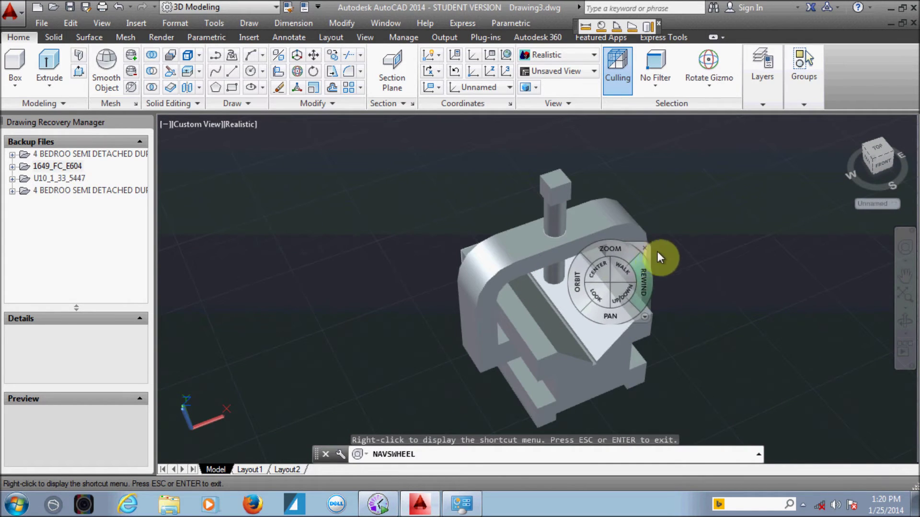
pyautogui.moveTo(679, 262); pyautogui.dragTo(305, 255)
pyautogui.press('Escape')
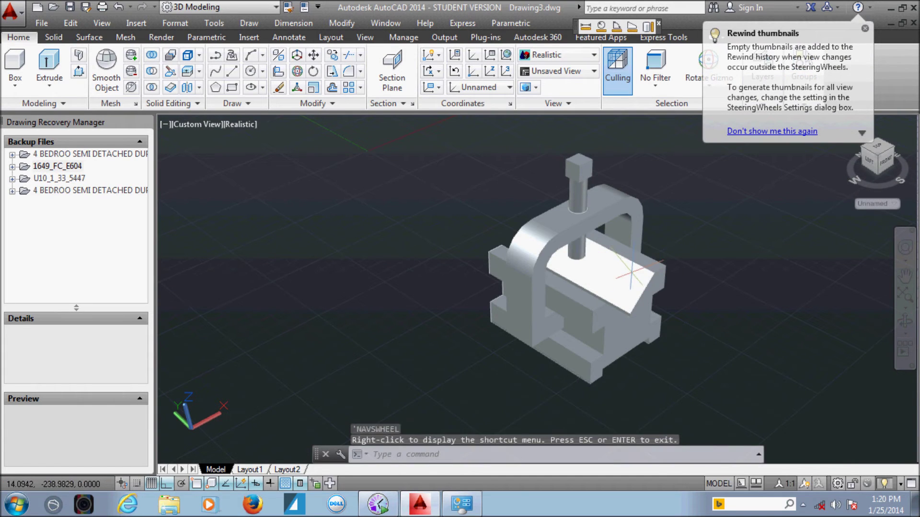
pyautogui.press('Escape')
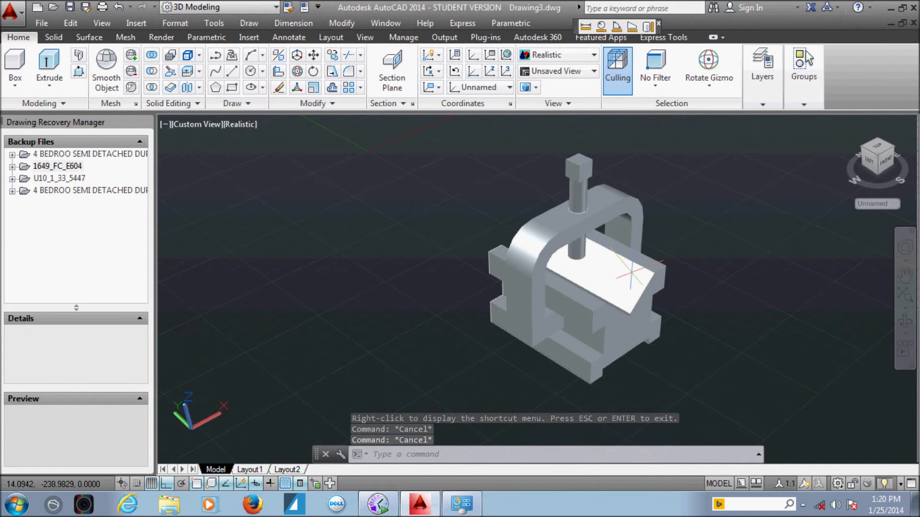
pyautogui.write('le')
pyautogui.press('Return')
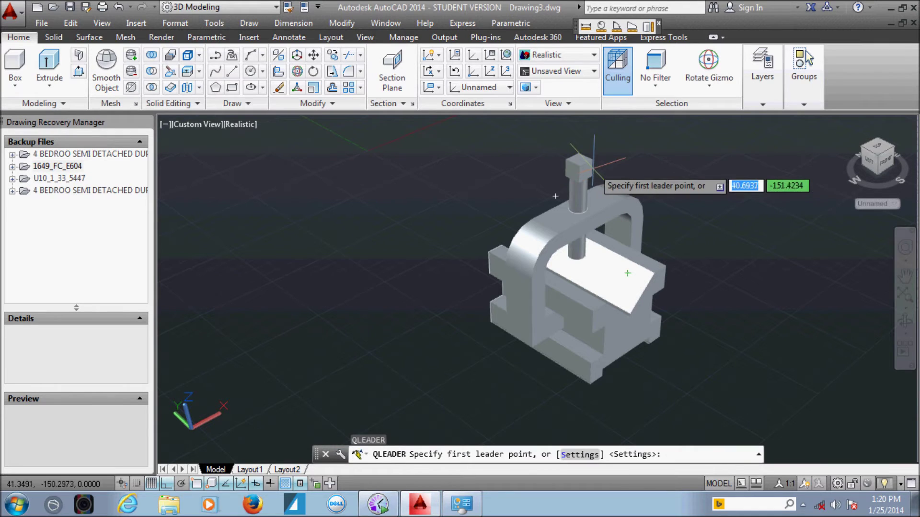
# Draw a quick leader toward the bolt head, then recentre the vise in the home view
pyautogui.click(593, 159)
pyautogui.moveTo(618, 144); pyautogui.dragTo(593, 276, button='middle')
pyautogui.press('F8')
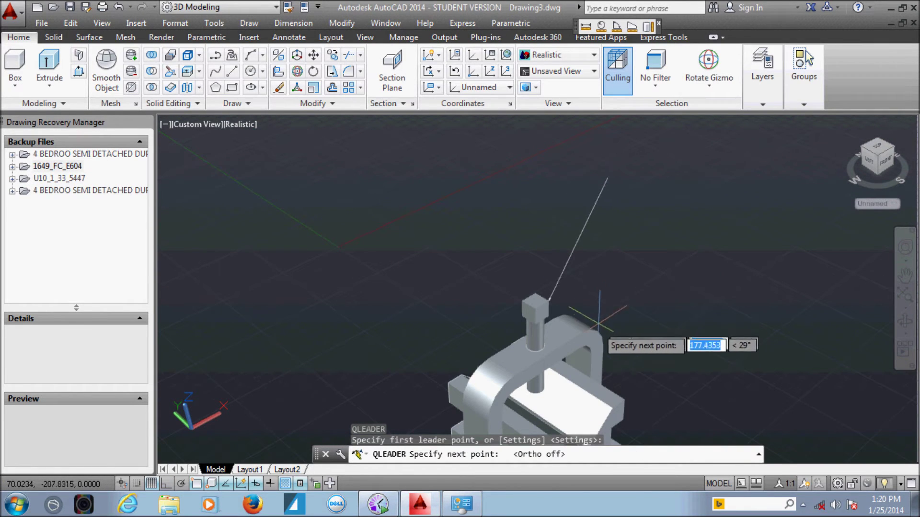
pyautogui.press('F8')
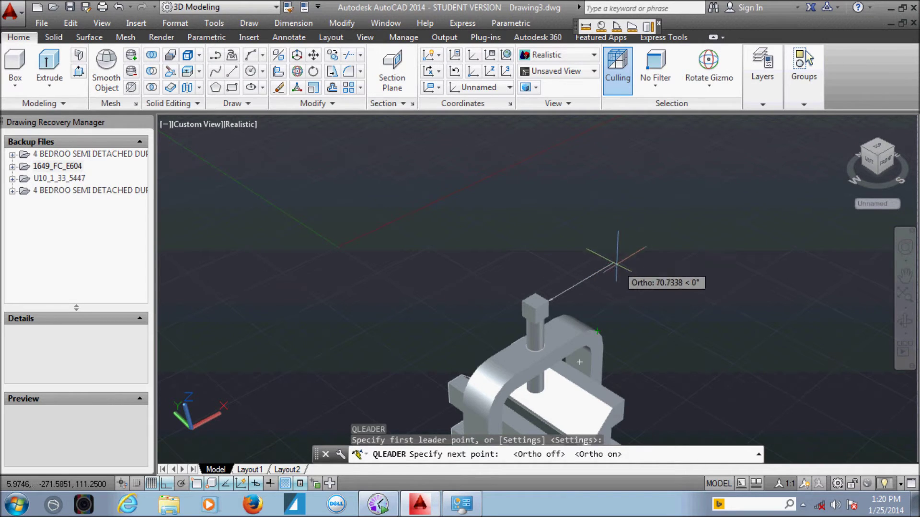
pyautogui.press('Escape')
pyautogui.moveTo(546, 278); pyautogui.dragTo(532, 168, button='middle')
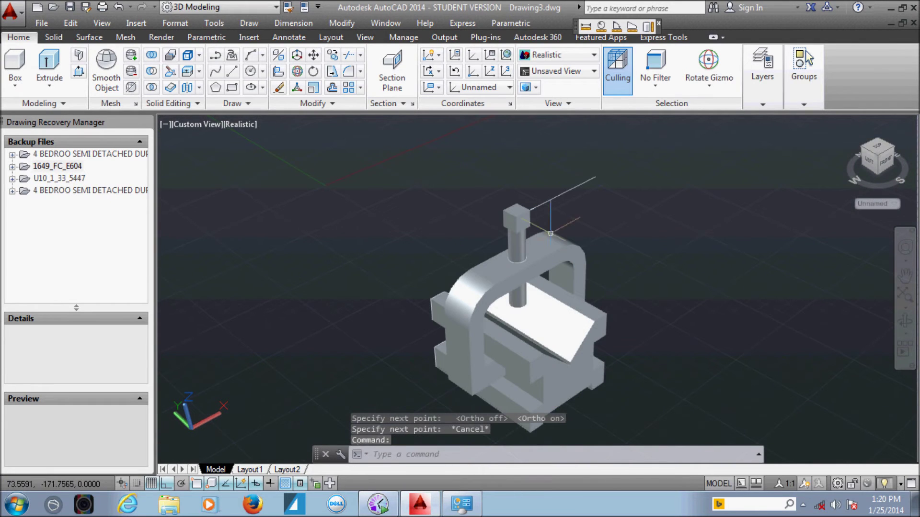
pyautogui.click(876, 150)
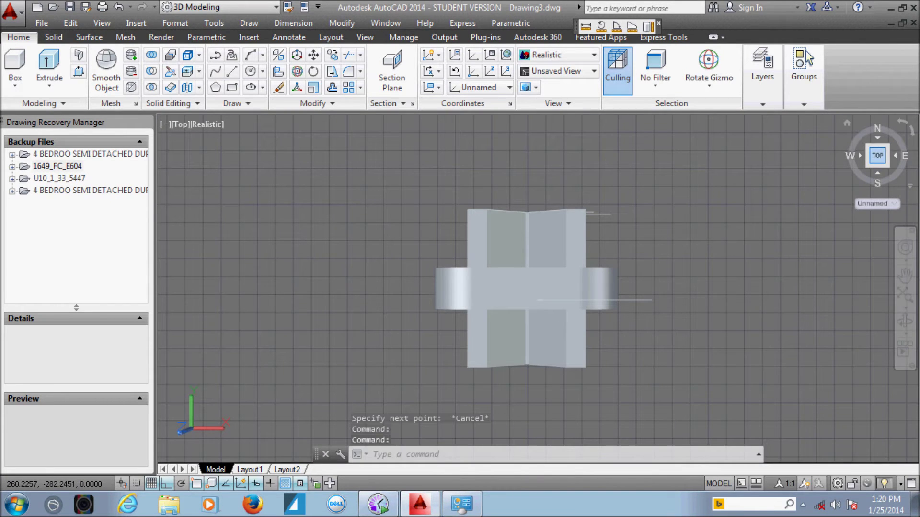
pyautogui.click(848, 125)
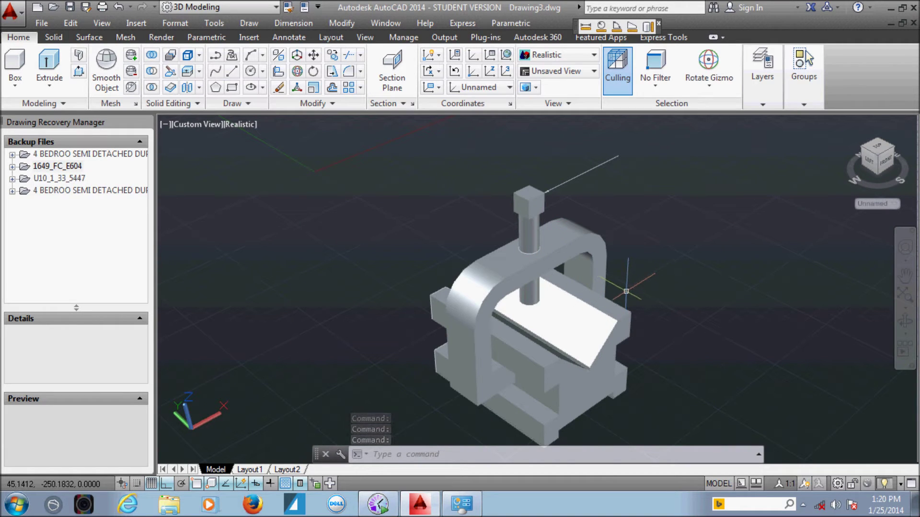
pyautogui.moveTo(585, 291)
pyautogui.mouseDown(button='middle')
pyautogui.moveTo(524, 230)
pyautogui.moveTo(470, 337)
pyautogui.mouseUp(button='middle')
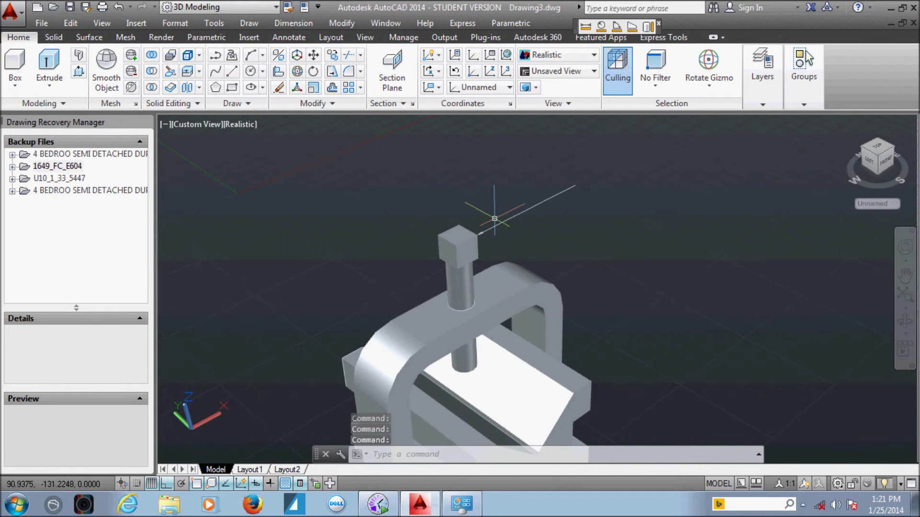
# Set the leader's arrow size to 10, then enlarge it to 15
pyautogui.click(503, 220)
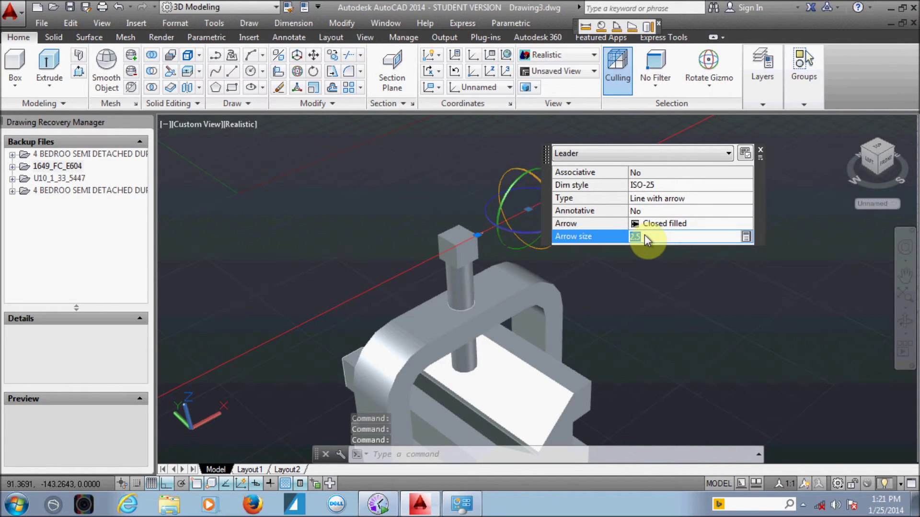
pyautogui.write('10')
pyautogui.press('Return')
pyautogui.press('Escape')
pyautogui.press('Escape')
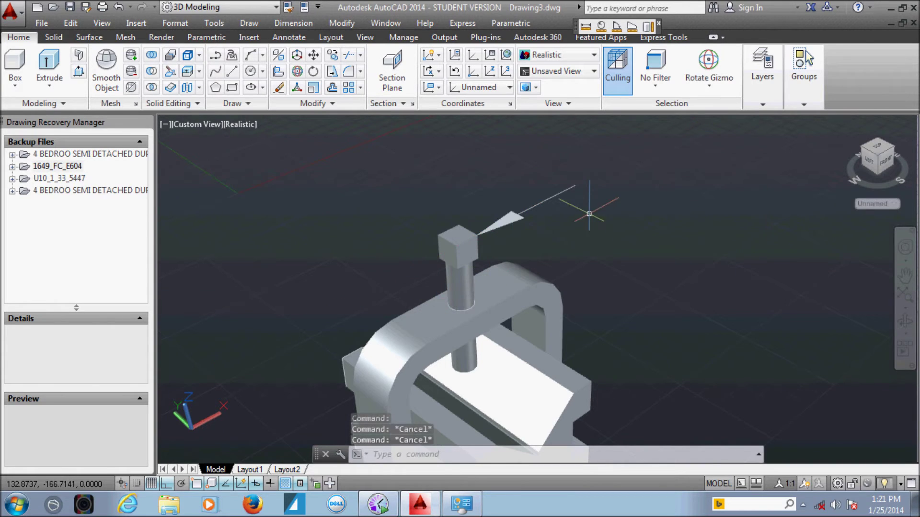
pyautogui.scroll(-2, 530, 252)
pyautogui.click(529, 252)
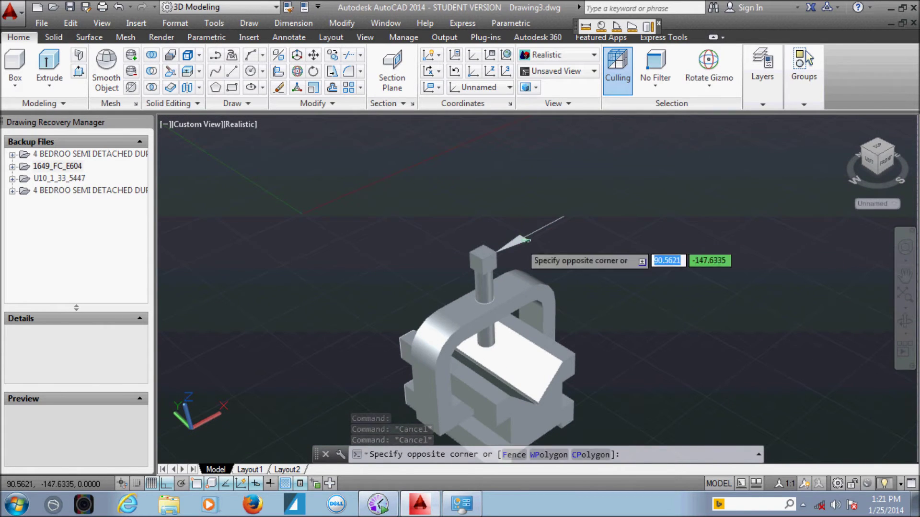
pyautogui.click(653, 221)
pyautogui.press('Return')
pyautogui.press('Escape')
# Pan the vise higher in the view and restart the quick leader command
pyautogui.scroll(-2, 532, 301)
pyautogui.scroll(2, 531, 301)
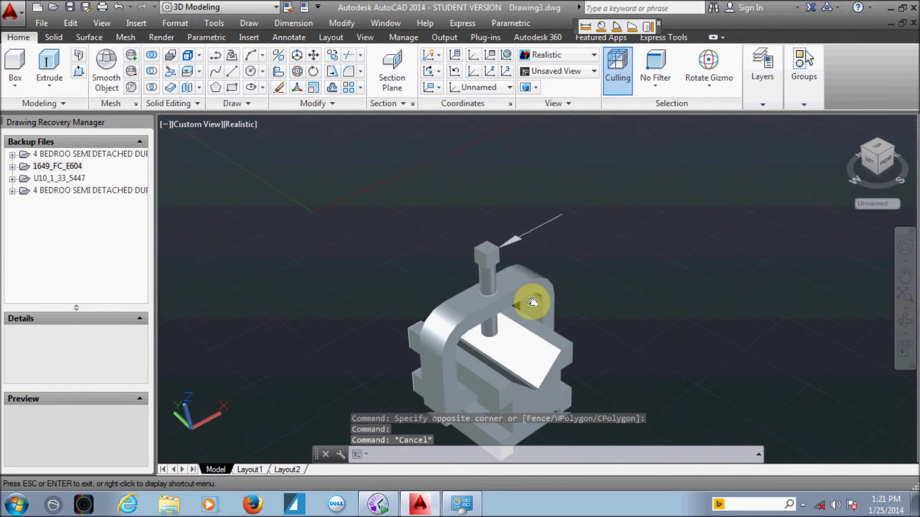
pyautogui.moveTo(532, 302); pyautogui.dragTo(527, 235, button='middle')
pyautogui.press('Escape')
pyautogui.press('Escape')
pyautogui.write('1e')
pyautogui.press('Return')
pyautogui.press('Escape')
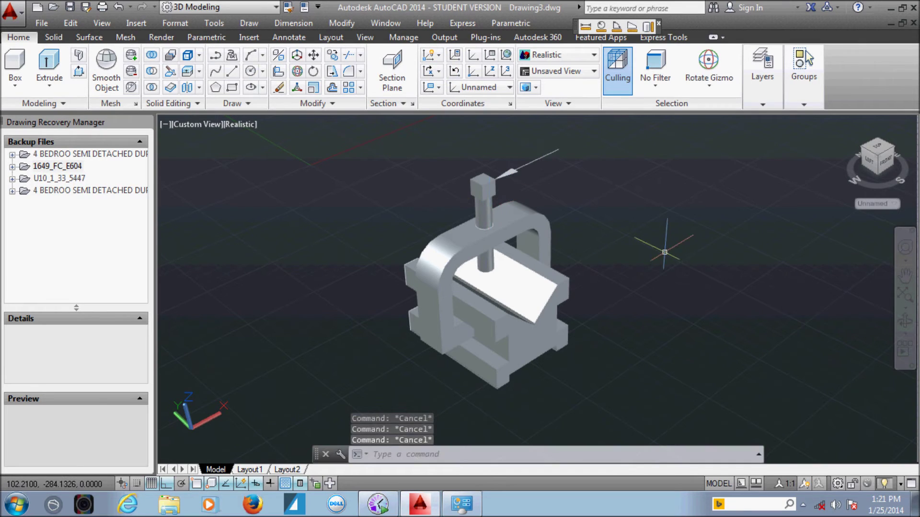
pyautogui.press('Return')
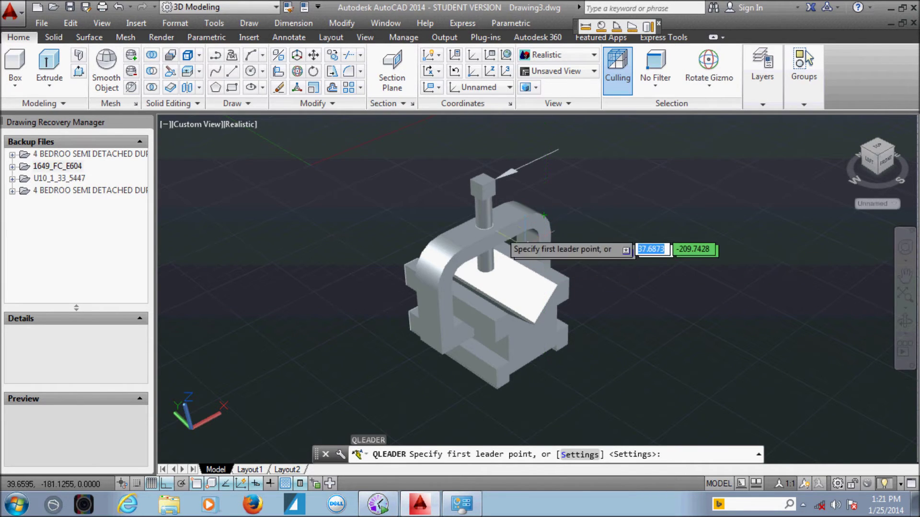
# Draw a second leader from near the clamp top up and to the right
pyautogui.click(468, 218)
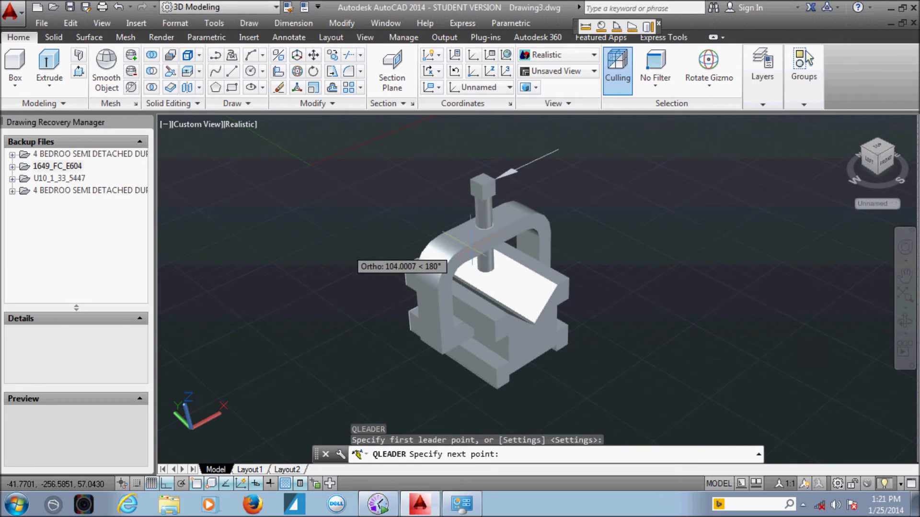
pyautogui.click(626, 195)
pyautogui.press('Escape')
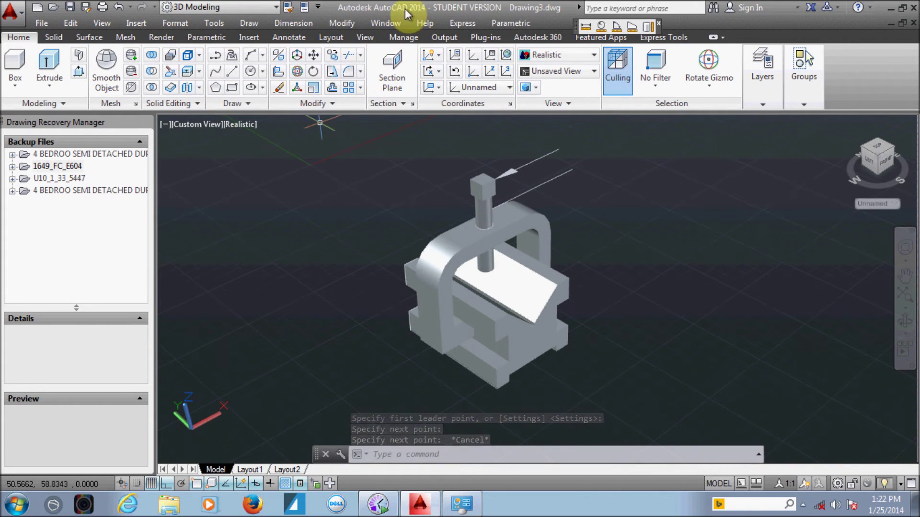
# Show the Properties toolbar, browse its colour list, then hide it and choose another toolbar
pyautogui.click(219, 22)
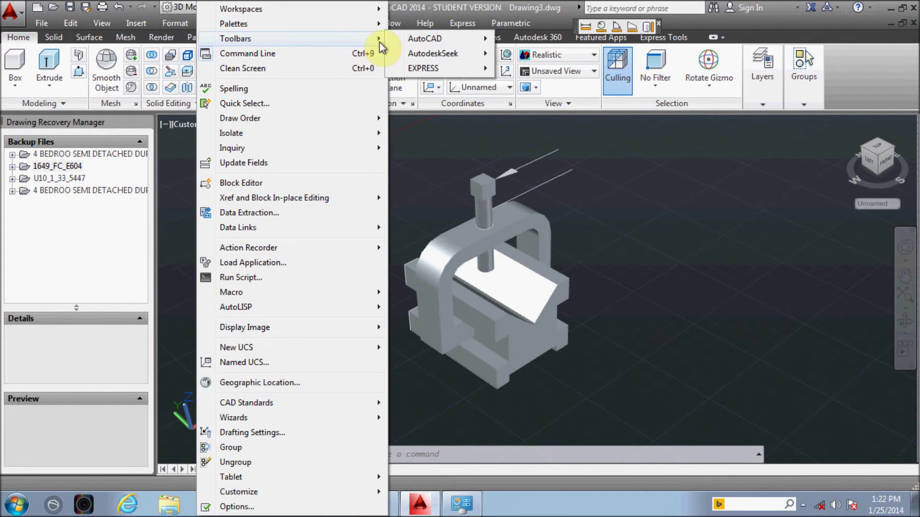
pyautogui.moveTo(424, 39)
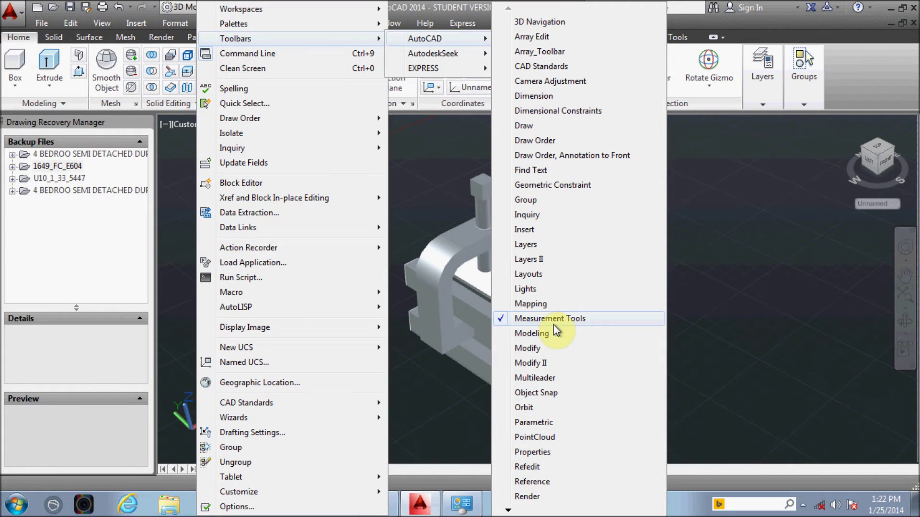
pyautogui.click(564, 453)
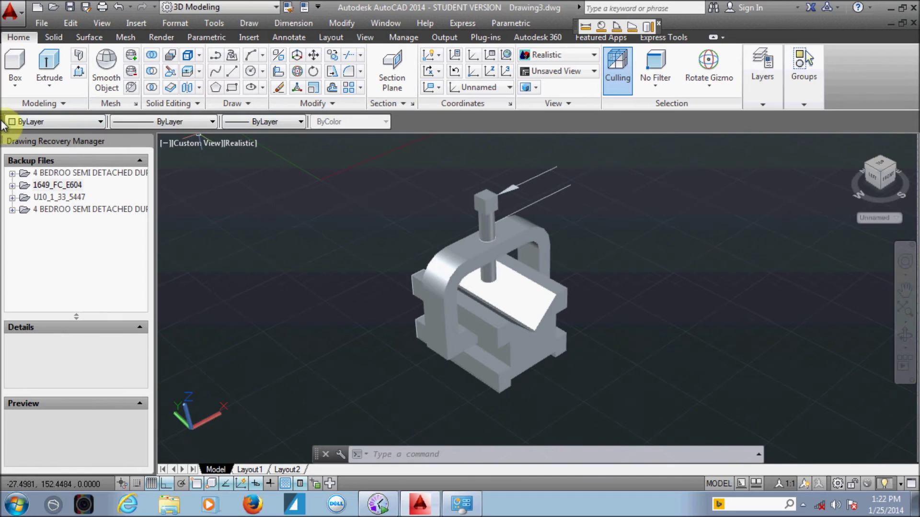
pyautogui.click(19, 122)
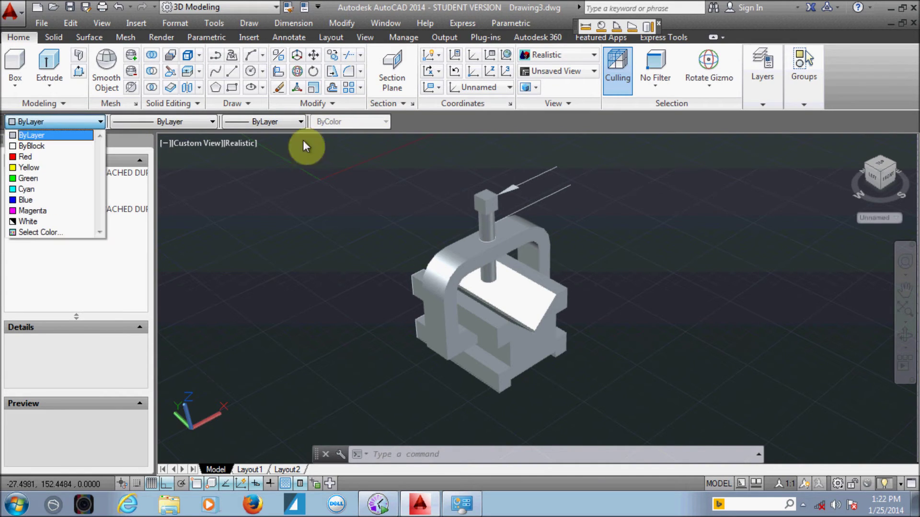
pyautogui.click(269, 203)
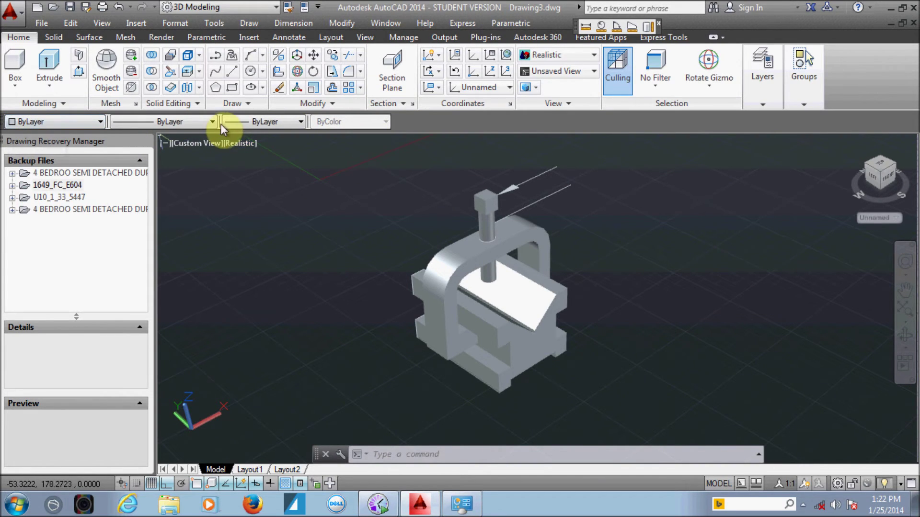
pyautogui.click(218, 22)
pyautogui.moveTo(424, 39)
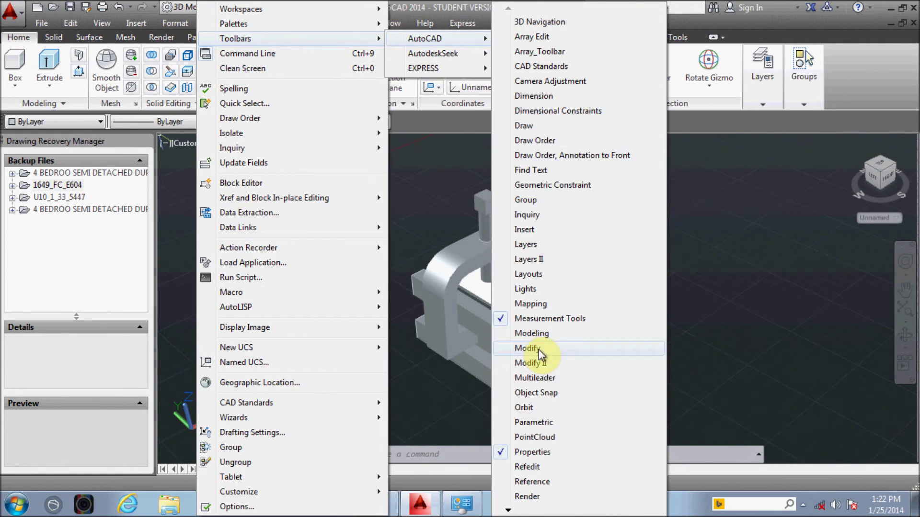
pyautogui.click(532, 452)
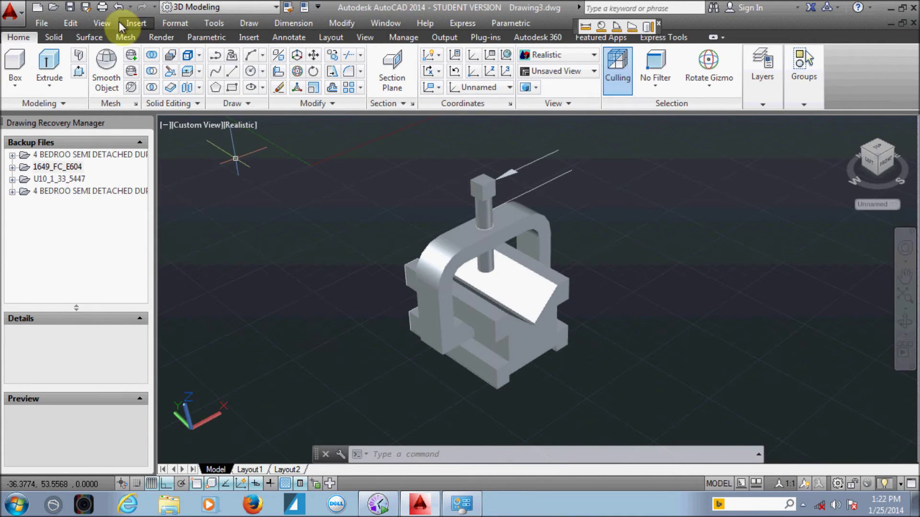
pyautogui.click(225, 24)
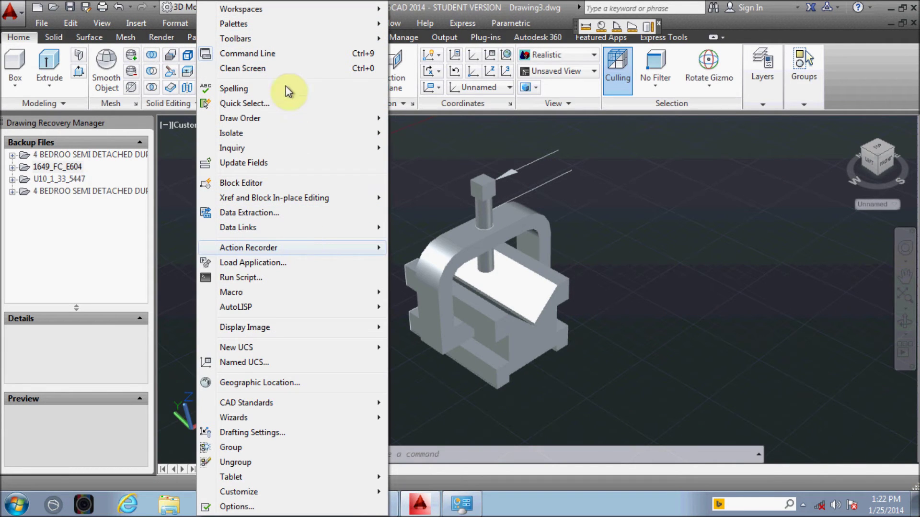
pyautogui.moveTo(425, 38)
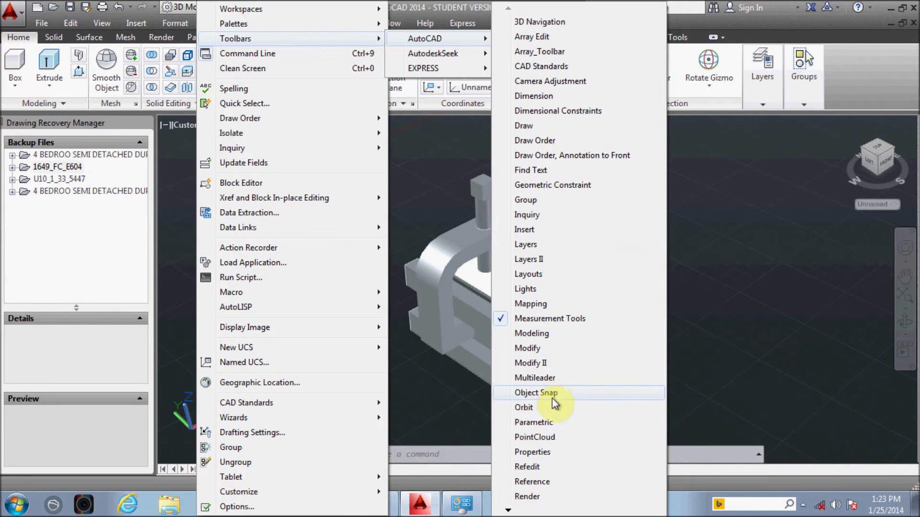
pyautogui.click(527, 497)
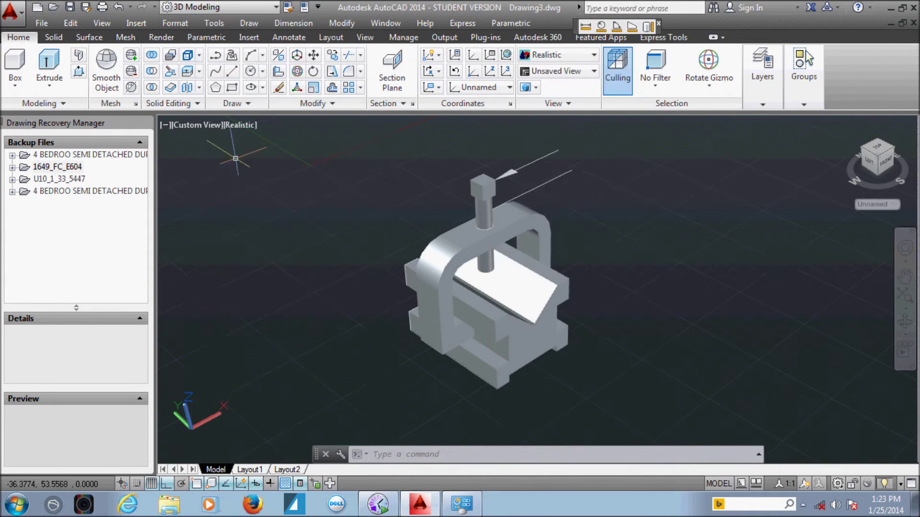
pyautogui.click(724, 237)
pyautogui.press('Escape')
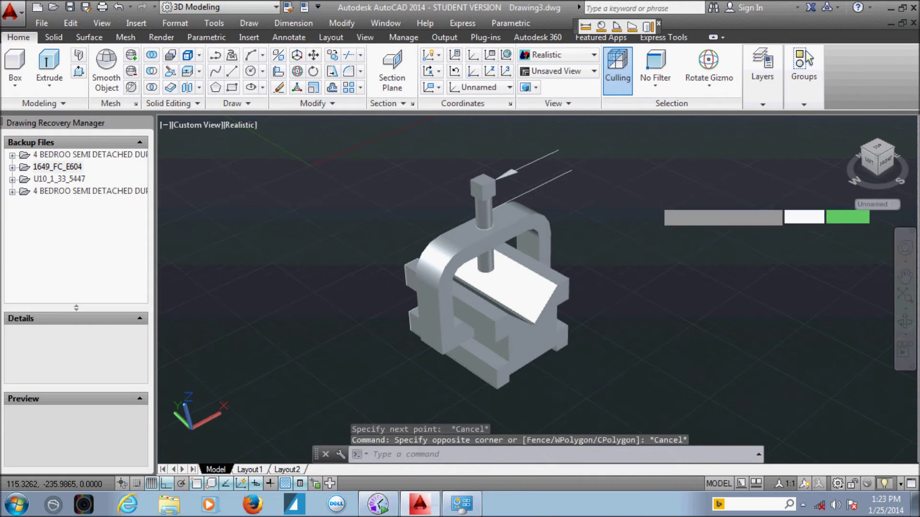
# Start matching properties from the upper leader, then cancel it
pyautogui.click(541, 179)
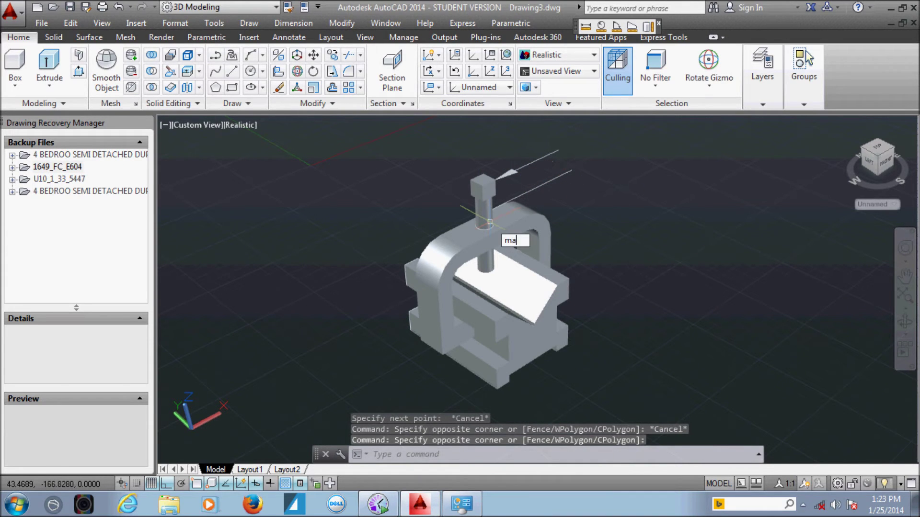
pyautogui.write('tch')
pyautogui.press('Return')
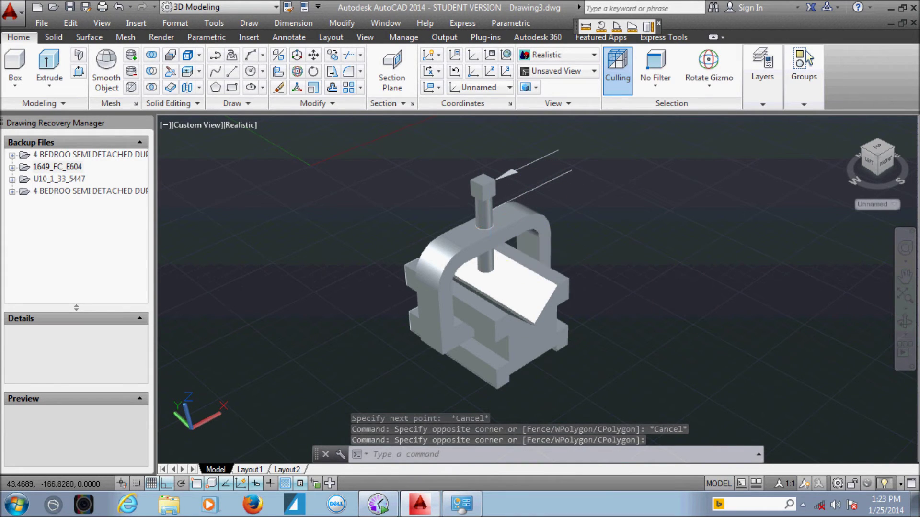
pyautogui.click(534, 161)
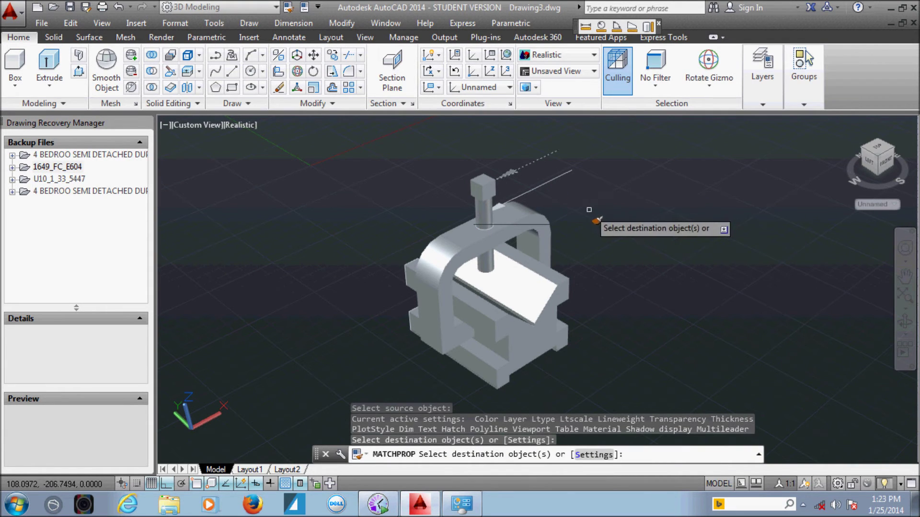
pyautogui.press('Escape')
# In Front view, move the leader so its arrow points at the clamp screw
pyautogui.click(866, 163)
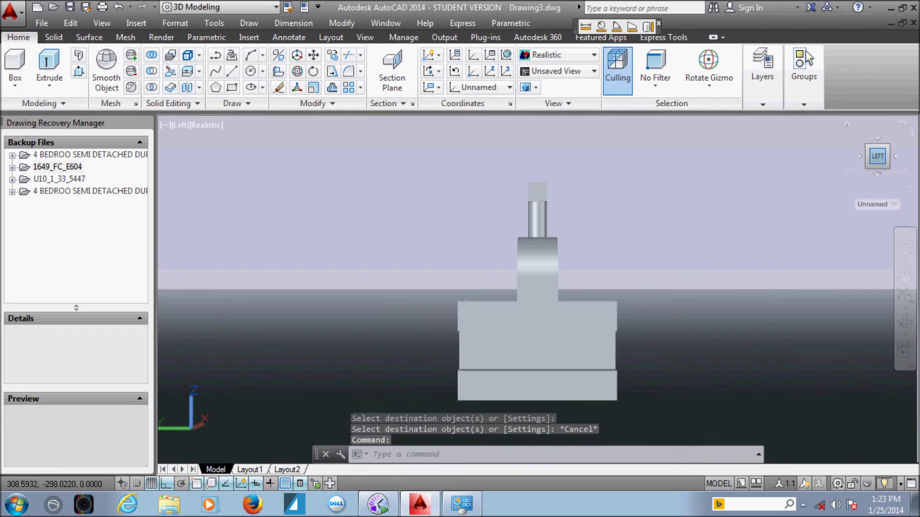
pyautogui.click(895, 156)
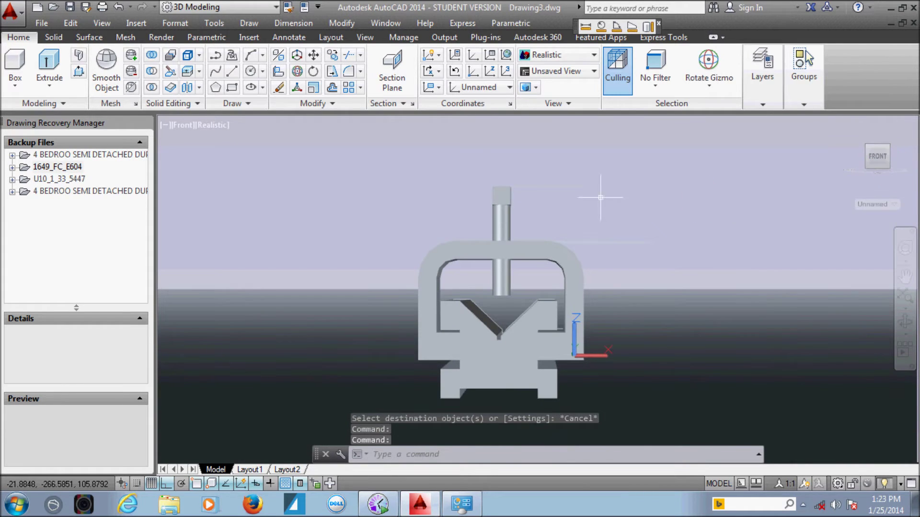
pyautogui.scroll(2, 551, 201)
pyautogui.click(661, 218)
pyautogui.write('m')
pyautogui.press('Return')
pyautogui.click(777, 394)
pyautogui.click(785, 363)
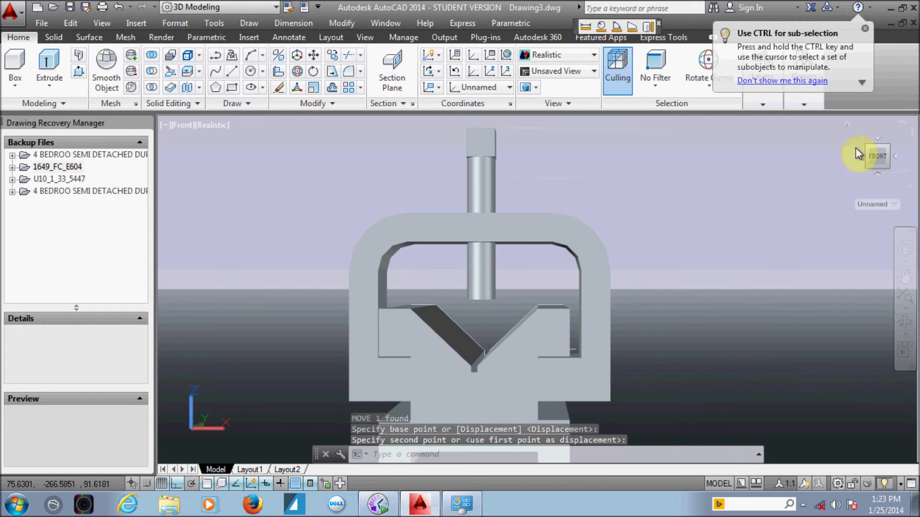
# Orbit back to the angled 3D view and start moving the screw-head leader, then cancel
pyautogui.keyDown('shift'); pyautogui.moveTo(847, 127); pyautogui.dragTo(628, 209, button='middle'); pyautogui.keyUp('shift')
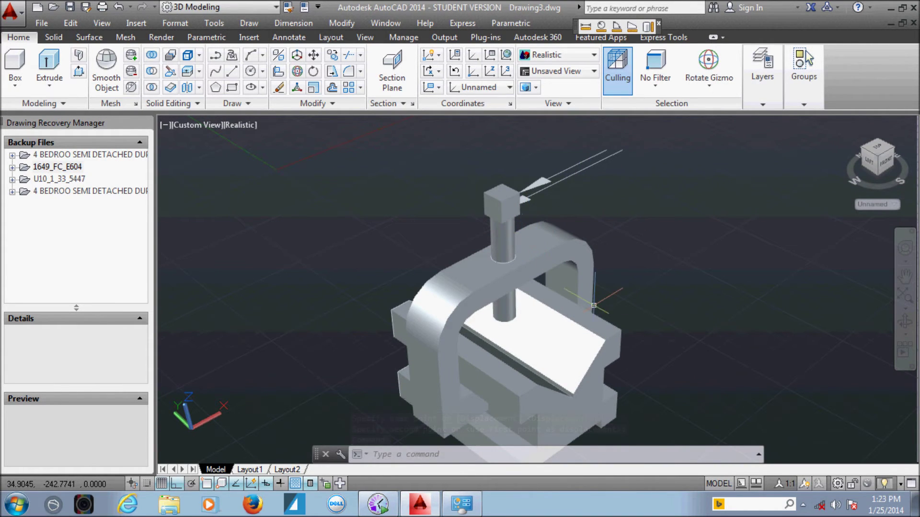
pyautogui.click(563, 177)
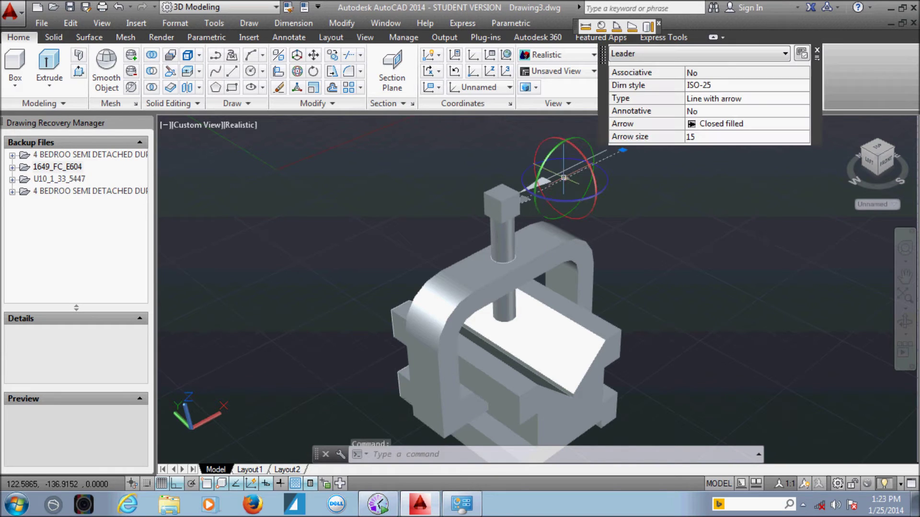
pyautogui.click(314, 55)
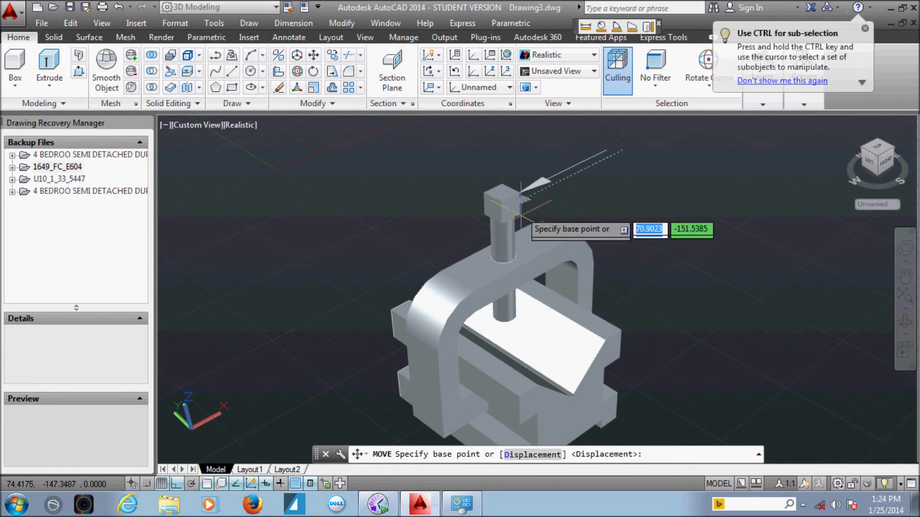
pyautogui.click(524, 197)
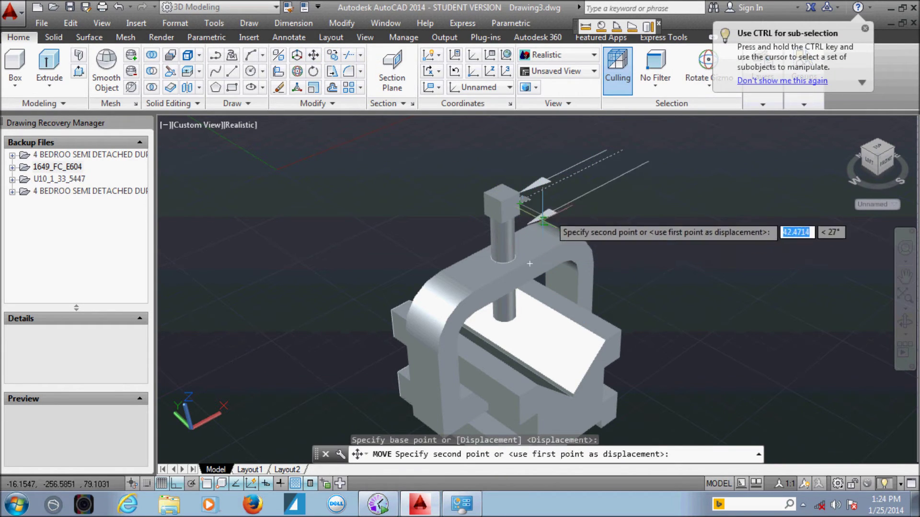
pyautogui.press('Escape')
# Retry moving the screw-head leader with ortho turned off, then cancel the move
pyautogui.click(621, 153)
pyautogui.write('m')
pyautogui.press('Return')
pyautogui.click(668, 205)
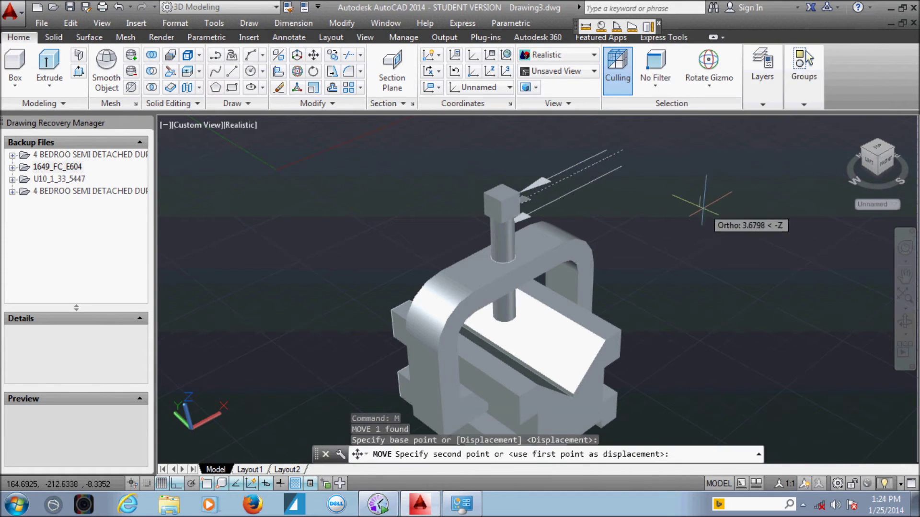
pyautogui.press('F8')
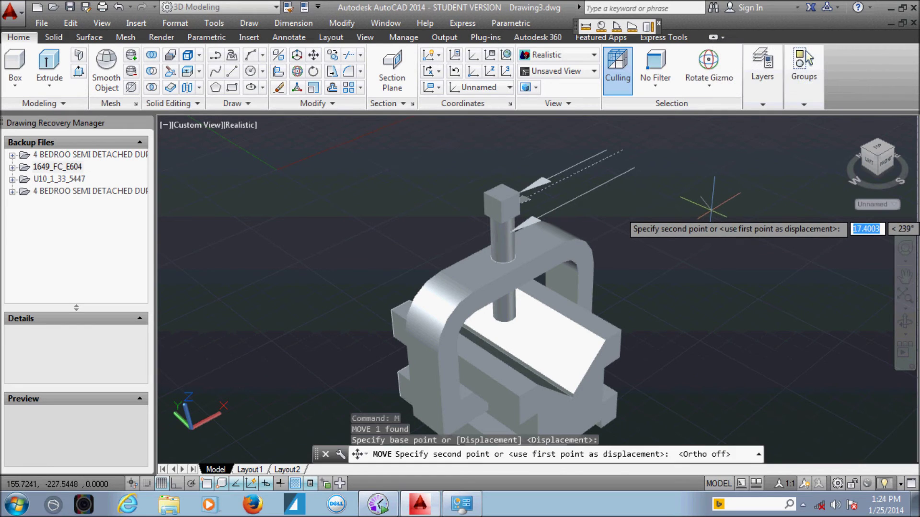
pyautogui.press('Escape')
pyautogui.scroll(-2, 570, 334)
pyautogui.scroll(1, 570, 334)
pyautogui.scroll(1, 570, 334)
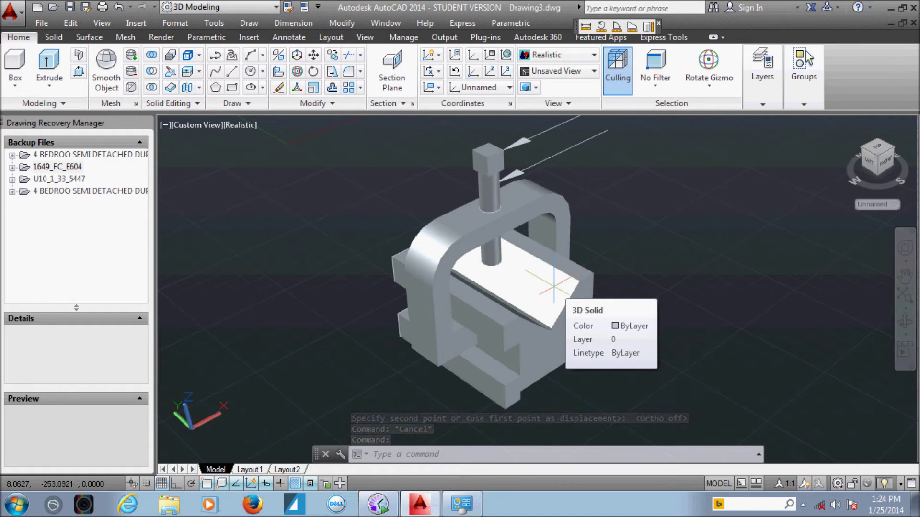
# Draw a quick leader from the clamp frame edge up to the right, without text
pyautogui.write('le')
pyautogui.press('Return')
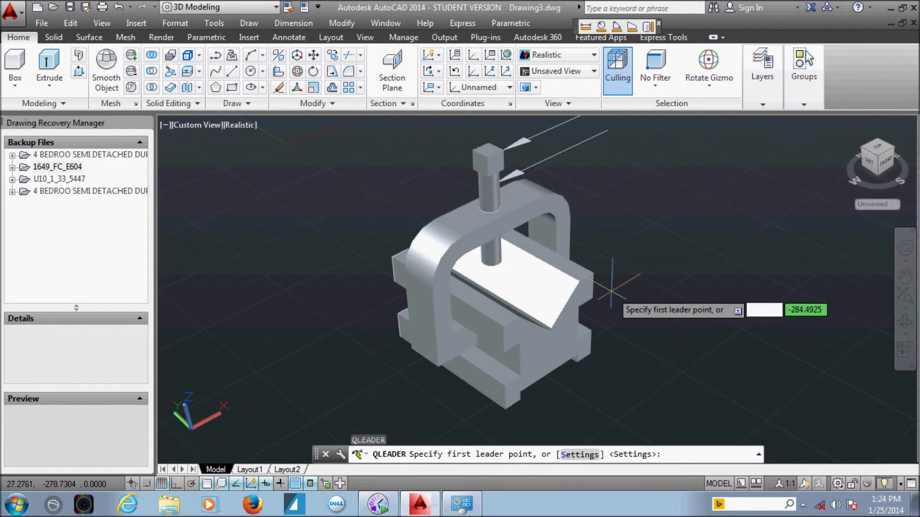
pyautogui.click(594, 284)
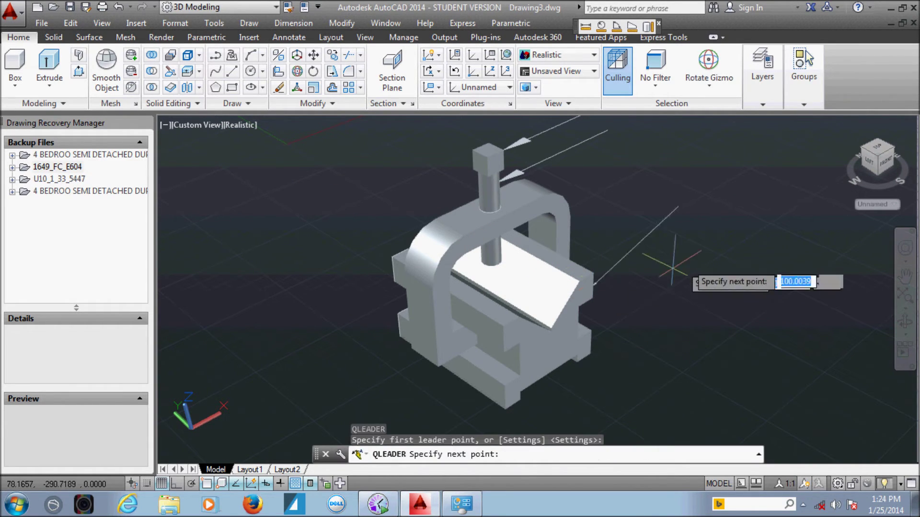
pyautogui.click(671, 295)
pyautogui.press('Escape')
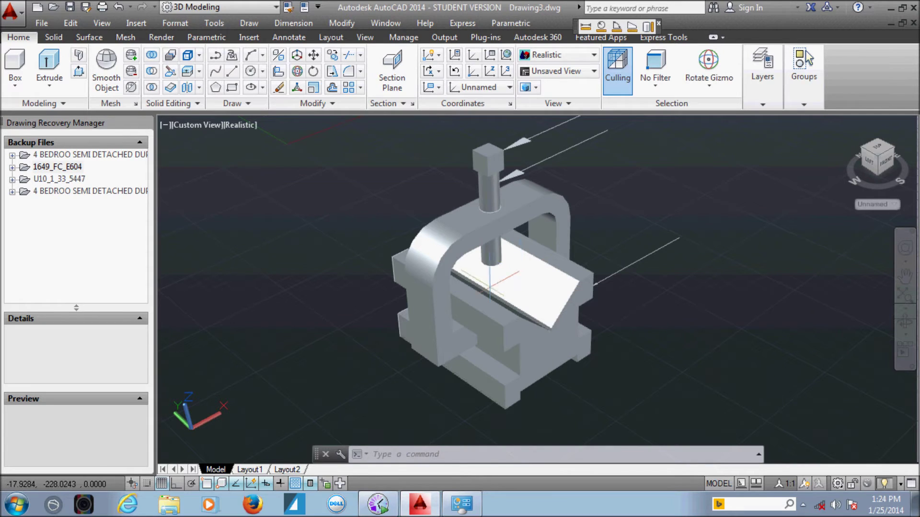
# Match the upper leader's properties onto the new leader so it gets the arrowhead
pyautogui.moveTo(655, 229); pyautogui.dragTo(571, 268, button='middle')
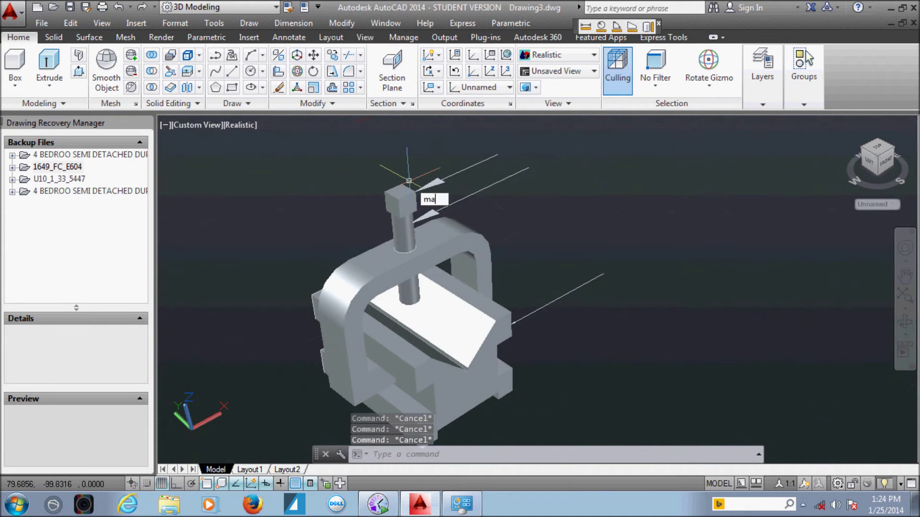
pyautogui.write('tch')
pyautogui.press('Return')
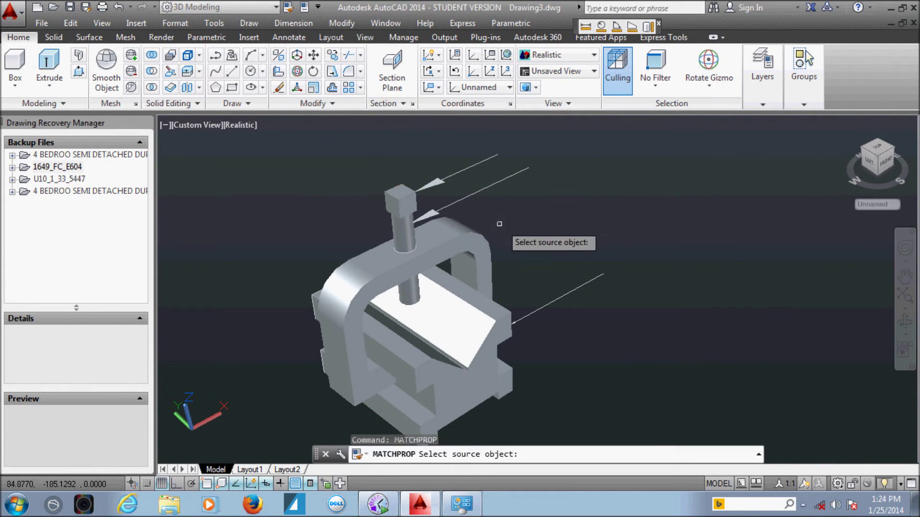
pyautogui.click(479, 192)
pyautogui.click(600, 249)
pyautogui.click(568, 315)
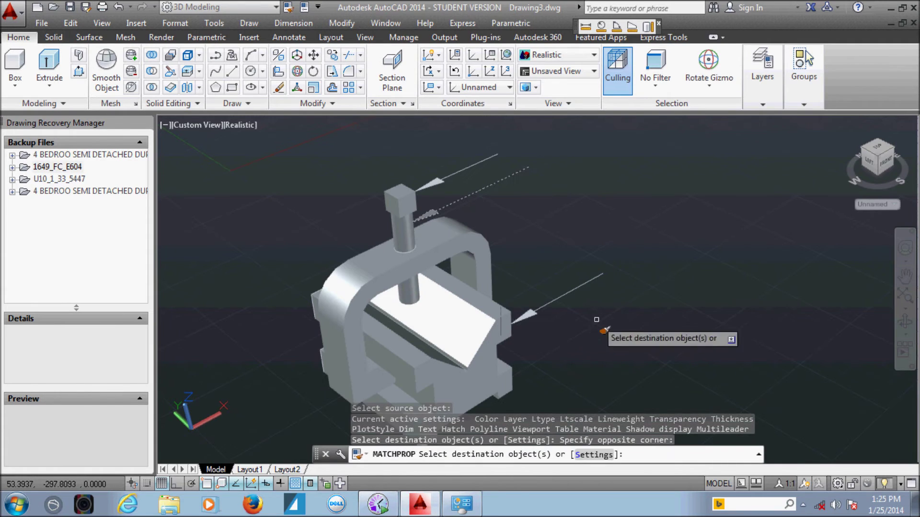
pyautogui.press('Escape')
pyautogui.press('Escape')
pyautogui.press('Escape')
# Expand and close the Draw panel, then show the drawing commands list
pyautogui.click(231, 104)
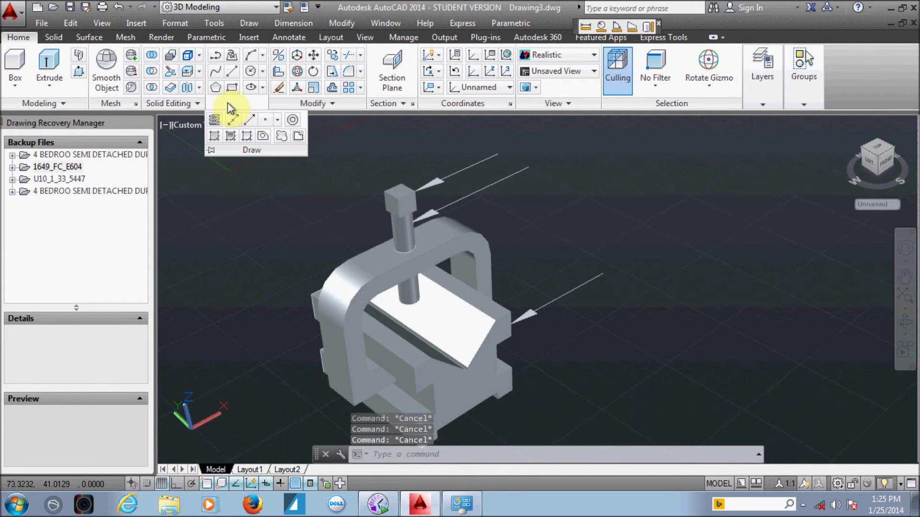
pyautogui.click(371, 154)
pyautogui.click(247, 24)
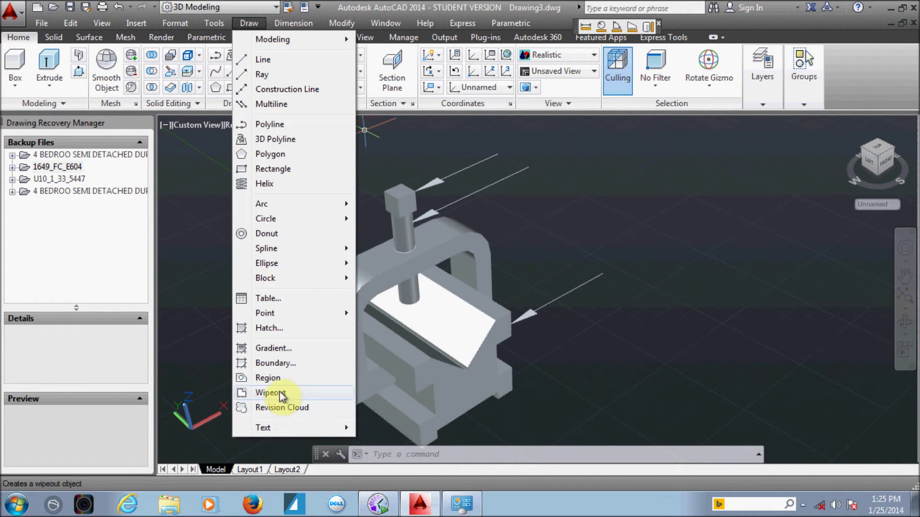
# Place single-line text 'vee block' right of the vise at height 2.5, rotation 0
pyautogui.moveTo(261, 203)
pyautogui.click(635, 184)
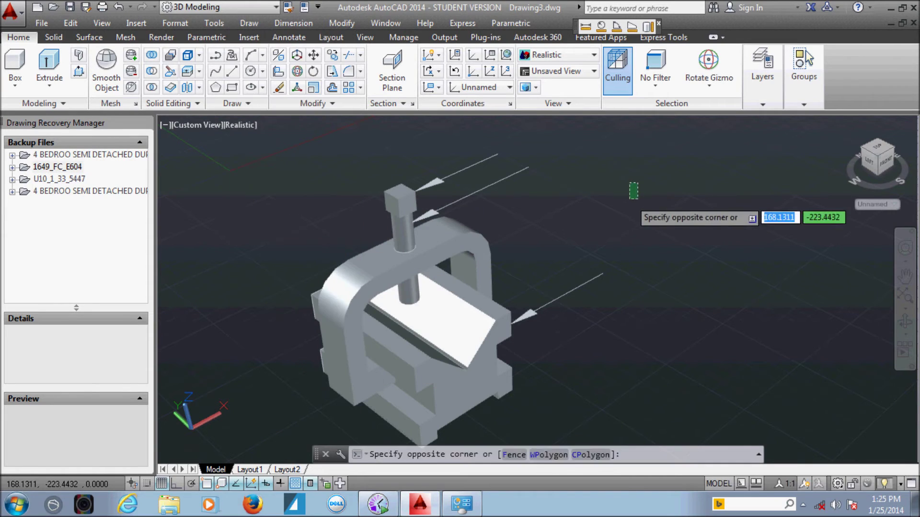
pyautogui.write('text')
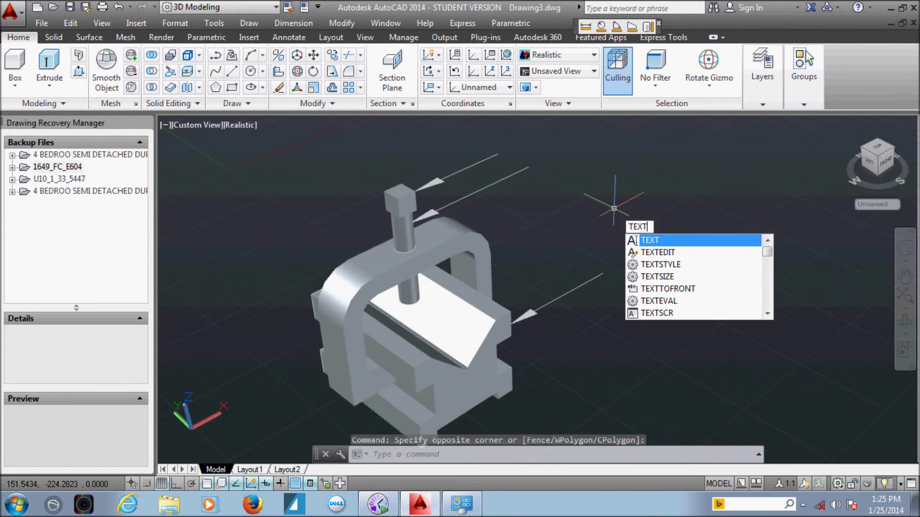
pyautogui.click(660, 242)
pyautogui.click(615, 266)
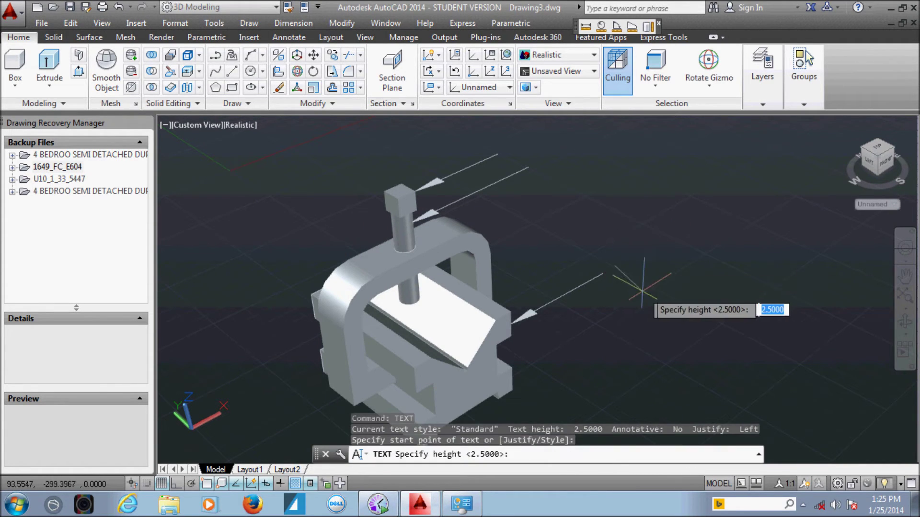
pyautogui.press('Return')
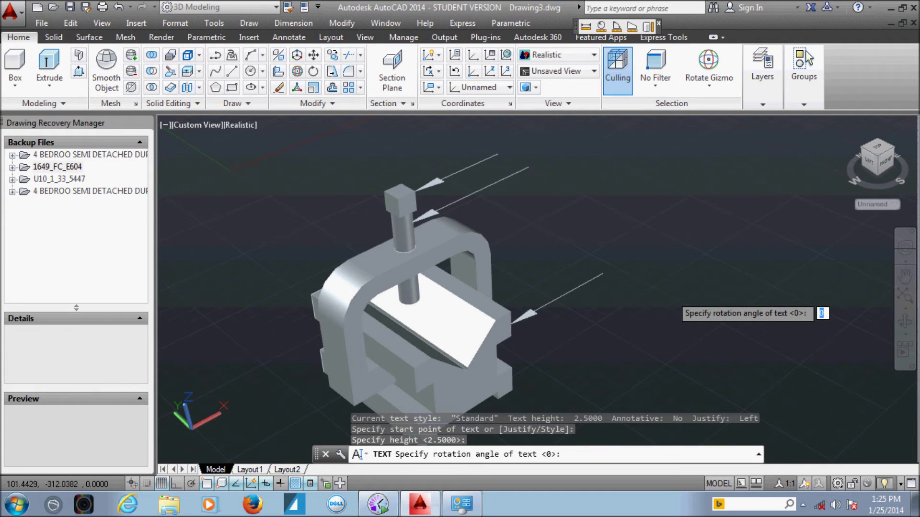
pyautogui.press('Return')
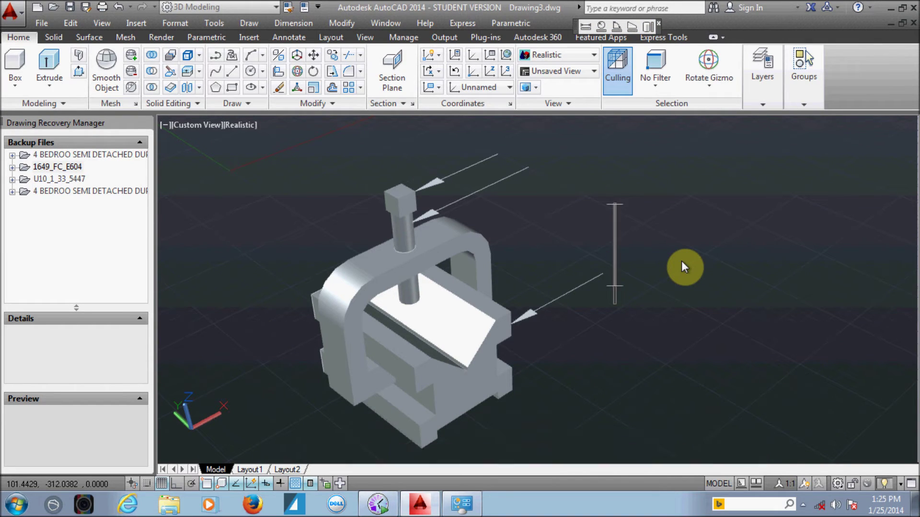
pyautogui.write('ve')
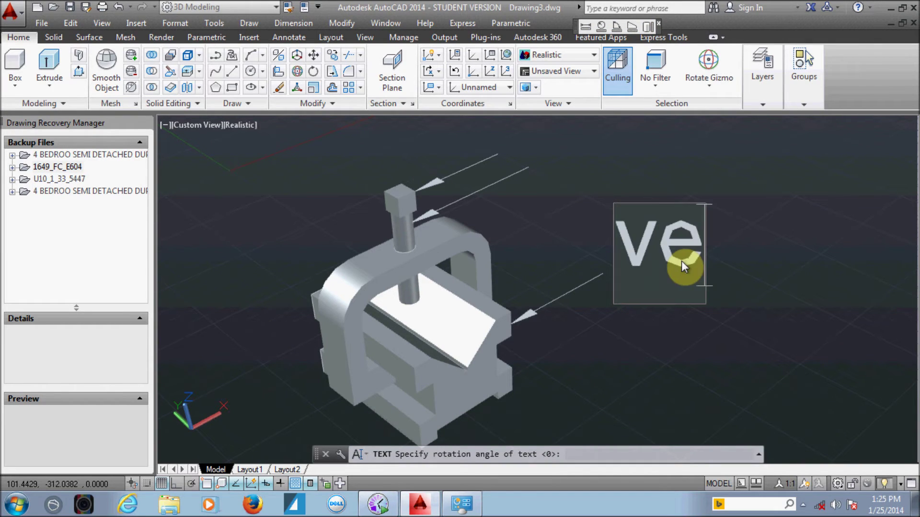
pyautogui.write('e blo')
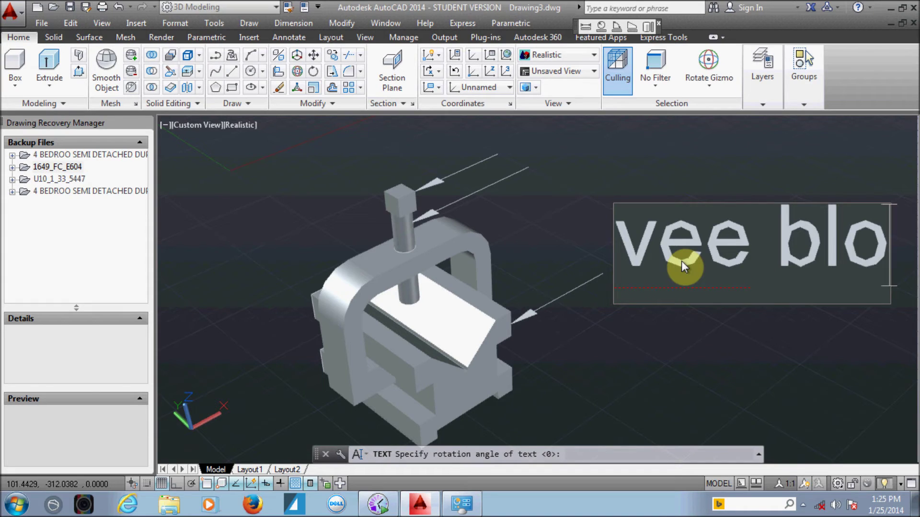
pyautogui.write('ck')
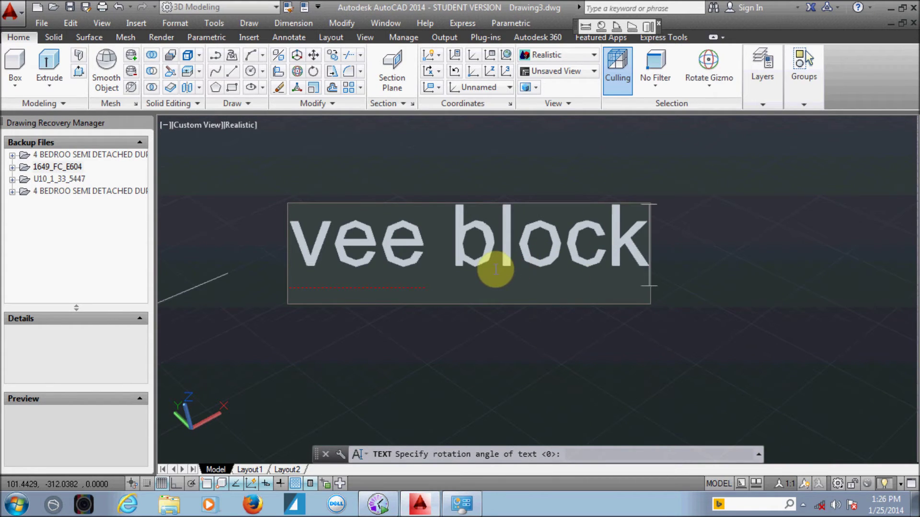
# Retype the label in capitals as 'VEE BLOCK'
pyautogui.moveTo(304, 260); pyautogui.dragTo(639, 297)
pyautogui.press('capslock')
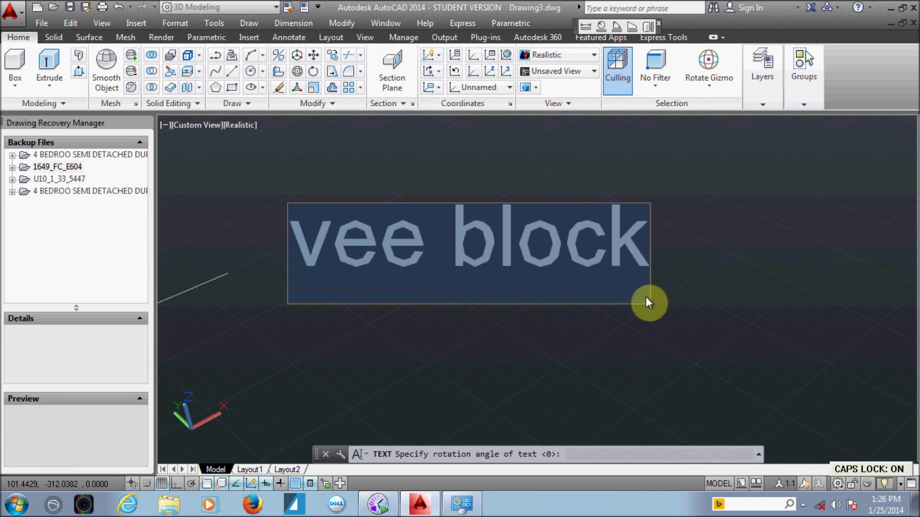
pyautogui.write('VEE BLOCK')
pyautogui.click(646, 297)
pyautogui.press('capslock')
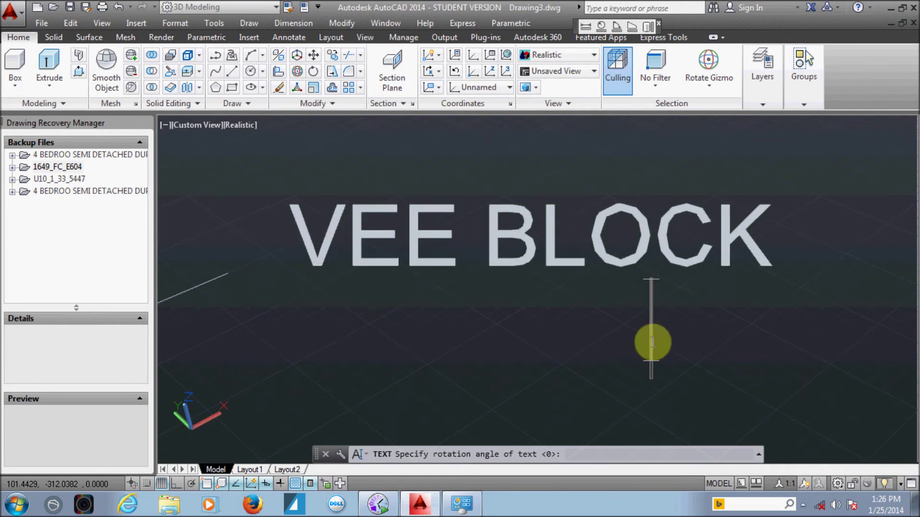
pyautogui.click(561, 226)
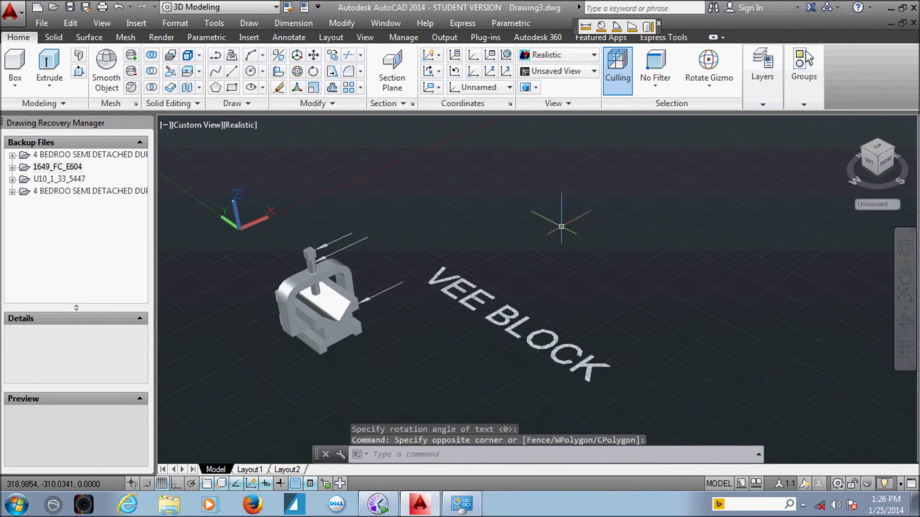
# Try rotating the VEE BLOCK text 90 degrees with the gizmo, then cancel
pyautogui.click(459, 305)
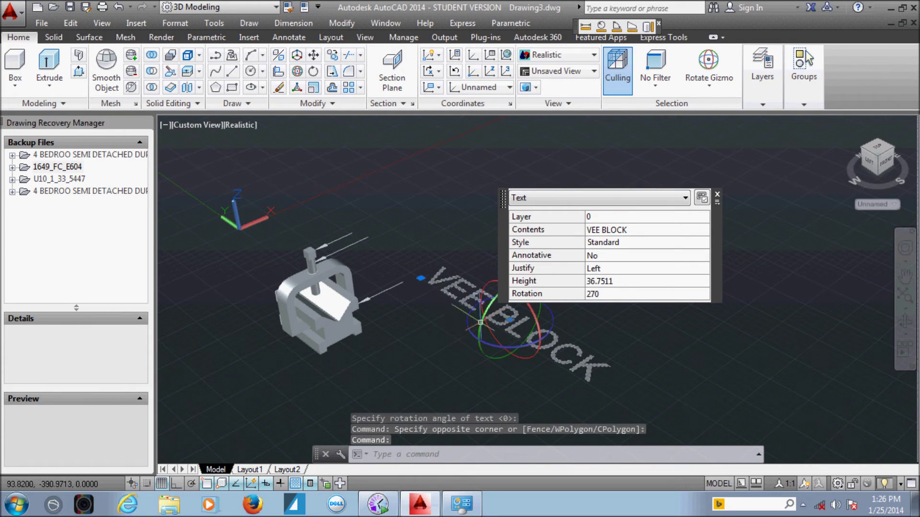
pyautogui.click(484, 292)
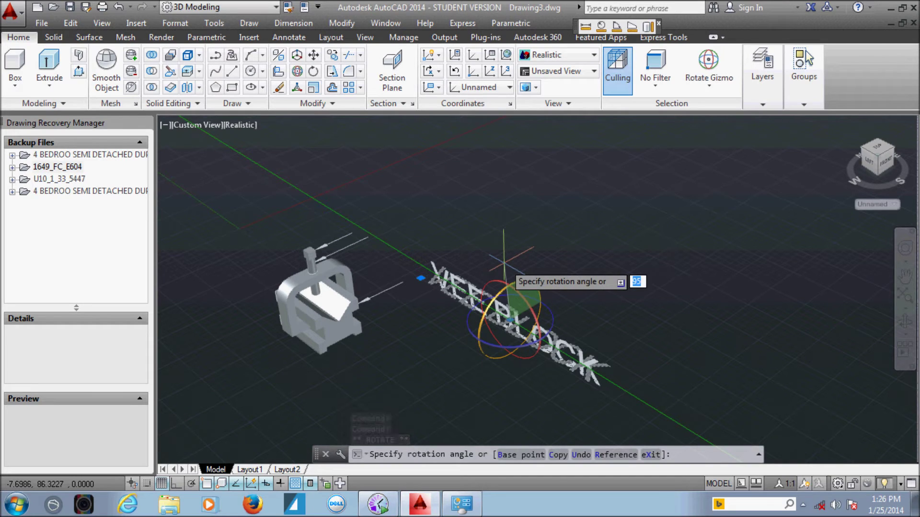
pyautogui.press('BackSpace')
pyautogui.press('BackSpace')
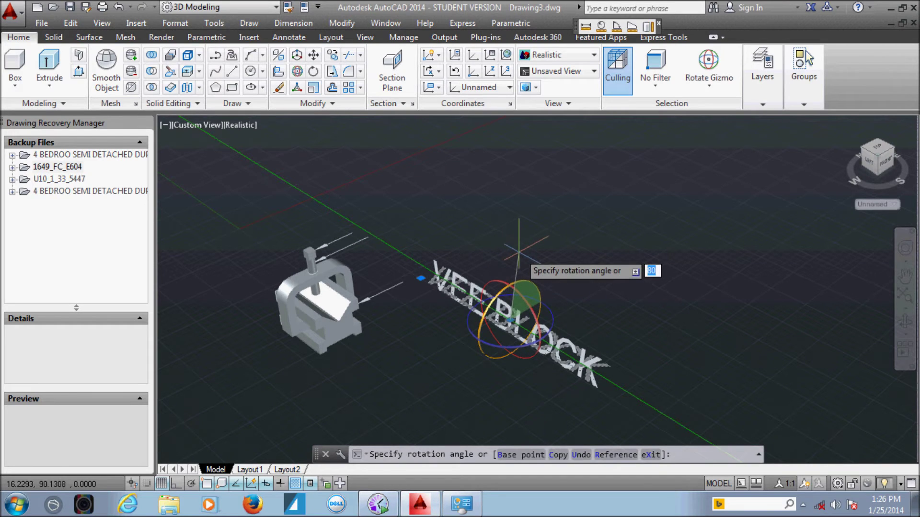
pyautogui.write('90')
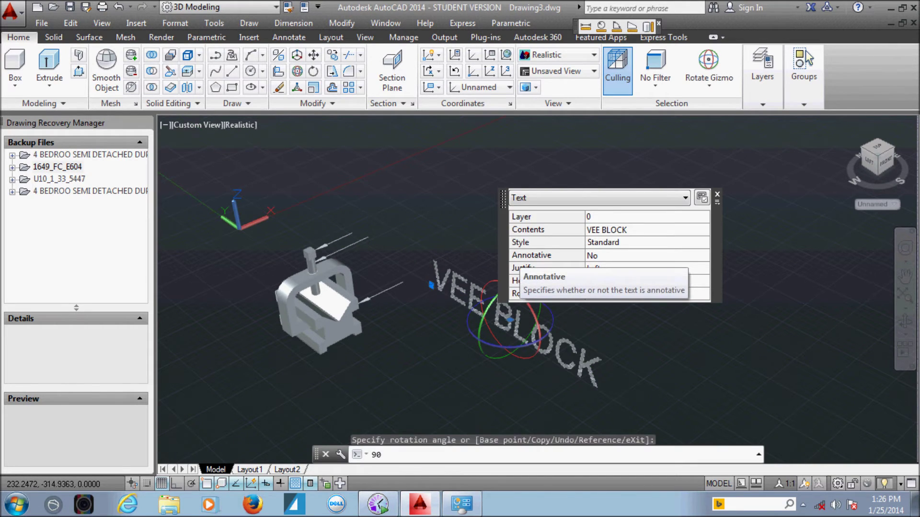
pyautogui.press('Return')
pyautogui.click(717, 195)
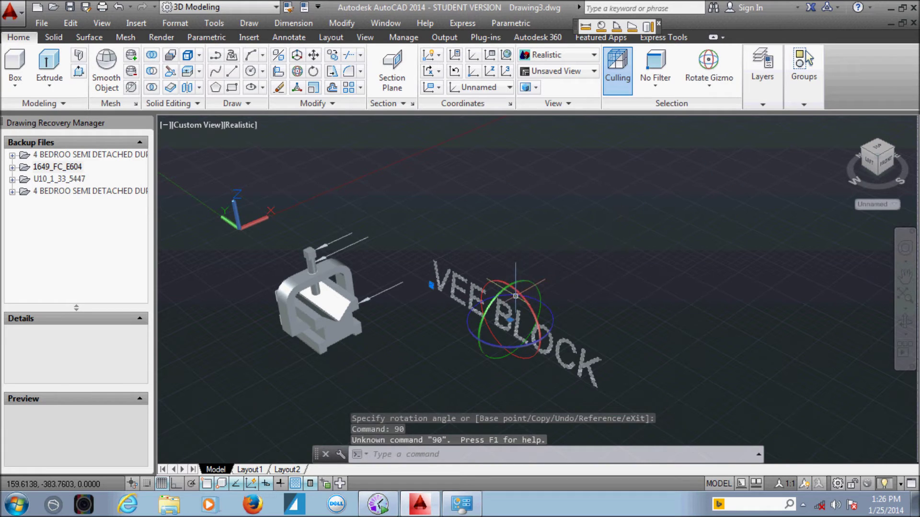
pyautogui.press('Escape')
# Try a 45 degree rotation of the text, then cancel and undo the changes
pyautogui.click(511, 317)
pyautogui.click(551, 320)
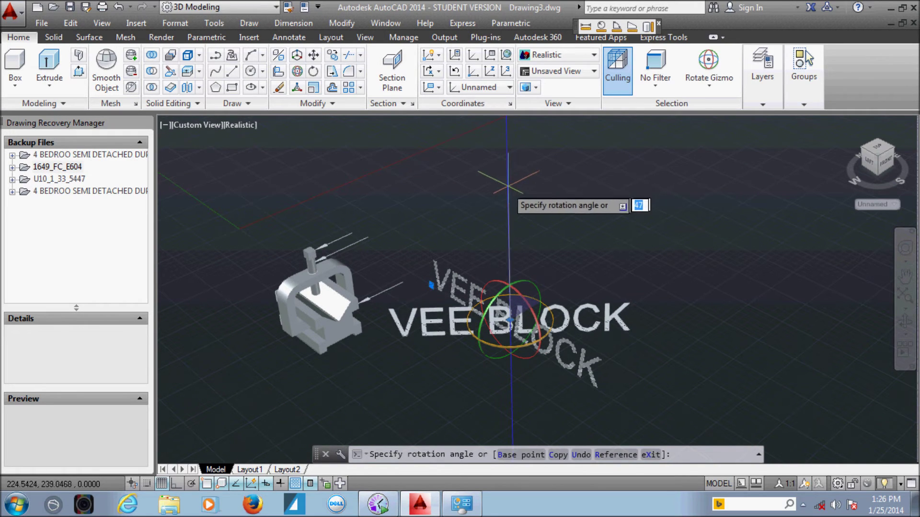
pyautogui.write('45')
pyautogui.press('Return')
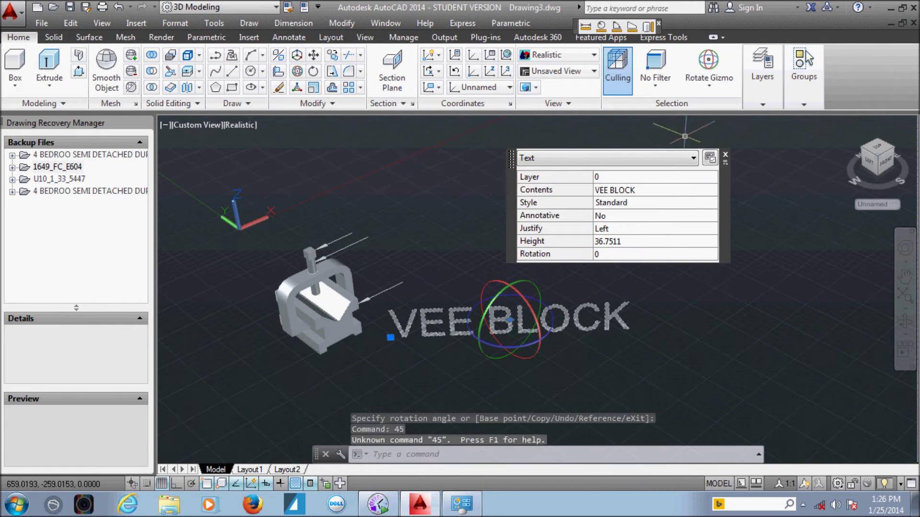
pyautogui.press('Escape')
pyautogui.click(537, 249)
pyautogui.press('Escape')
pyautogui.hotkey('ctrl', 'z')
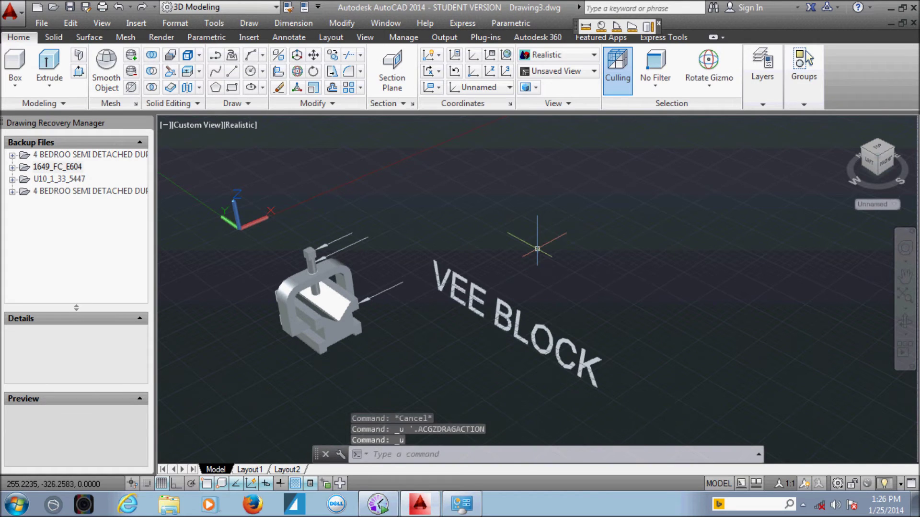
pyautogui.press('capslock')
# Set the text's rotation to 90 in Quick Properties, then delete the VEE BLOCK label
pyautogui.click(537, 249)
pyautogui.click(698, 287)
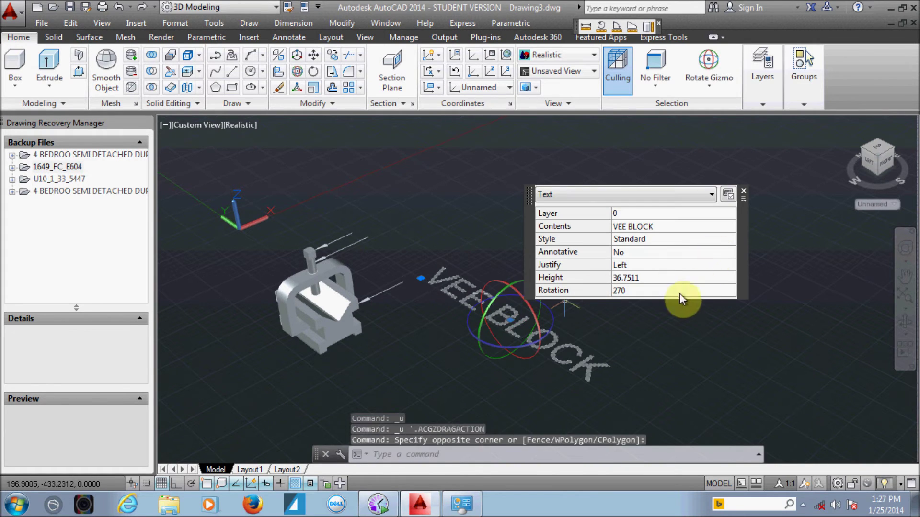
pyautogui.click(665, 290)
pyautogui.write('90')
pyautogui.press('Return')
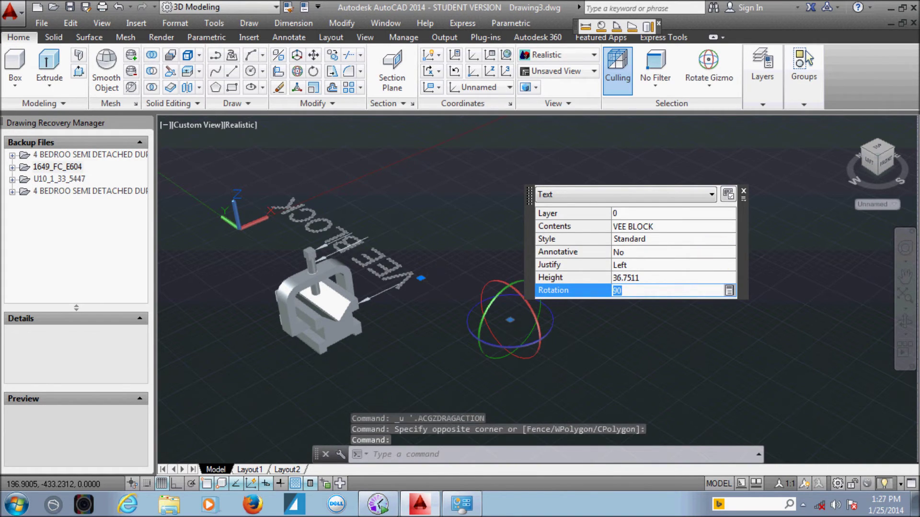
pyautogui.press('Escape')
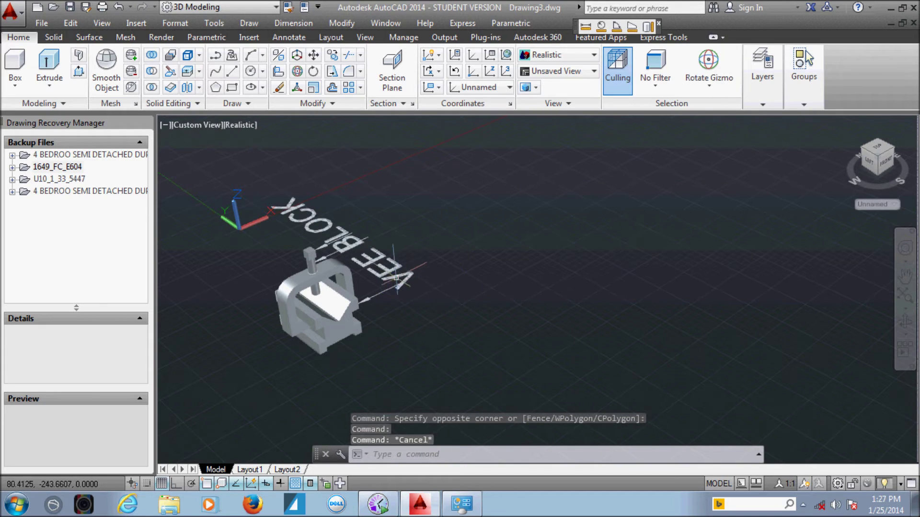
pyautogui.click(399, 283)
pyautogui.click(279, 87)
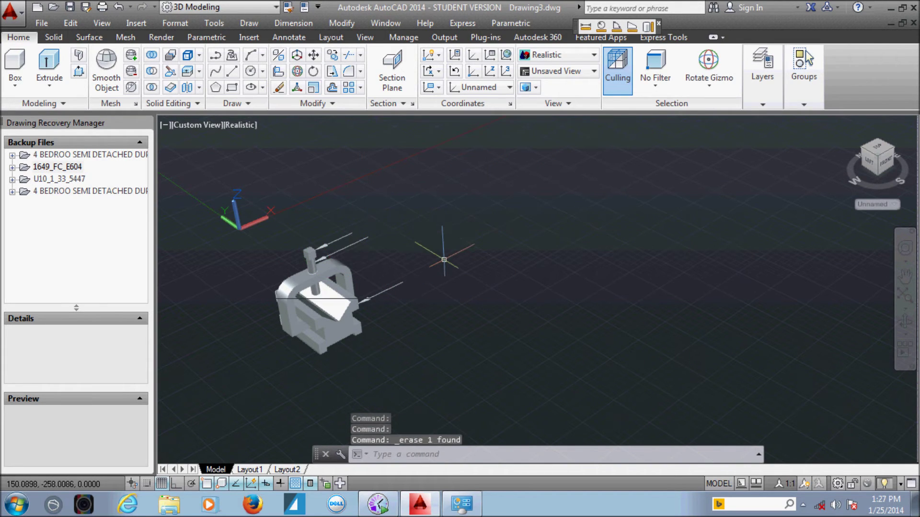
pyautogui.write('text')
# Start new text beside the clamp with height 25 and rotation 270
pyautogui.press('Return')
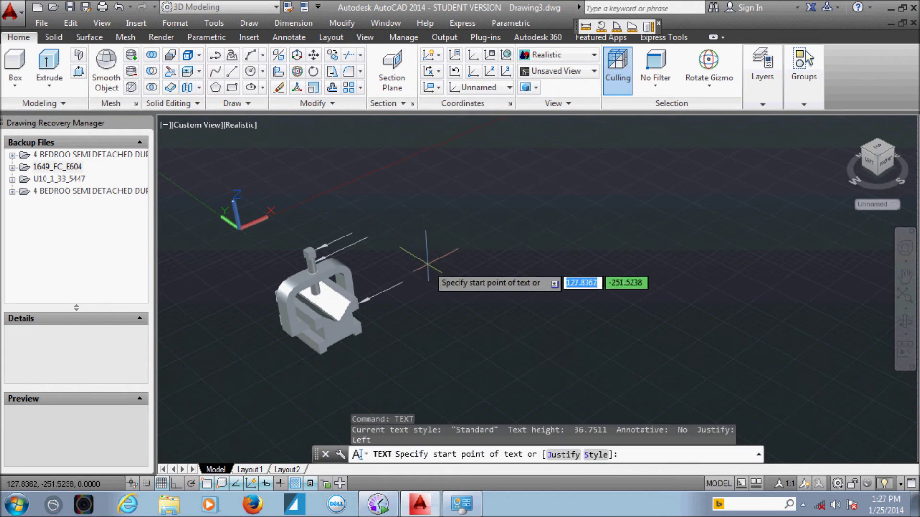
pyautogui.click(412, 275)
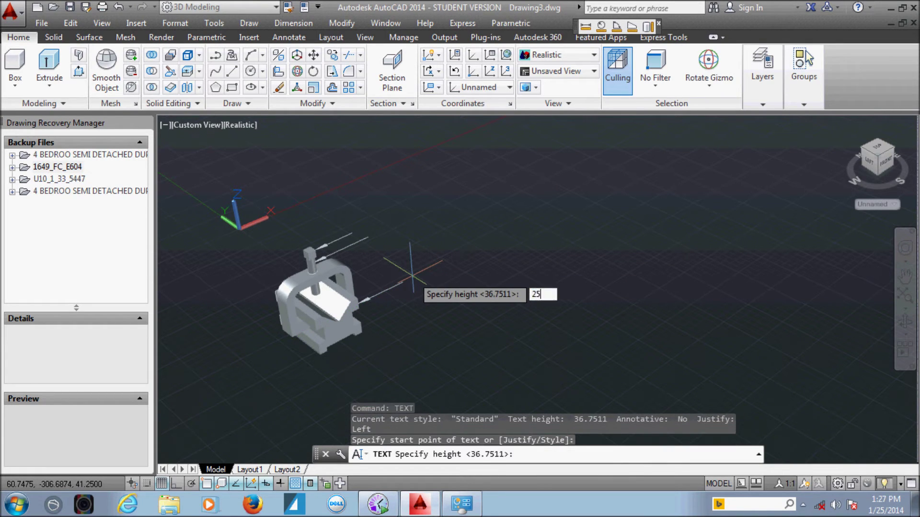
pyautogui.press('Return')
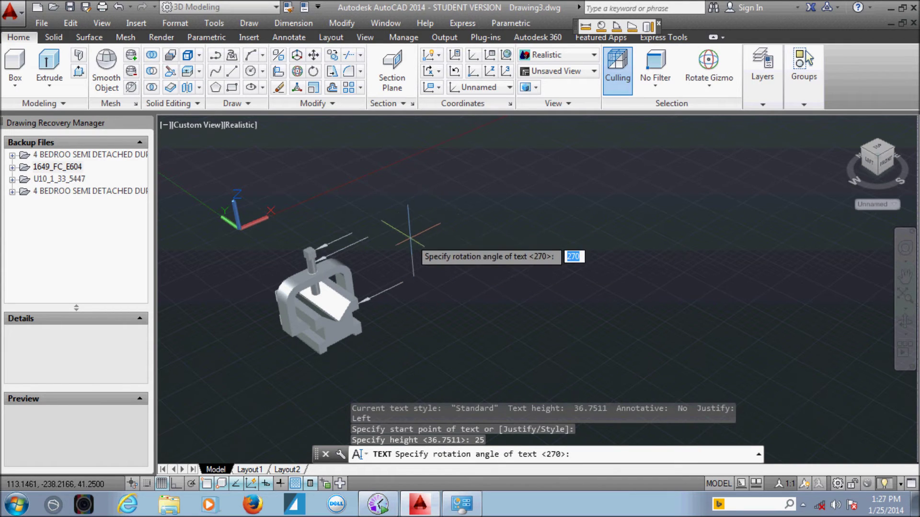
pyautogui.press('BackSpace')
pyautogui.write('70')
pyautogui.press('Return')
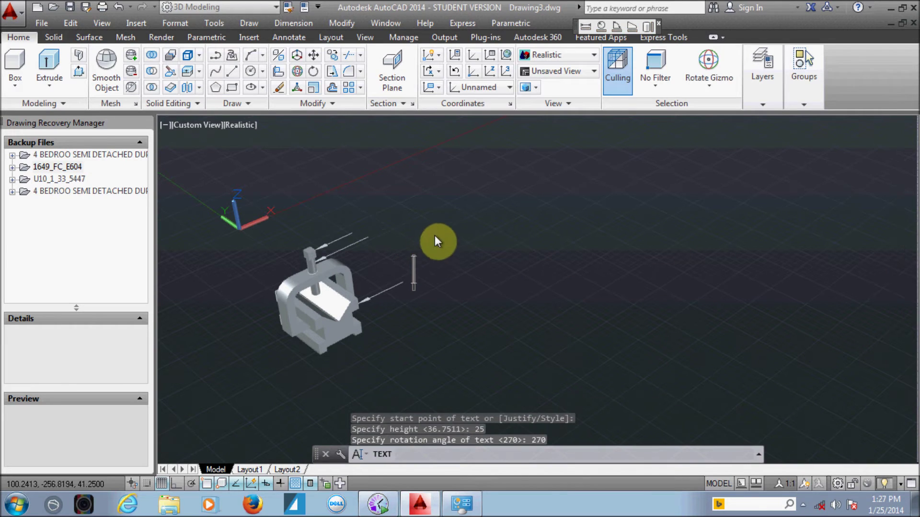
# Enter the label 'VEE BLOCK' in capitals, then select it to edit its height
pyautogui.write('vee')
pyautogui.press('BackSpace')
pyautogui.press('BackSpace')
pyautogui.press('BackSpace')
pyautogui.press('capslock')
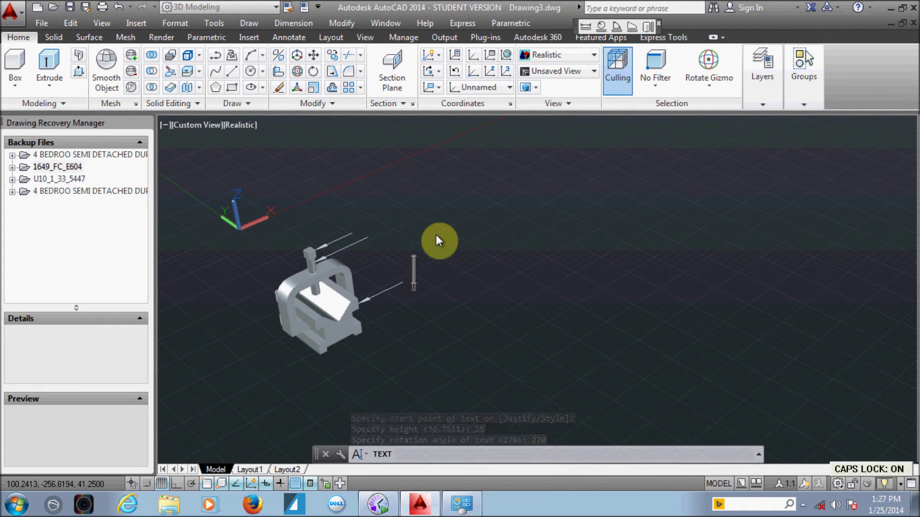
pyautogui.write('VEE')
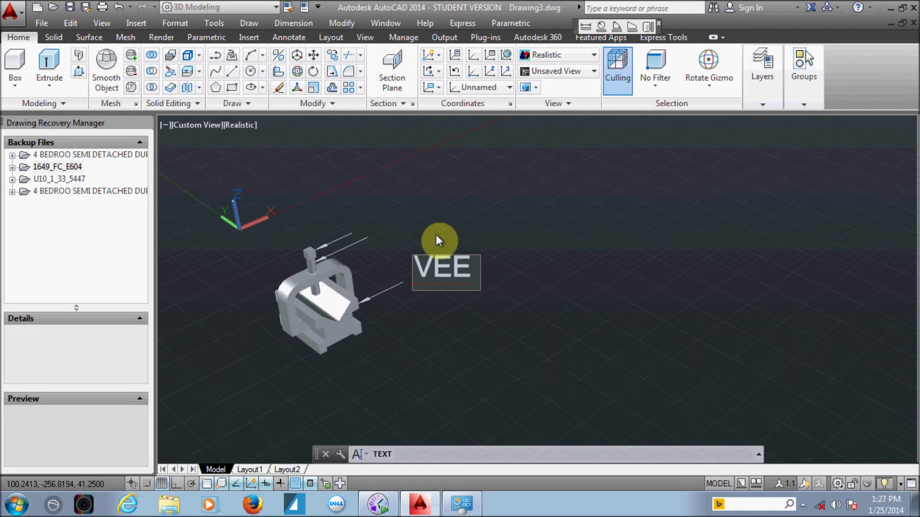
pyautogui.write('  BLOCK')
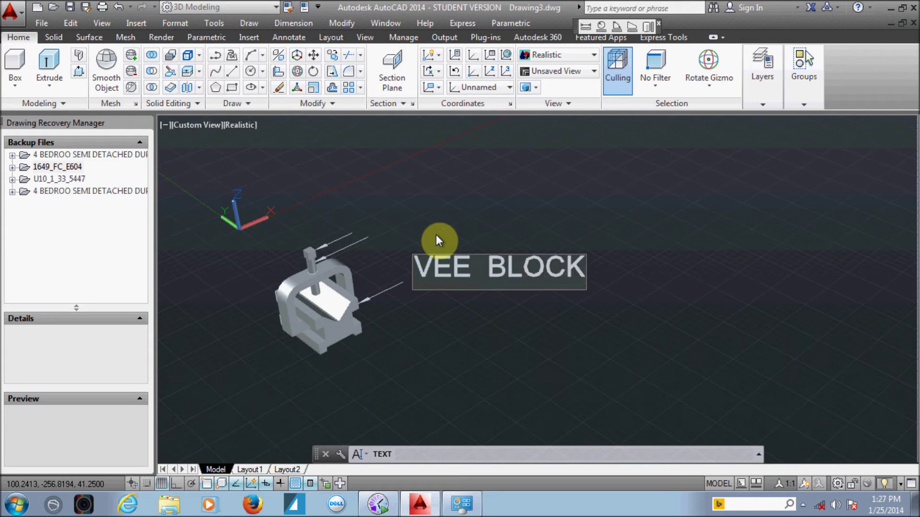
pyautogui.press('Return')
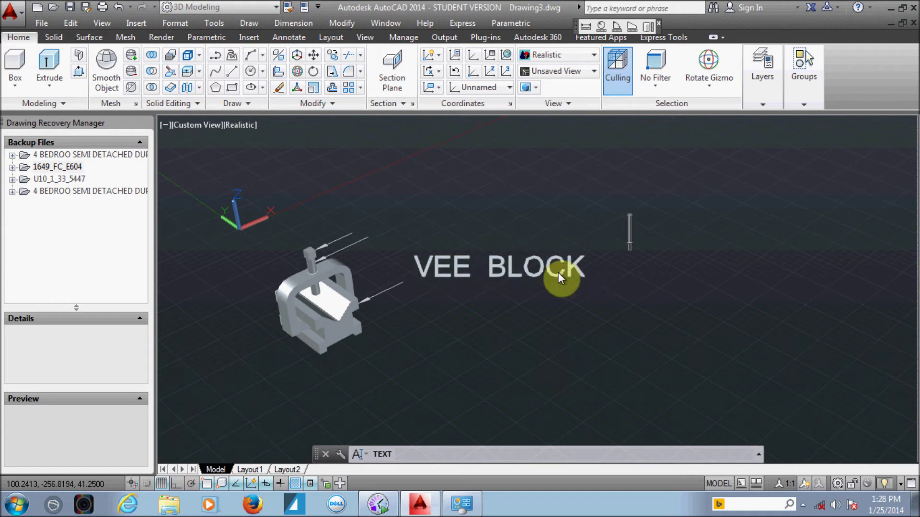
pyautogui.press('Return')
pyautogui.click(499, 316)
pyautogui.click(615, 279)
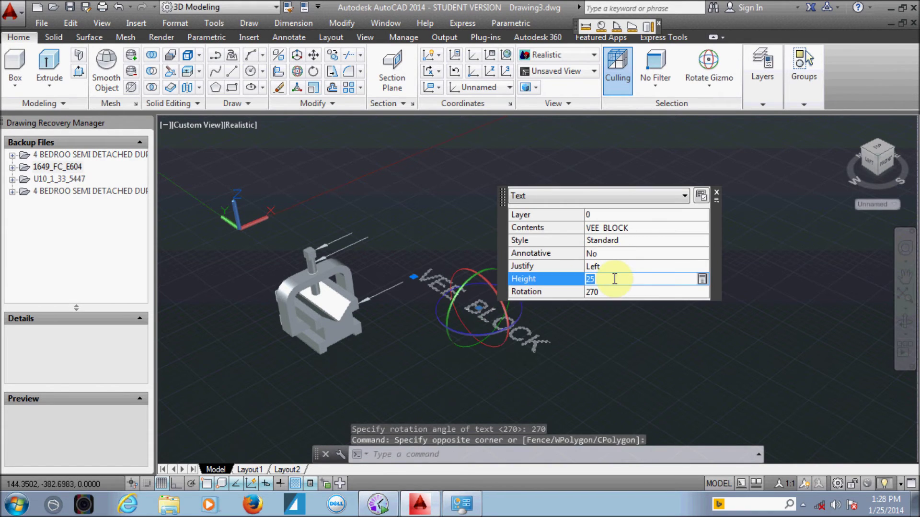
# Change the VEE BLOCK label's height to 15
pyautogui.write('10')
pyautogui.press('Return')
pyautogui.press('Up')
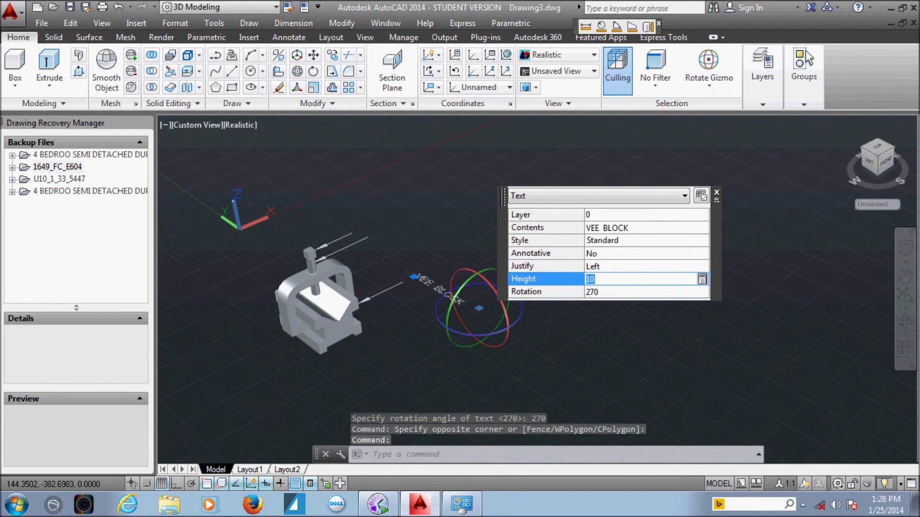
pyautogui.write('5')
pyautogui.press('Return')
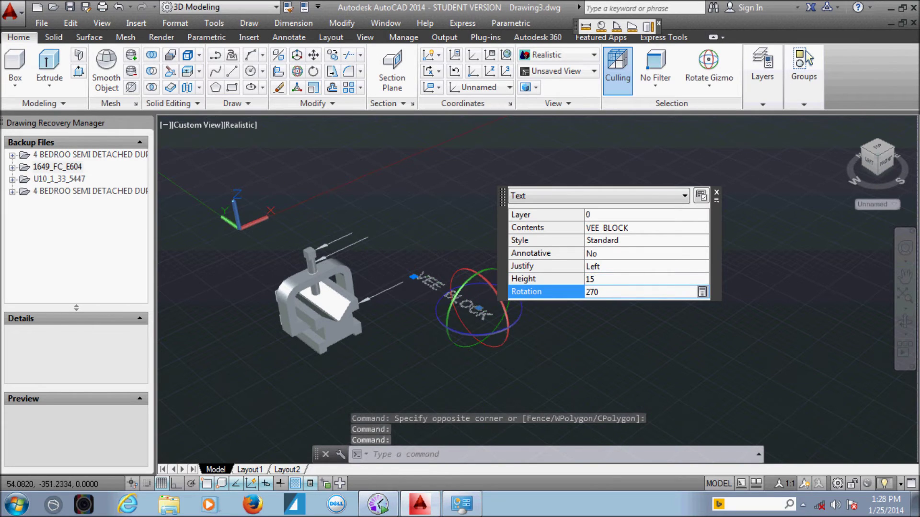
pyautogui.press('Return')
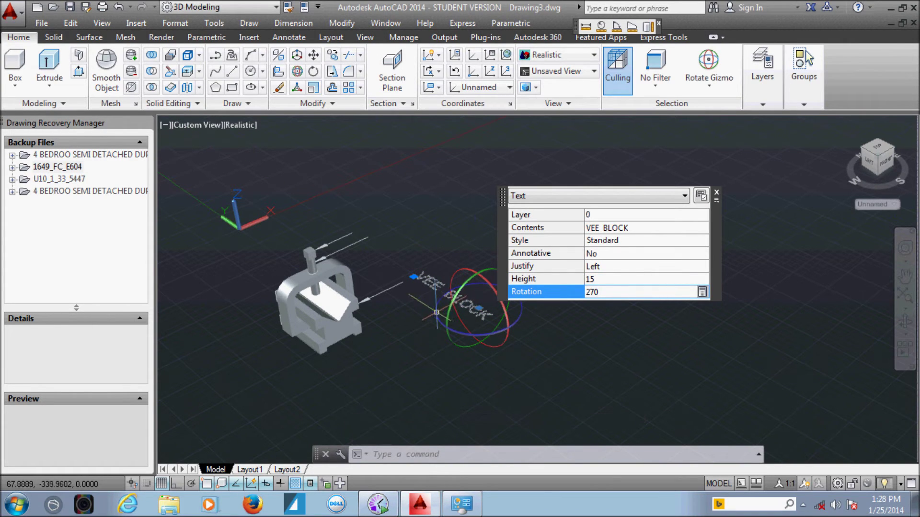
# Rotate the VEE BLOCK label so it reads upright
pyautogui.click(472, 310)
pyautogui.press('Escape')
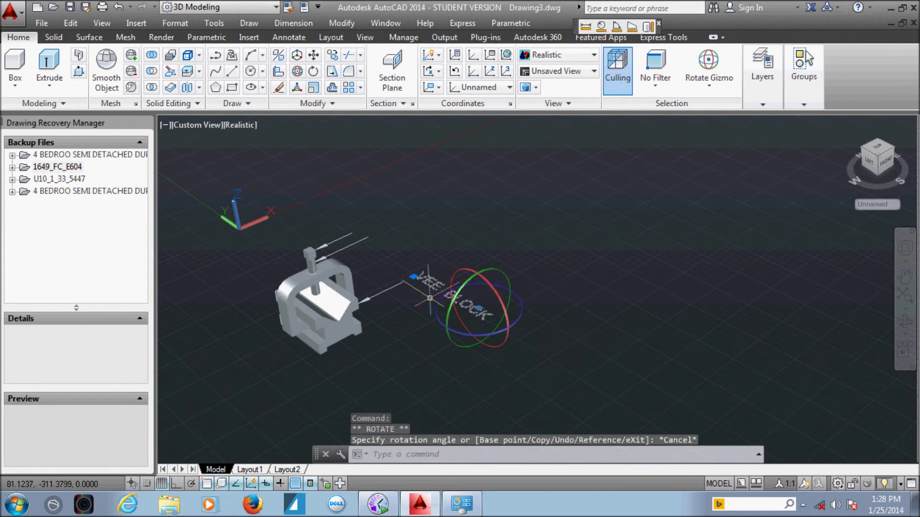
pyautogui.click(452, 300)
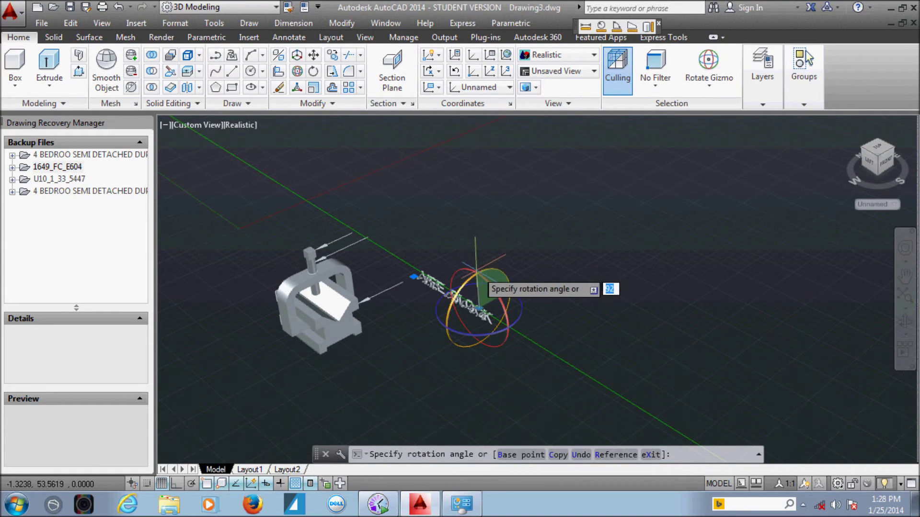
pyautogui.press('Return')
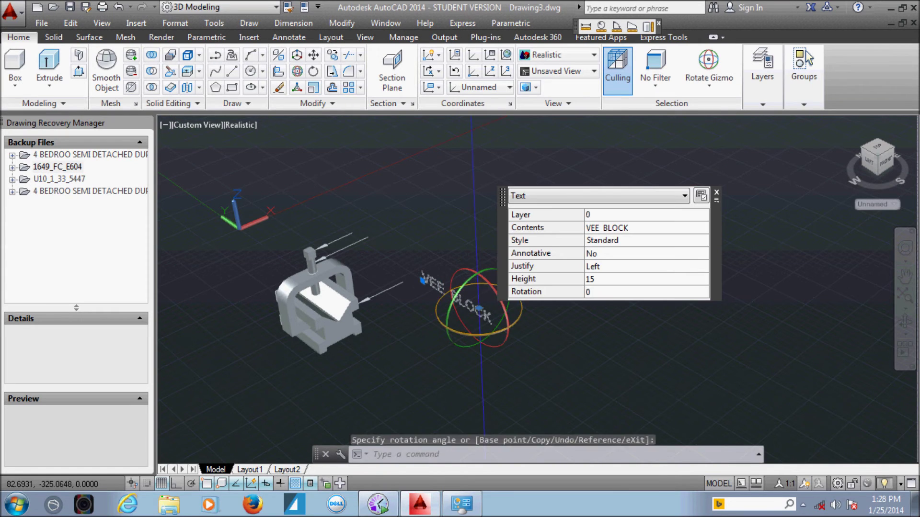
pyautogui.click(460, 283)
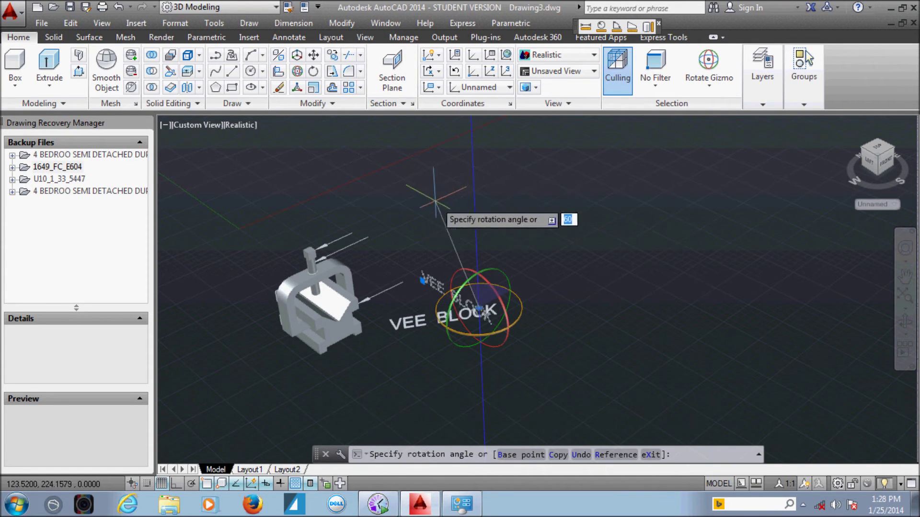
pyautogui.click(427, 267)
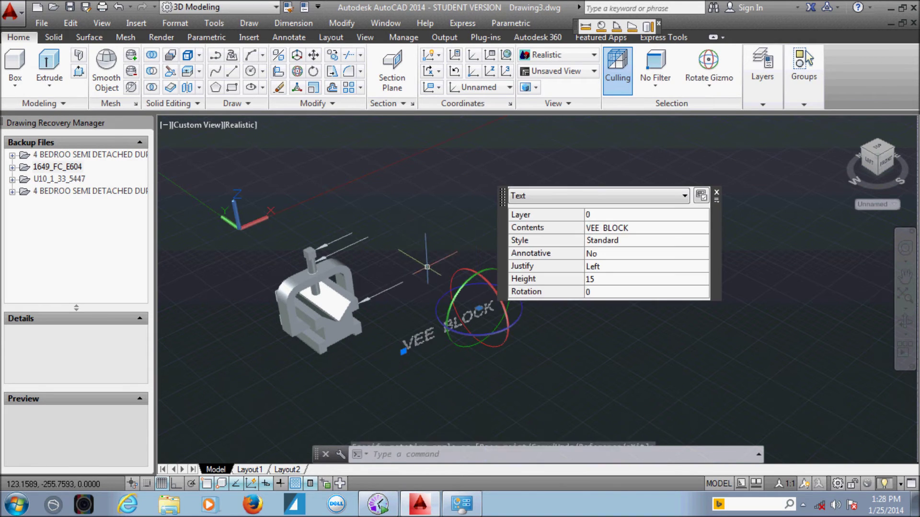
# Move the label to a new position and bring the whole vee-block model into view
pyautogui.click(404, 353)
pyautogui.click(403, 283)
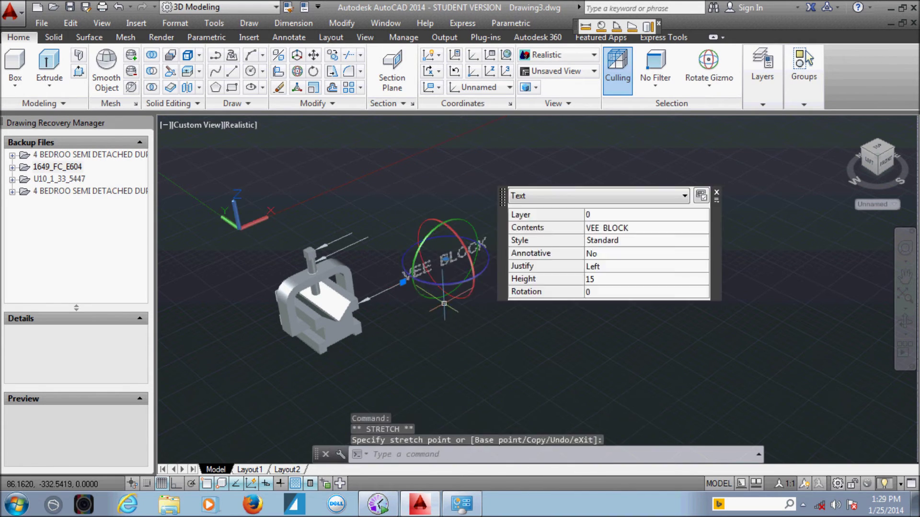
pyautogui.press('Escape')
pyautogui.scroll(2, 431, 274)
pyautogui.scroll(2, 429, 269)
pyautogui.moveTo(428, 270); pyautogui.dragTo(427, 267, button='middle')
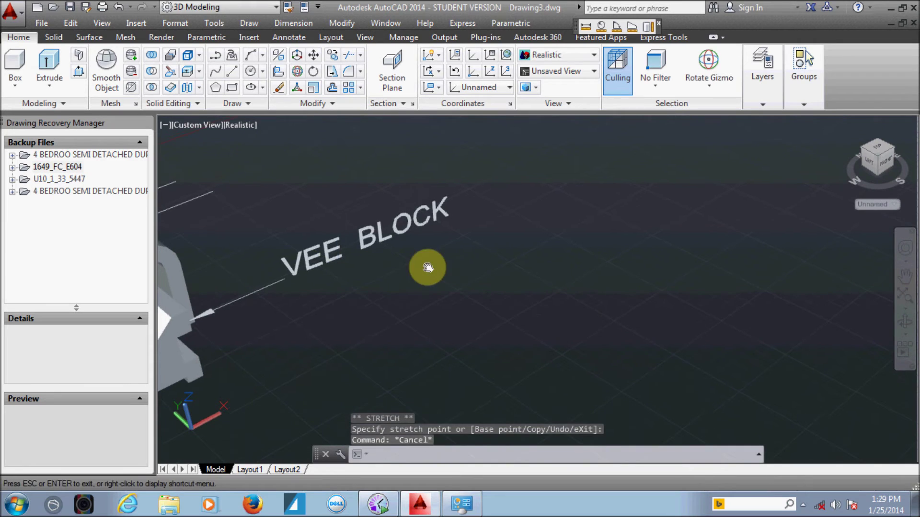
pyautogui.moveTo(427, 267); pyautogui.dragTo(513, 288)
pyautogui.press('Escape')
pyautogui.scroll(2, 538, 312)
# Stretch the leader's end grip toward the VEE BLOCK label
pyautogui.click(584, 282)
pyautogui.click(551, 286)
pyautogui.click(597, 277)
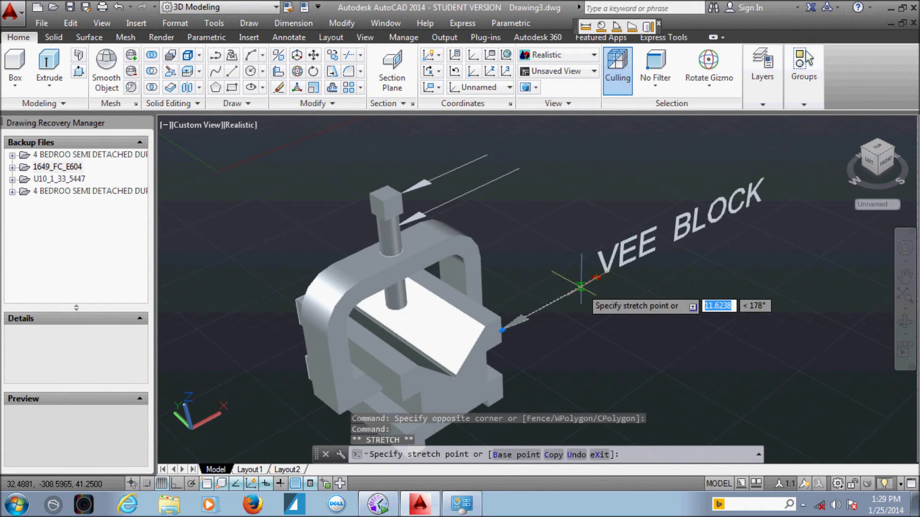
pyautogui.press('Escape')
pyautogui.press('Escape')
pyautogui.scroll(-2, 570, 282)
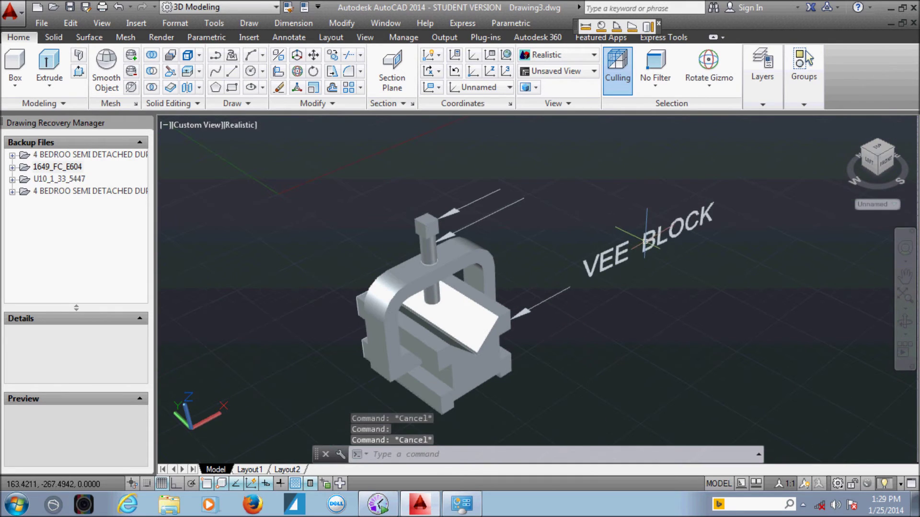
# Copy the VEE BLOCK label to a spot above the original
pyautogui.click(645, 236)
pyautogui.click(332, 70)
pyautogui.click(740, 373)
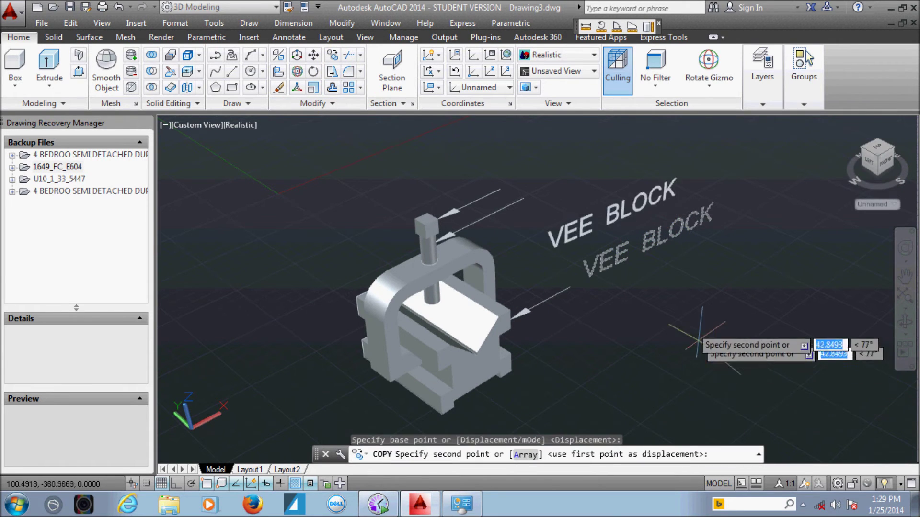
pyautogui.click(665, 285)
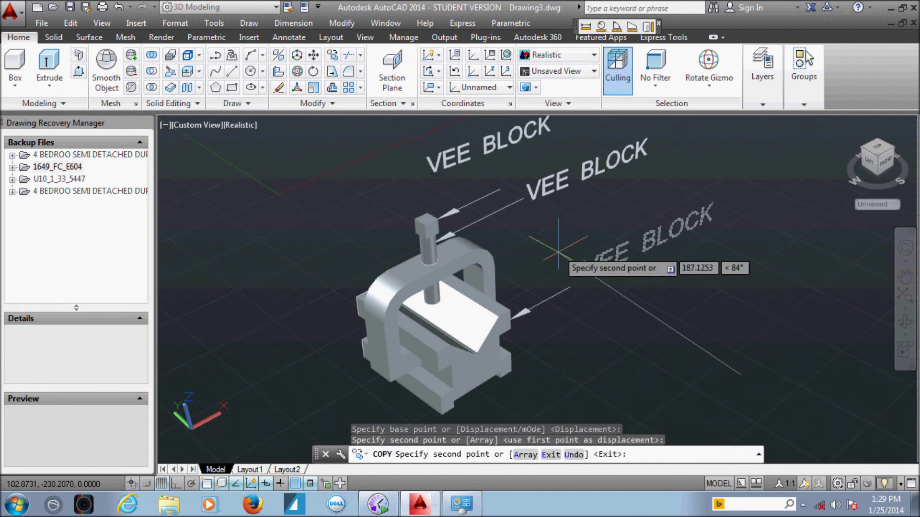
pyautogui.press('Escape')
pyautogui.scroll(2, 550, 252)
pyautogui.scroll(1, 550, 250)
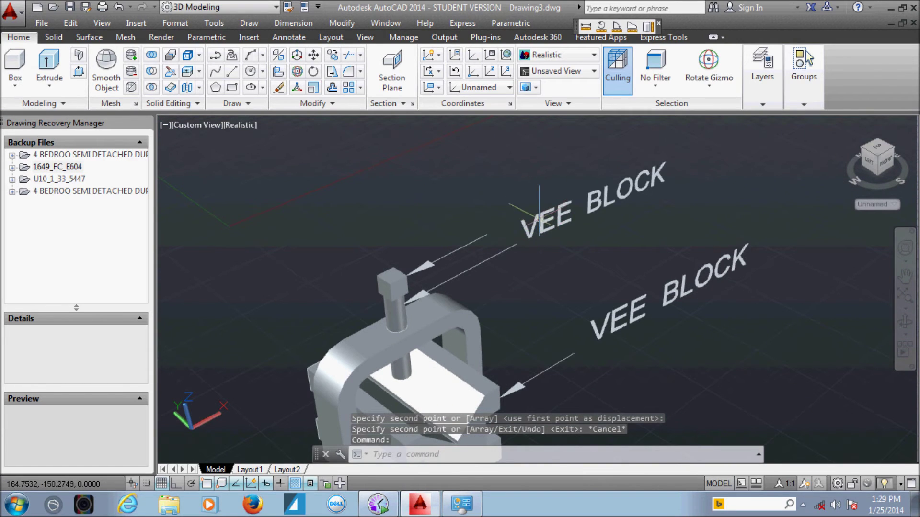
# Move the copy to the top leader's end and start retyping it as 'SCRE'
pyautogui.click(539, 229)
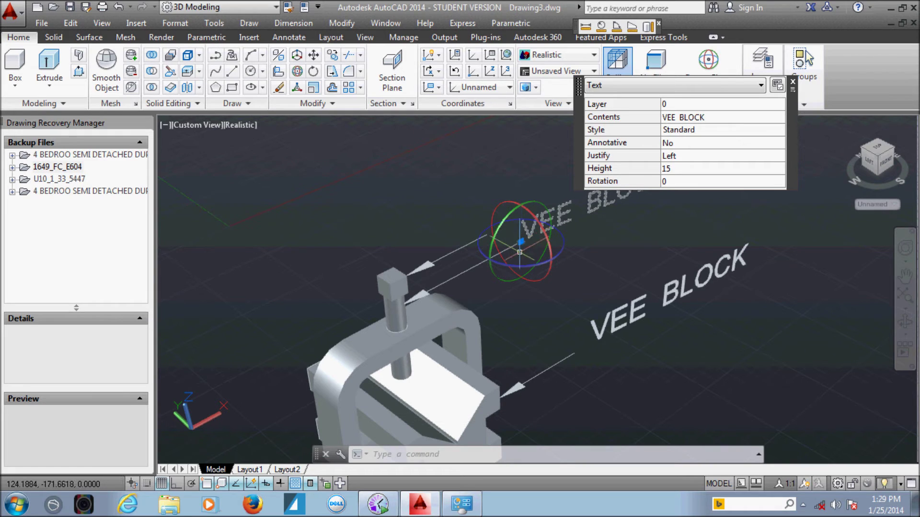
pyautogui.press('Escape')
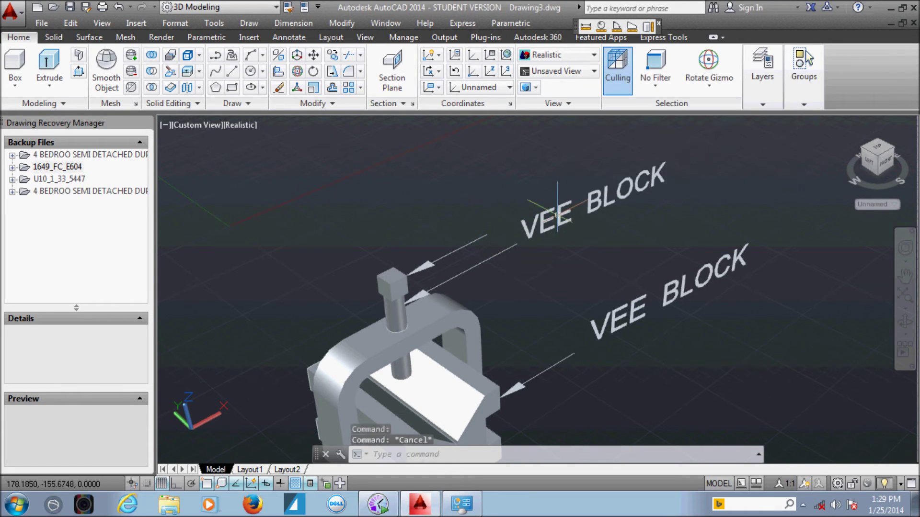
pyautogui.click(559, 219)
pyautogui.click(525, 236)
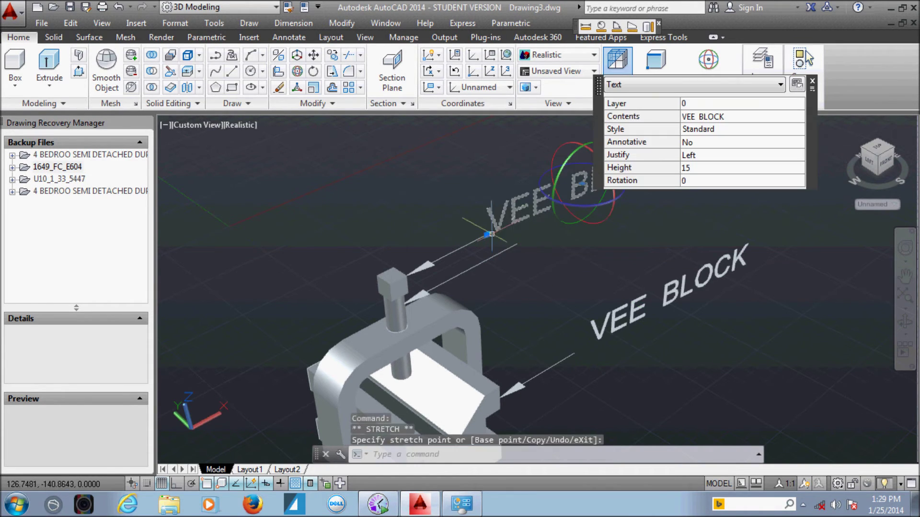
pyautogui.click(516, 209)
pyautogui.doubleClick(537, 223)
pyautogui.write('SC')
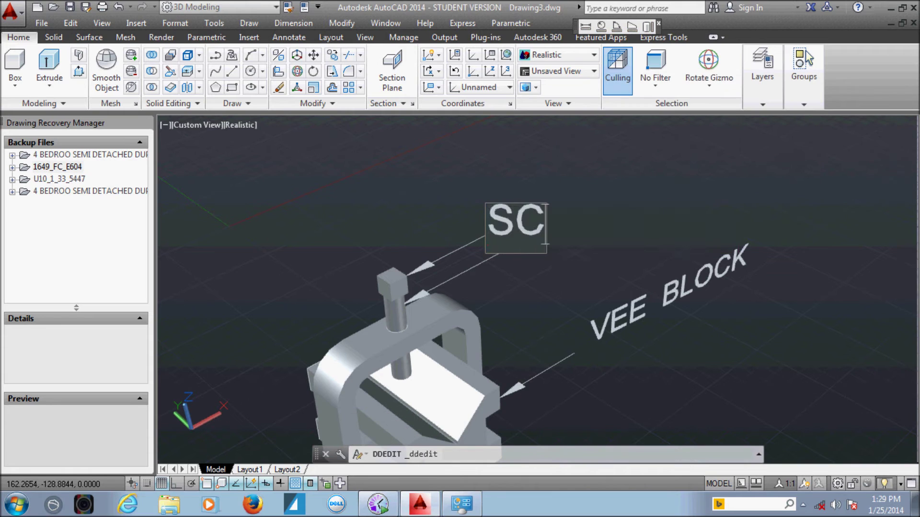
pyautogui.write('RE')
# Commit the upper label text as SCREW and window-select the middle leader
pyautogui.press('Return')
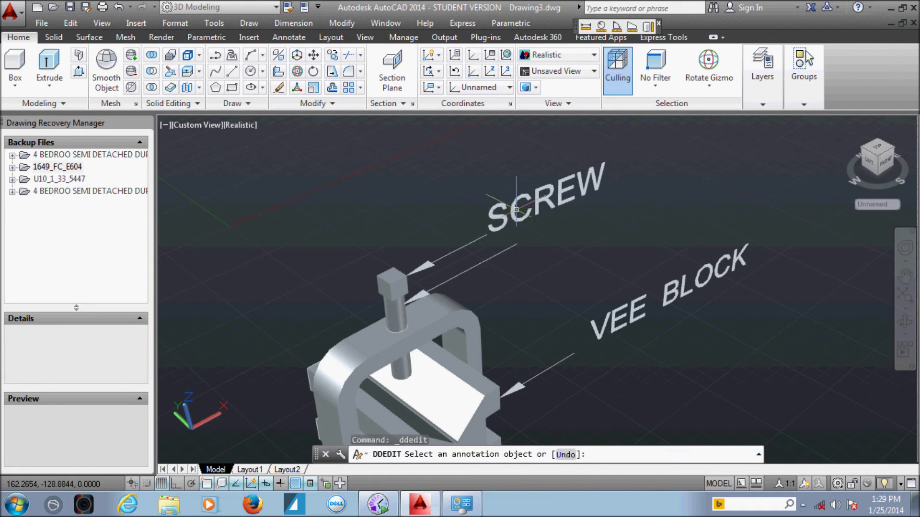
pyautogui.press('Escape')
pyautogui.click(493, 335)
pyautogui.click(479, 230)
# Start moving the leader, cancel the move, then select the SCREW label
pyautogui.write('m')
pyautogui.press('Return')
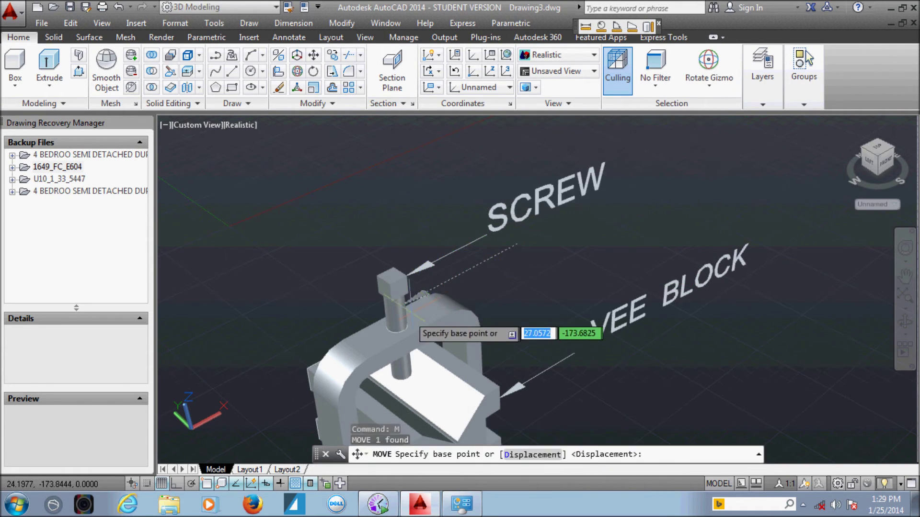
pyautogui.click(405, 304)
pyautogui.press('Escape')
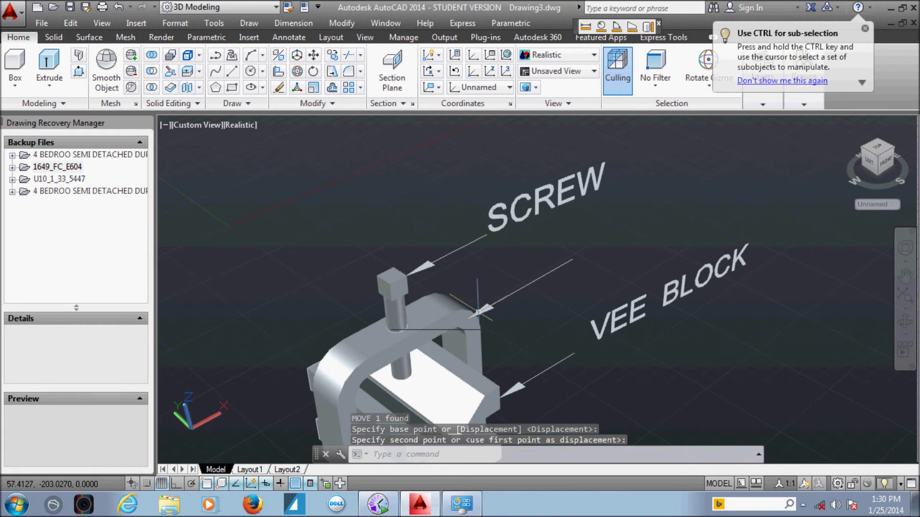
pyautogui.scroll(-3, 542, 293)
pyautogui.scroll(2, 595, 287)
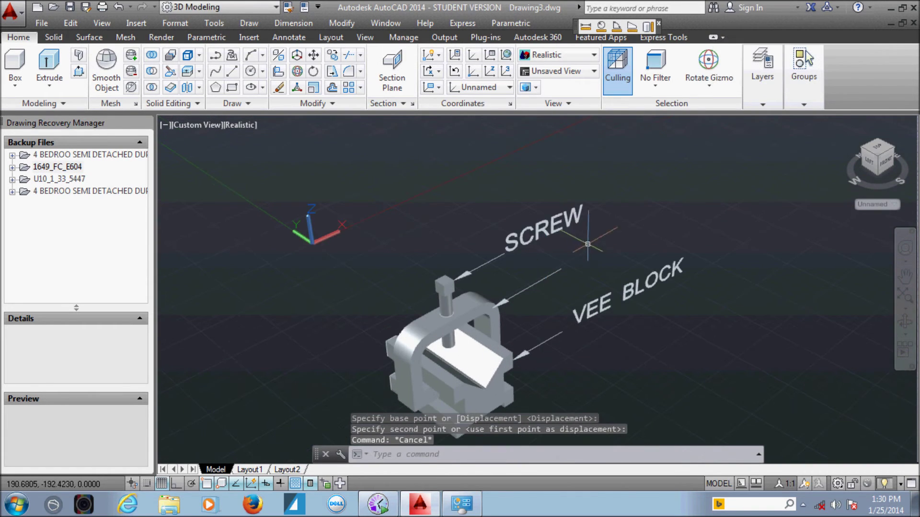
pyautogui.scroll(3, 623, 259)
pyautogui.click(484, 192)
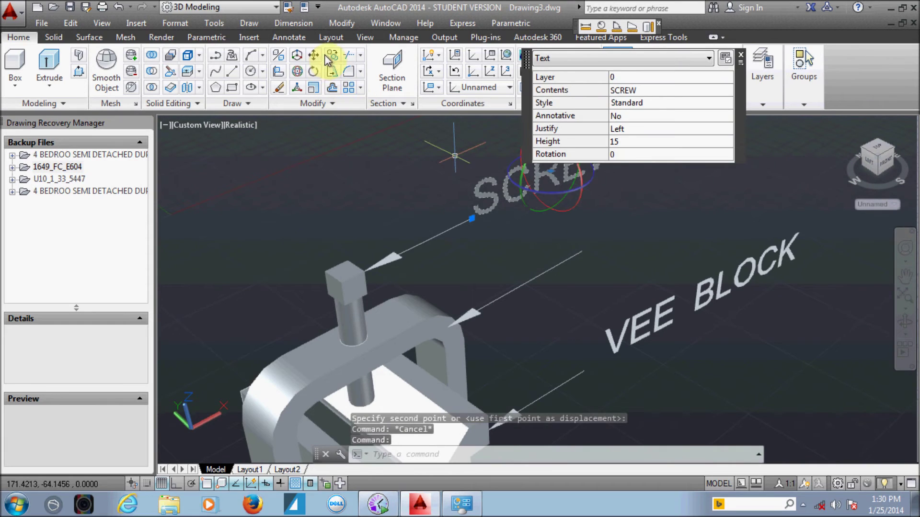
# Copy the SCREW label to the middle leader
pyautogui.click(327, 61)
pyautogui.click(472, 218)
pyautogui.scroll(1, 570, 293)
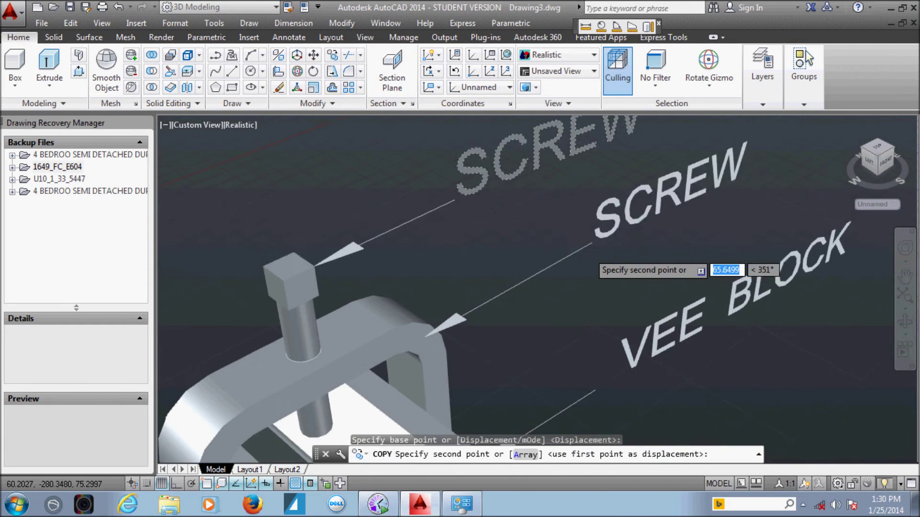
pyautogui.click(657, 281)
pyautogui.press('Return')
# Change the copied label's text to CLAMP
pyautogui.doubleClick(678, 233)
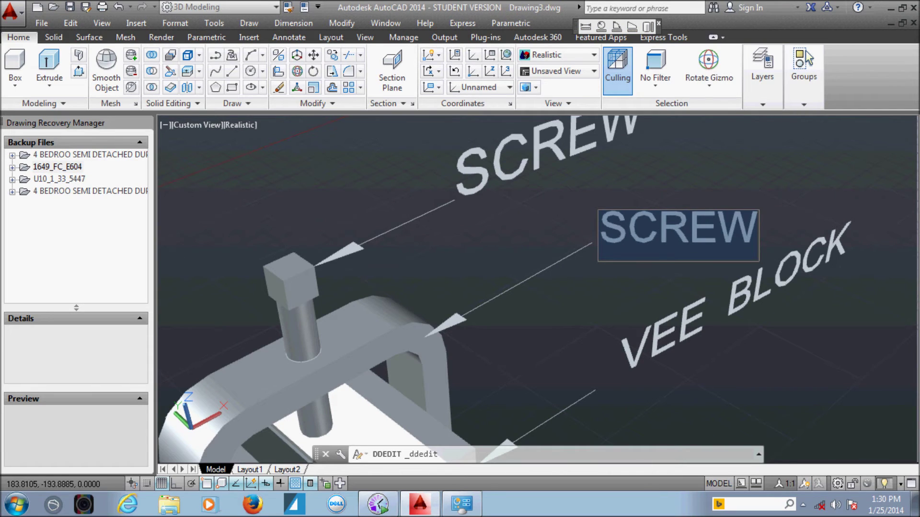
pyautogui.write('C')
pyautogui.press('Return')
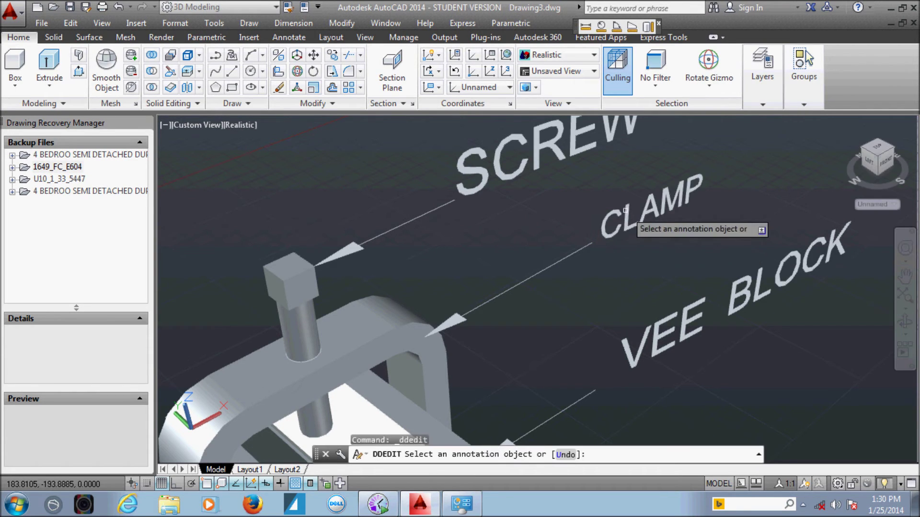
pyautogui.press('Escape')
pyautogui.scroll(-3, 479, 335)
# Set the SCREW, CLAMP and VEE BLOCK labels to text height 12
pyautogui.click(618, 161)
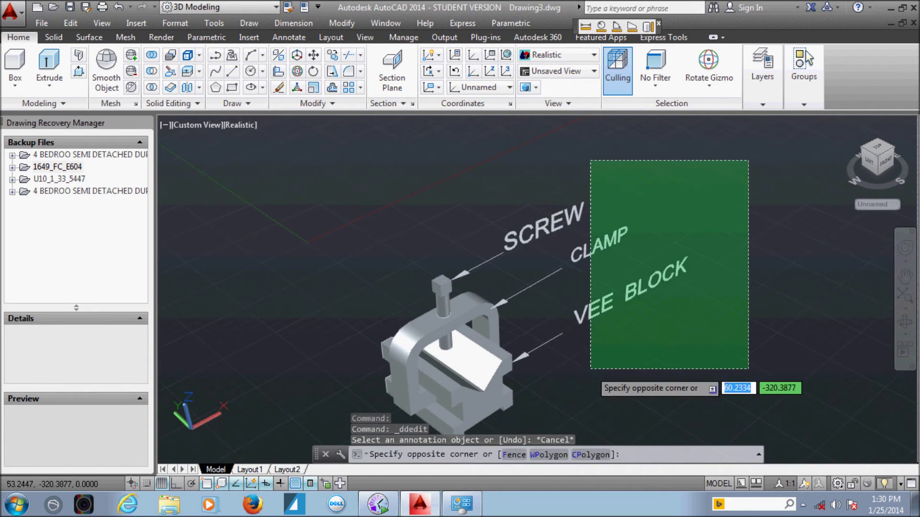
pyautogui.click(580, 375)
pyautogui.click(745, 319)
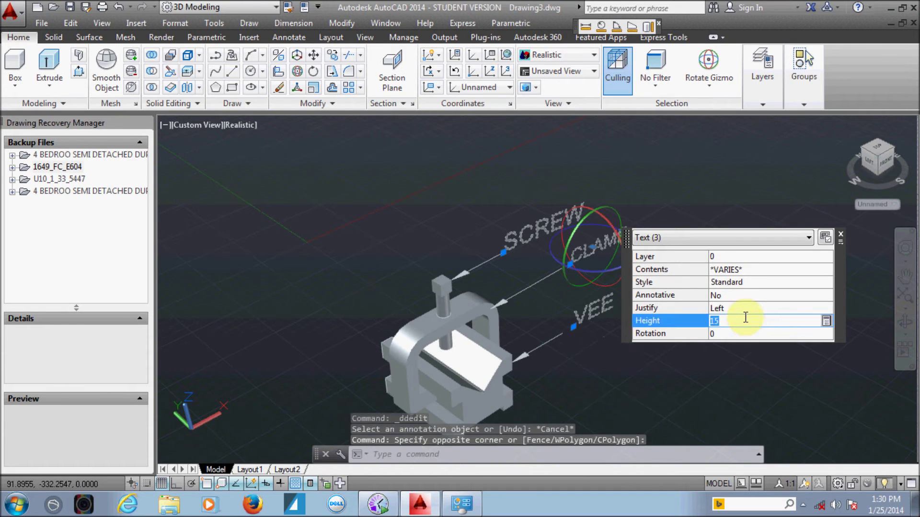
pyautogui.write('12')
pyautogui.press('Return')
pyautogui.press('Escape')
pyautogui.press('Escape')
pyautogui.scroll(-2, 522, 316)
pyautogui.scroll(-2, 522, 317)
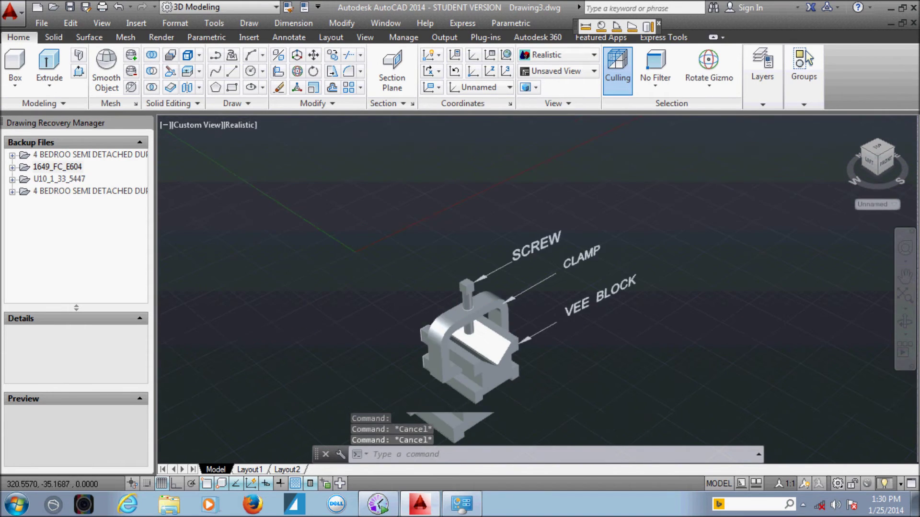
pyautogui.keyDown('shift'); pyautogui.moveTo(551, 359); pyautogui.dragTo(508, 326, button='middle'); pyautogui.keyUp('shift')
# View the model from the top, try and cancel a SCREW rotation, then view the back
pyautogui.click(884, 153)
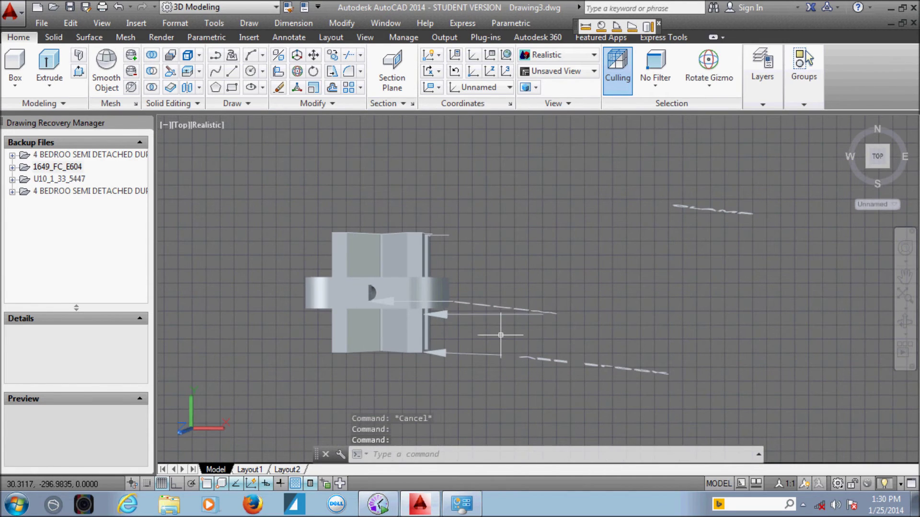
pyautogui.moveTo(609, 205)
pyautogui.keyDown('shift'); pyautogui.mouseDown(button='middle')
pyautogui.moveTo(571, 246)
pyautogui.moveTo(478, 266)
pyautogui.mouseUp(button='middle'); pyautogui.keyUp('shift')
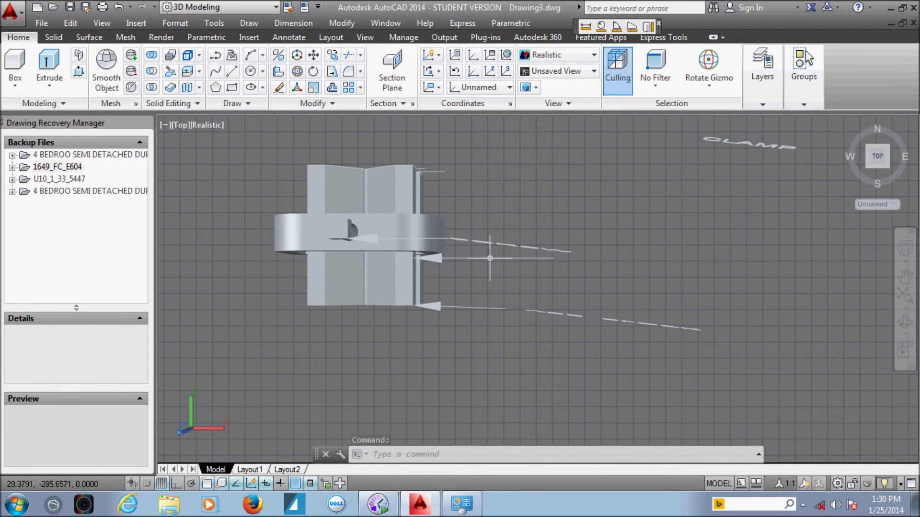
pyautogui.click(506, 247)
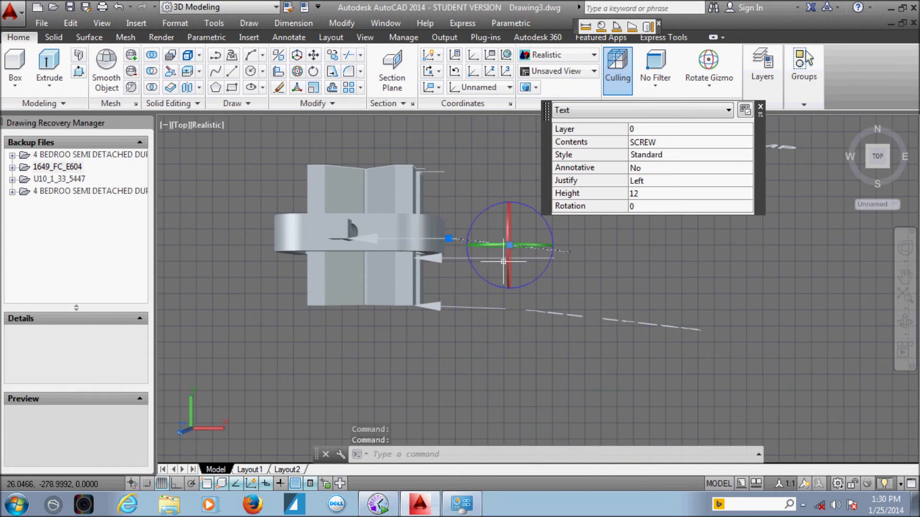
pyautogui.click(491, 204)
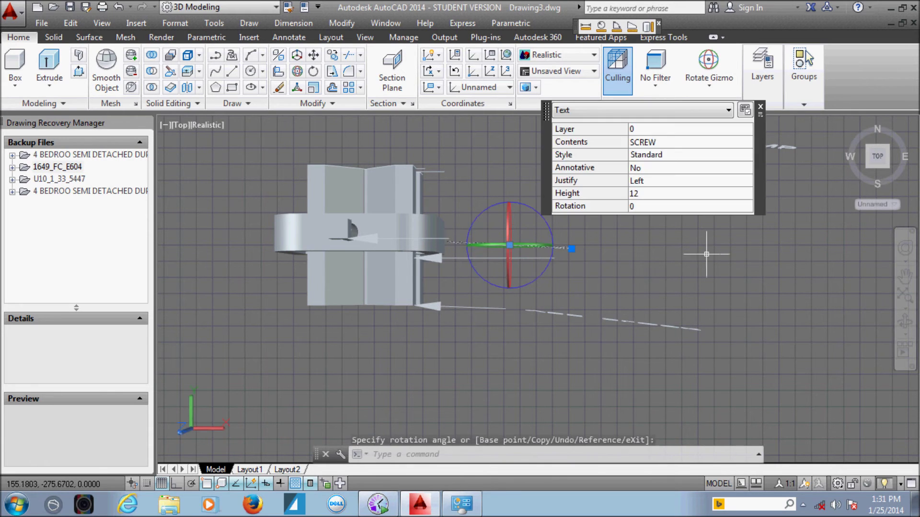
pyautogui.press('Escape')
pyautogui.click(857, 138)
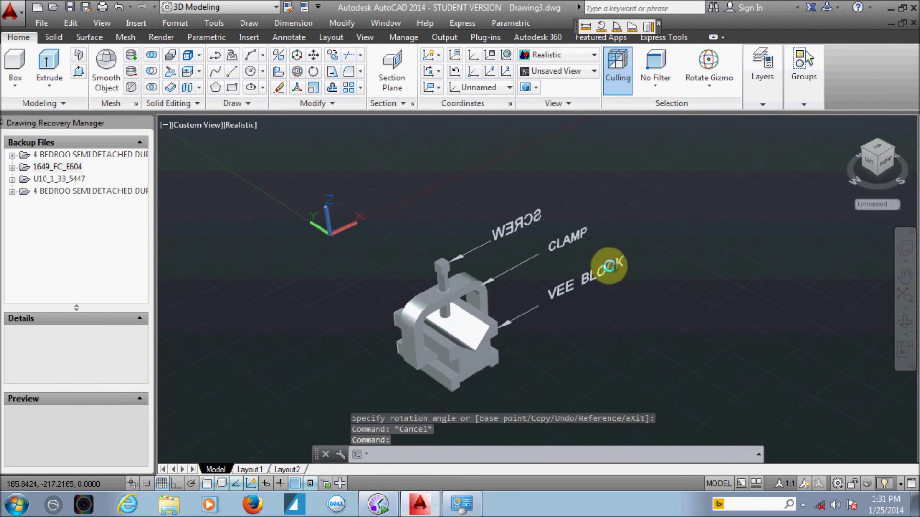
pyautogui.click(878, 164)
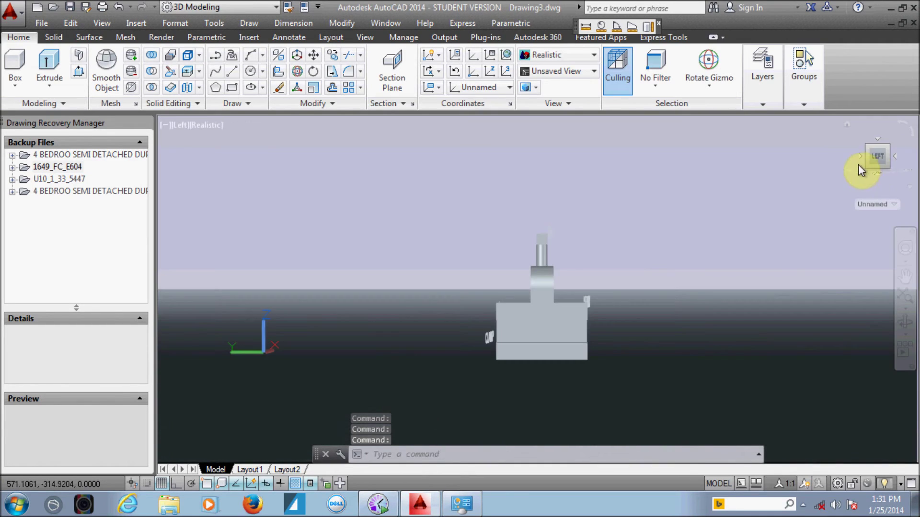
# In the top view, move the leader arrow beside the ring
pyautogui.click(860, 156)
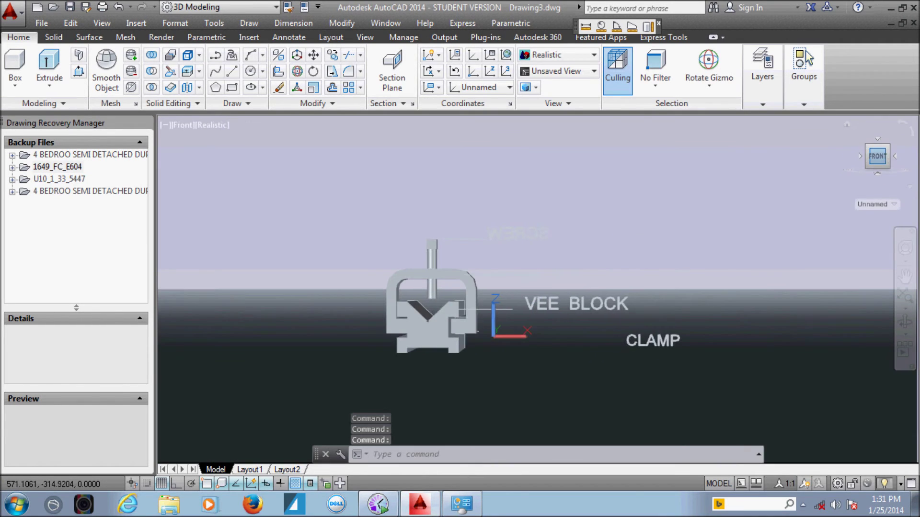
pyautogui.scroll(3, 498, 302)
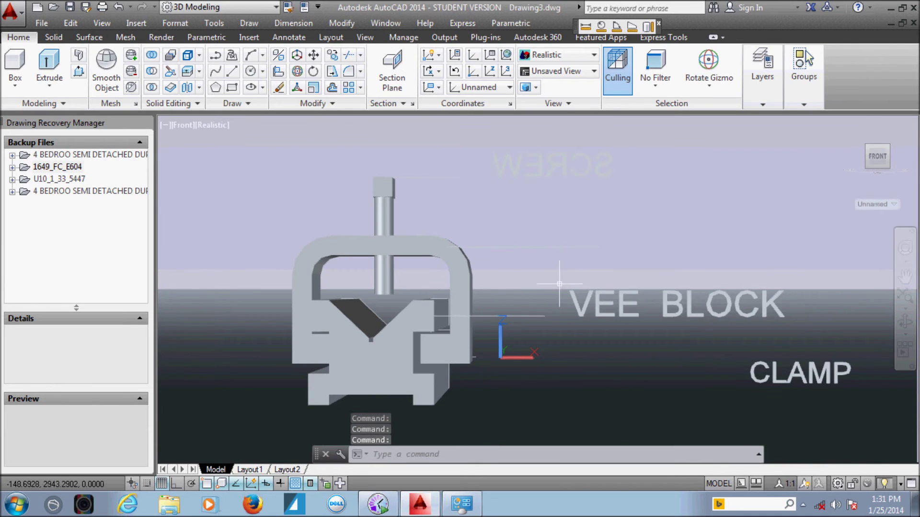
pyautogui.click(879, 147)
pyautogui.scroll(2, 467, 316)
pyautogui.scroll(1, 467, 316)
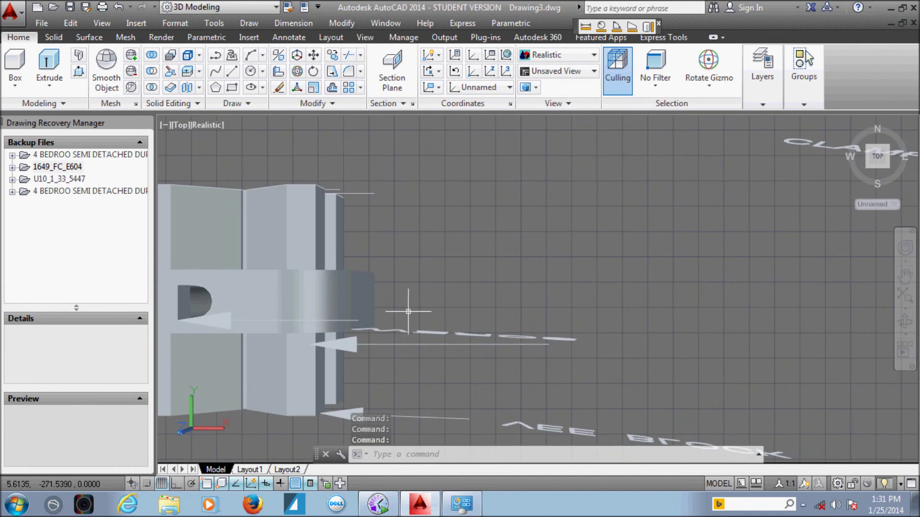
pyautogui.scroll(2, 467, 314)
pyautogui.click(525, 291)
pyautogui.write('M')
pyautogui.press('Return')
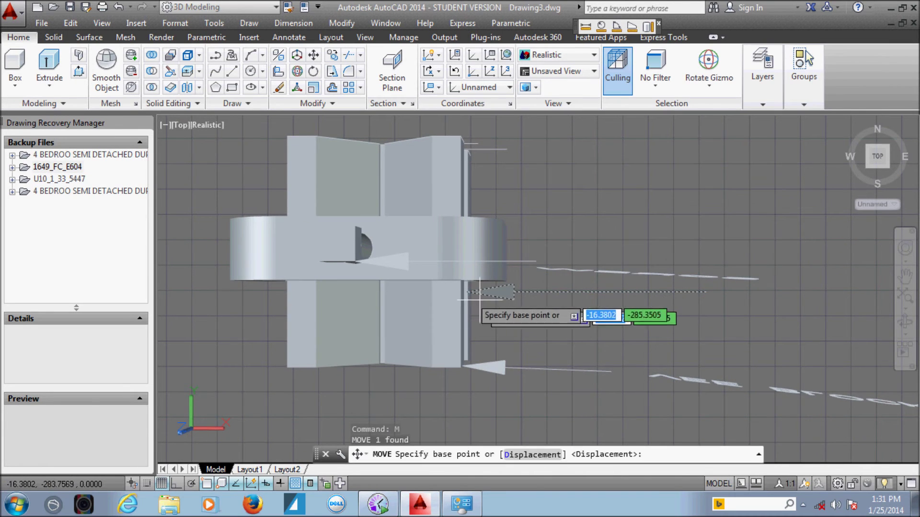
pyautogui.click(461, 298)
pyautogui.click(509, 238)
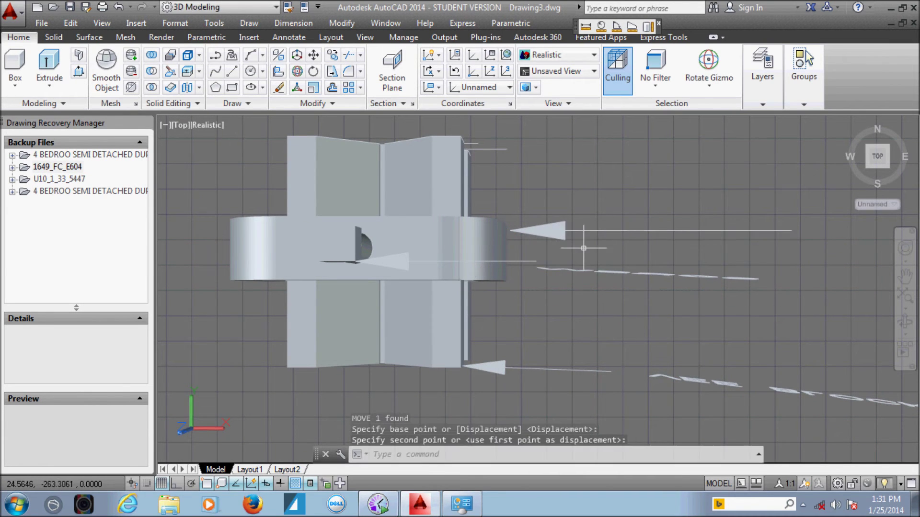
# Try rotating the SCREW text twice, cancelling both attempts
pyautogui.scroll(-2, 535, 288)
pyautogui.click(615, 279)
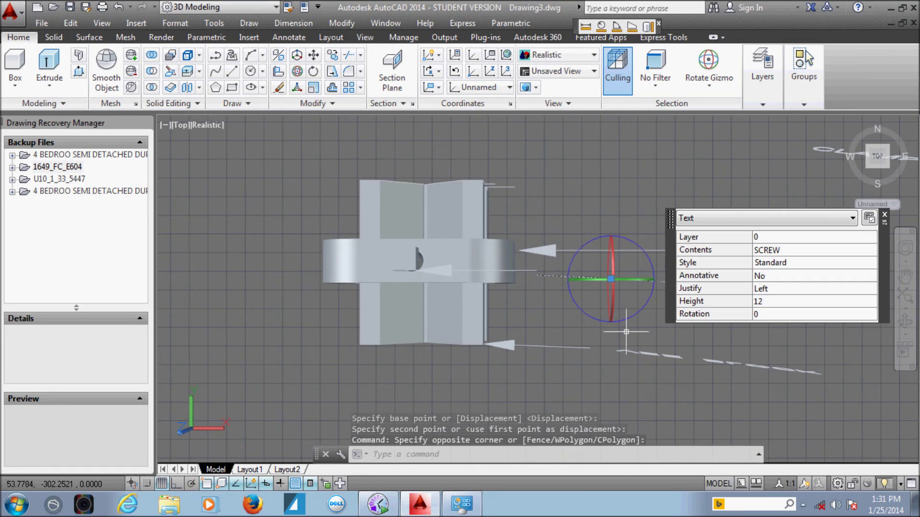
pyautogui.click(572, 264)
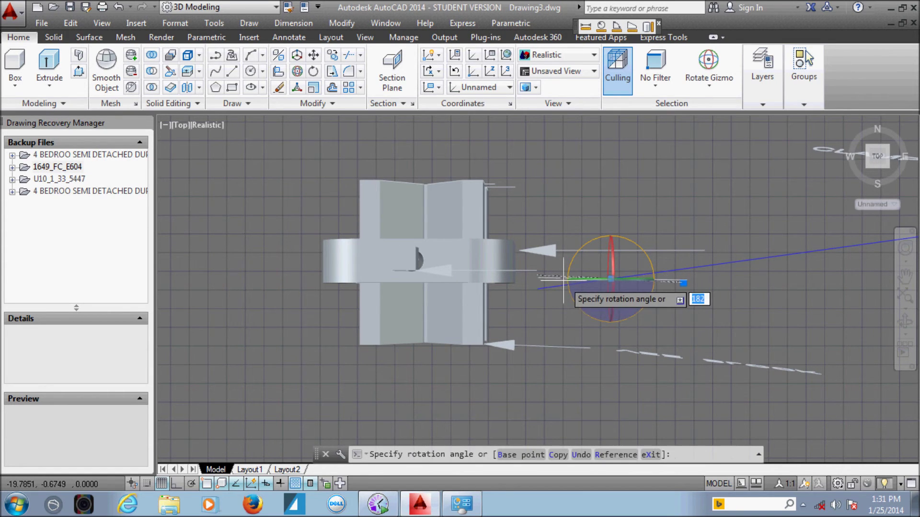
pyautogui.press('Escape')
pyautogui.scroll(1, 575, 283)
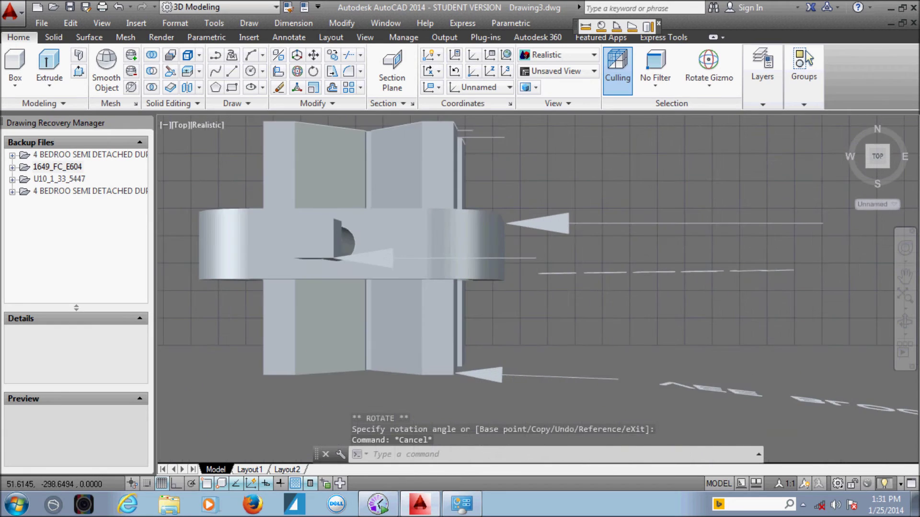
pyautogui.scroll(1, 595, 278)
pyautogui.click(598, 278)
pyautogui.click(584, 293)
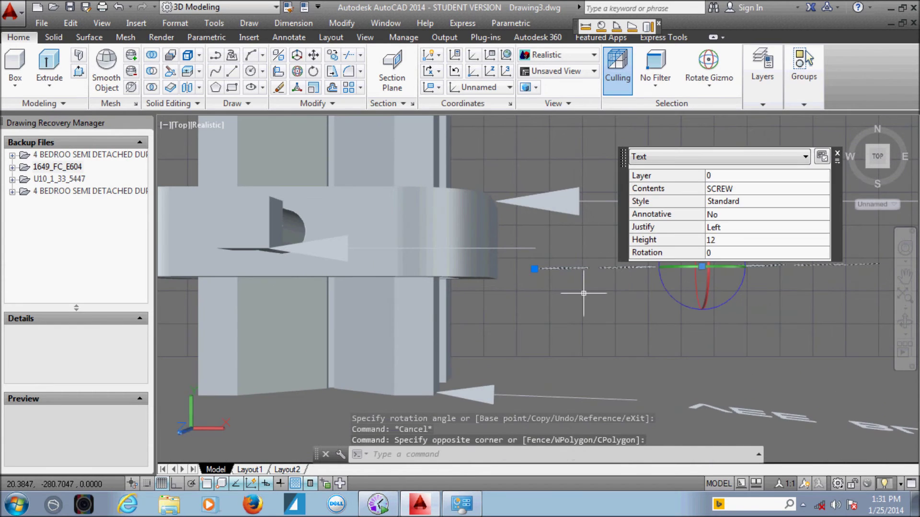
pyautogui.click(675, 294)
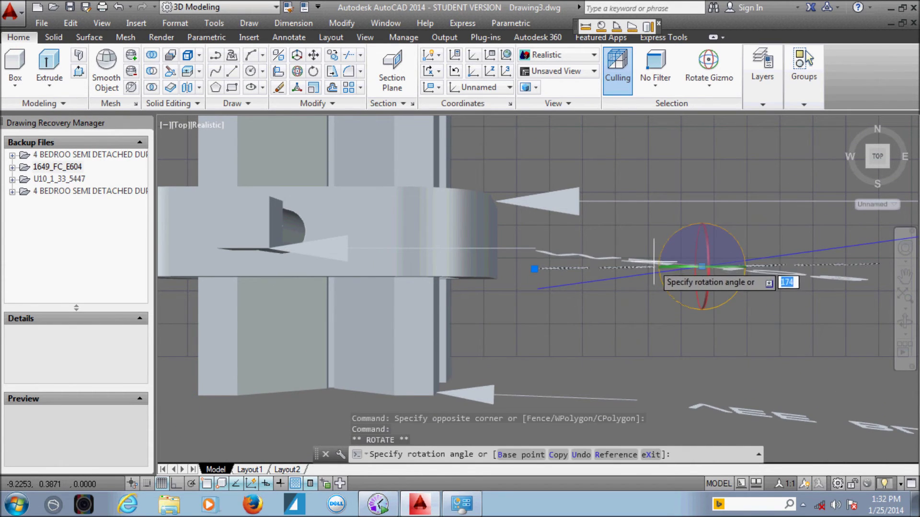
pyautogui.press('Escape')
pyautogui.press('Escape')
pyautogui.scroll(-3, 481, 206)
pyautogui.scroll(1, 479, 216)
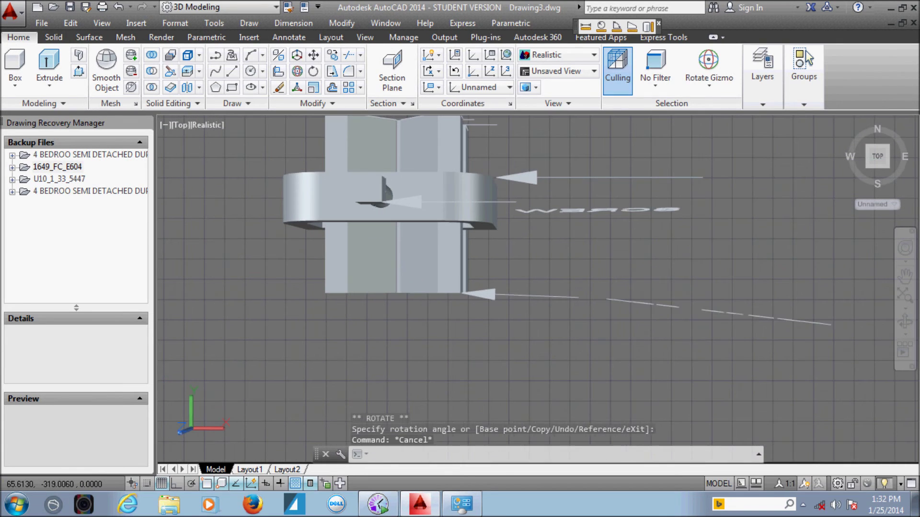
# Move the VEE BLOCK text slightly to the right after a cancelled rotation
pyautogui.click(618, 301)
pyautogui.click(613, 327)
pyautogui.click(667, 319)
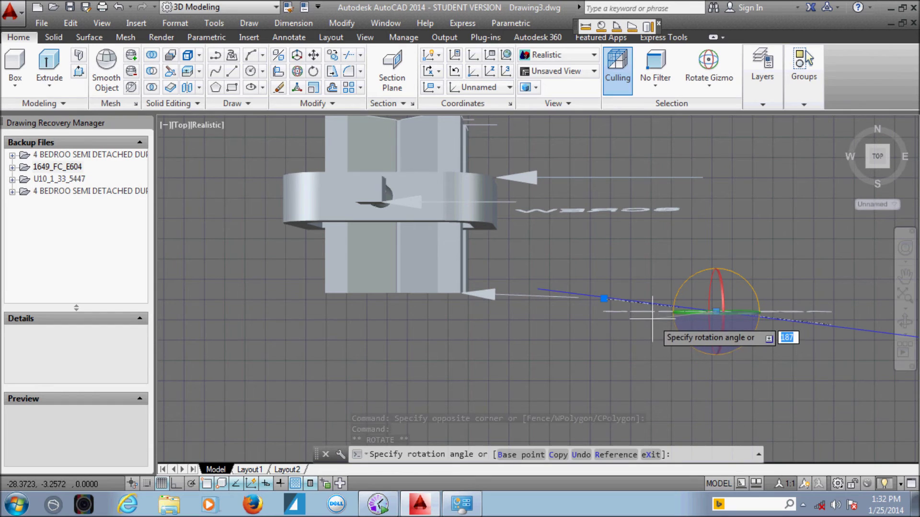
pyautogui.press('Escape')
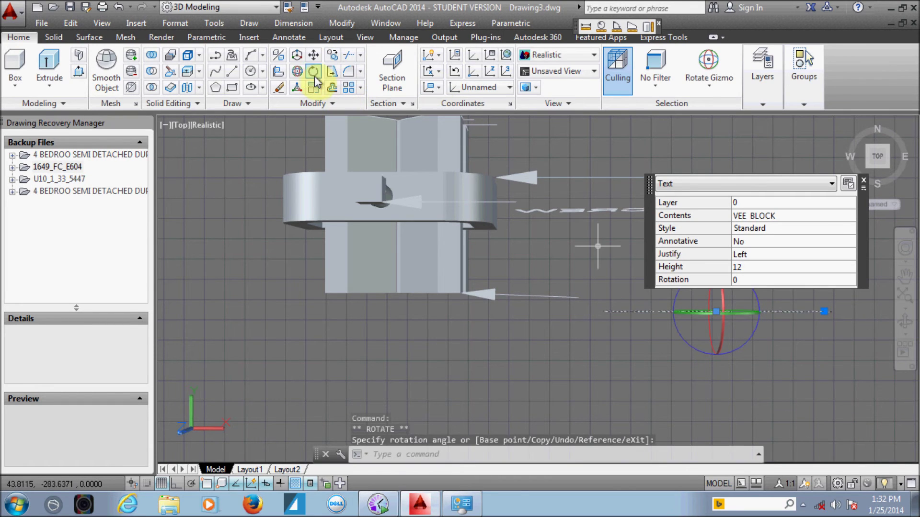
pyautogui.click(313, 54)
pyautogui.click(608, 365)
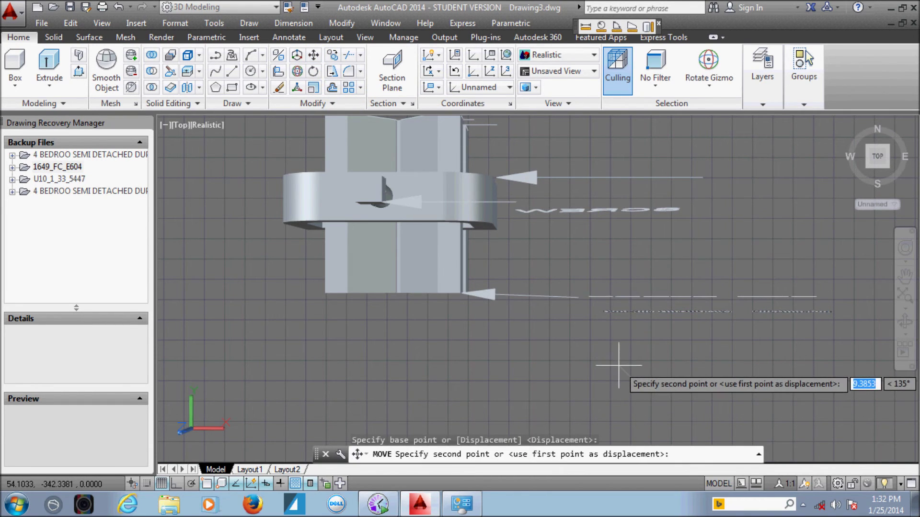
pyautogui.click(623, 365)
pyautogui.scroll(-2, 667, 205)
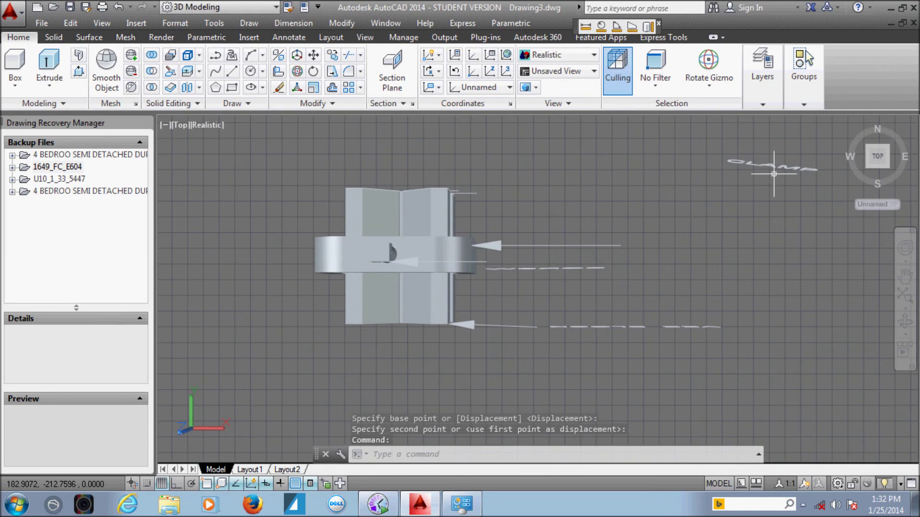
# Flip the CLAMP text around with a grip rotate
pyautogui.click(737, 168)
pyautogui.click(881, 213)
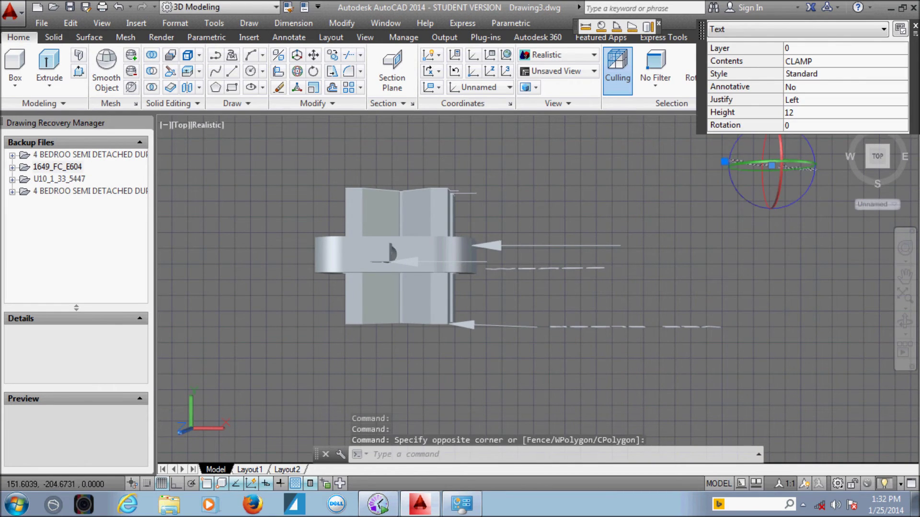
pyautogui.click(724, 161)
pyautogui.scroll(1, 618, 249)
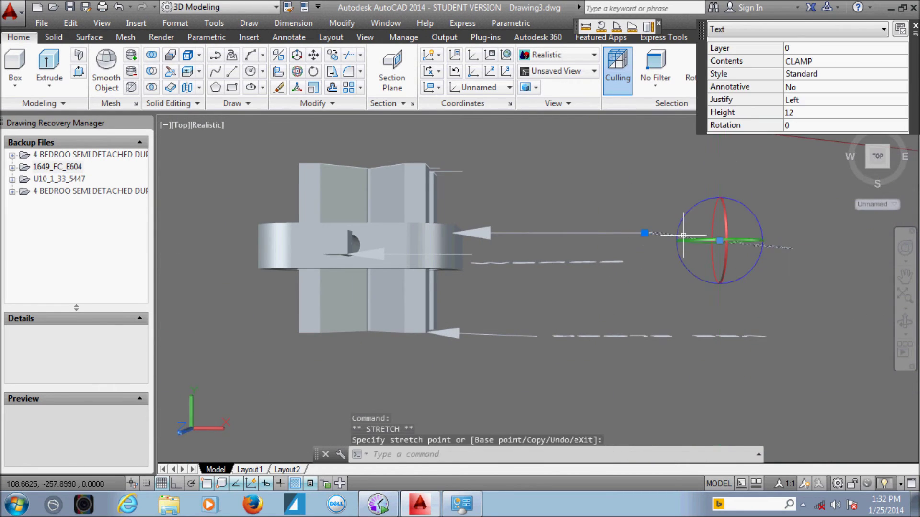
pyautogui.click(681, 260)
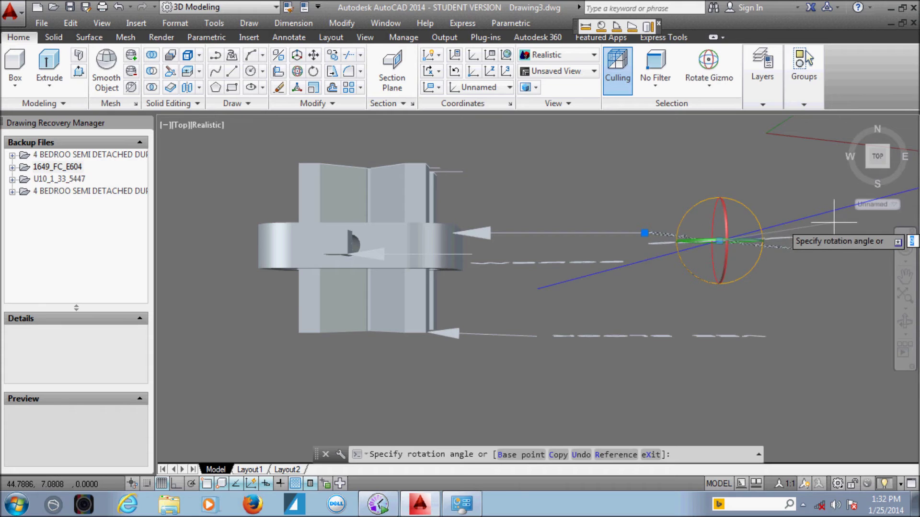
pyautogui.click(834, 223)
pyautogui.click(672, 243)
pyautogui.click(673, 237)
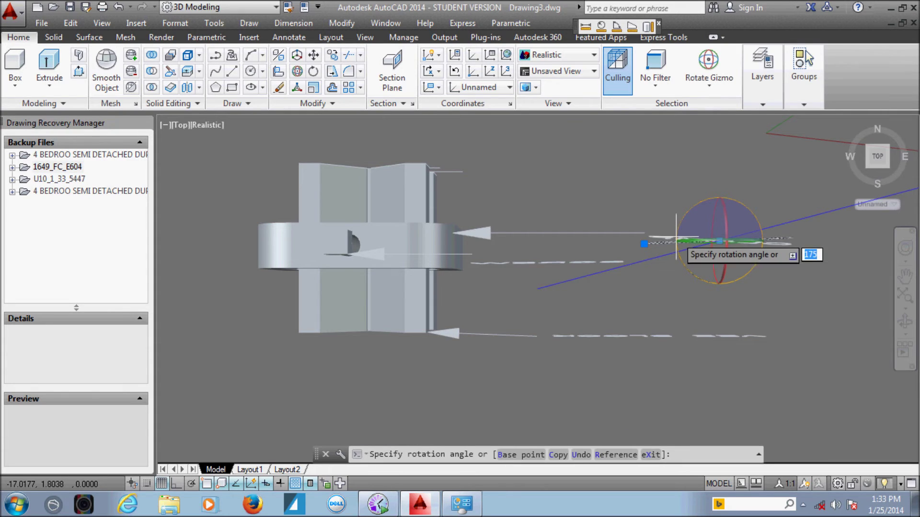
pyautogui.click(677, 240)
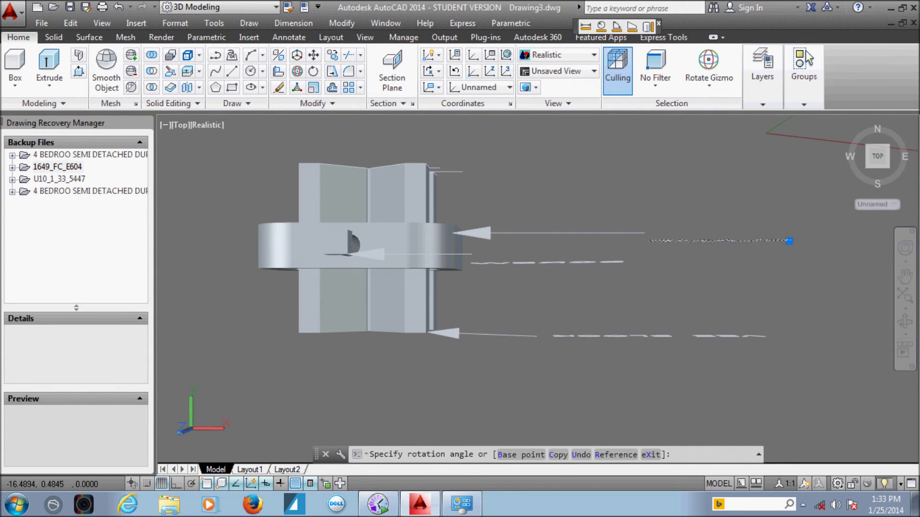
# Move the CLAMP text beside its leader and switch to the left view
pyautogui.click(314, 57)
pyautogui.click(782, 305)
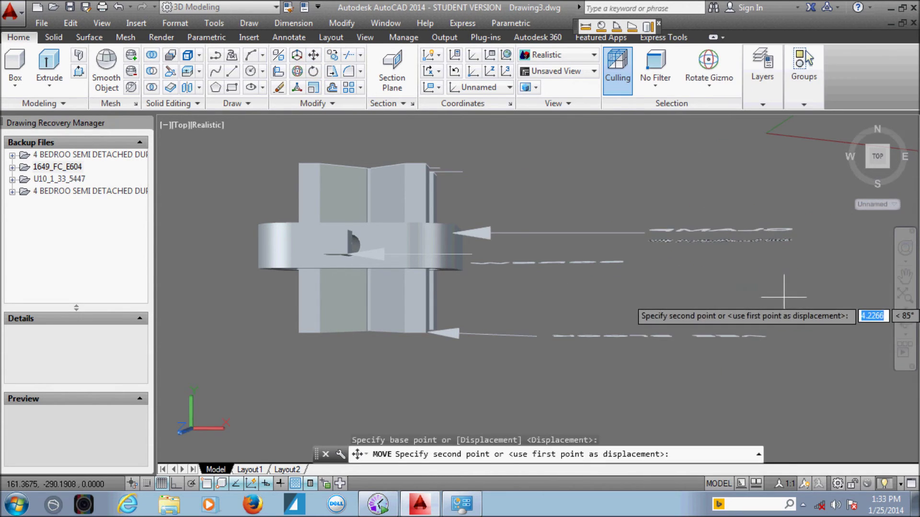
pyautogui.click(786, 293)
pyautogui.click(866, 146)
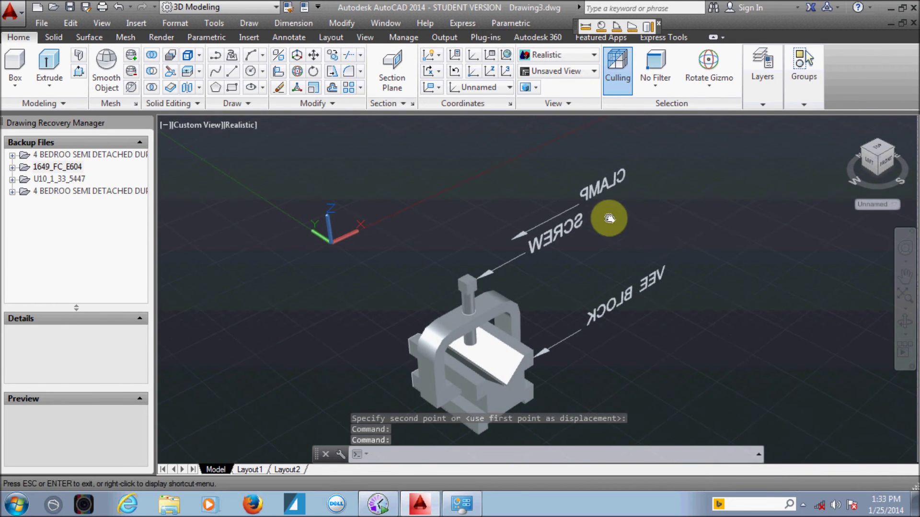
# Orbit and pan to an angled view, then try selecting the CLAMP text
pyautogui.moveTo(610, 220)
pyautogui.keyDown('shift'); pyautogui.mouseDown(button='middle')
pyautogui.moveTo(559, 250)
pyautogui.moveTo(627, 261)
pyautogui.mouseUp(button='middle'); pyautogui.keyUp('shift')
pyautogui.moveTo(516, 223)
pyautogui.mouseDown(button='middle')
pyautogui.moveTo(542, 270)
pyautogui.moveTo(493, 267)
pyautogui.mouseUp(button='middle')
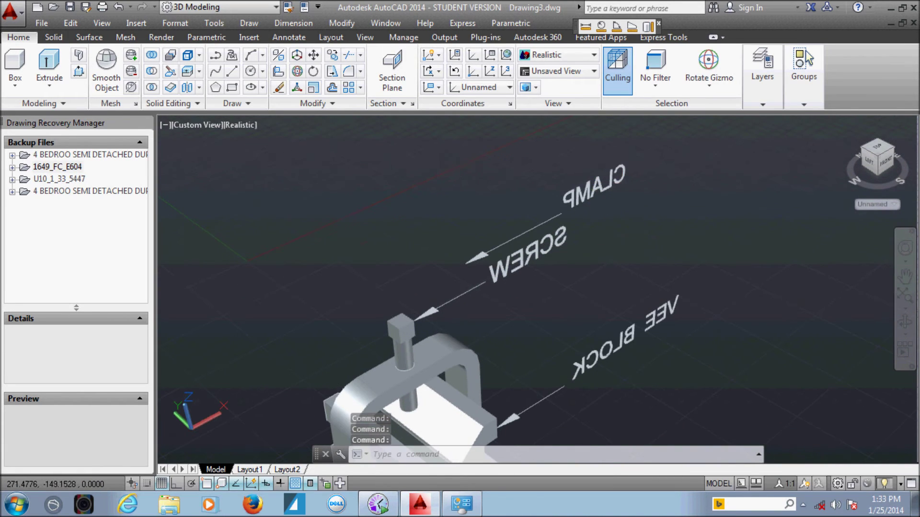
pyautogui.click(613, 179)
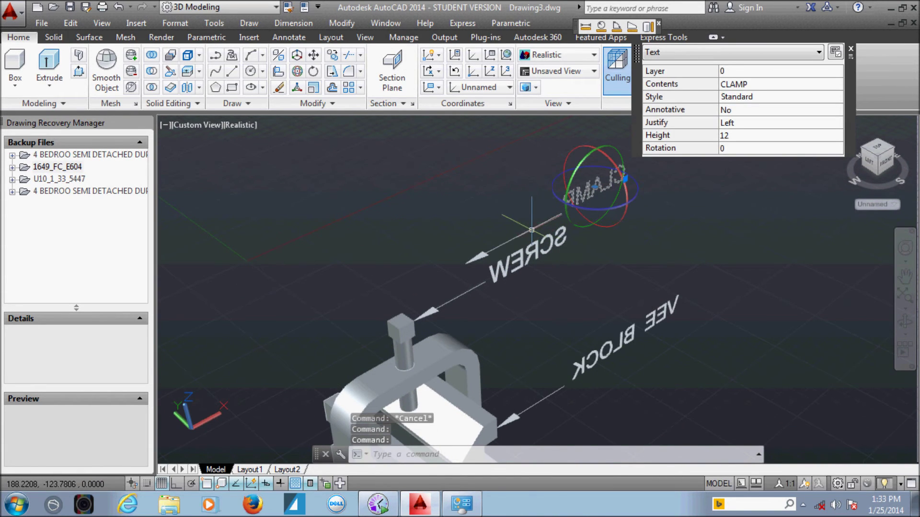
pyautogui.click(520, 234)
pyautogui.scroll(2, 479, 221)
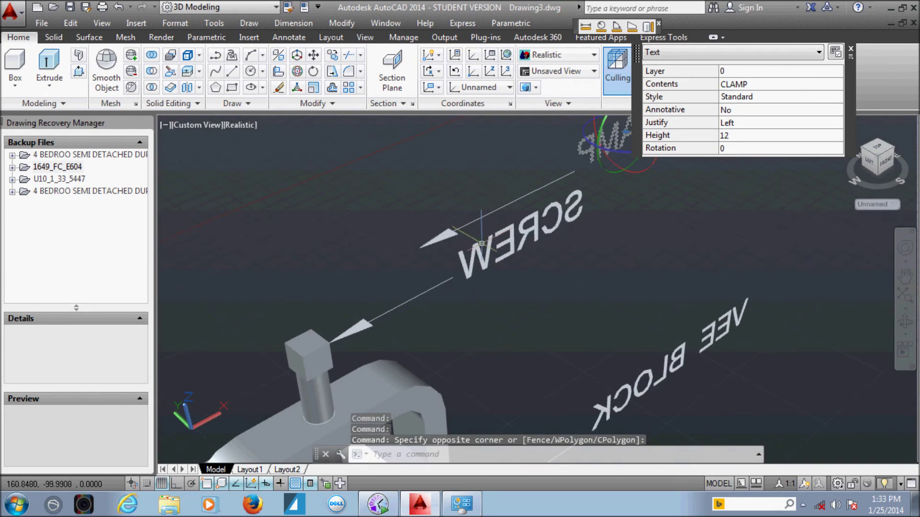
pyautogui.click(428, 249)
# Try selecting the leader arrow and CLAMP text, then clear the selection
pyautogui.click(440, 200)
pyautogui.click(424, 242)
pyautogui.click(455, 202)
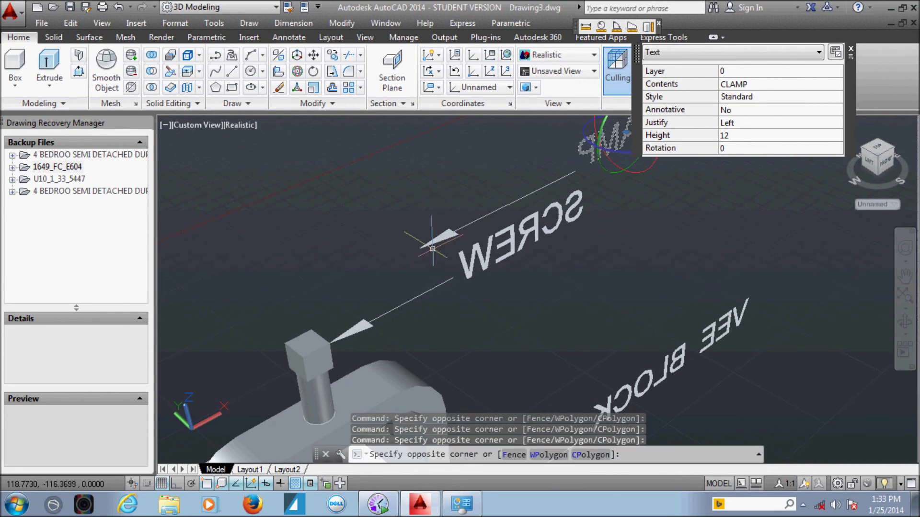
pyautogui.scroll(-2, 551, 282)
pyautogui.press('Escape')
pyautogui.press('Escape')
pyautogui.click(621, 176)
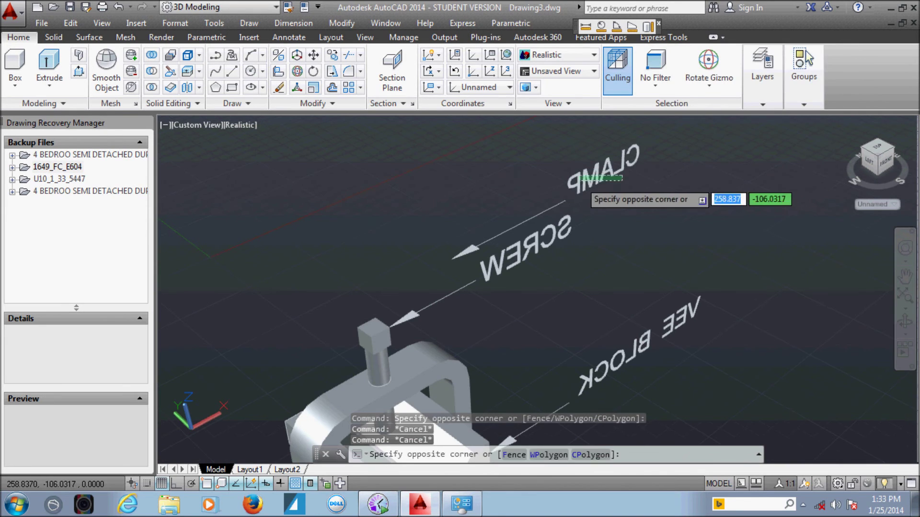
pyautogui.click(579, 180)
pyautogui.click(524, 200)
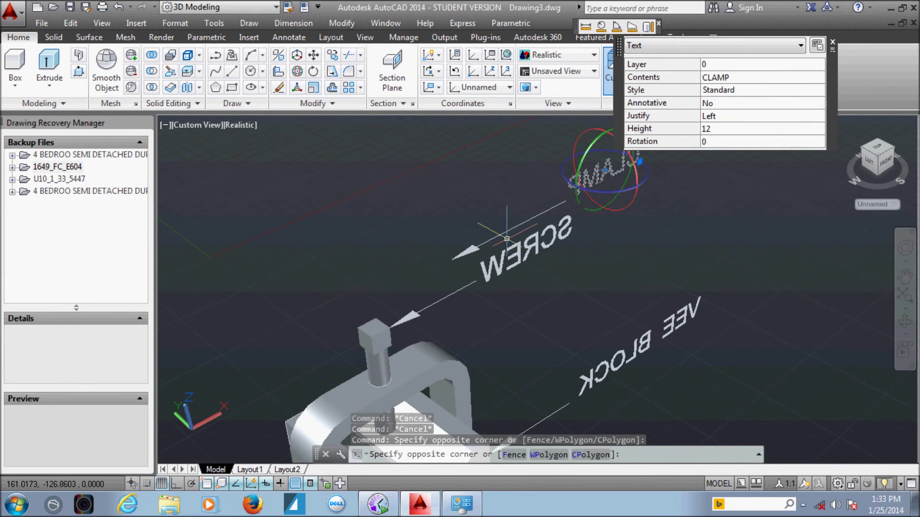
pyautogui.click(466, 272)
pyautogui.press('Escape')
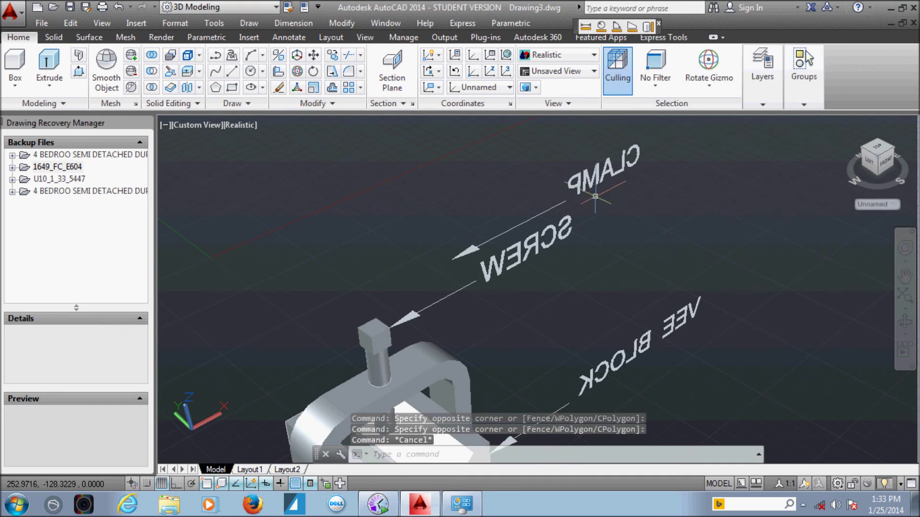
# Move the middle leader down so its arrow points at the clamp frame
pyautogui.click(559, 205)
pyautogui.click(556, 190)
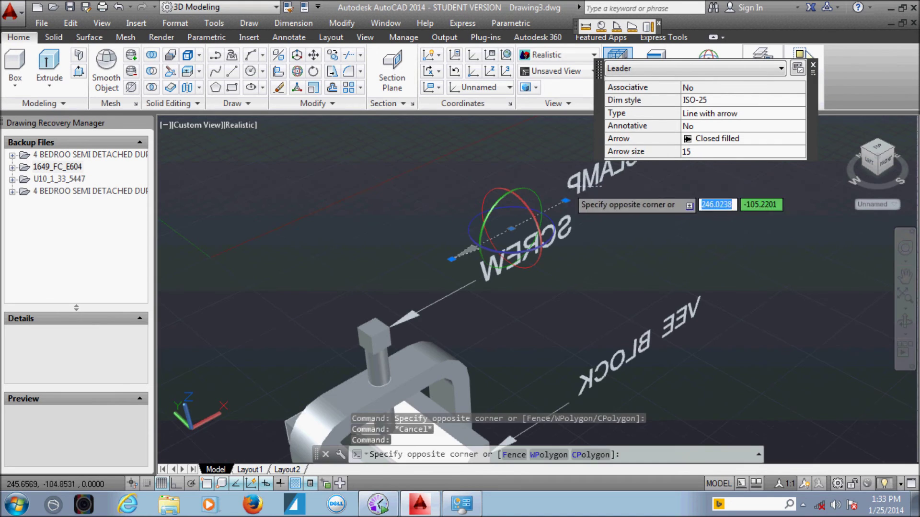
pyautogui.click(313, 55)
pyautogui.click(452, 260)
pyautogui.click(459, 318)
# Move the CLAMP text to the end of its leader and return to the left view
pyautogui.click(561, 201)
pyautogui.click(645, 140)
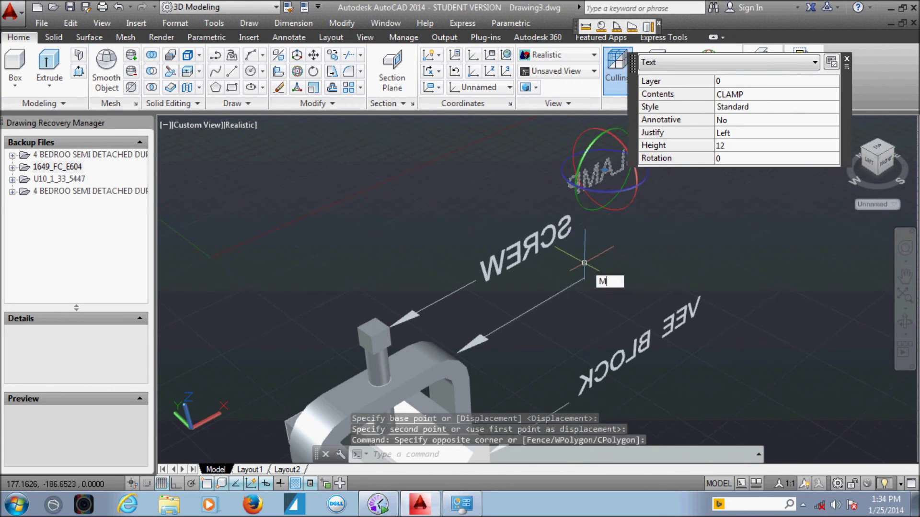
pyautogui.press('Return')
pyautogui.click(638, 160)
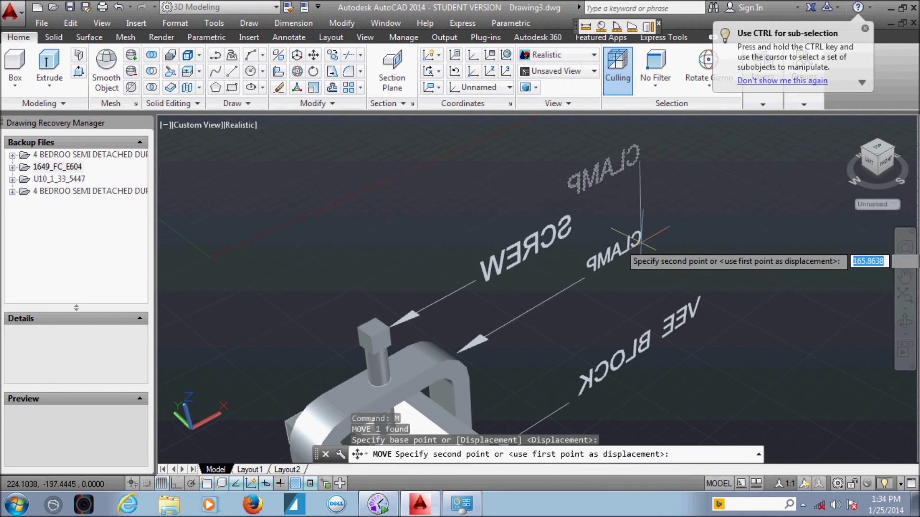
pyautogui.click(645, 242)
pyautogui.scroll(-1, 704, 206)
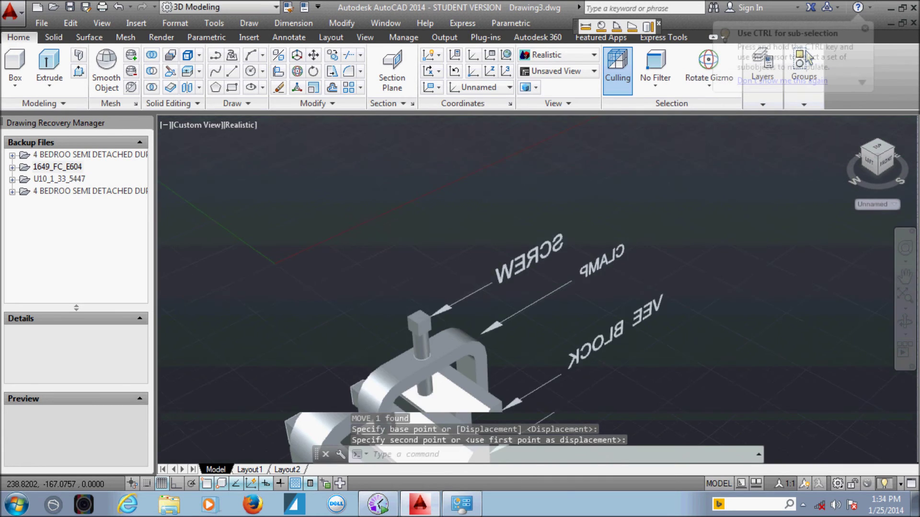
pyautogui.scroll(-2, 798, 142)
pyautogui.click(876, 167)
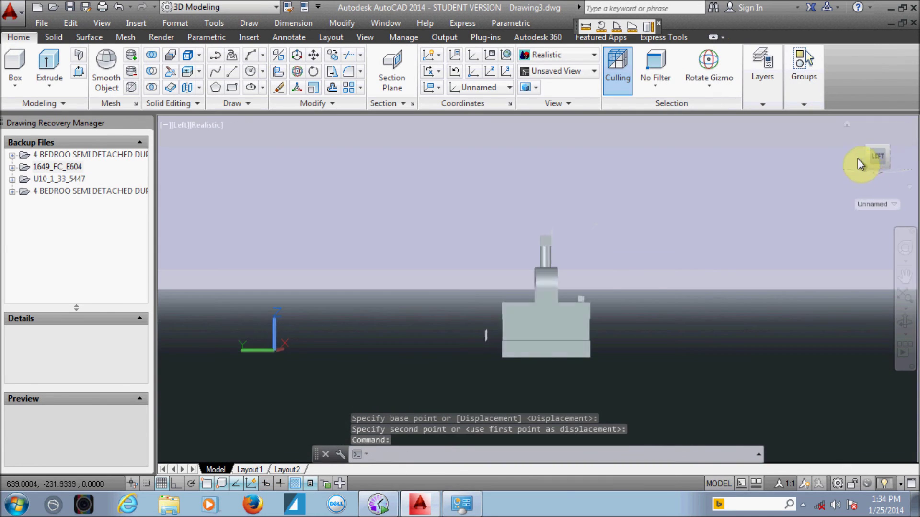
pyautogui.click(858, 159)
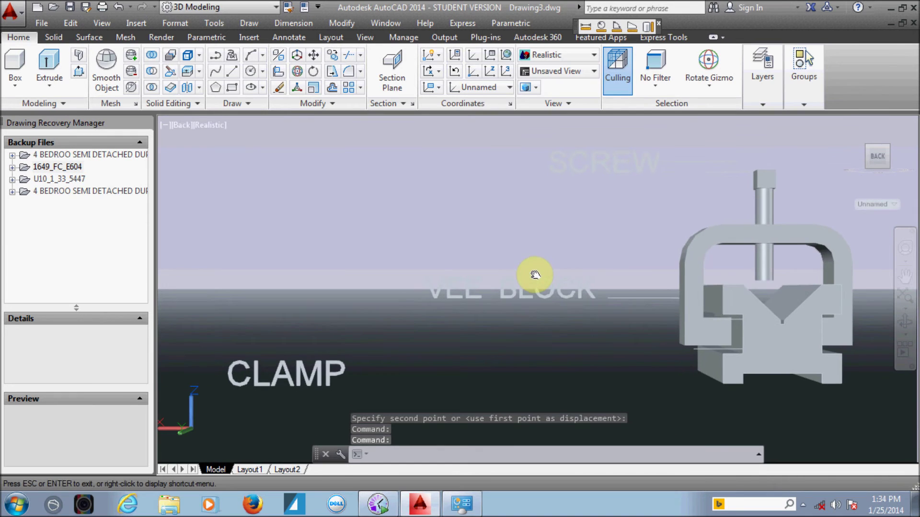
pyautogui.moveTo(877, 158)
pyautogui.mouseDown()
pyautogui.moveTo(841, 156)
pyautogui.moveTo(843, 173)
pyautogui.mouseUp()
pyautogui.scroll(1, 534, 230)
pyautogui.scroll(1, 534, 231)
pyautogui.scroll(2, 534, 230)
pyautogui.click(534, 231)
pyautogui.click(602, 214)
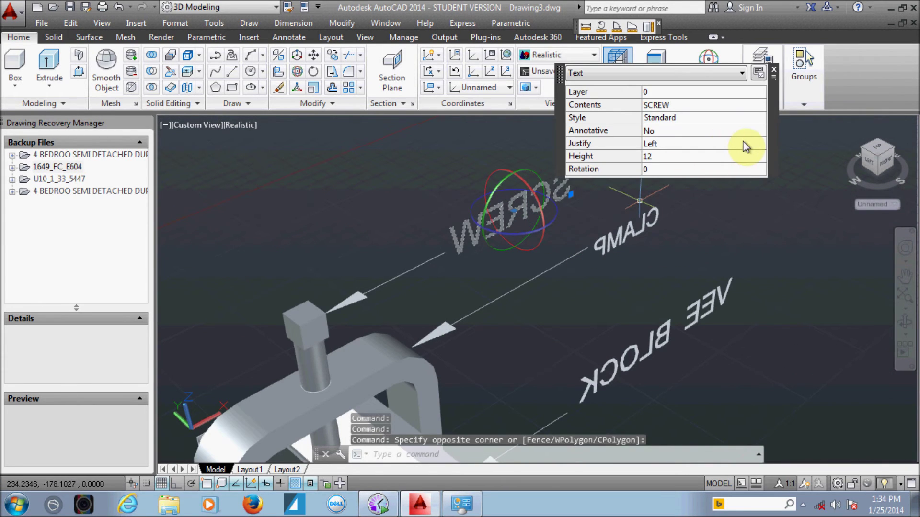
pyautogui.click(707, 169)
pyautogui.write('180')
pyautogui.press('Return')
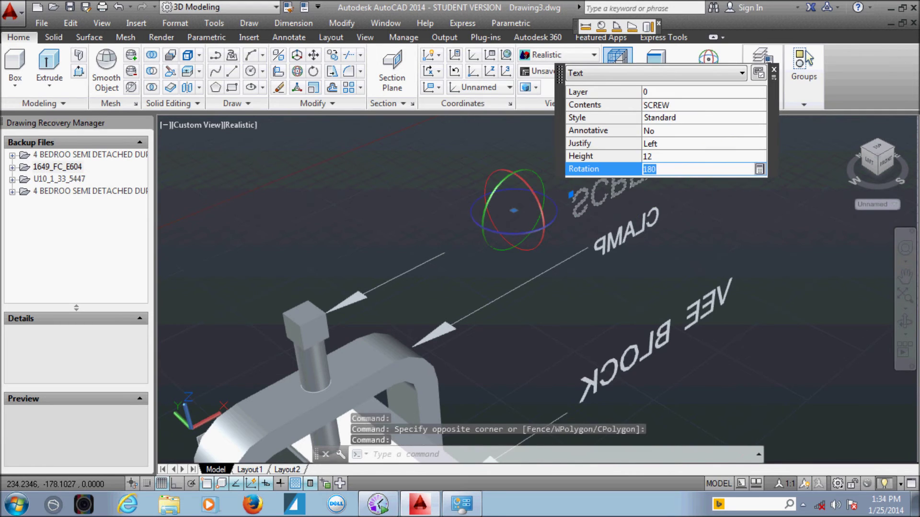
pyautogui.press('Escape')
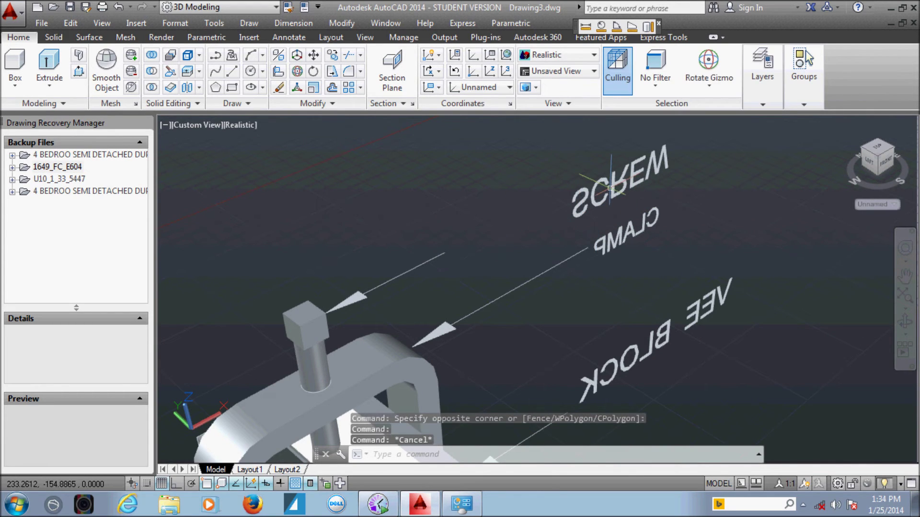
pyautogui.hotkey('ctrl', 'z')
pyautogui.scroll(-3, 609, 188)
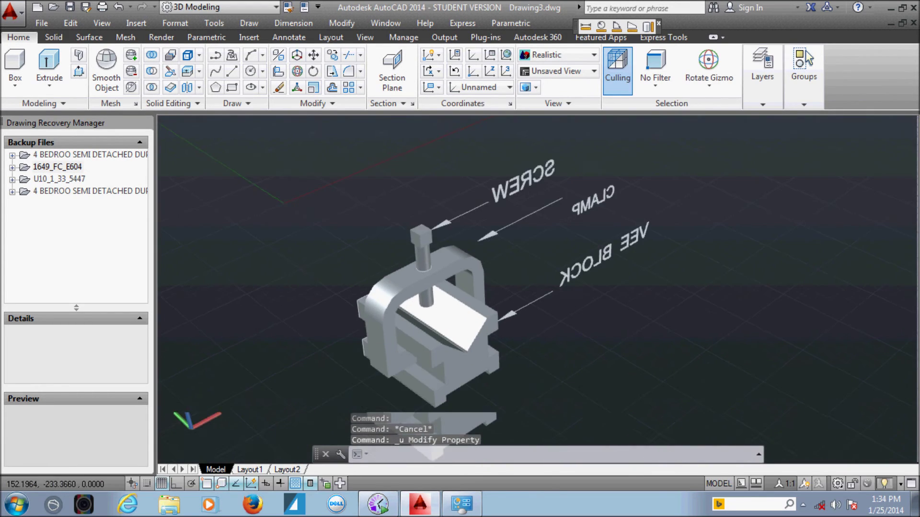
pyautogui.moveTo(408, 334)
pyautogui.mouseDown(button='middle')
pyautogui.moveTo(570, 329)
pyautogui.moveTo(476, 303)
pyautogui.moveTo(402, 260)
pyautogui.moveTo(472, 300)
pyautogui.moveTo(475, 329)
pyautogui.mouseUp(button='middle')
# Erase the SCREW, CLAMP and VEE BLOCK labels, their leaders and the leftover arrow
pyautogui.press('Escape')
pyautogui.click(689, 117)
pyautogui.click(533, 332)
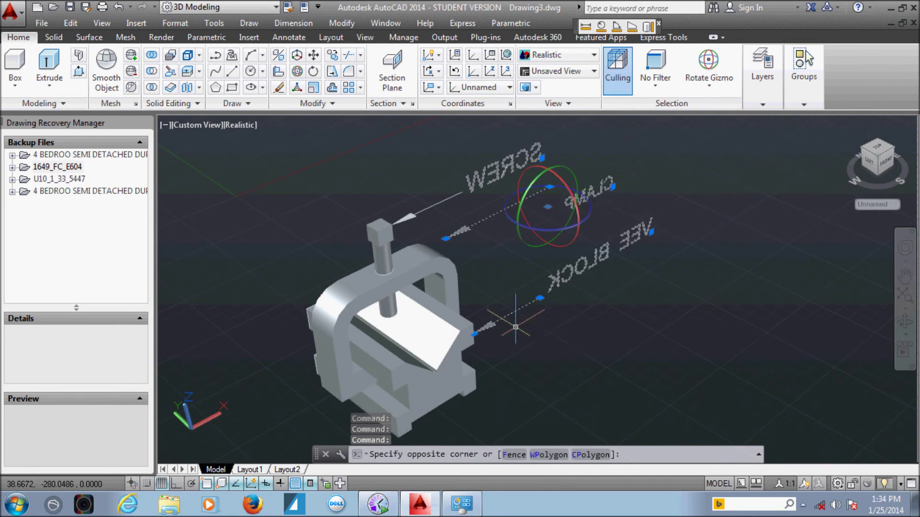
pyautogui.rightClick(628, 290)
pyautogui.click(698, 97)
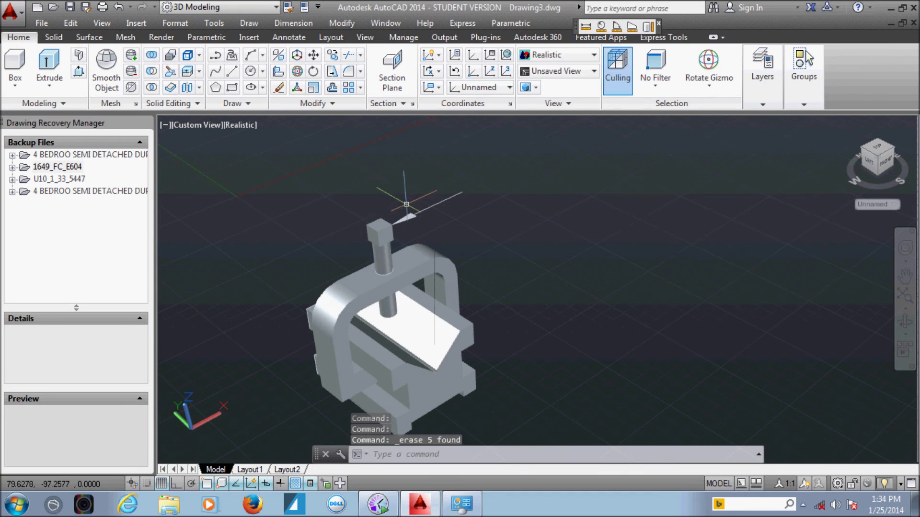
pyautogui.click(446, 200)
pyautogui.press('Delete')
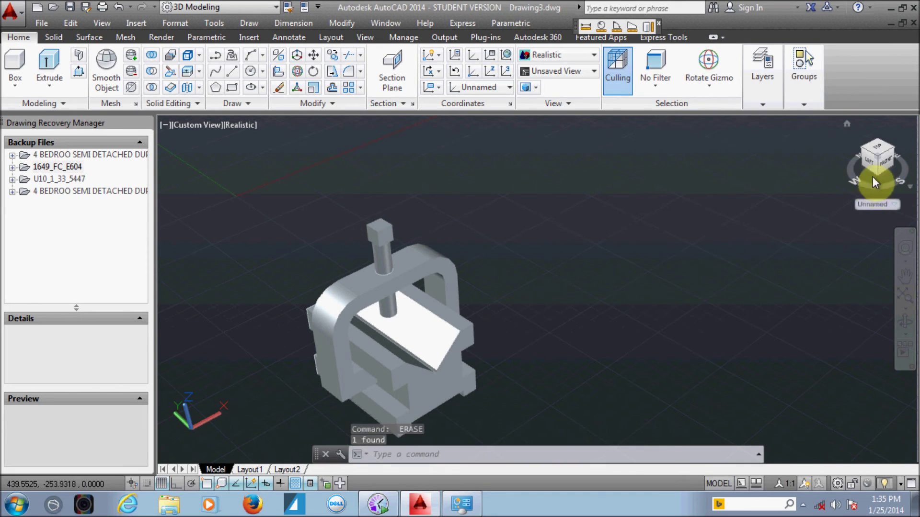
# Pan to center the bare clamp model in the viewport
pyautogui.click(847, 125)
pyautogui.scroll(2, 582, 359)
pyautogui.scroll(-1, 770, 199)
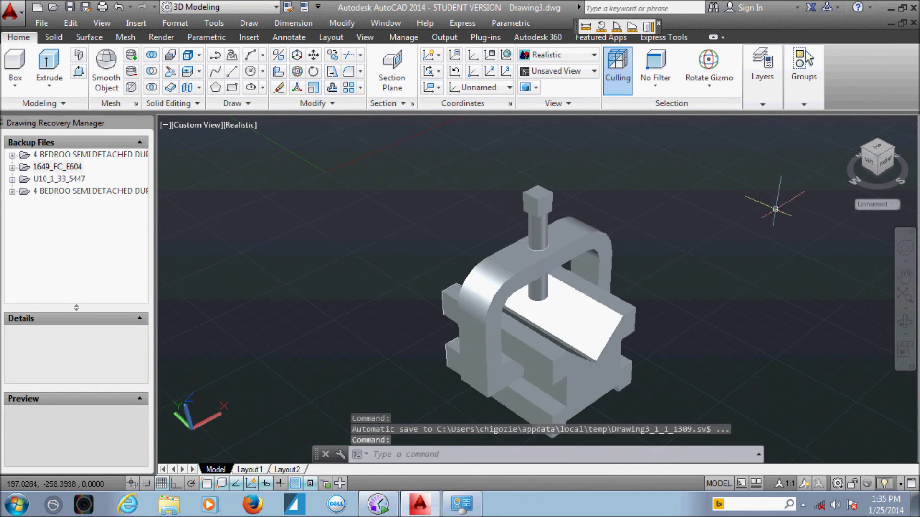
pyautogui.moveTo(770, 200); pyautogui.dragTo(670, 304, button='middle')
pyautogui.press('Escape')
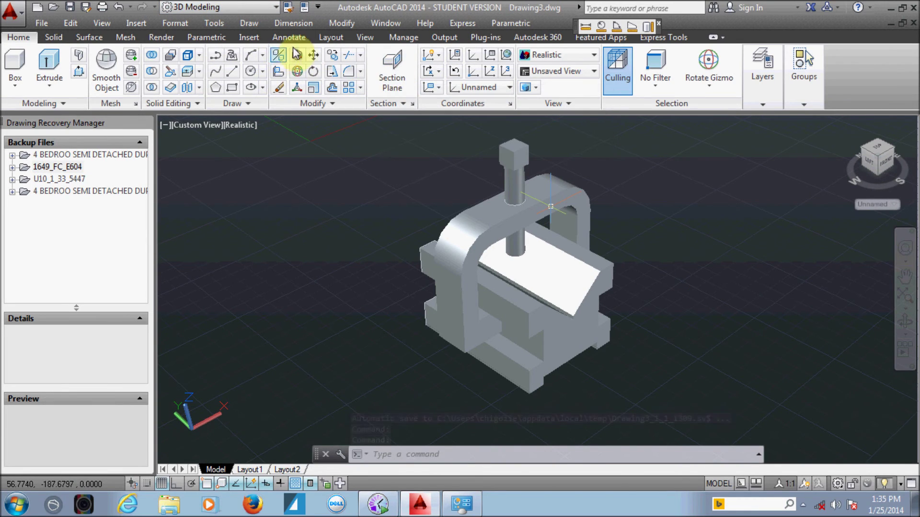
pyautogui.click(364, 37)
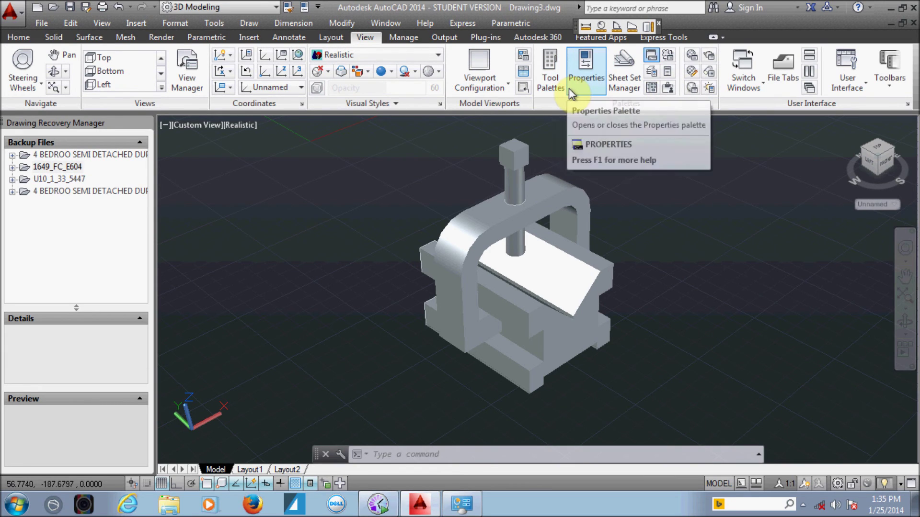
# Split the drawing area into four equal viewports
pyautogui.click(510, 87)
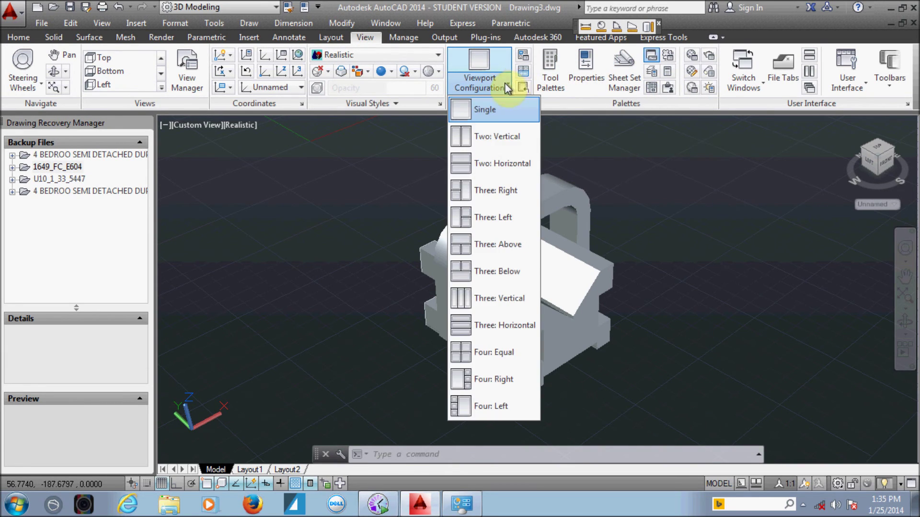
pyautogui.click(500, 352)
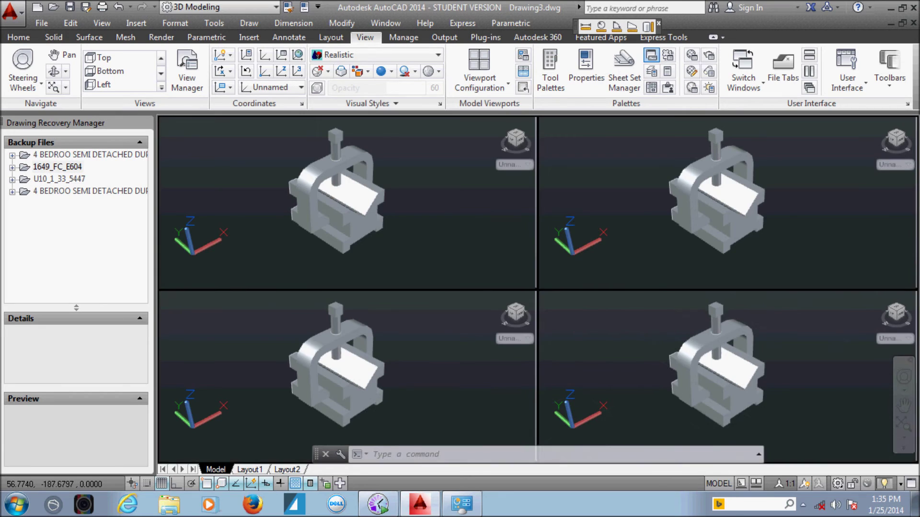
pyautogui.click(517, 139)
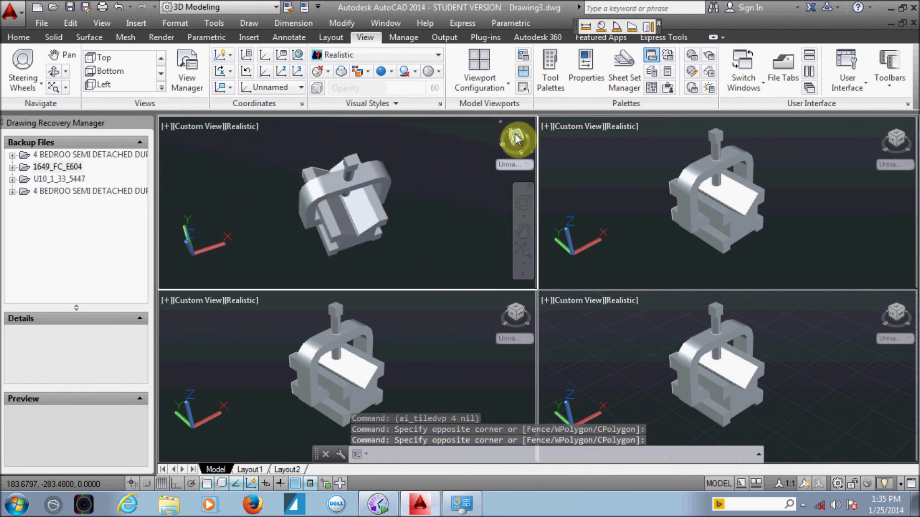
# Erase two stray line edges in the top-left viewport
pyautogui.click(417, 135)
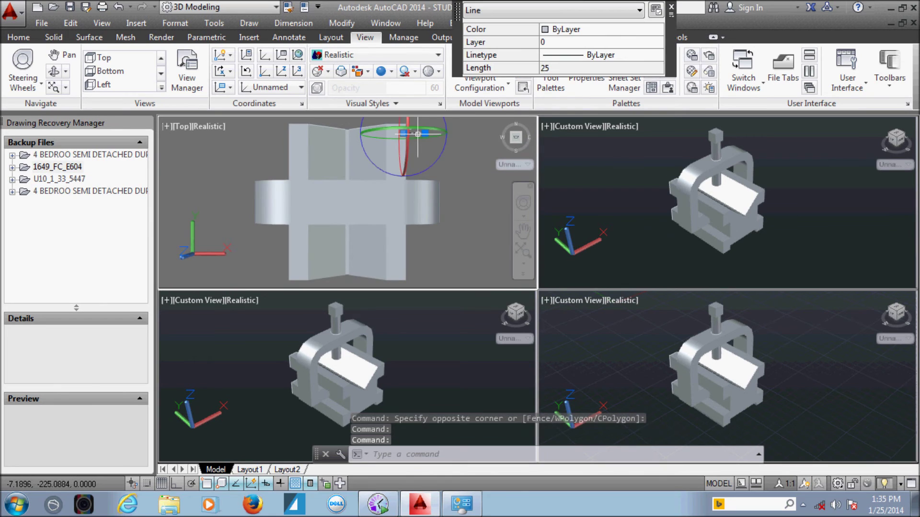
pyautogui.rightClick(446, 157)
pyautogui.click(482, 298)
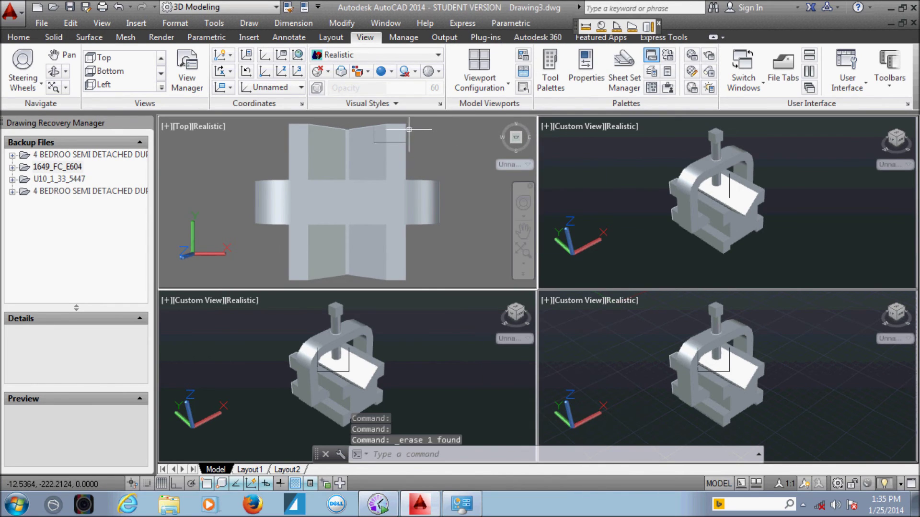
pyautogui.click(408, 130)
pyautogui.rightClick(476, 153)
pyautogui.click(508, 238)
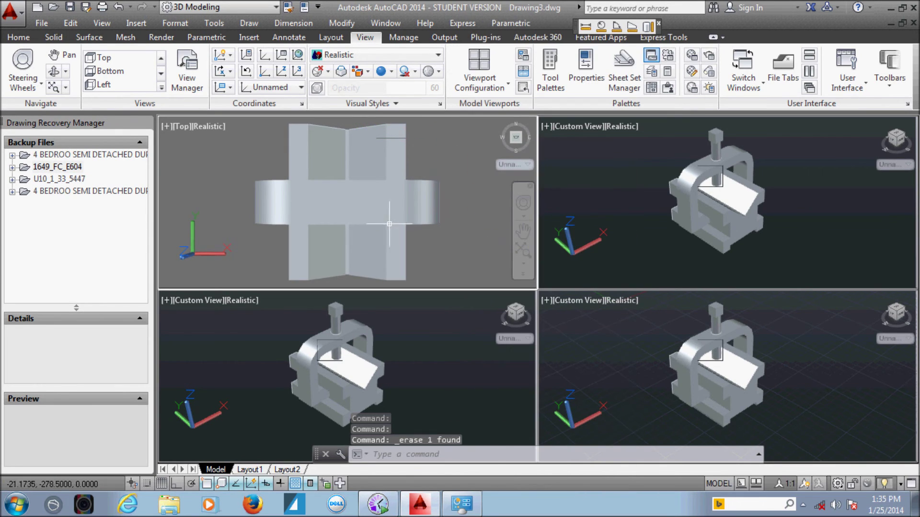
pyautogui.scroll(1, 467, 184)
pyautogui.scroll(-2, 387, 240)
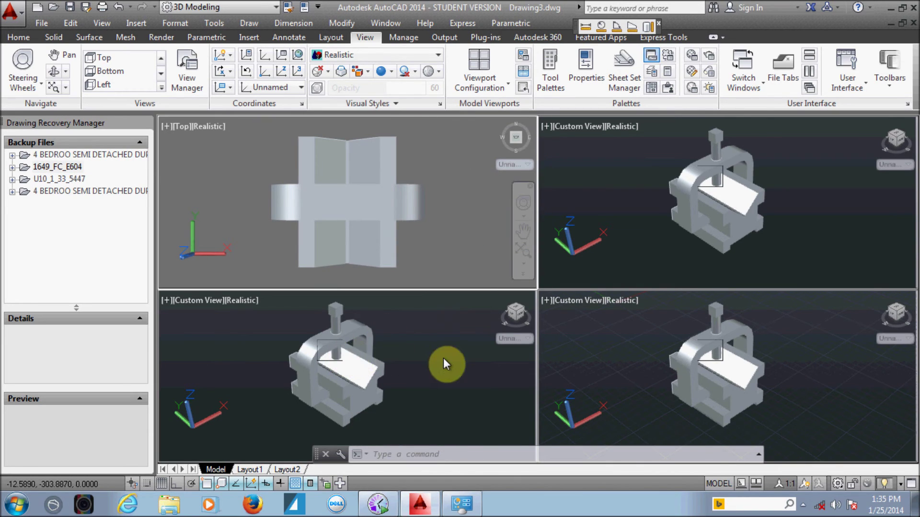
# Set the bottom-left viewport to the Left view
pyautogui.click(514, 319)
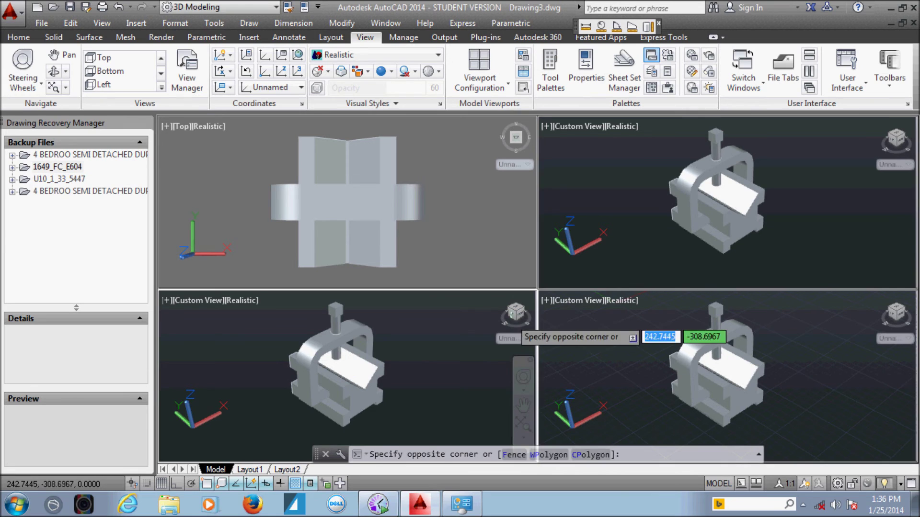
pyautogui.scroll(1, 477, 335)
pyautogui.click(515, 319)
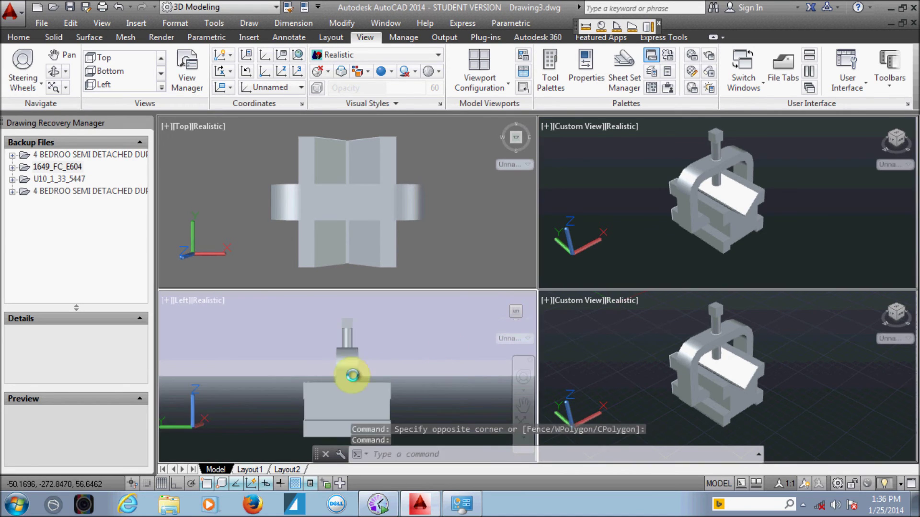
pyautogui.press('Escape')
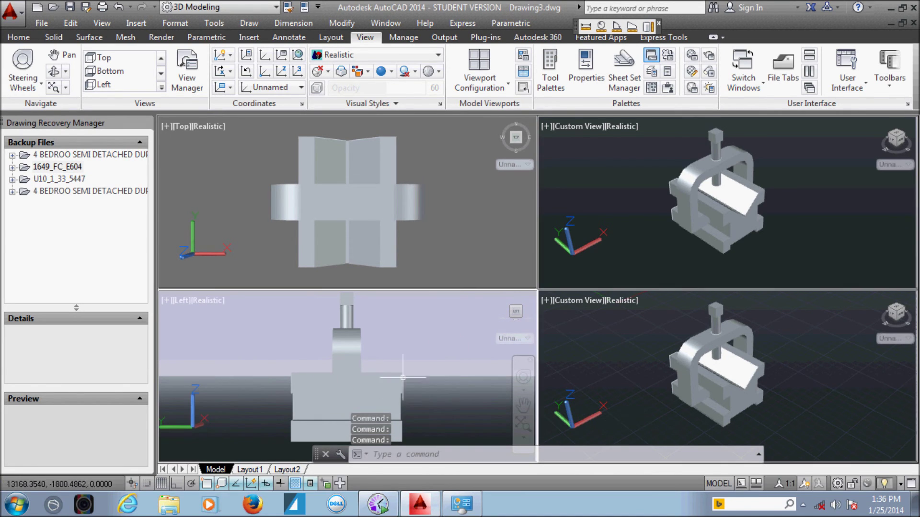
# Turn the bottom-right viewport to the Back view and pan the model slightly
pyautogui.click(779, 362)
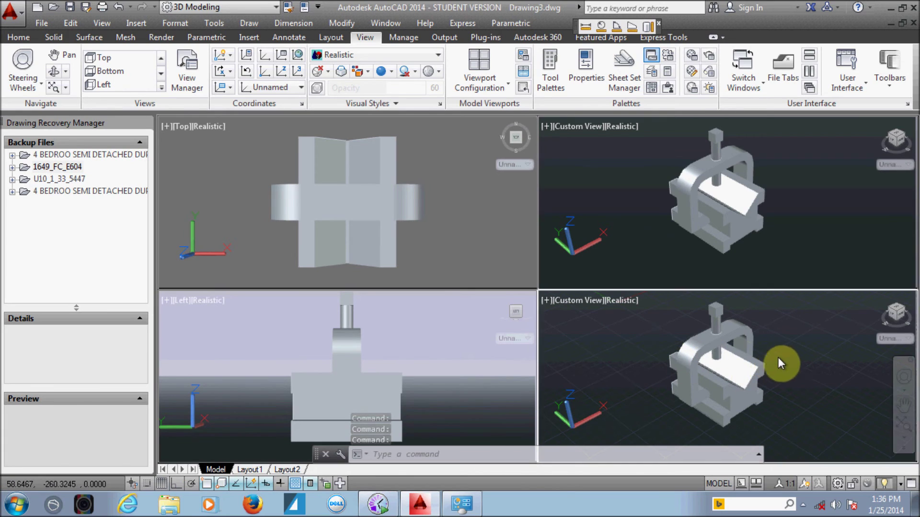
pyautogui.click(895, 314)
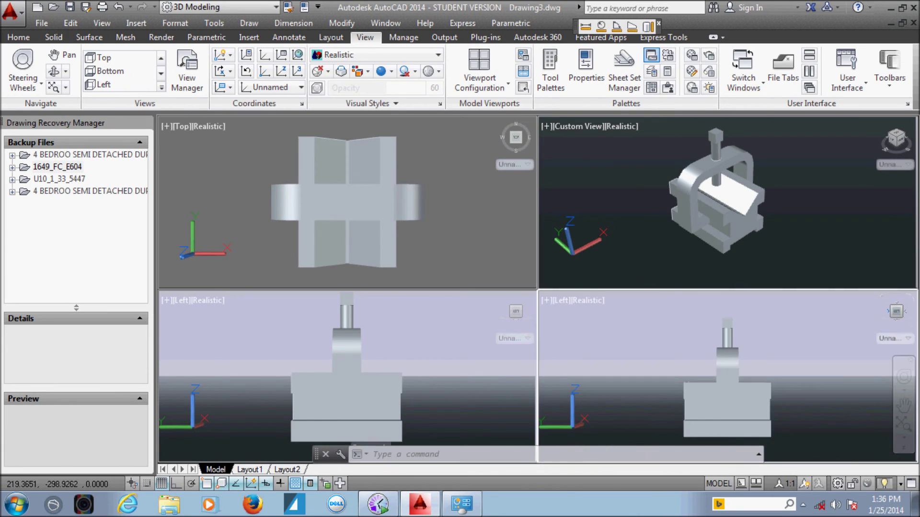
pyautogui.click(889, 317)
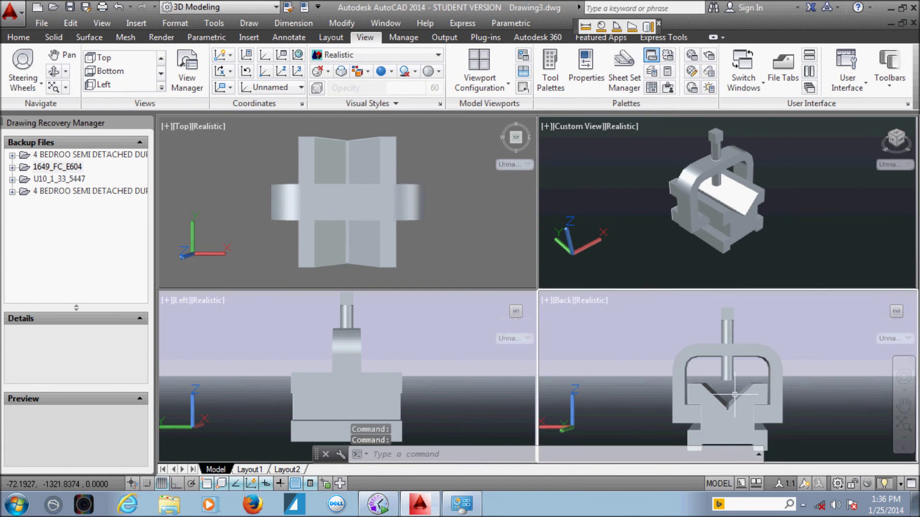
pyautogui.press('Return')
pyautogui.moveTo(734, 385); pyautogui.dragTo(741, 388)
pyautogui.press('Escape')
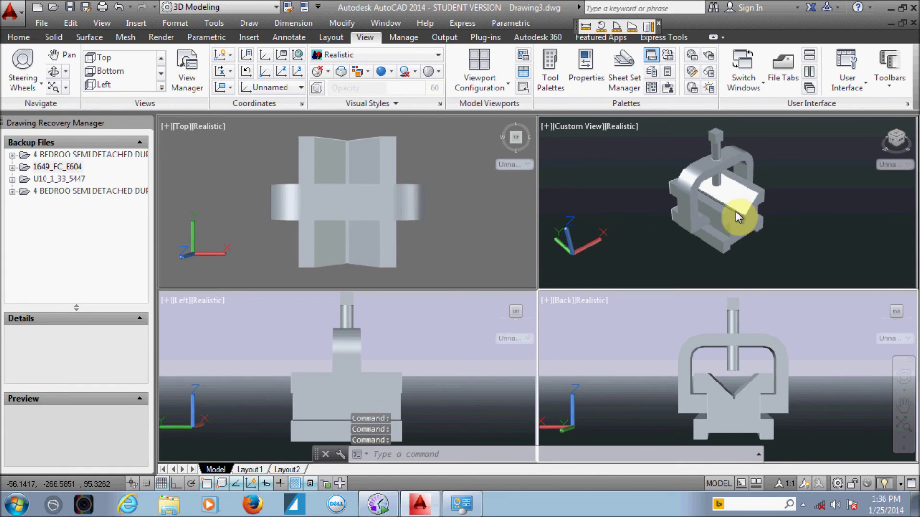
# Try erasing leftover stray lines in the 3D viewport with the ERASE command
pyautogui.click(732, 178)
pyautogui.write('erase')
pyautogui.press('Return')
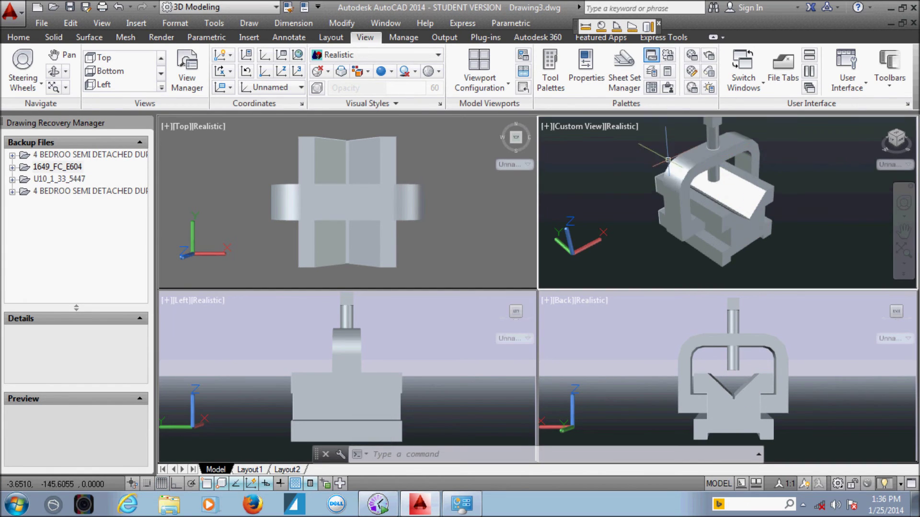
pyautogui.press('Escape')
pyautogui.press('Escape')
pyautogui.click(710, 163)
pyautogui.click(765, 188)
pyautogui.press('Return')
pyautogui.click(767, 189)
pyautogui.press('Escape')
pyautogui.press('Escape')
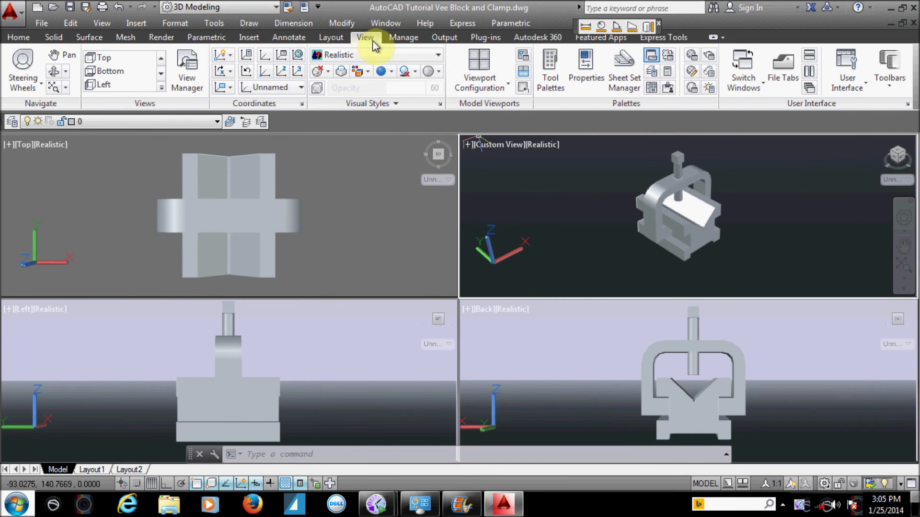
pyautogui.click(481, 86)
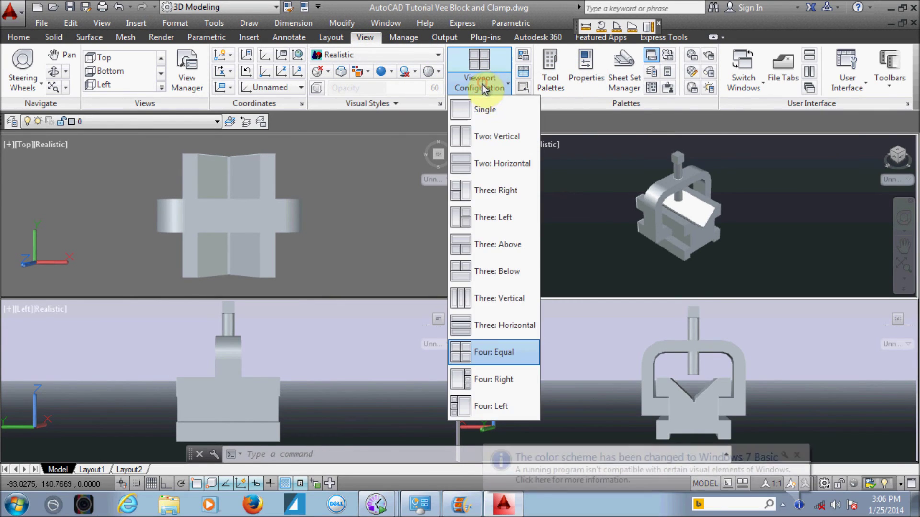
pyautogui.click(485, 109)
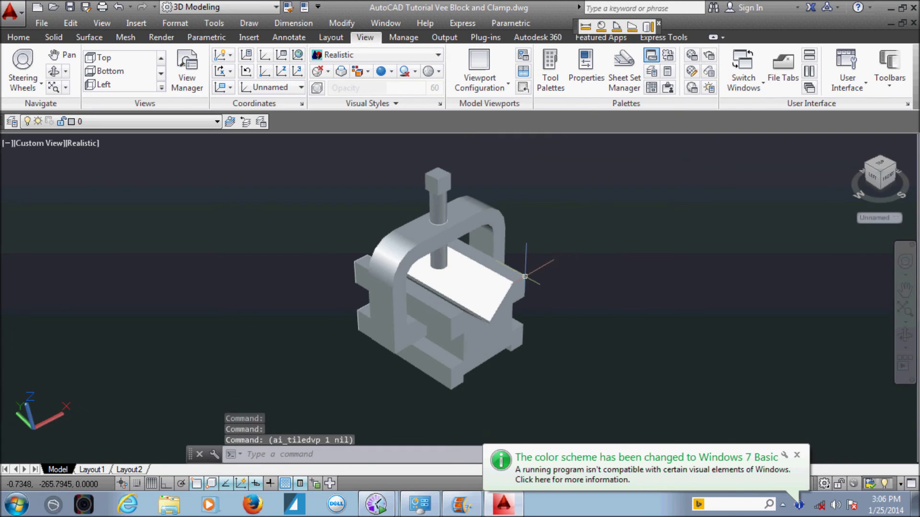
pyautogui.click(451, 327)
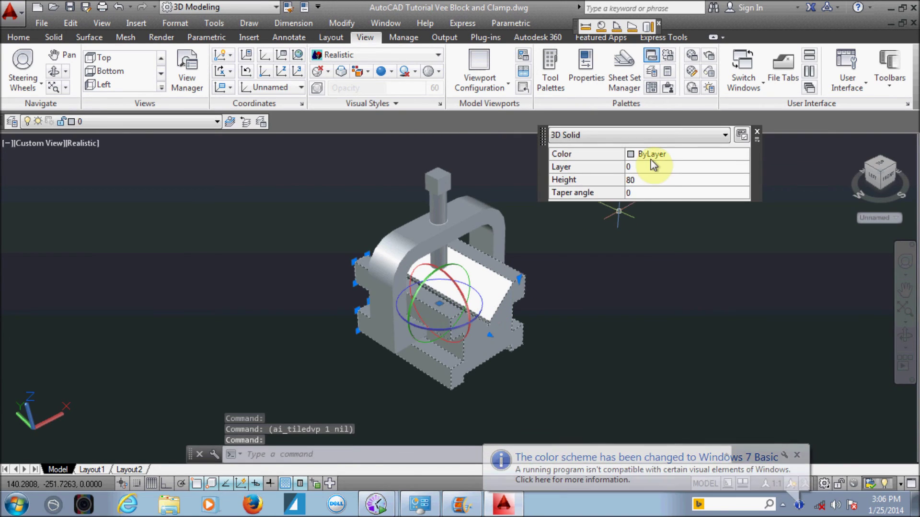
pyautogui.click(653, 165)
pyautogui.click(653, 164)
pyautogui.scroll(-1, 755, 199)
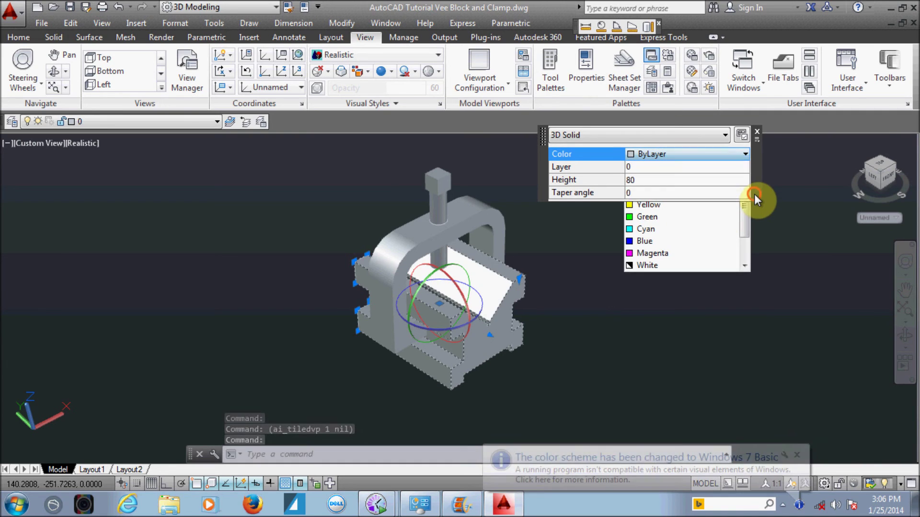
pyautogui.click(752, 197)
pyautogui.click(721, 154)
pyautogui.moveTo(743, 185); pyautogui.dragTo(744, 229)
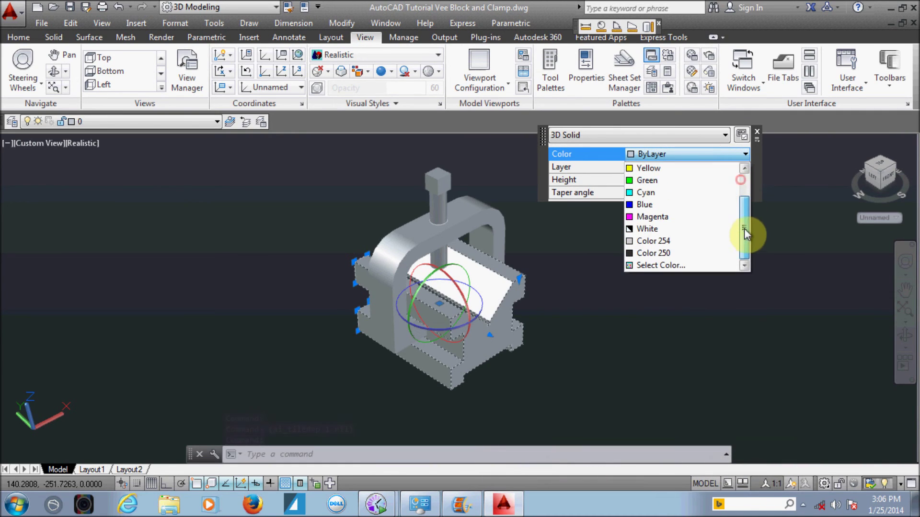
pyautogui.click(599, 324)
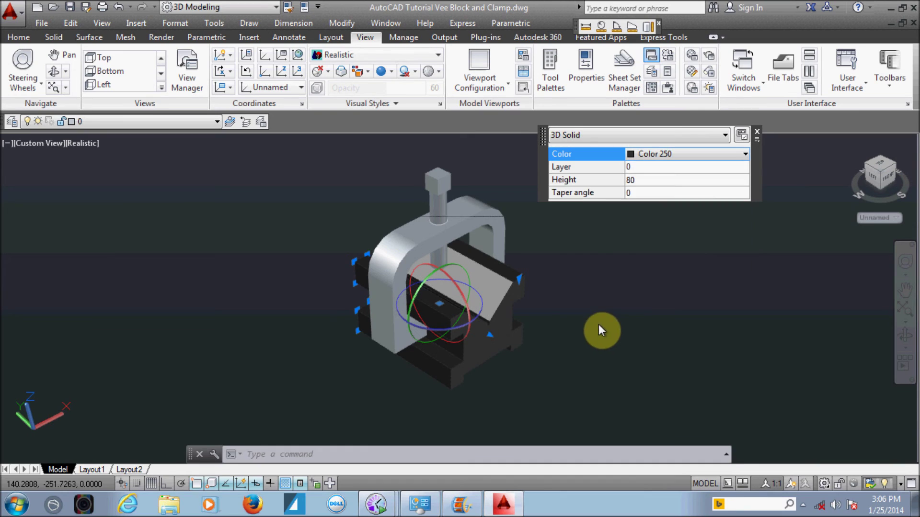
pyautogui.press('Escape')
pyautogui.scroll(3, 594, 321)
pyautogui.scroll(2, 592, 322)
pyautogui.scroll(-2, 612, 308)
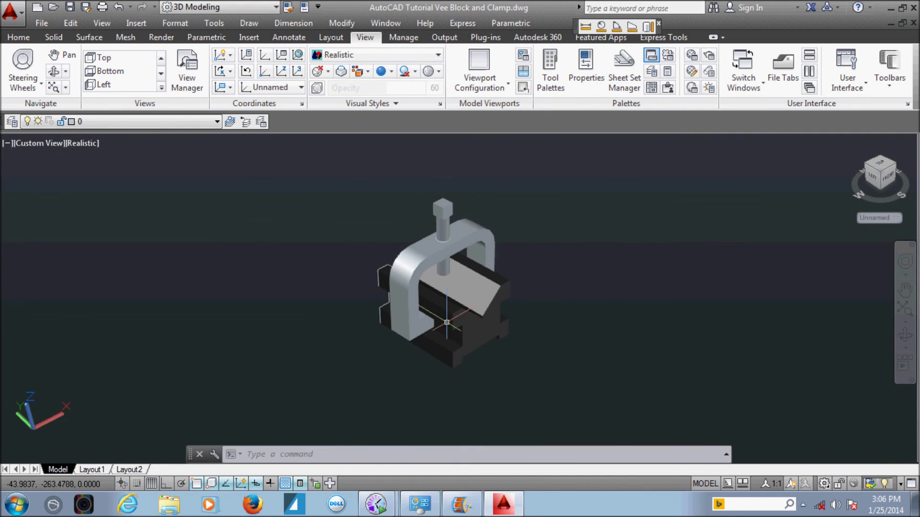
pyautogui.scroll(2, 447, 322)
pyautogui.click(495, 285)
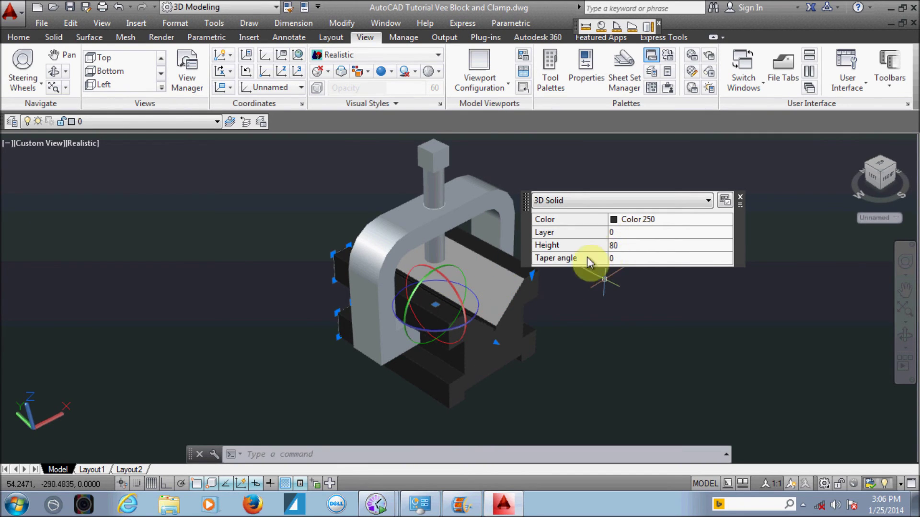
# Check the vee block selection, then zoom in on its sloped face
pyautogui.press('Escape')
pyautogui.click(557, 270)
pyautogui.click(476, 311)
pyautogui.press('Escape')
pyautogui.scroll(-3, 477, 247)
pyautogui.scroll(3, 484, 316)
pyautogui.scroll(2, 485, 317)
pyautogui.scroll(1, 485, 317)
pyautogui.scroll(1, 508, 336)
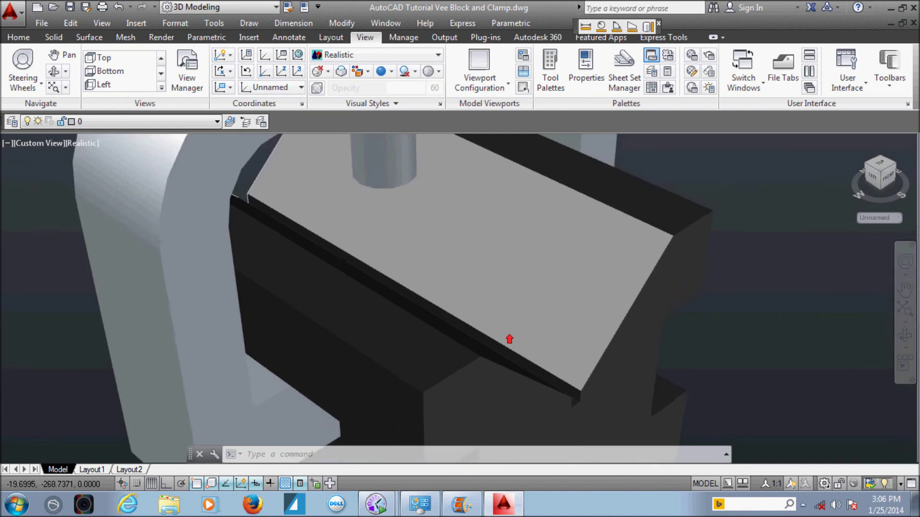
pyautogui.scroll(1, 519, 334)
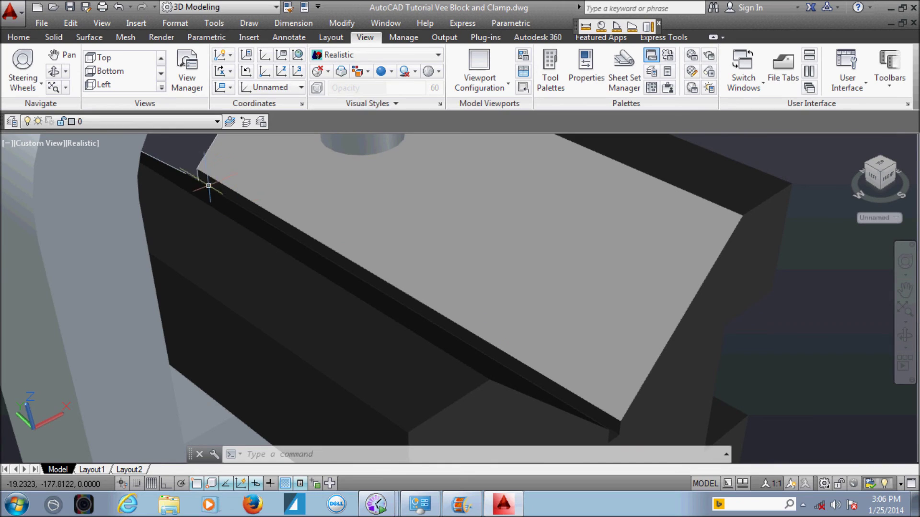
# Erase the stray polyline along the sloped edge and zoom back out
pyautogui.click(198, 162)
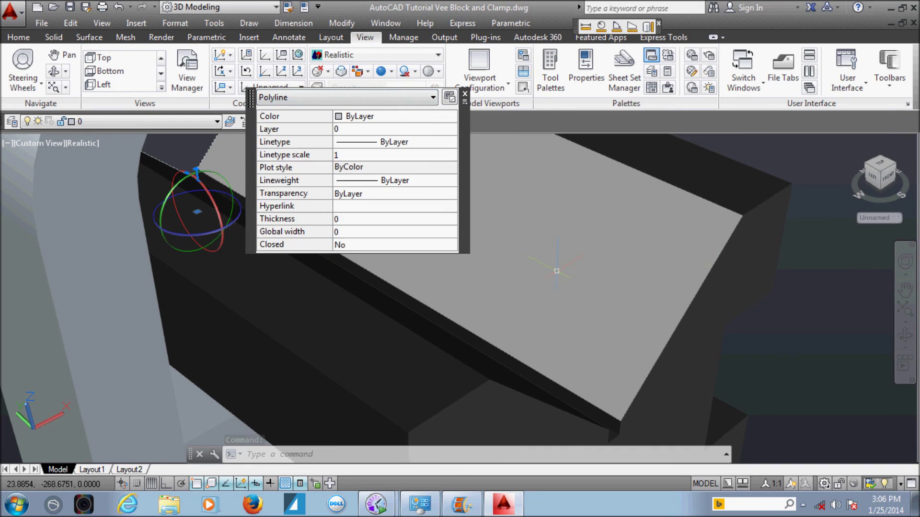
pyautogui.rightClick(859, 273)
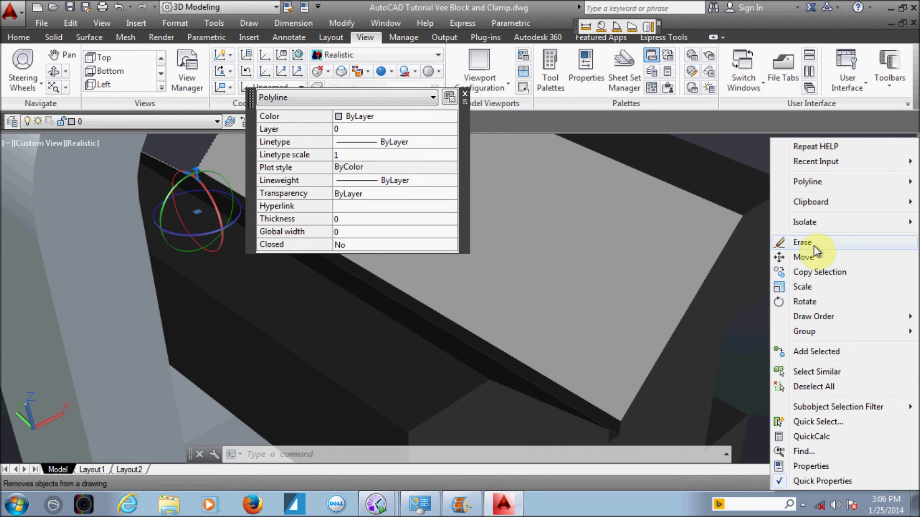
pyautogui.click(813, 245)
pyautogui.scroll(-3, 345, 255)
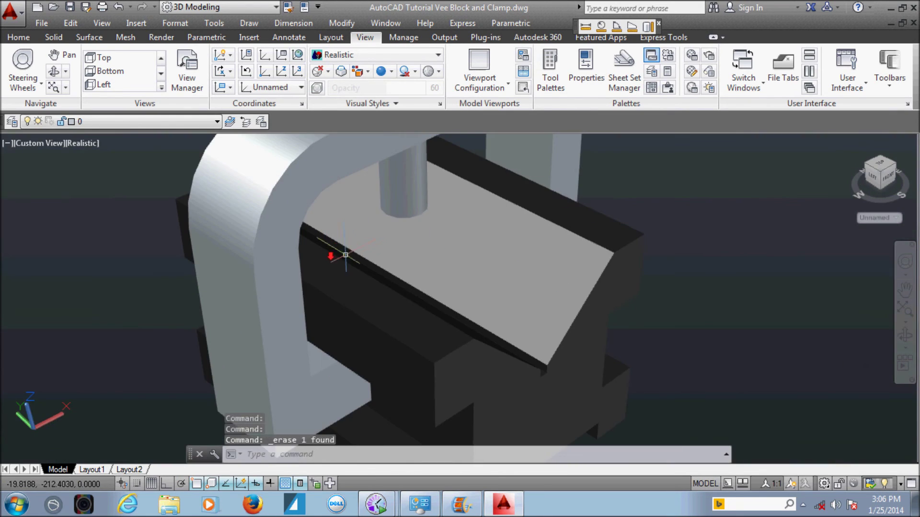
pyautogui.scroll(-2, 450, 265)
pyautogui.click(514, 267)
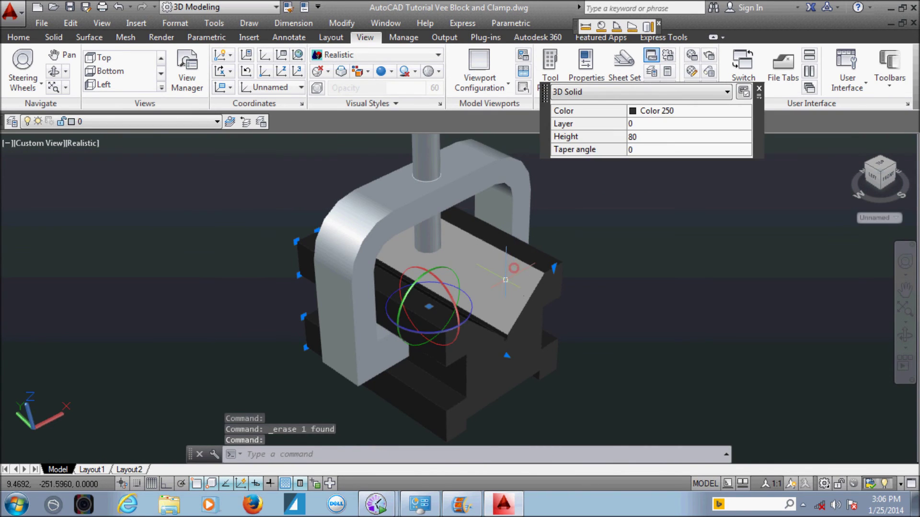
pyautogui.click(665, 113)
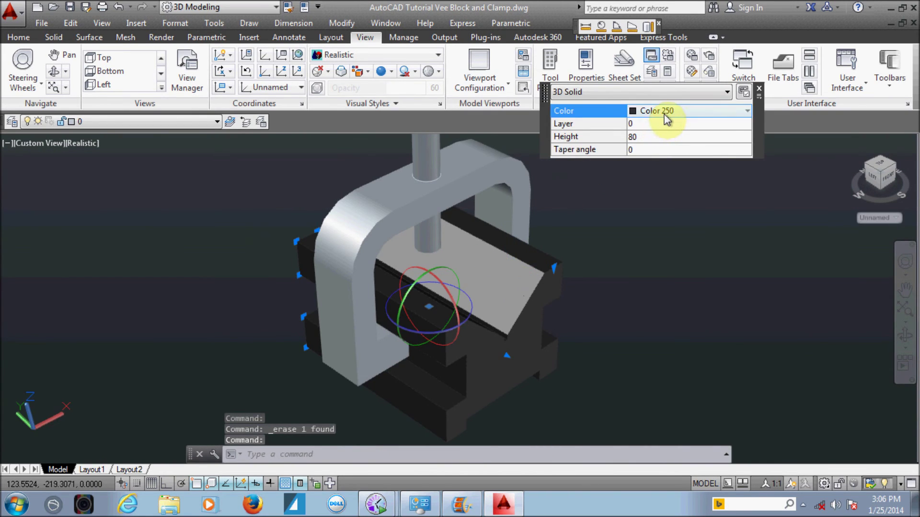
pyautogui.click(671, 210)
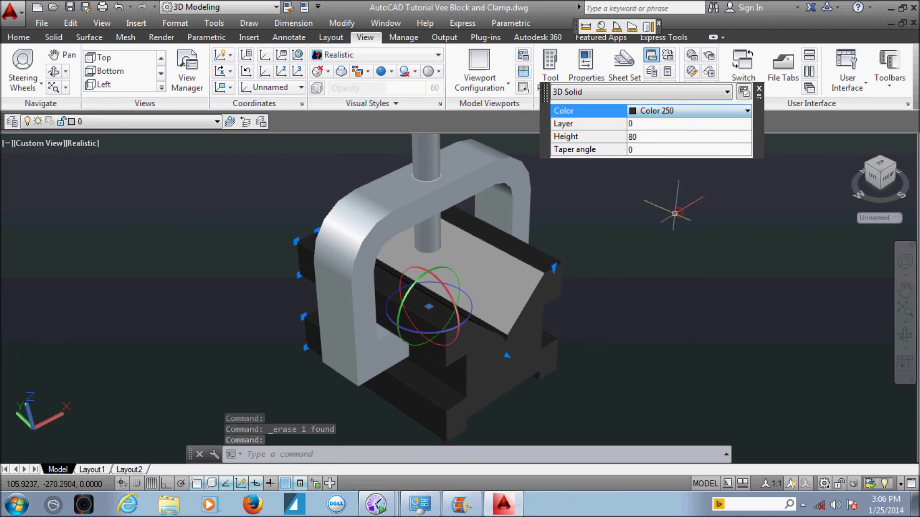
pyautogui.press('Escape')
pyautogui.click(568, 273)
pyautogui.click(693, 218)
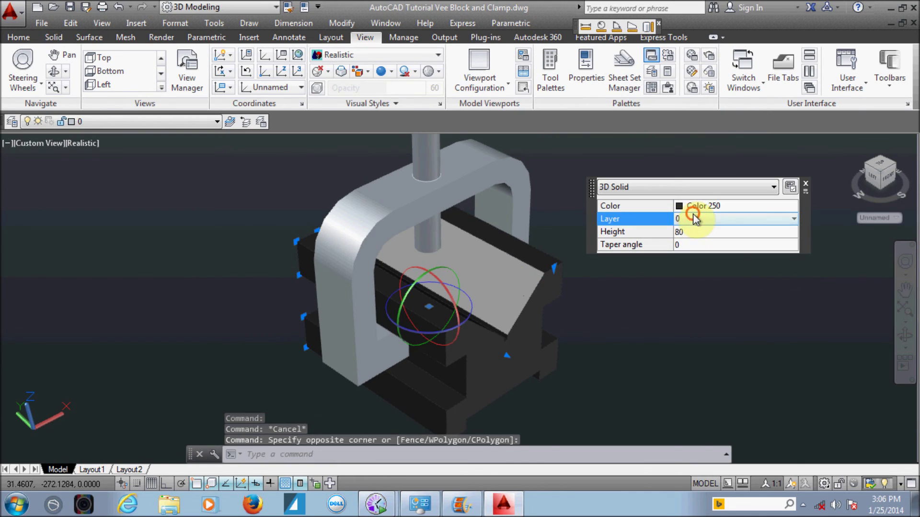
pyautogui.click(704, 206)
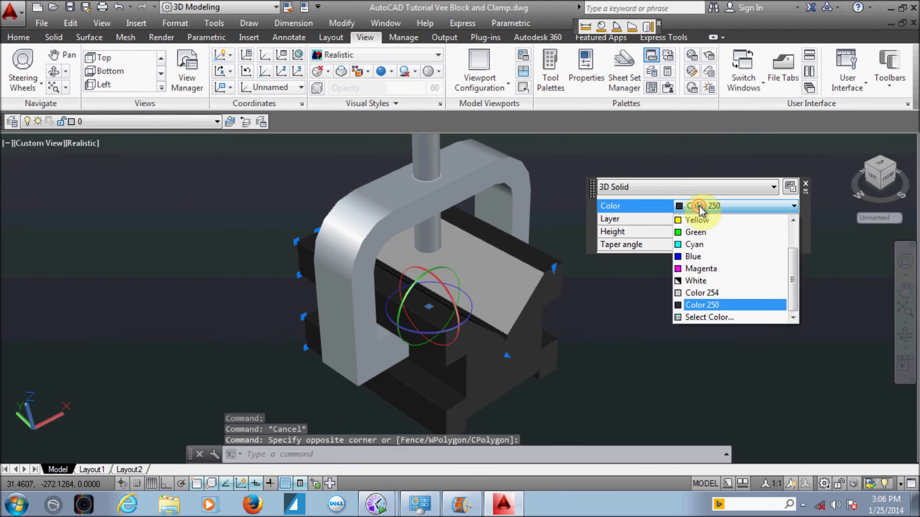
pyautogui.click(723, 295)
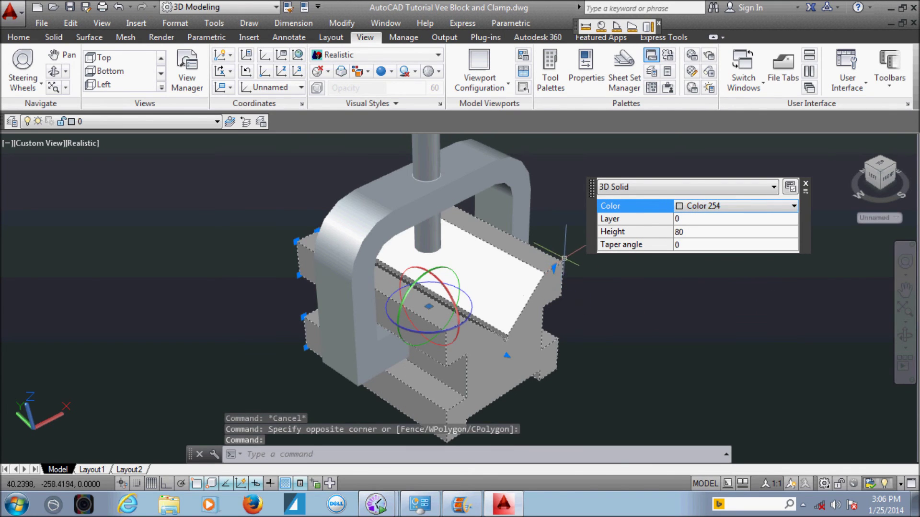
pyautogui.click(559, 273)
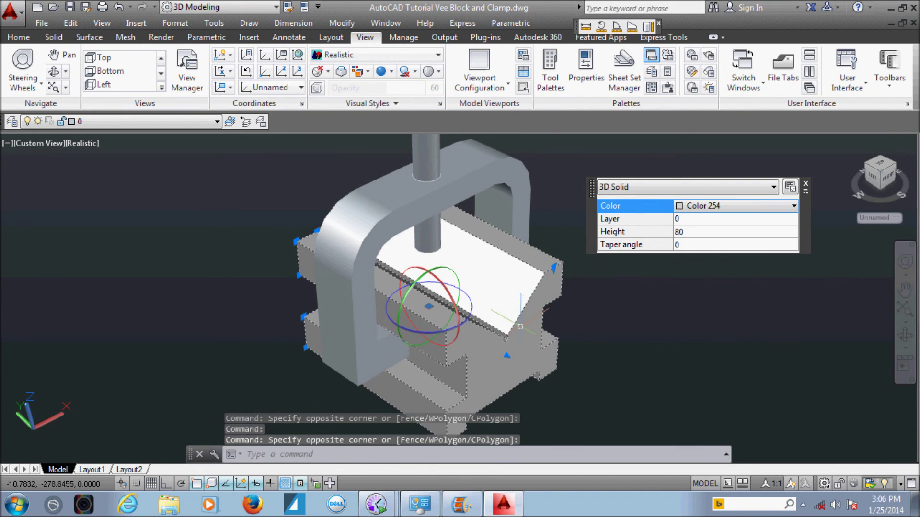
pyautogui.click(703, 206)
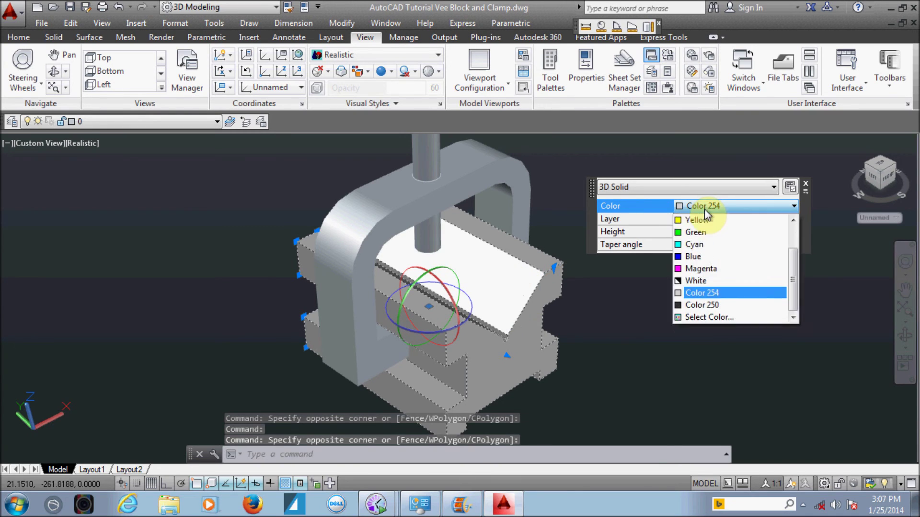
pyautogui.click(702, 206)
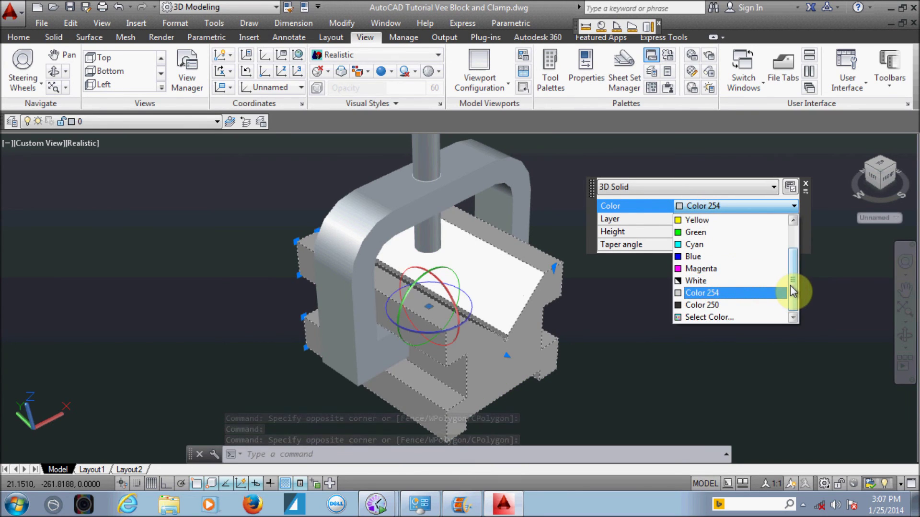
pyautogui.click(657, 306)
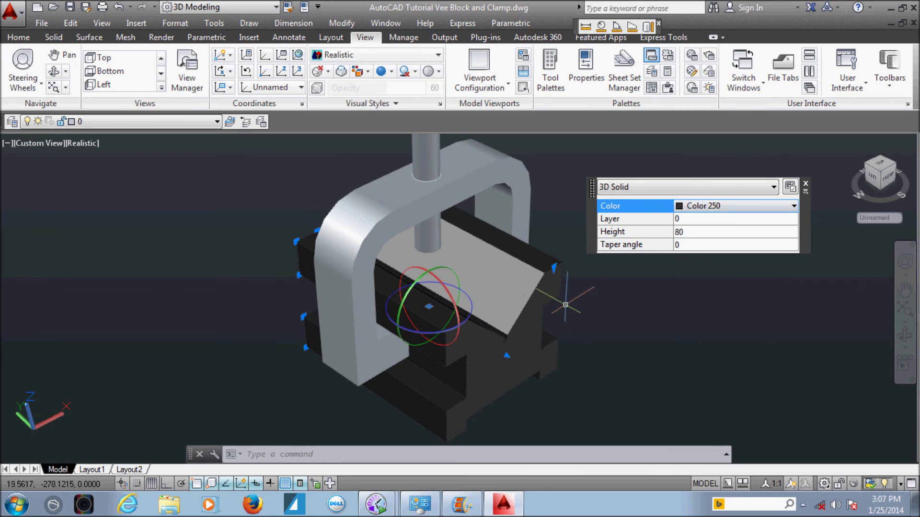
pyautogui.press('Escape')
pyautogui.scroll(-3, 568, 267)
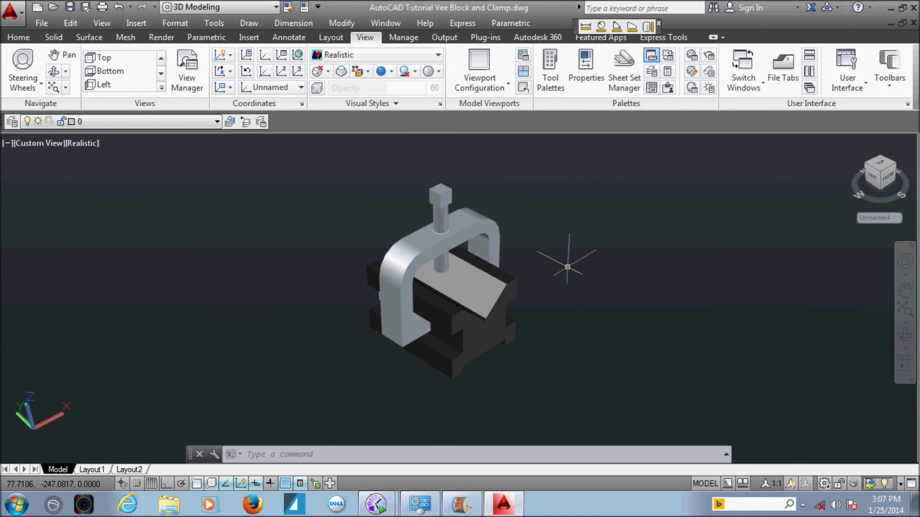
# Change the clamp frame's colour to Cyan in Quick Properties
pyautogui.click(461, 229)
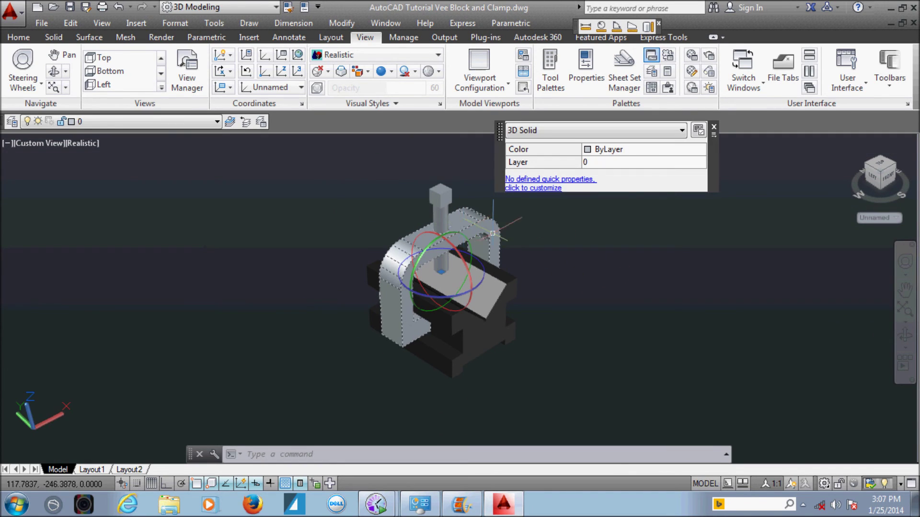
pyautogui.click(666, 150)
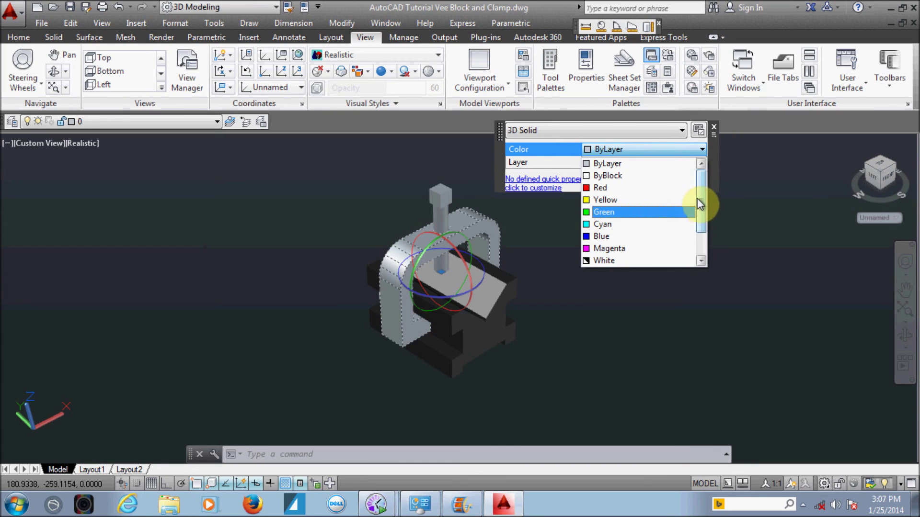
pyautogui.moveTo(701, 190); pyautogui.dragTo(705, 208)
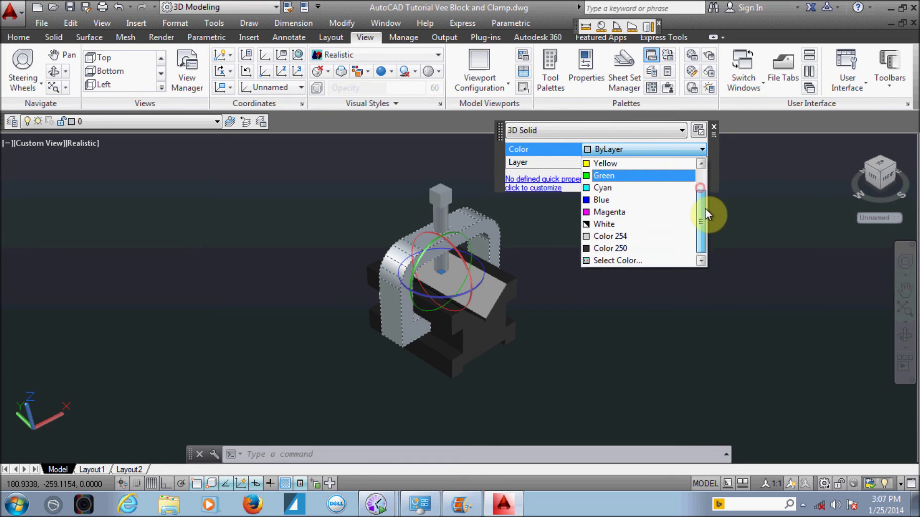
pyautogui.click(608, 188)
pyautogui.press('Escape')
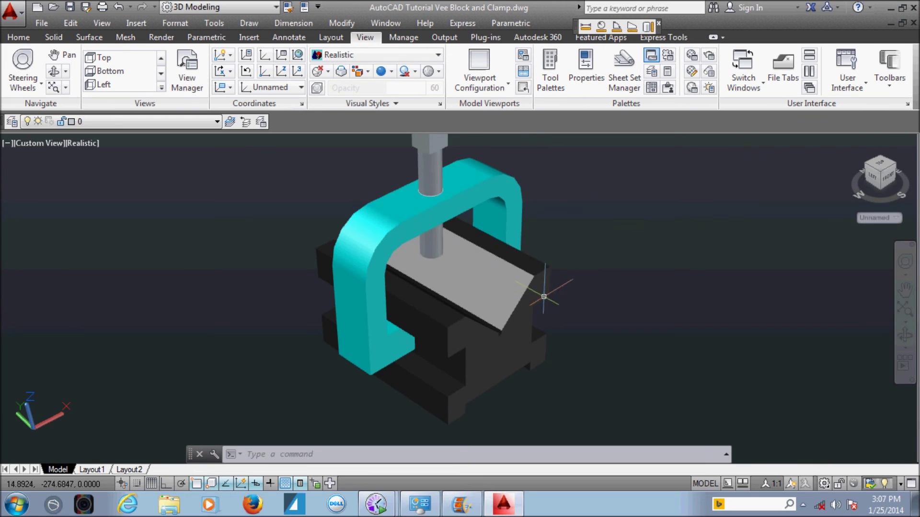
# Reselect the cyan clamp and open the Select Color dialog
pyautogui.scroll(2, 648, 268)
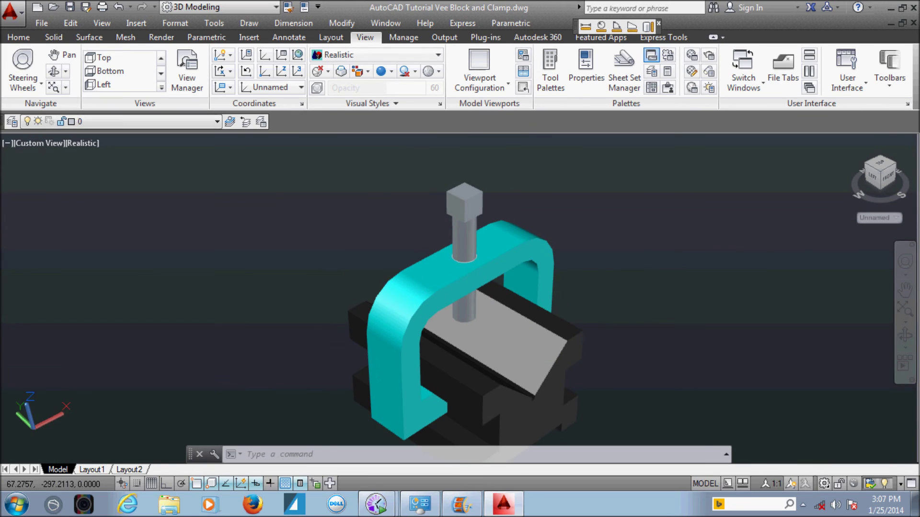
pyautogui.click(531, 247)
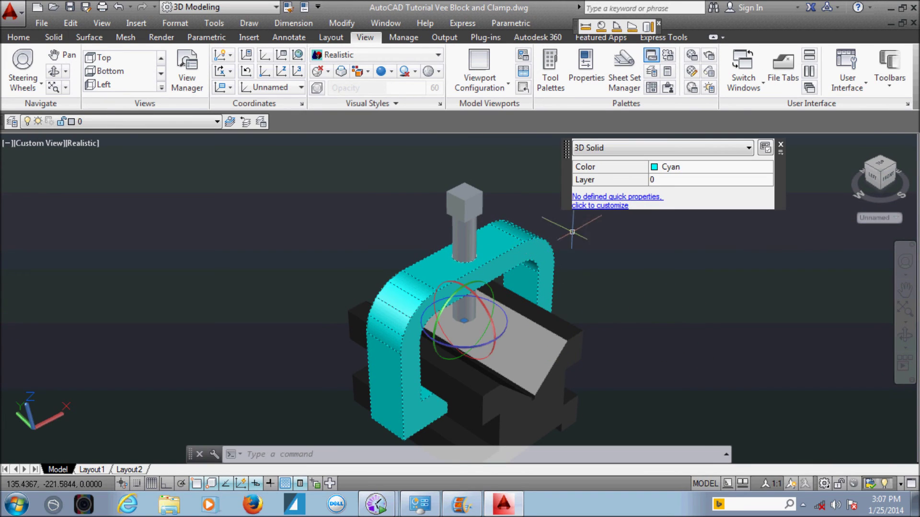
pyautogui.click(755, 173)
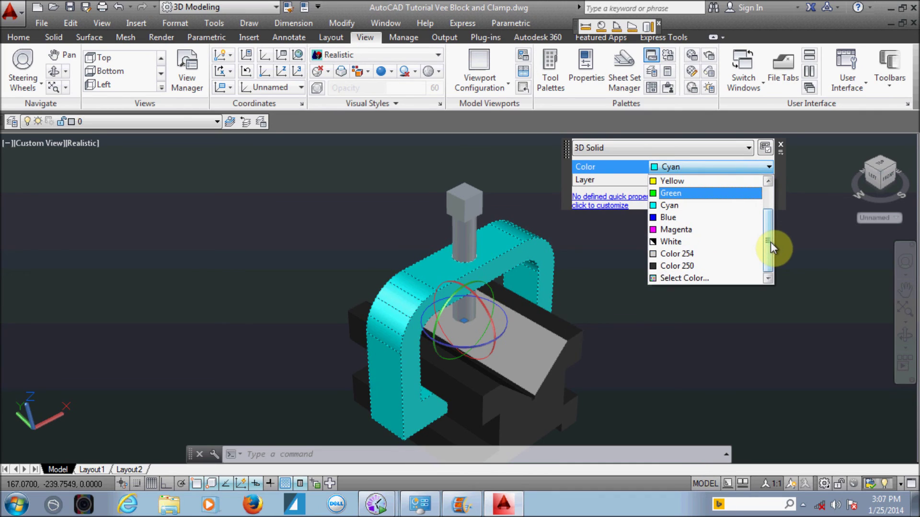
pyautogui.click(679, 276)
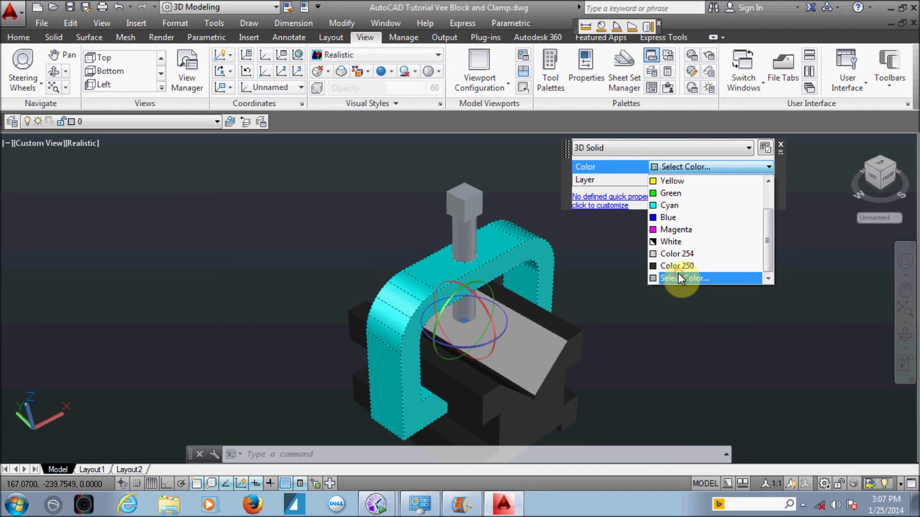
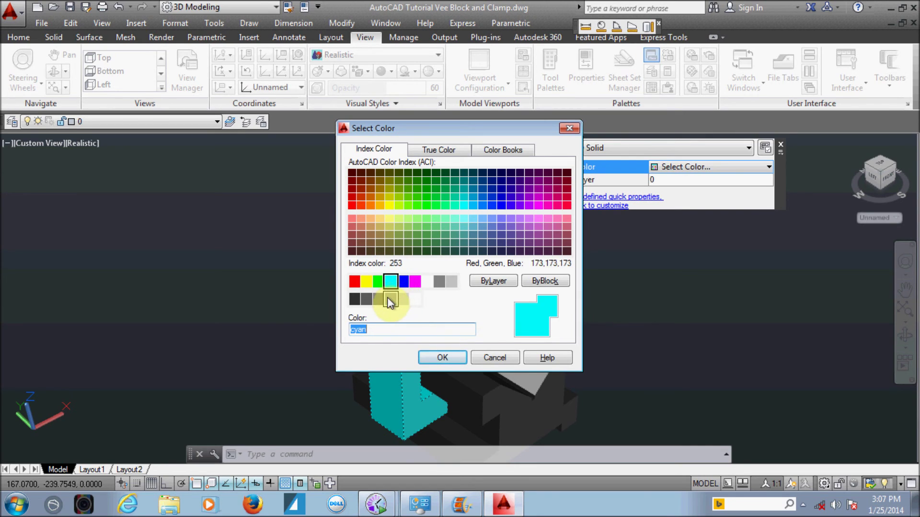
# Dismiss the colour picker without applying grey and clear the selection
pyautogui.click(390, 299)
pyautogui.press('Escape')
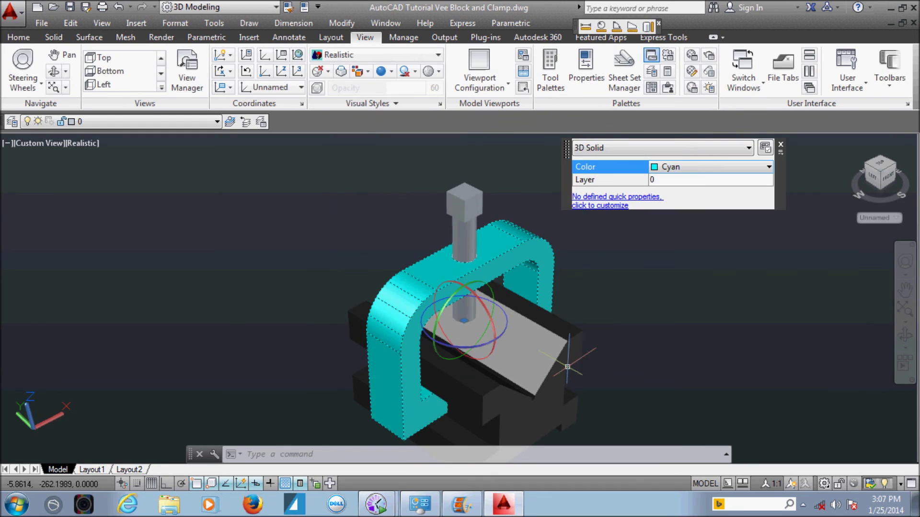
pyautogui.press('Escape')
pyautogui.press('Escape')
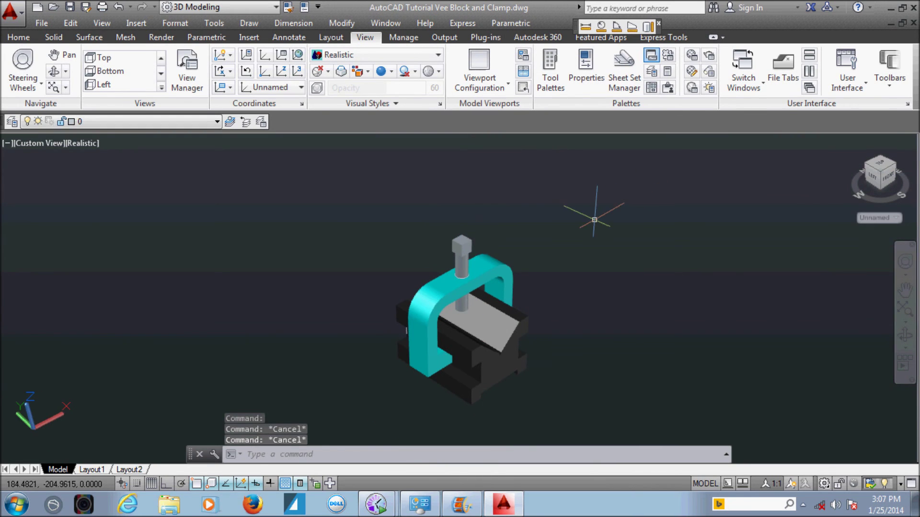
pyautogui.scroll(-1, 513, 251)
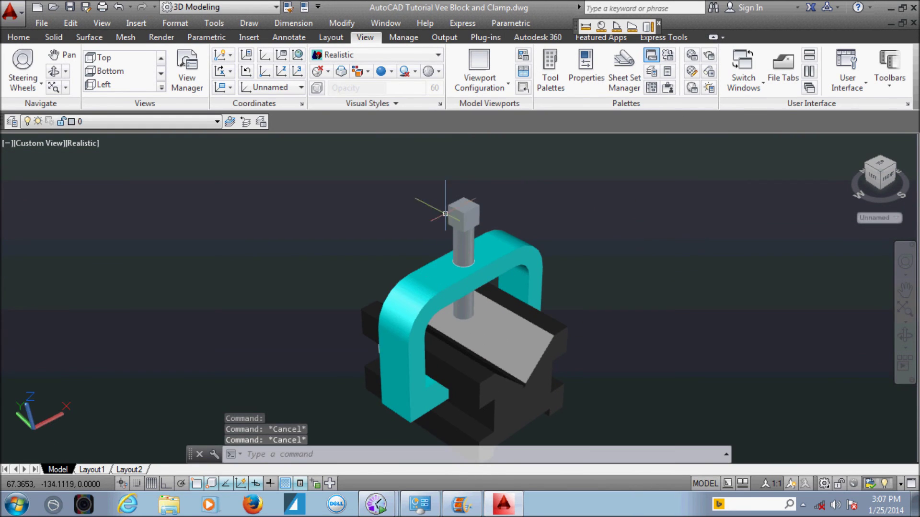
# Select the bolt head, switch its gizmo to Move, then cancel the move attempts
pyautogui.click(453, 204)
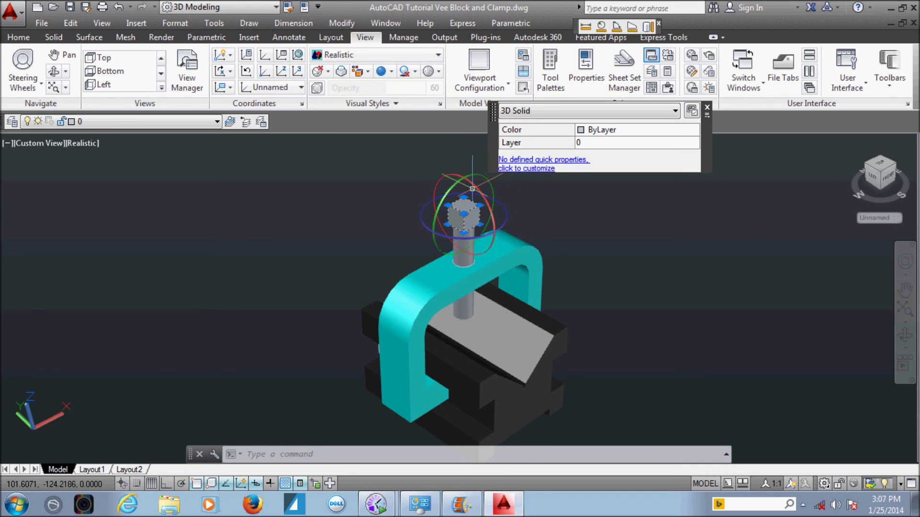
pyautogui.rightClick(473, 185)
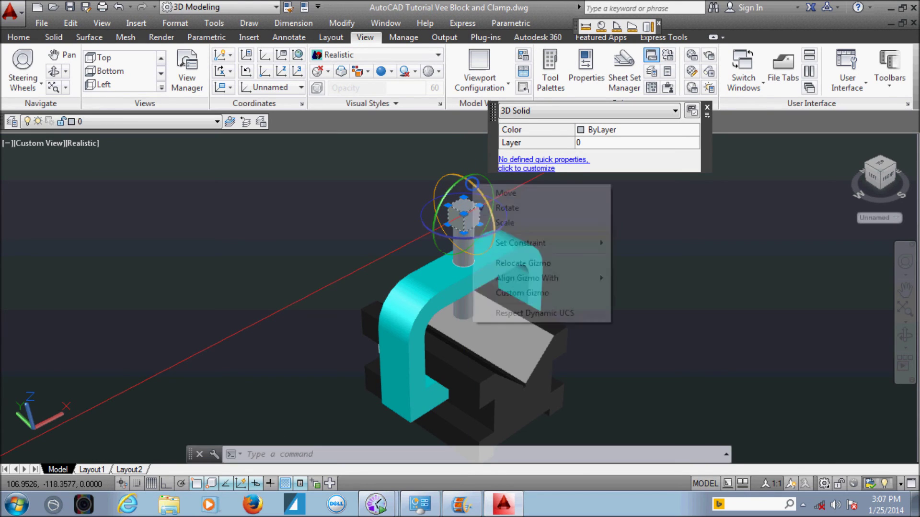
pyautogui.click(506, 193)
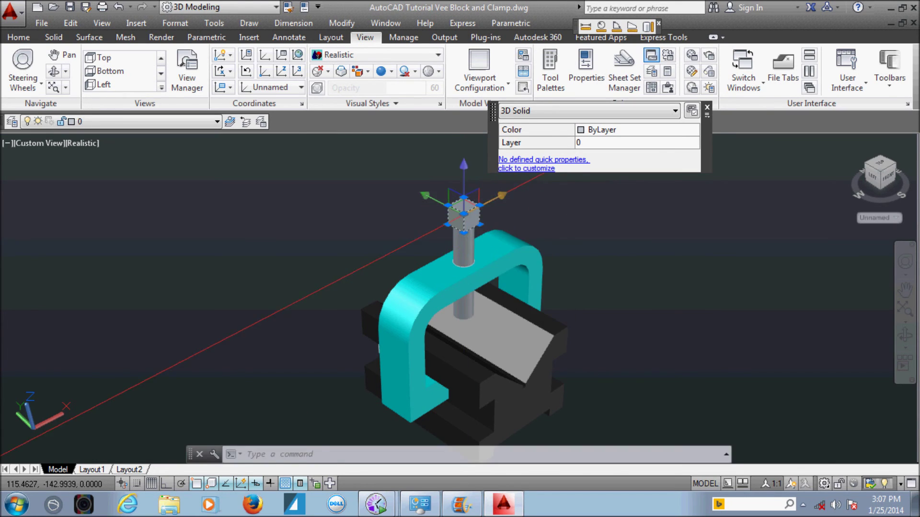
pyautogui.click(467, 164)
pyautogui.click(463, 213)
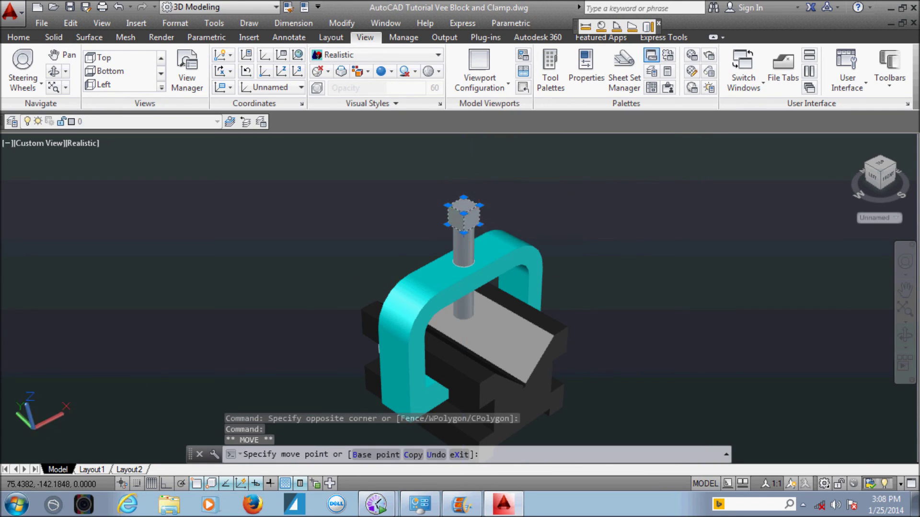
pyautogui.press('Escape')
pyautogui.press('Escape')
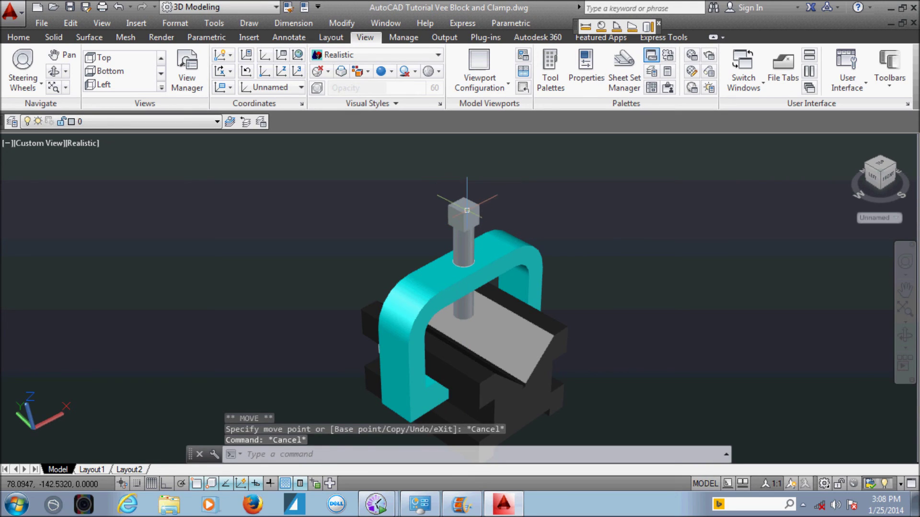
pyautogui.click(467, 210)
pyautogui.click(464, 210)
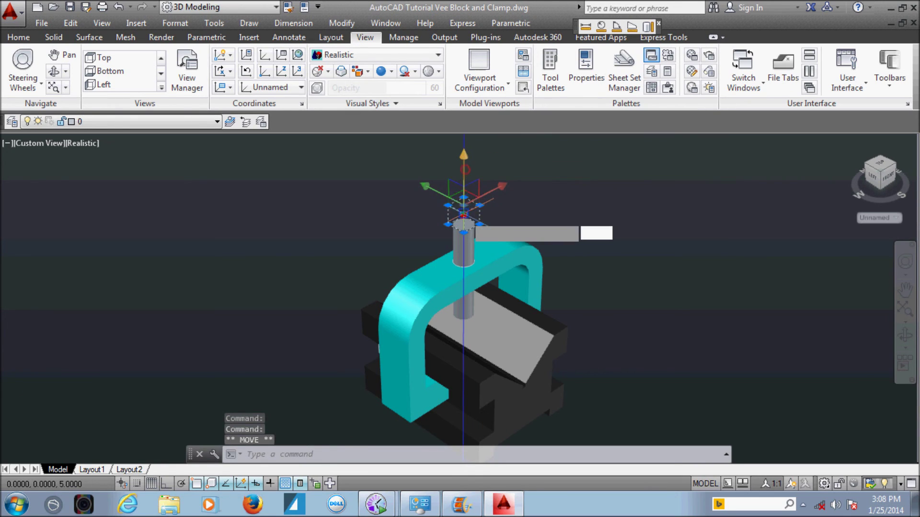
pyautogui.press('Escape')
pyautogui.press('Escape')
pyautogui.press('Escape')
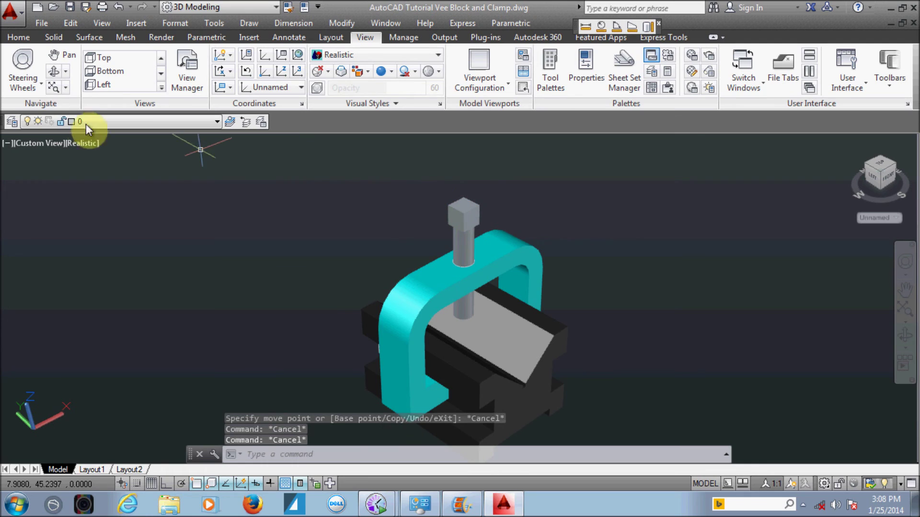
pyautogui.press('Escape')
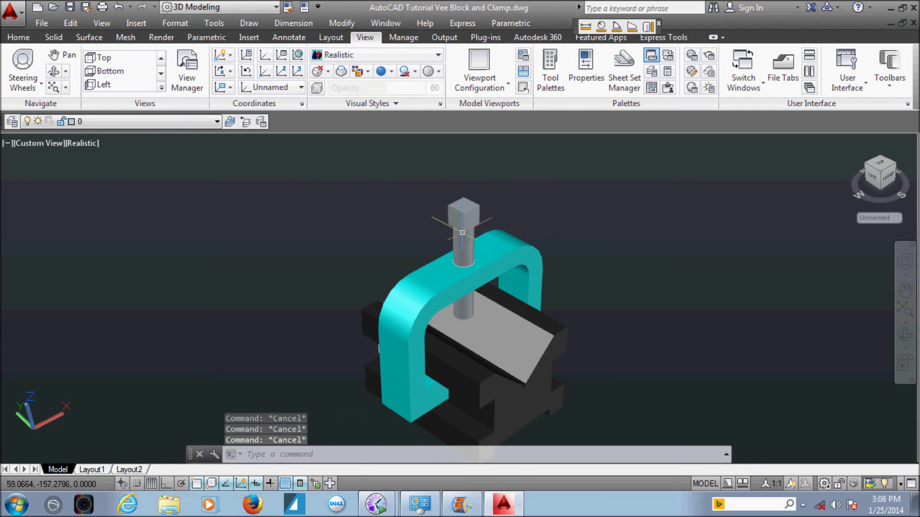
pyautogui.scroll(1, 462, 233)
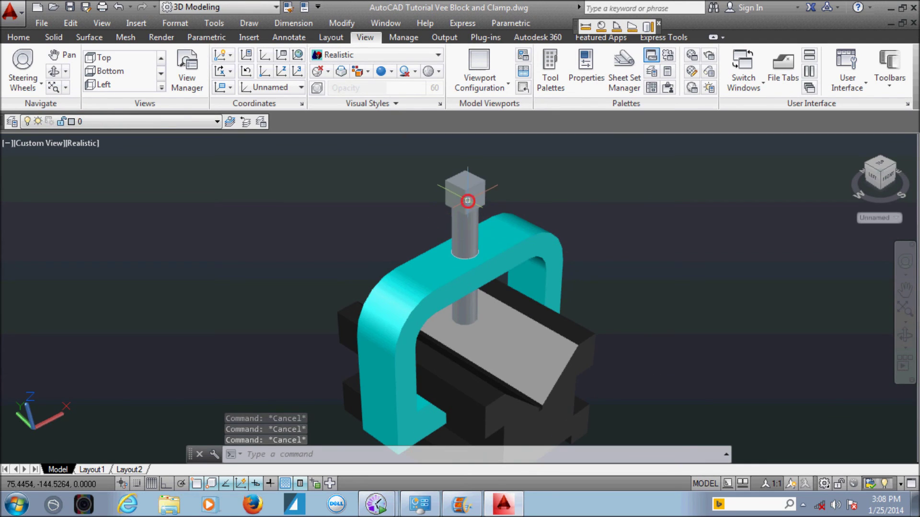
# Make the bolt head and shaft magenta in Quick Properties
pyautogui.click(468, 200)
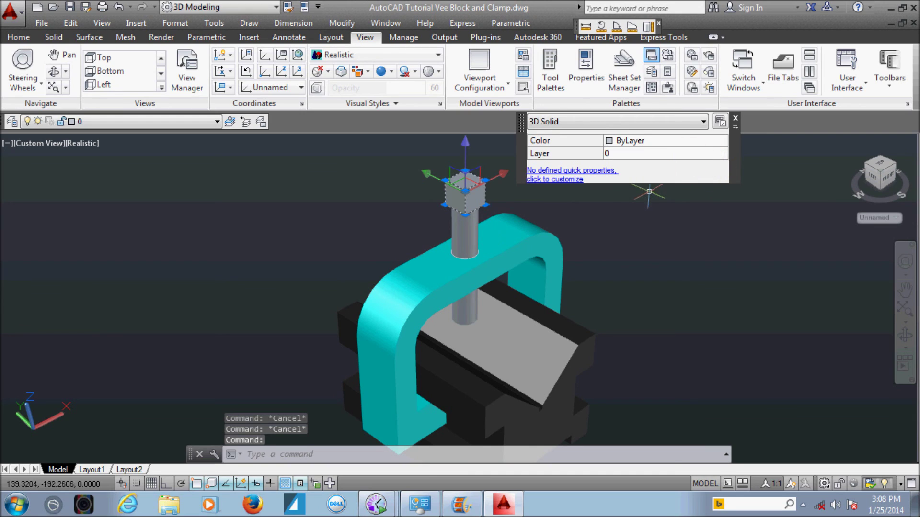
pyautogui.click(467, 233)
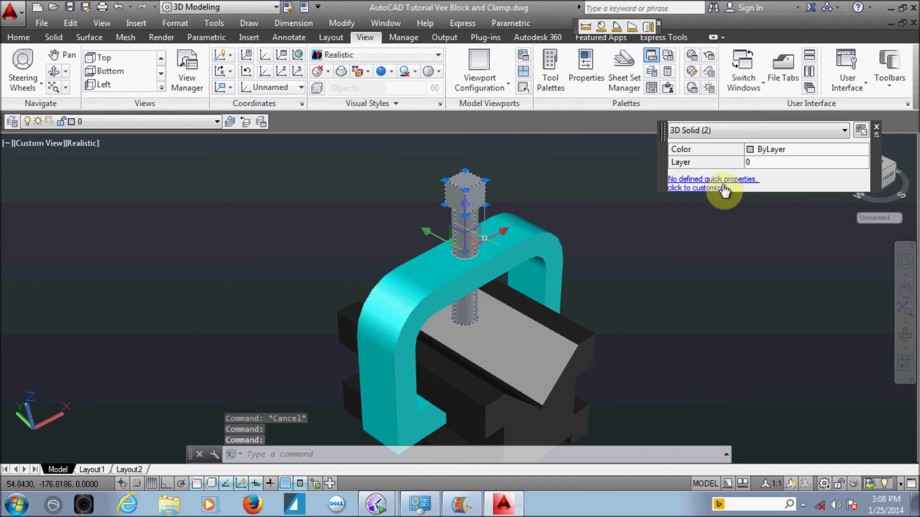
pyautogui.click(765, 159)
pyautogui.click(764, 152)
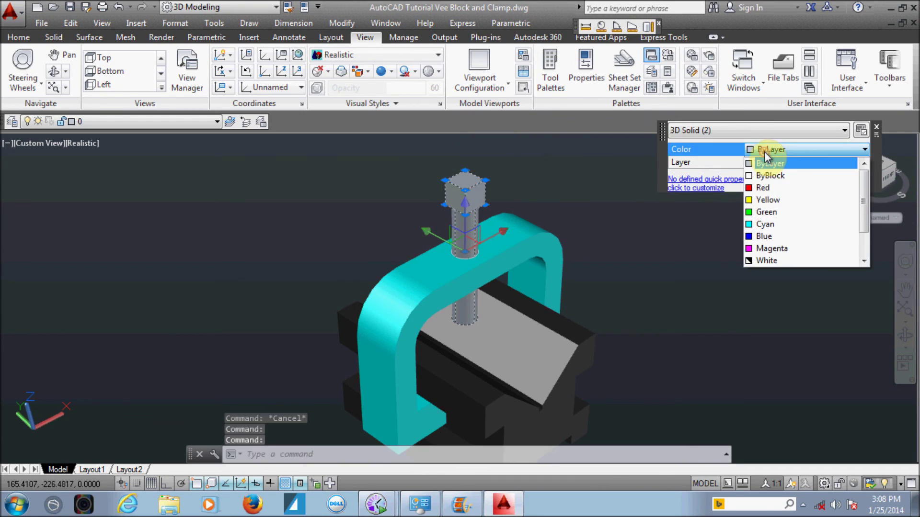
pyautogui.click(784, 254)
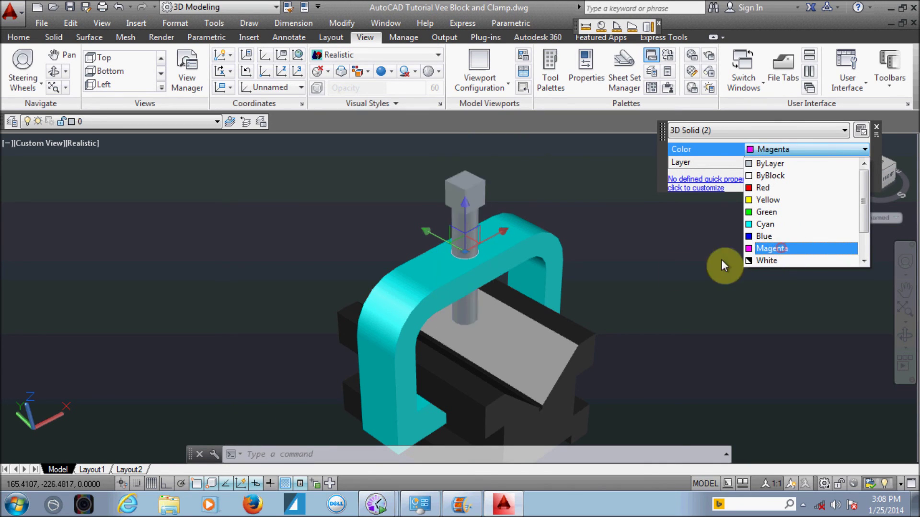
pyautogui.press('Escape')
# Reselect both bolt parts and recolour them to near-black Color 250
pyautogui.scroll(-2, 504, 277)
pyautogui.scroll(-1, 504, 276)
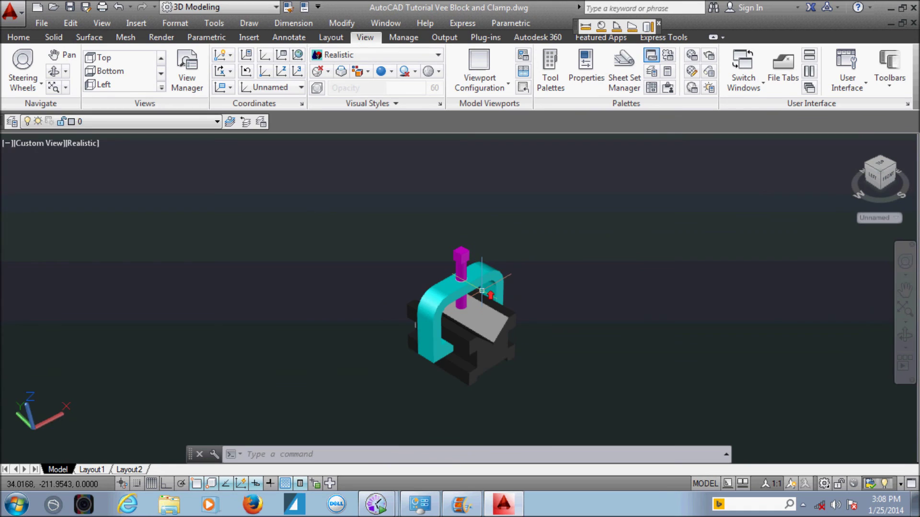
pyautogui.scroll(2, 472, 283)
pyautogui.scroll(1, 465, 225)
pyautogui.scroll(2, 464, 226)
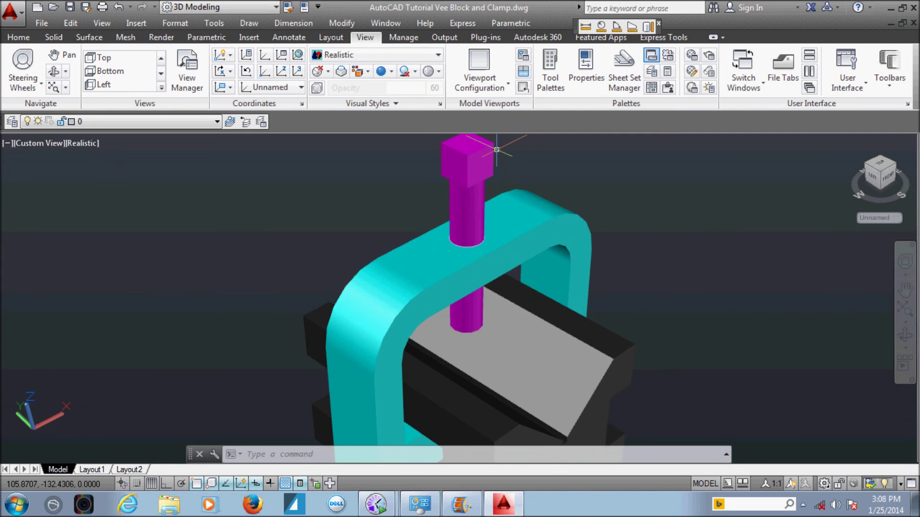
pyautogui.moveTo(497, 219); pyautogui.dragTo(498, 278, button='middle')
pyautogui.click(513, 191)
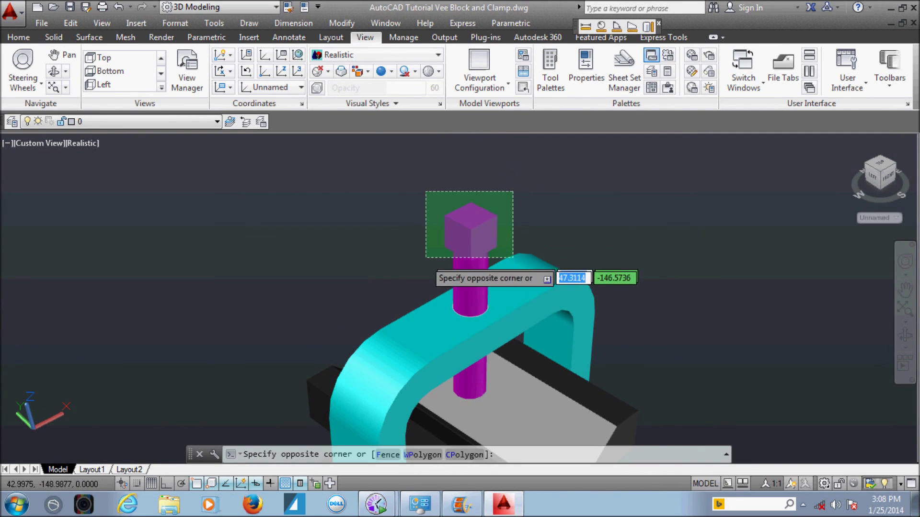
pyautogui.click(423, 255)
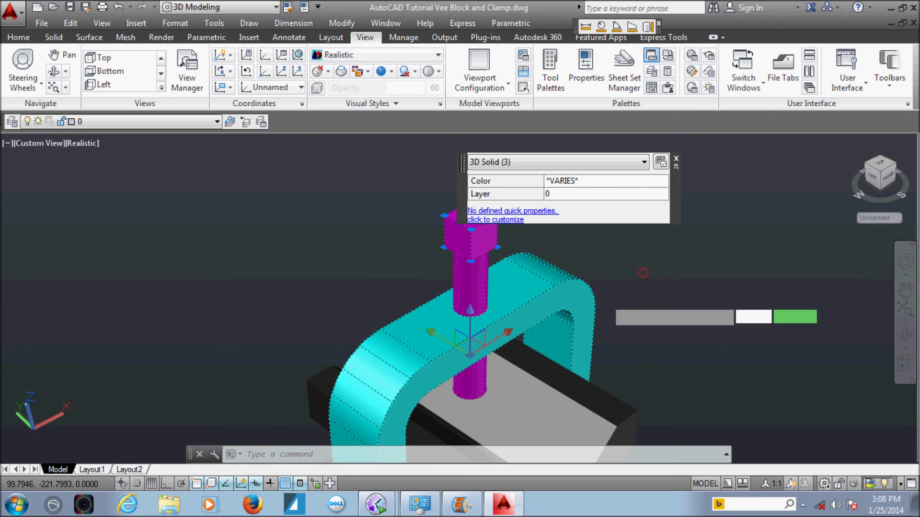
pyautogui.keyDown('shift'); pyautogui.click(642, 283); pyautogui.keyUp('shift')
pyautogui.click(566, 337)
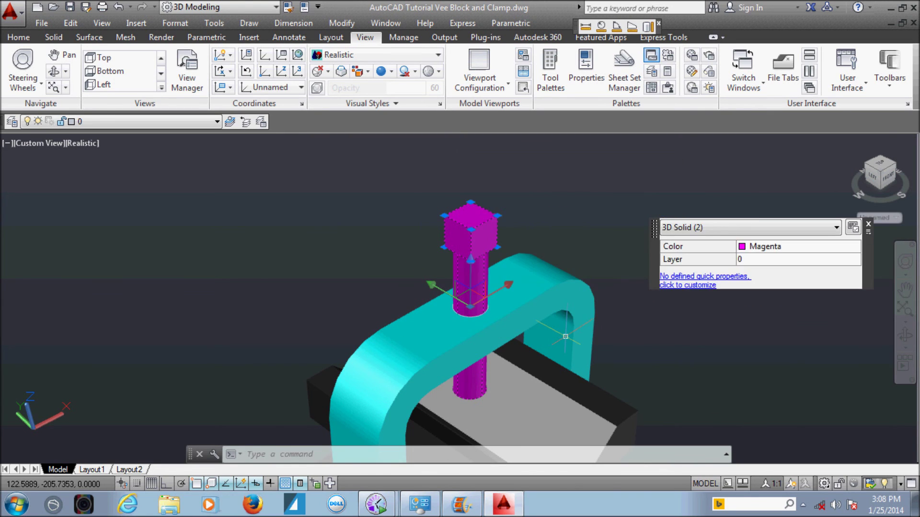
pyautogui.click(747, 246)
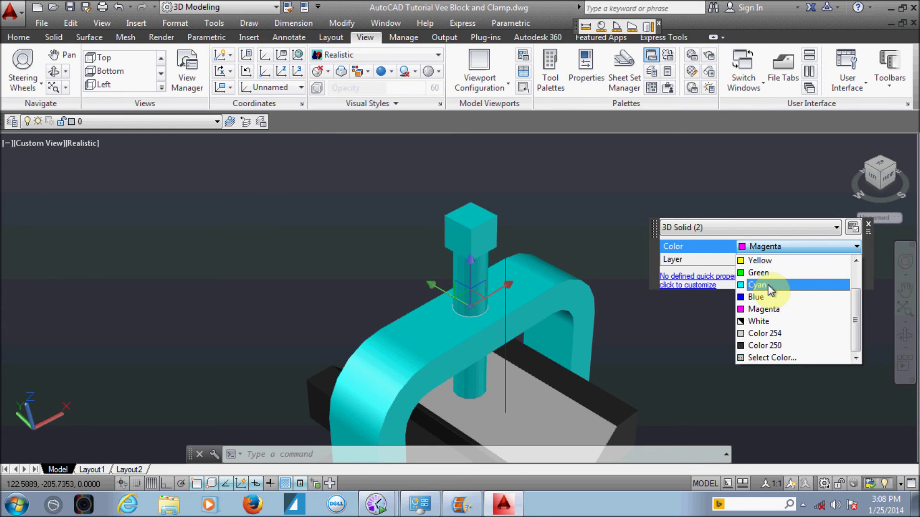
pyautogui.click(778, 346)
pyautogui.press('Escape')
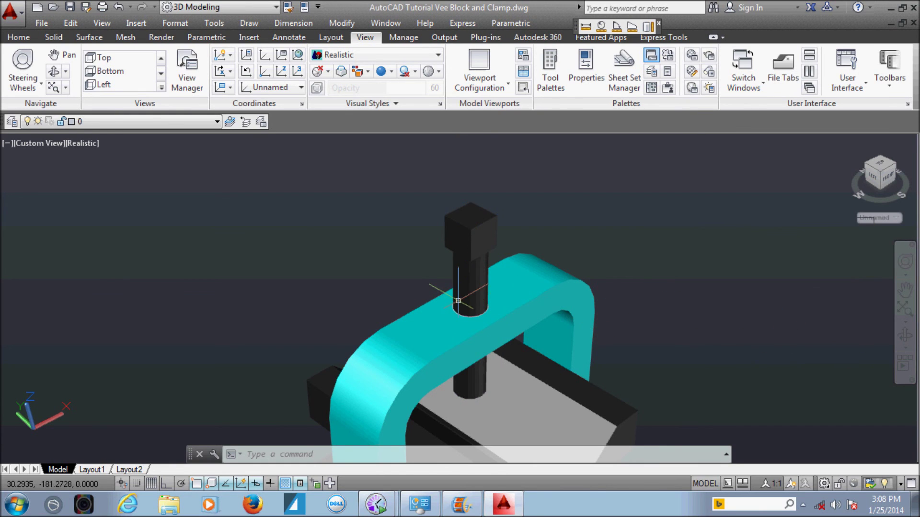
# Window-select the clamp and bolt, then remove the clamp so only the bolt stays selected
pyautogui.scroll(-4, 518, 297)
pyautogui.moveTo(507, 324); pyautogui.dragTo(505, 252, button='middle')
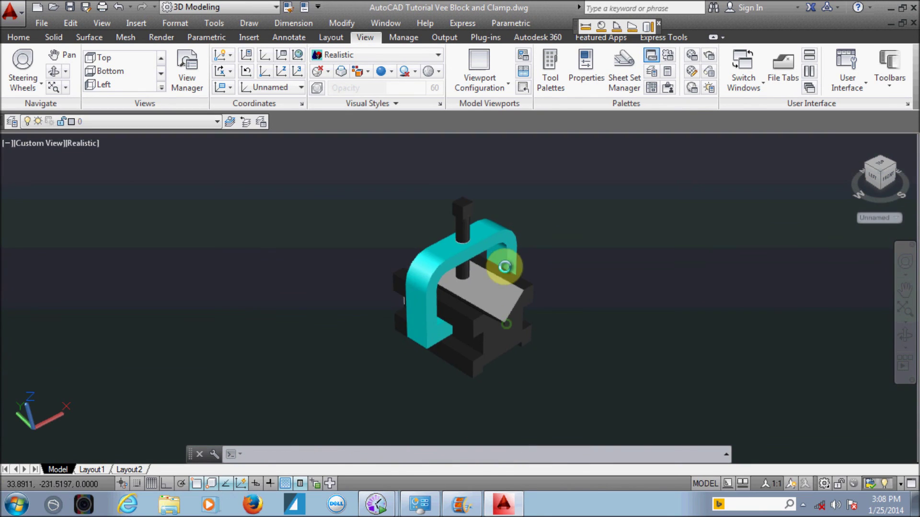
pyautogui.scroll(2, 459, 251)
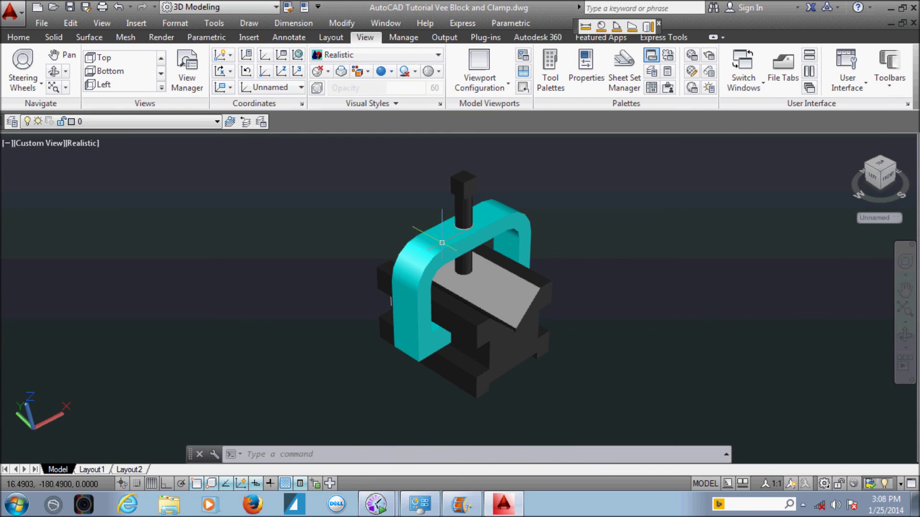
pyautogui.click(537, 201)
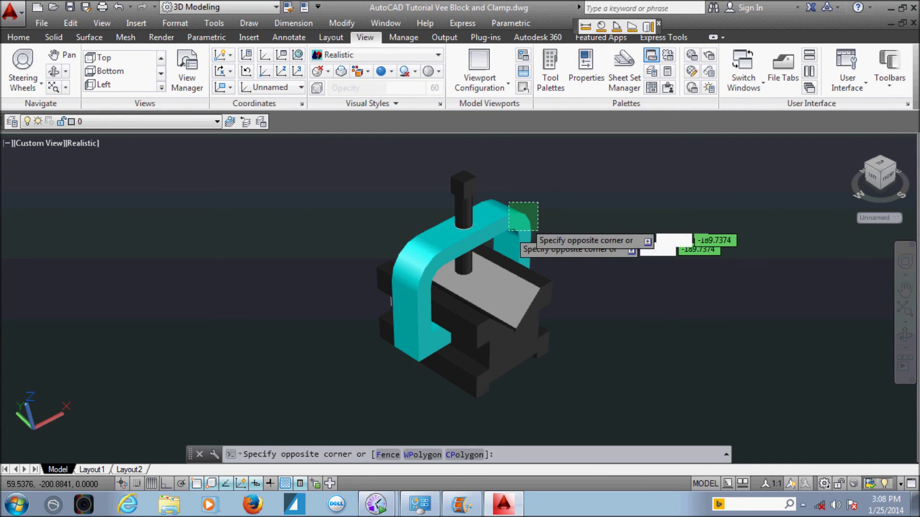
pyautogui.press('Escape')
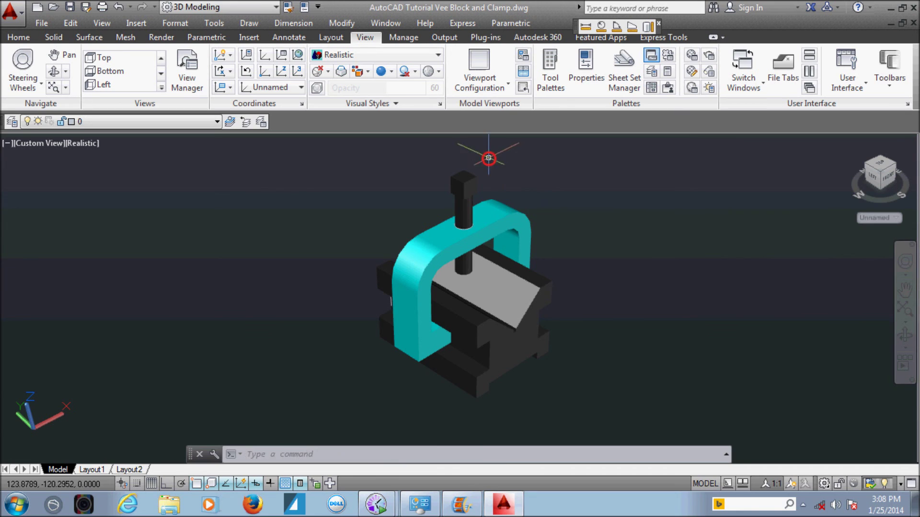
pyautogui.click(483, 161)
pyautogui.click(441, 200)
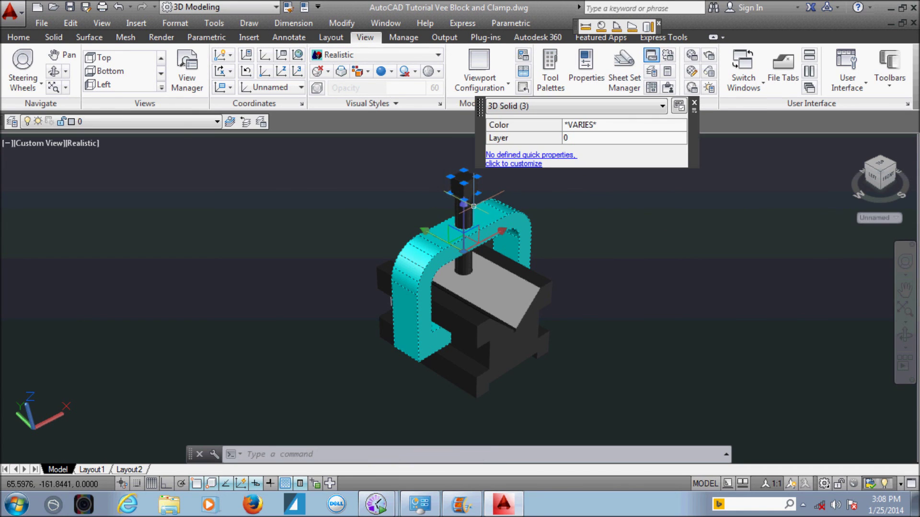
pyautogui.keyDown('shift'); pyautogui.click(613, 200); pyautogui.keyUp('shift')
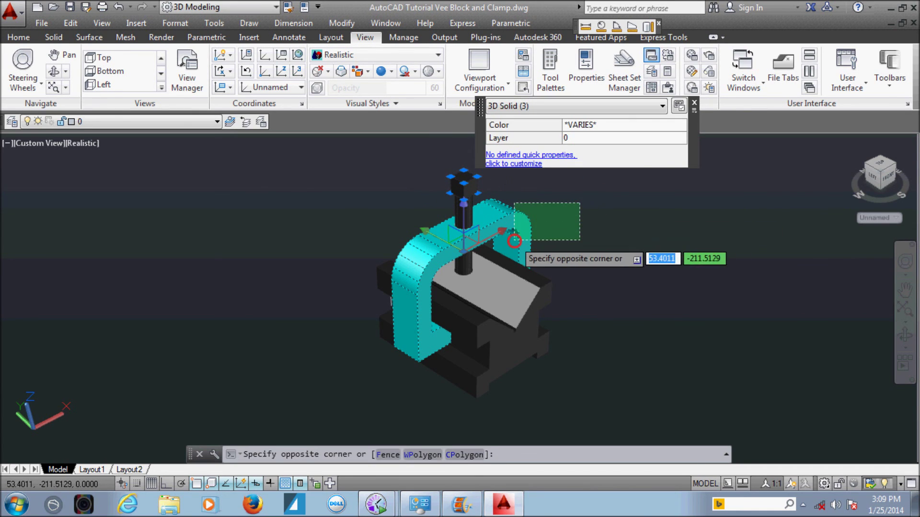
pyautogui.keyDown('shift'); pyautogui.click(518, 239); pyautogui.keyUp('shift')
# Set the bolt to grey Color 8 through the Select Color dialog
pyautogui.click(741, 168)
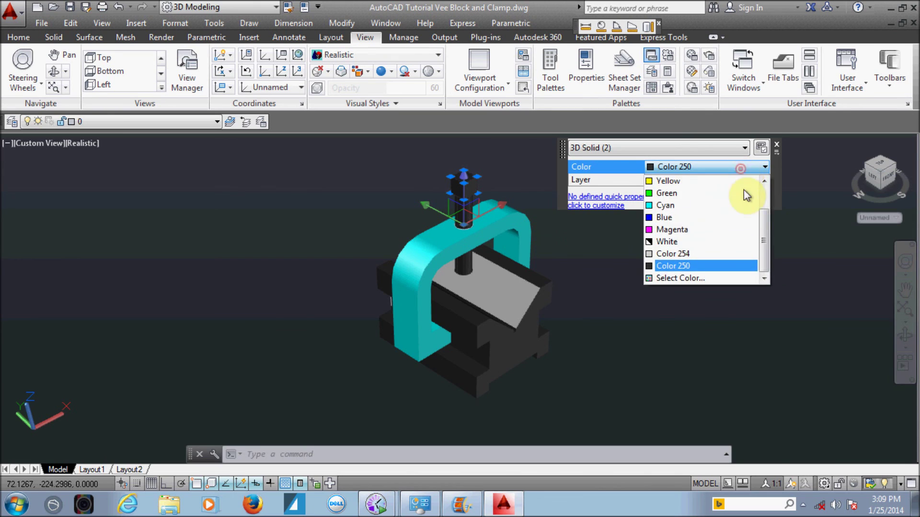
pyautogui.click(692, 280)
pyautogui.click(440, 283)
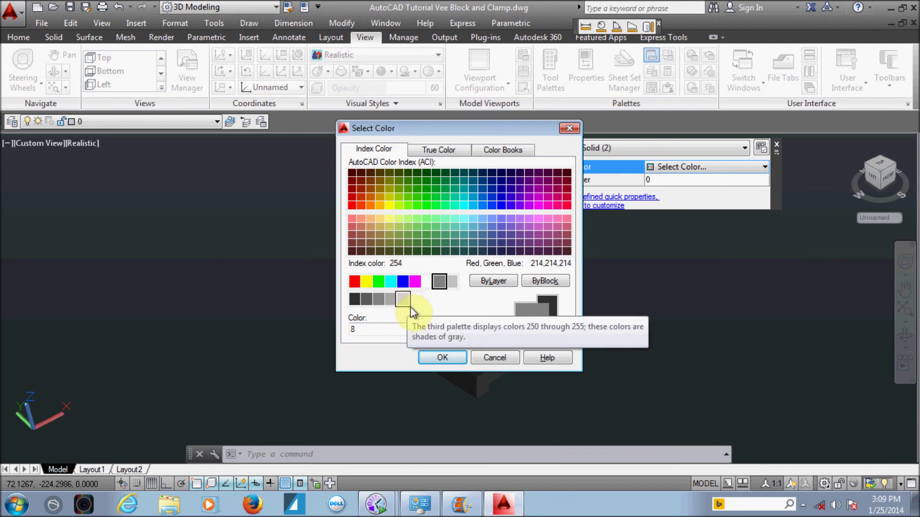
pyautogui.click(449, 360)
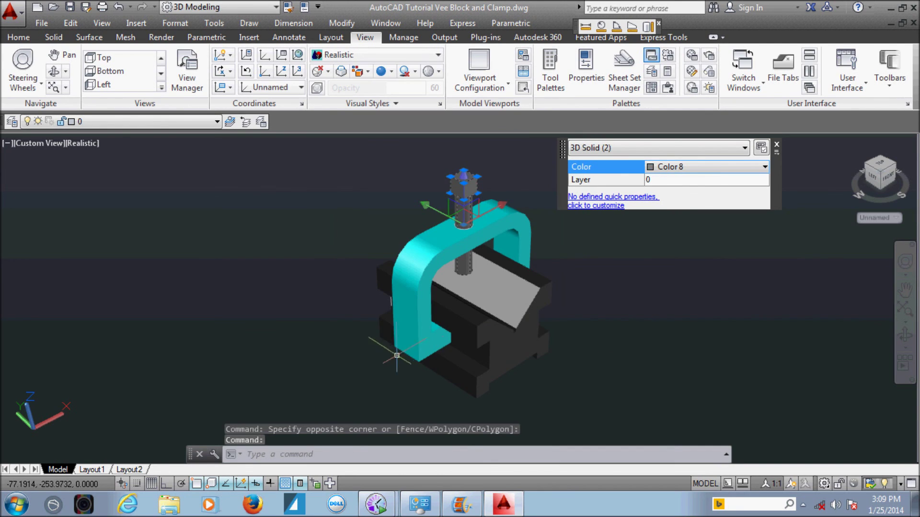
pyautogui.press('Escape')
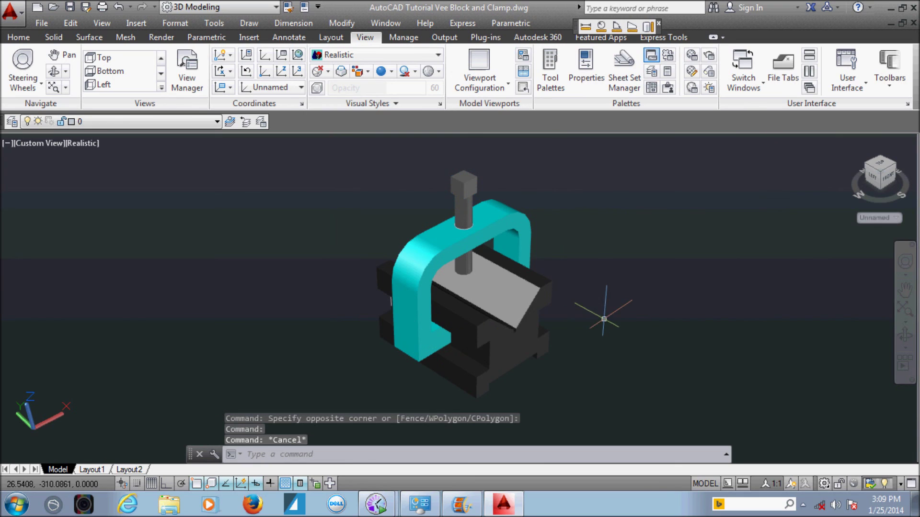
pyautogui.scroll(2, 612, 319)
pyautogui.scroll(-1, 604, 319)
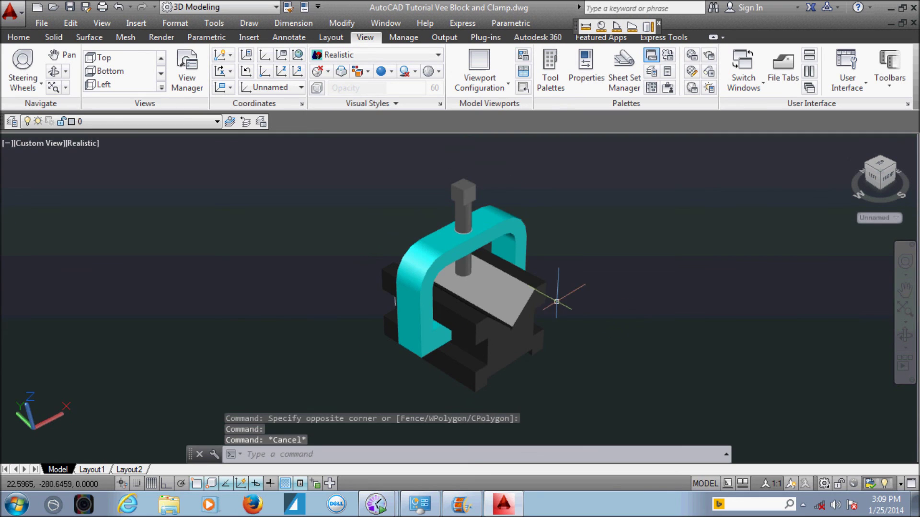
# Give both bolt parts hot-pink Color 220 from the ACI palette
pyautogui.click(491, 175)
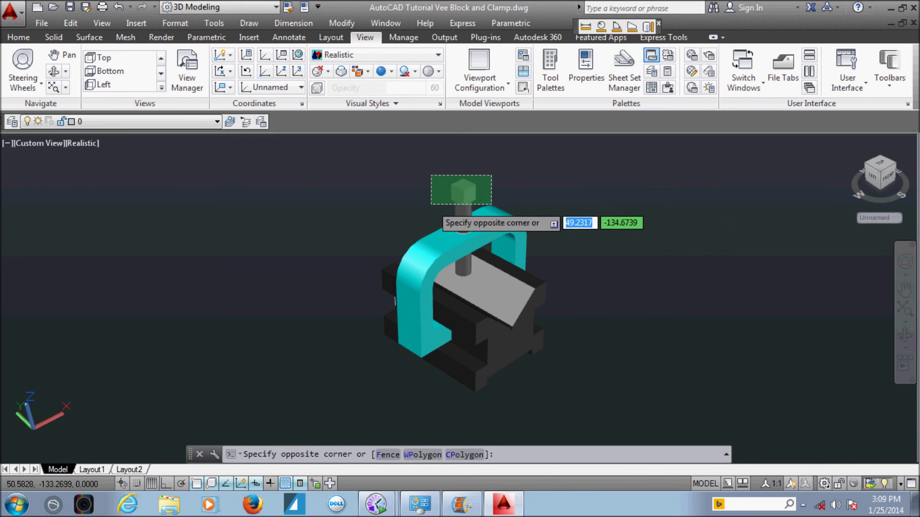
pyautogui.click(432, 205)
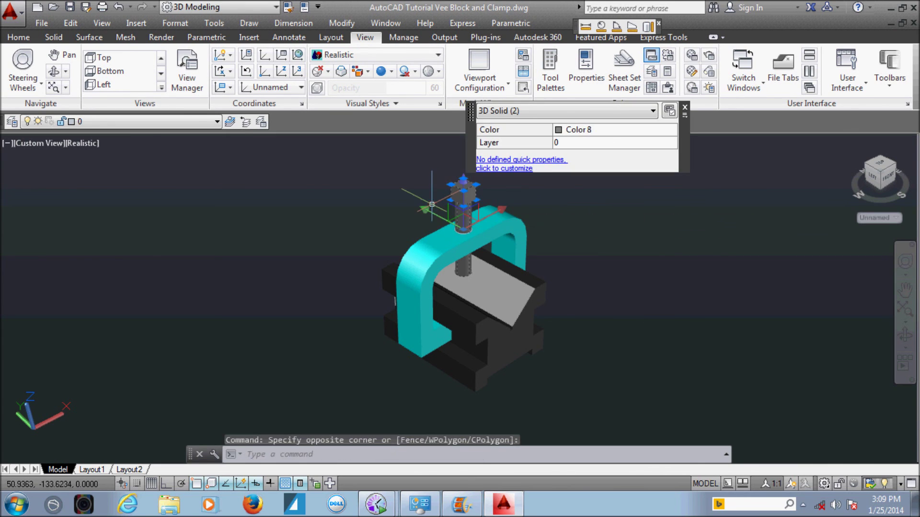
pyautogui.click(621, 131)
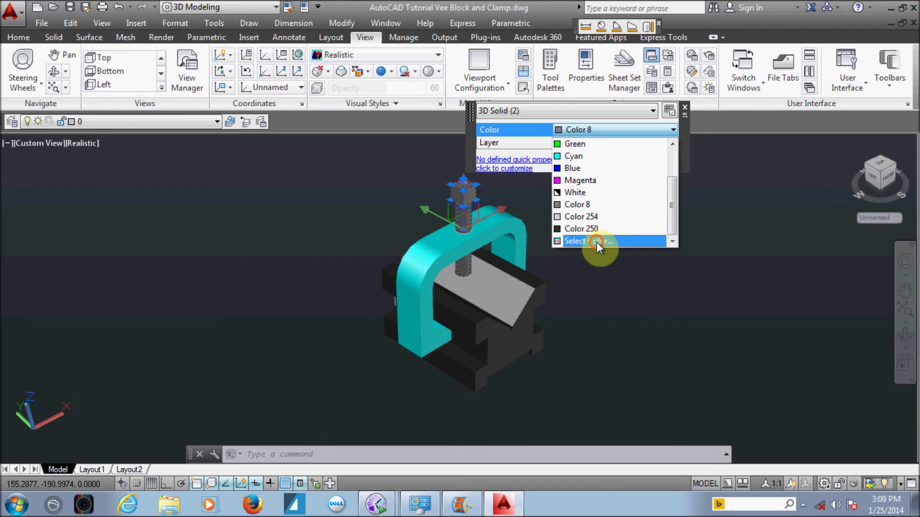
pyautogui.click(596, 241)
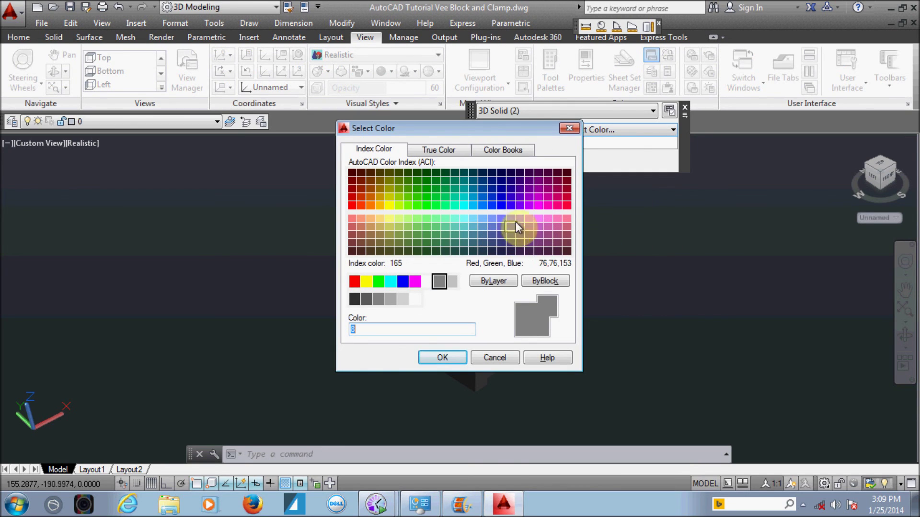
pyautogui.click(529, 206)
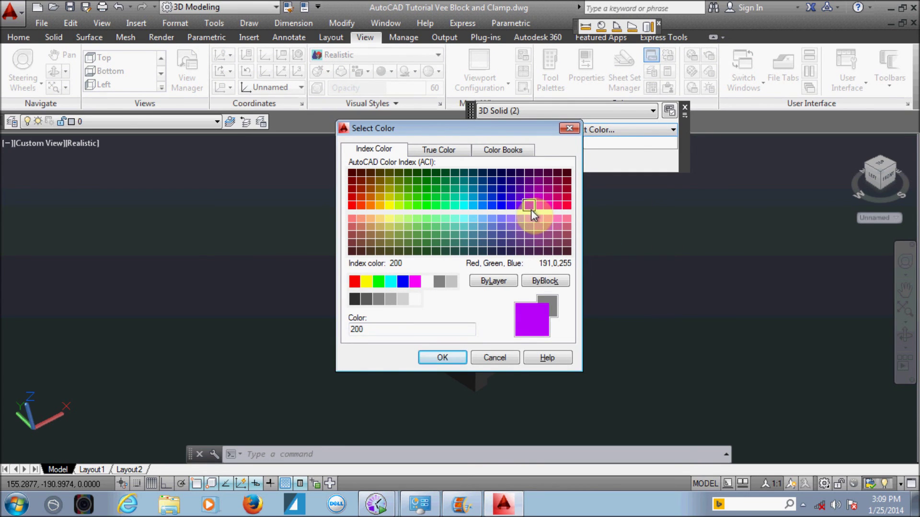
pyautogui.click(548, 206)
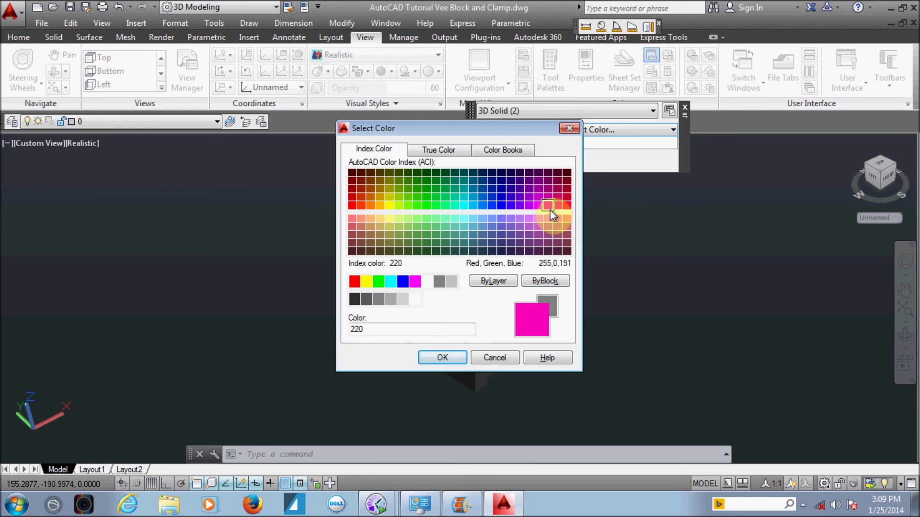
pyautogui.click(459, 357)
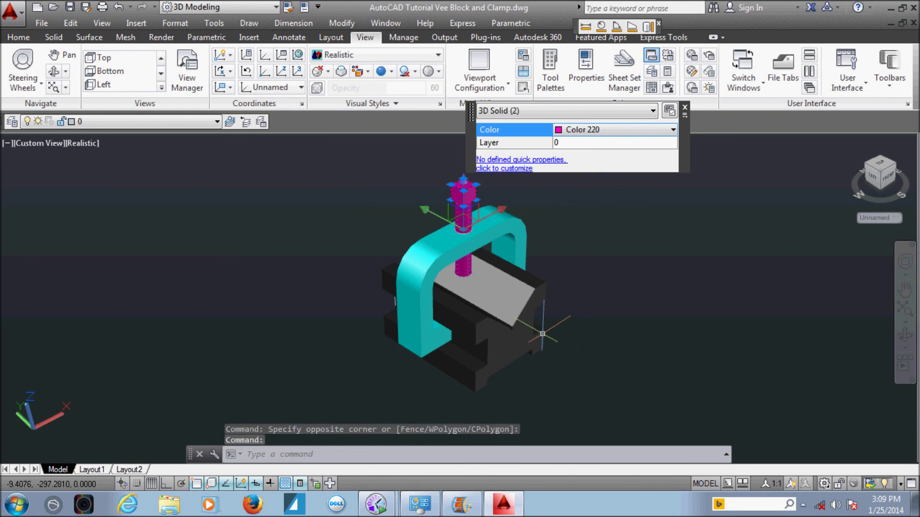
pyautogui.press('Escape')
# Orbit slightly and zoom the model in to enlarge it
pyautogui.keyDown('shift'); pyautogui.moveTo(561, 301); pyautogui.dragTo(552, 297, button='middle'); pyautogui.keyUp('shift')
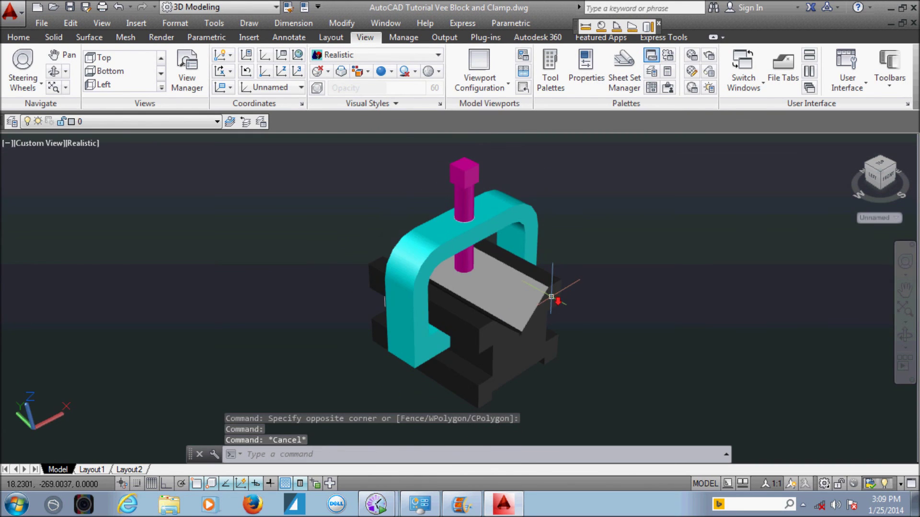
pyautogui.scroll(1, 351, 351)
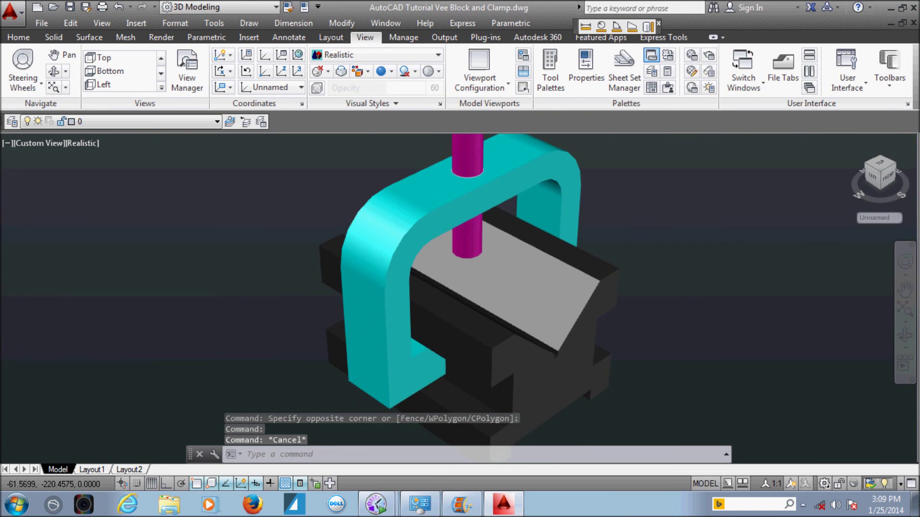
pyautogui.scroll(2, 365, 328)
pyautogui.scroll(2, 366, 328)
pyautogui.scroll(-3, 445, 283)
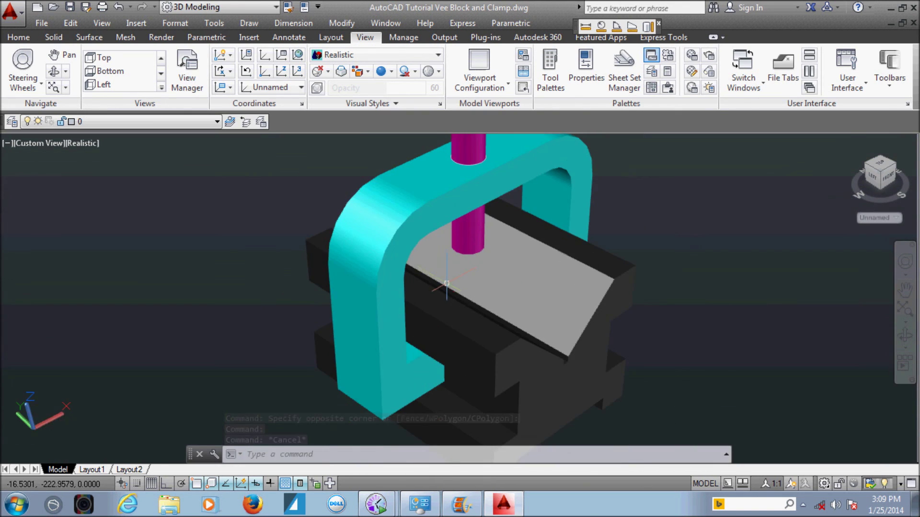
pyautogui.scroll(-2, 445, 283)
pyautogui.scroll(-3, 459, 285)
pyautogui.scroll(-1, 479, 288)
pyautogui.scroll(2, 487, 288)
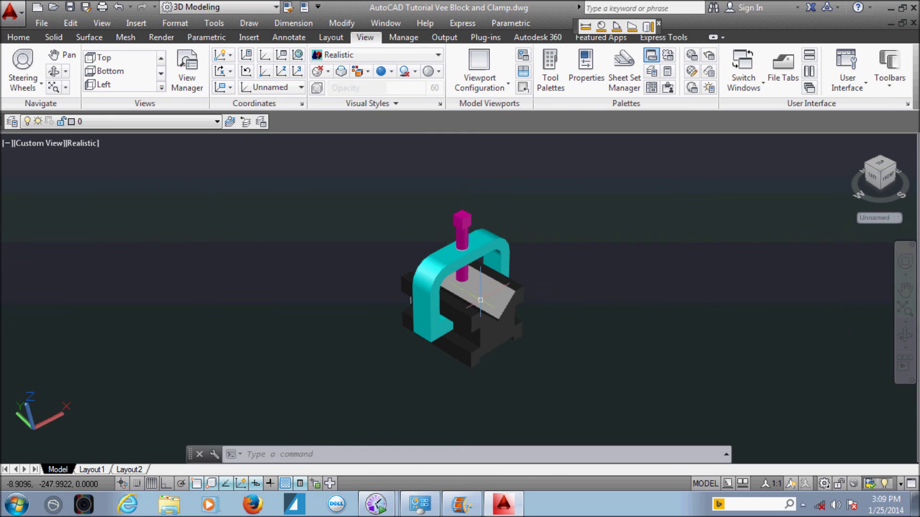
pyautogui.scroll(1, 487, 282)
pyautogui.scroll(1, 583, 326)
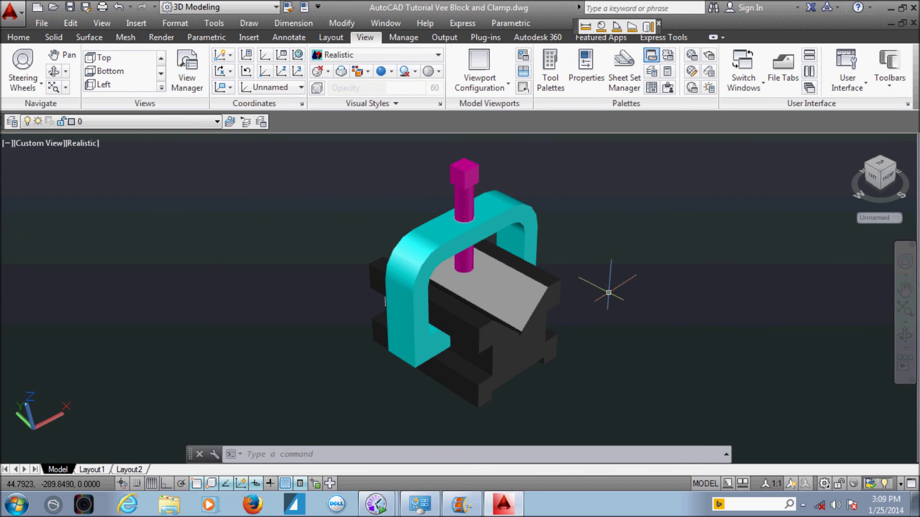
# Pan the model to recentre it, then select the vee block and open its colour list
pyautogui.moveTo(610, 294)
pyautogui.mouseDown(button='middle')
pyautogui.moveTo(659, 290)
pyautogui.moveTo(558, 304)
pyautogui.mouseUp(button='middle')
pyautogui.scroll(2, 653, 281)
pyautogui.moveTo(562, 304); pyautogui.dragTo(544, 301)
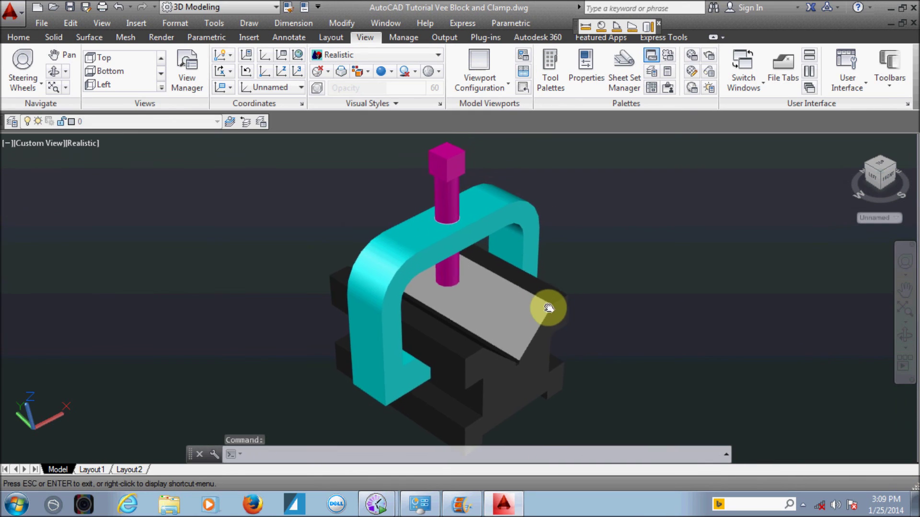
pyautogui.press('Escape')
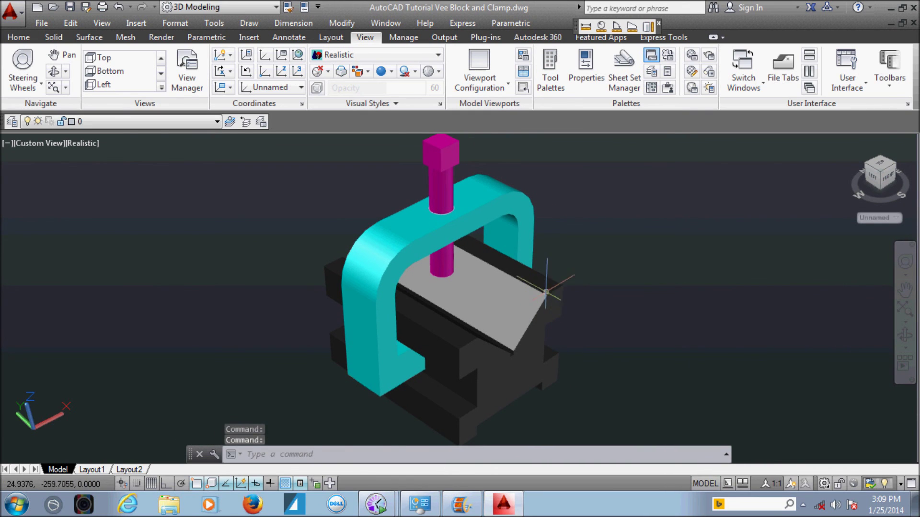
pyautogui.click(546, 291)
pyautogui.click(683, 229)
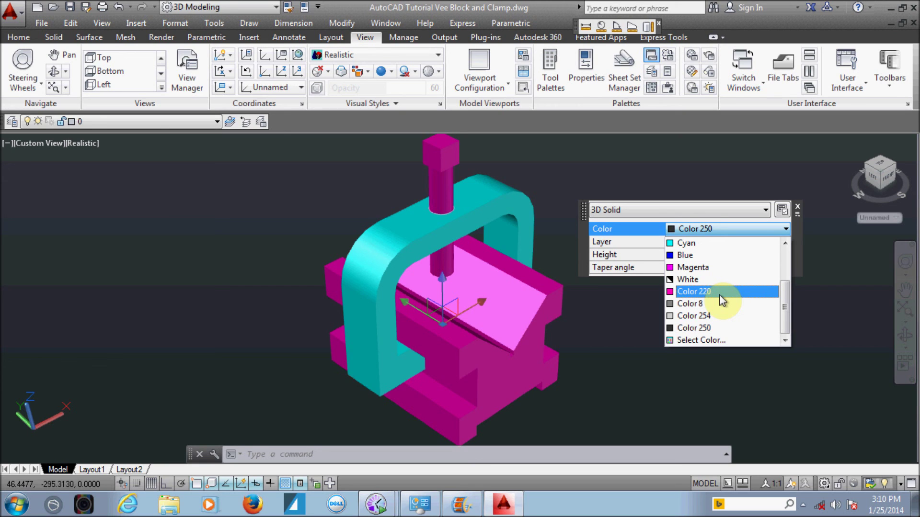
# Give the vee block magenta Color 220 to match the bolt, then deselect it
pyautogui.click(695, 291)
pyautogui.press('Escape')
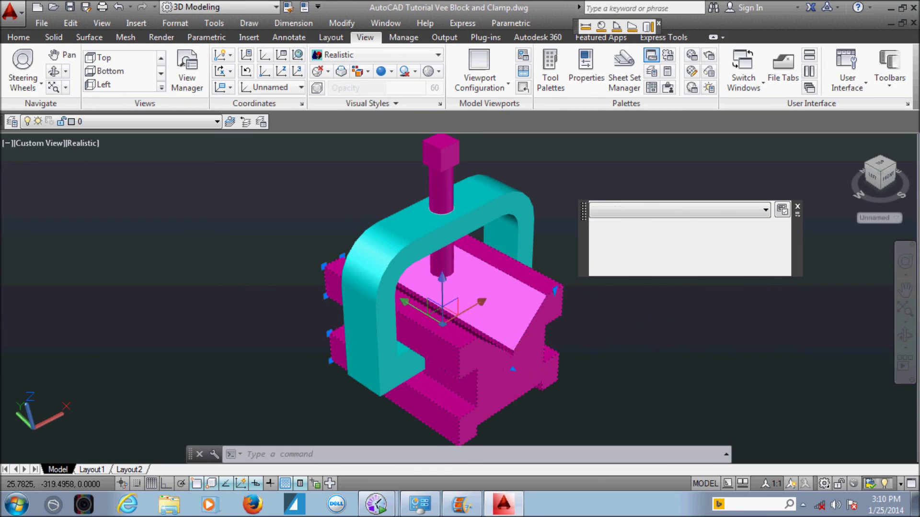
pyautogui.scroll(-3, 551, 330)
pyautogui.scroll(1, 545, 337)
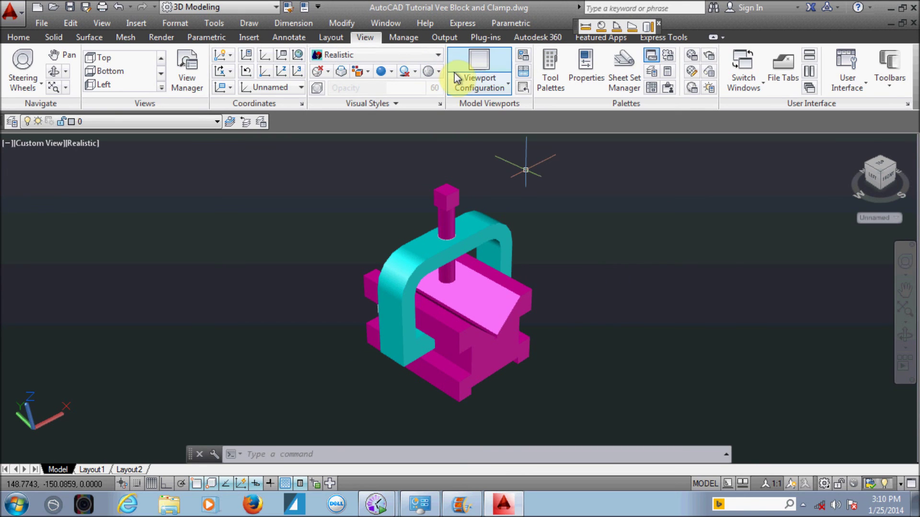
# Split the drawing into four equal viewports and set the top-left one to Left view
pyautogui.click(482, 78)
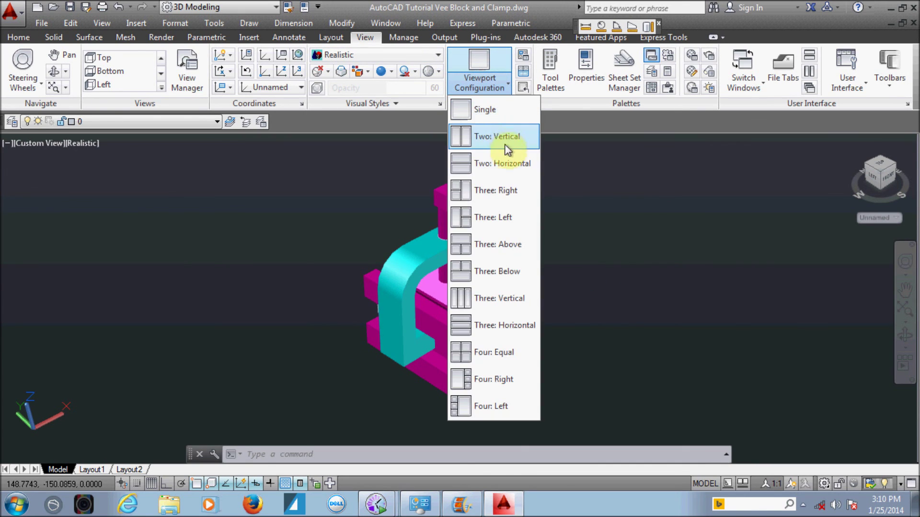
pyautogui.click(494, 352)
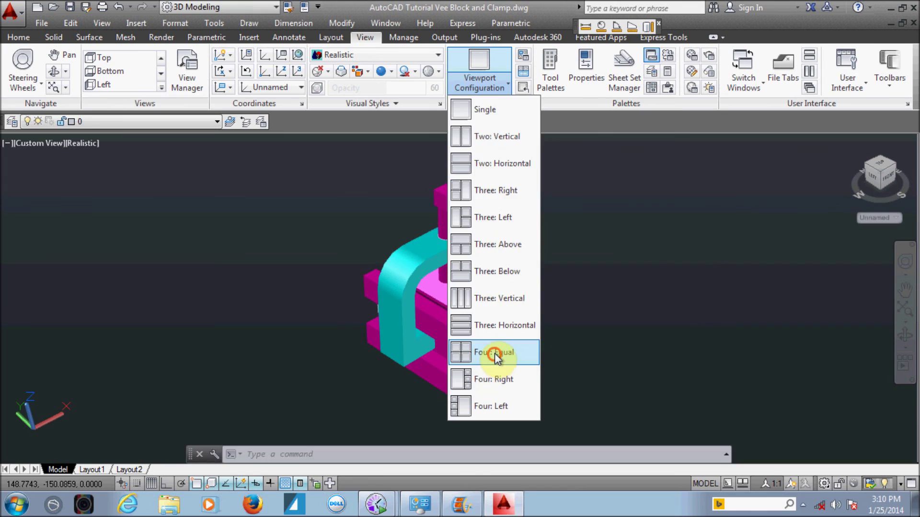
pyautogui.click(570, 337)
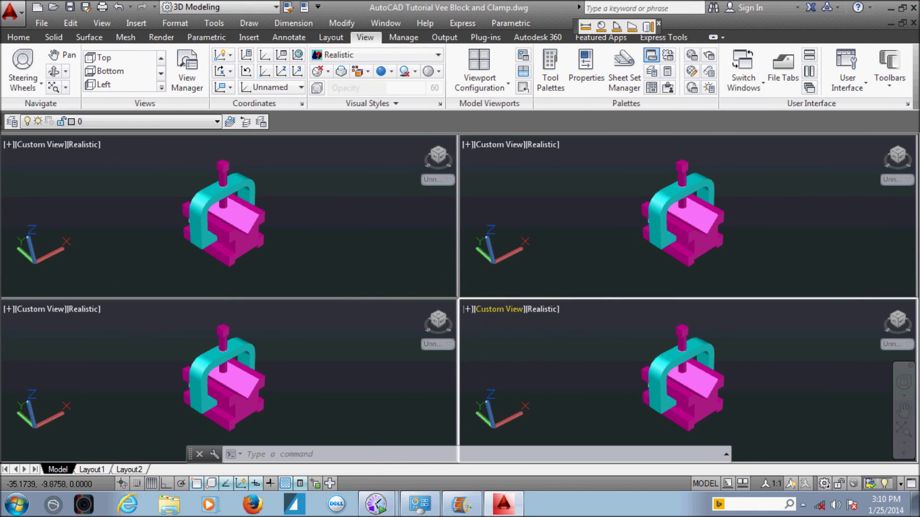
pyautogui.click(438, 154)
pyautogui.click(369, 199)
pyautogui.click(335, 196)
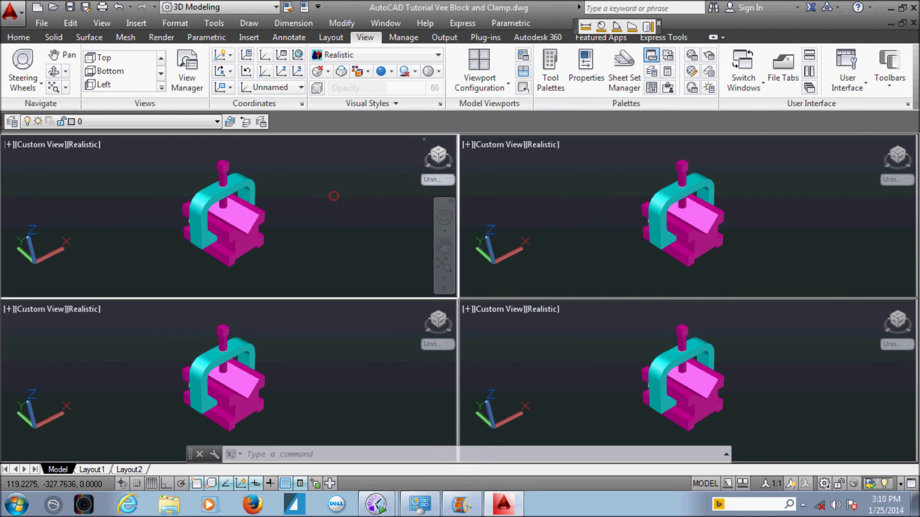
pyautogui.click(437, 157)
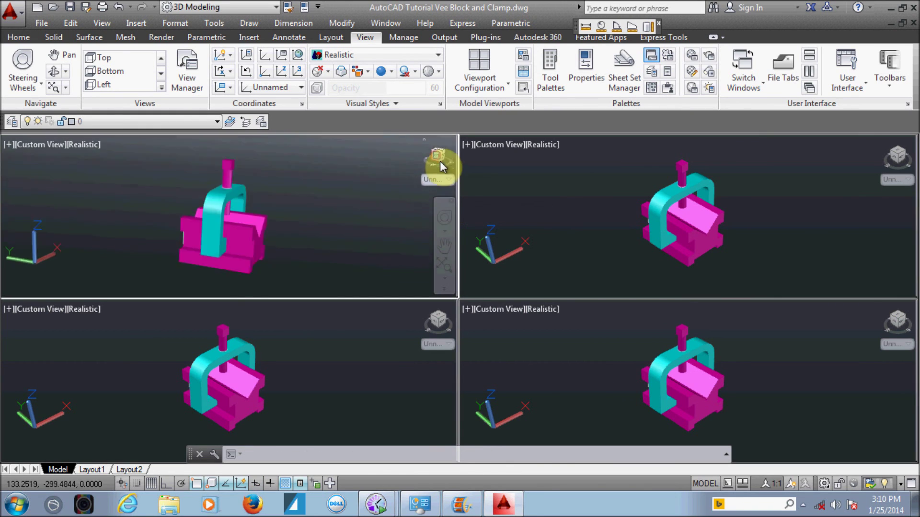
pyautogui.scroll(3, 283, 253)
pyautogui.scroll(-2, 283, 249)
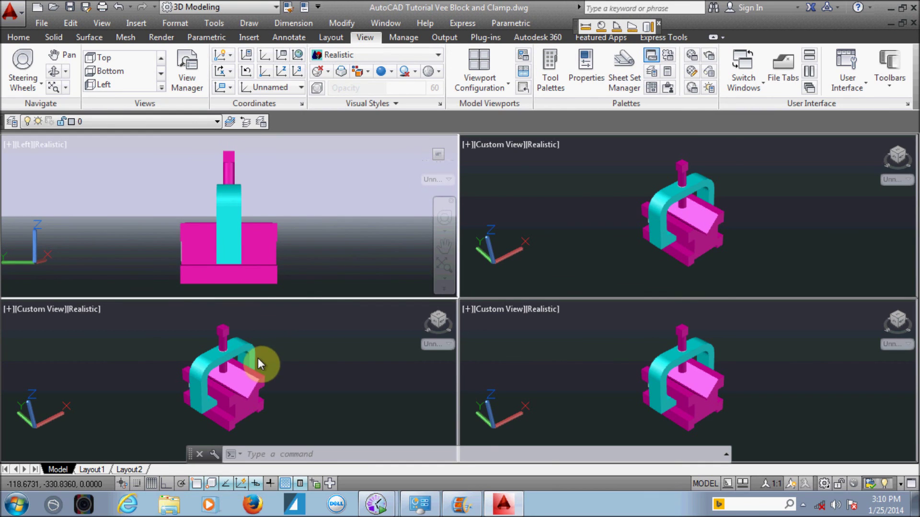
# Set the bottom-left viewport to Front view and the top-right viewport to Top view
pyautogui.click(281, 360)
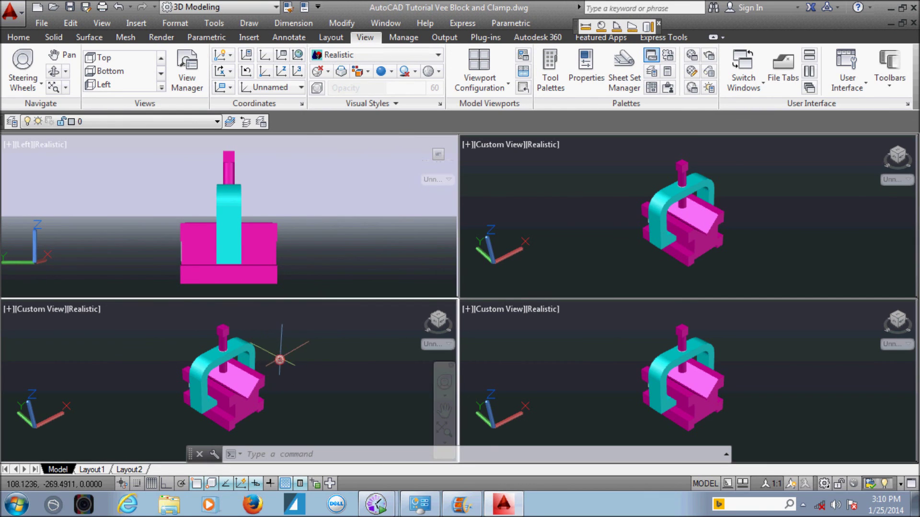
pyautogui.click(442, 325)
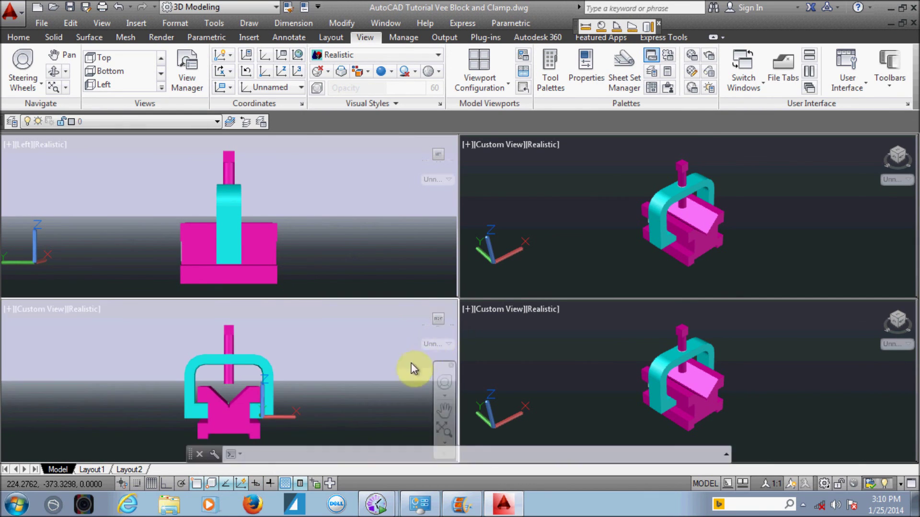
pyautogui.click(650, 215)
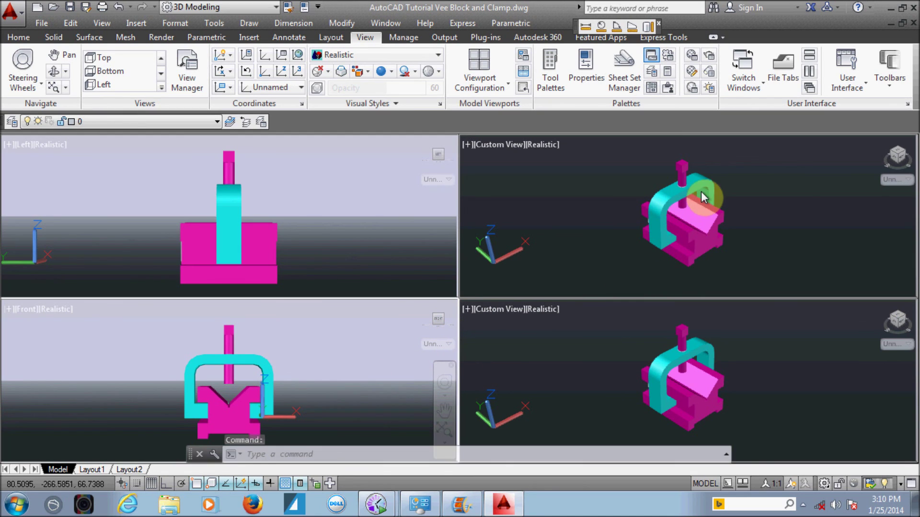
pyautogui.click(788, 192)
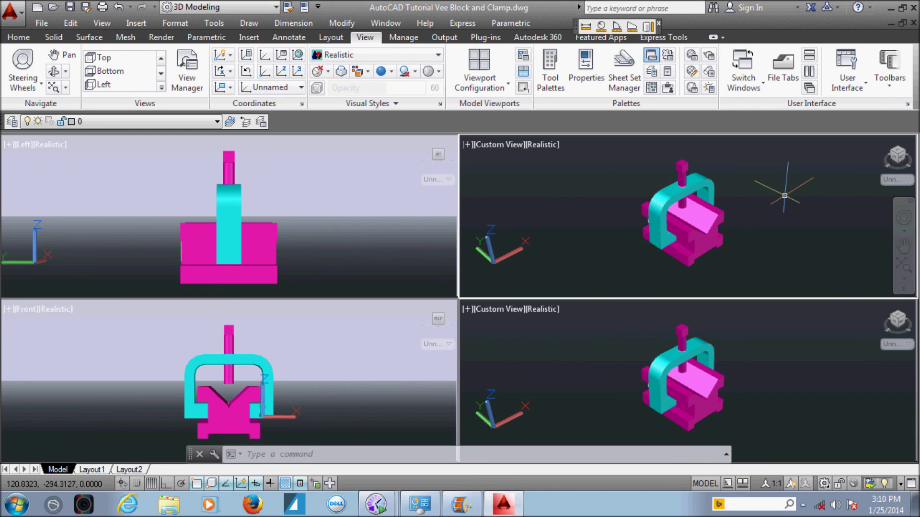
pyautogui.click(902, 173)
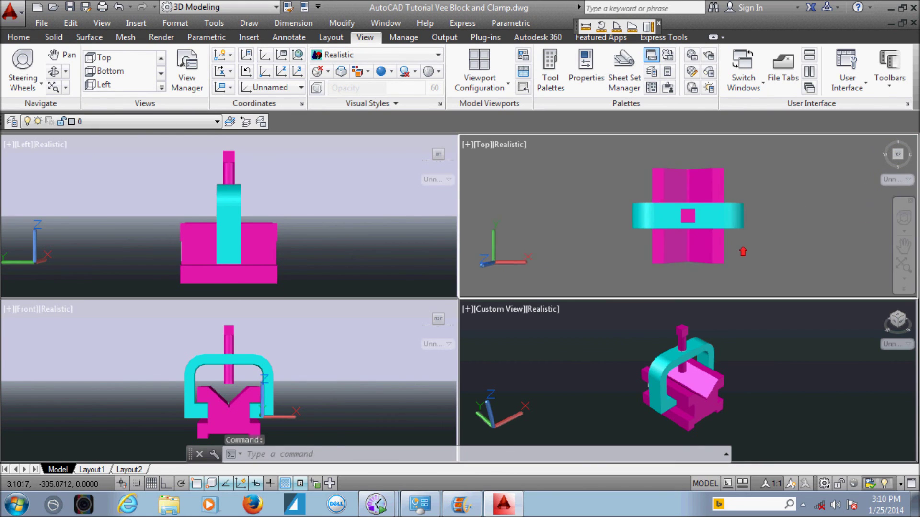
pyautogui.click(359, 376)
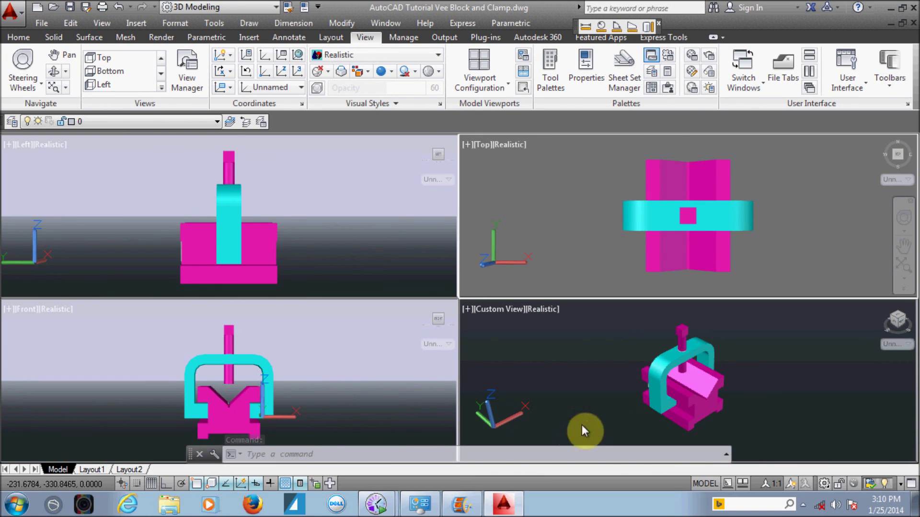
# Activate the bottom-right viewport and adjust the zoom of its 3D view
pyautogui.click(742, 362)
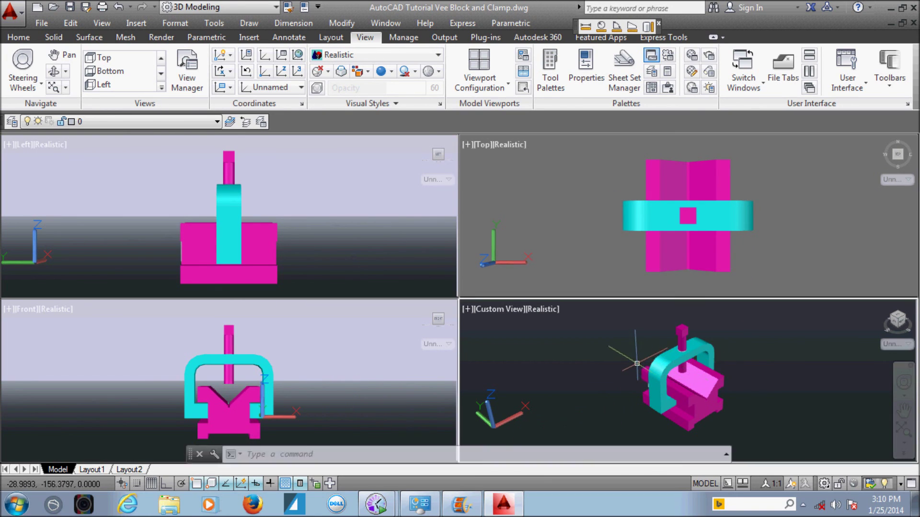
pyautogui.scroll(2, 689, 367)
pyautogui.scroll(-2, 689, 367)
pyautogui.scroll(2, 718, 381)
pyautogui.scroll(-1, 718, 381)
pyautogui.scroll(1, 718, 381)
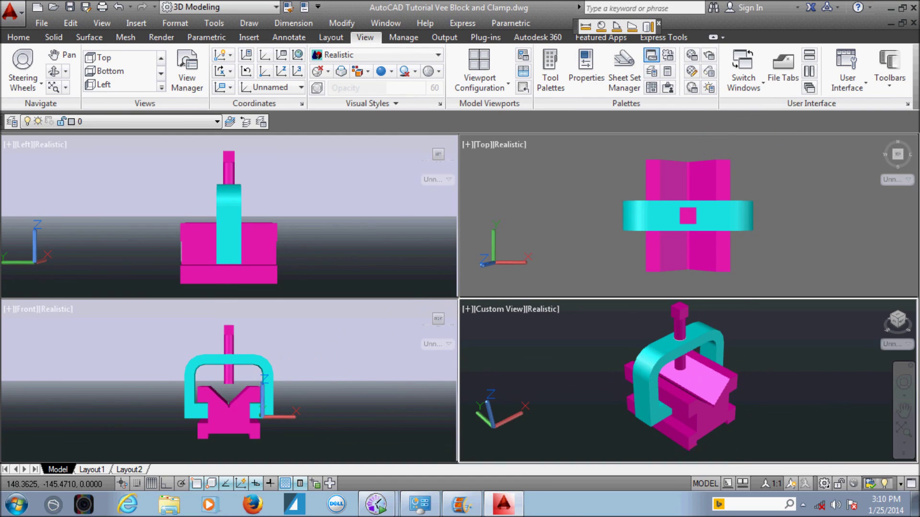
pyautogui.click(807, 504)
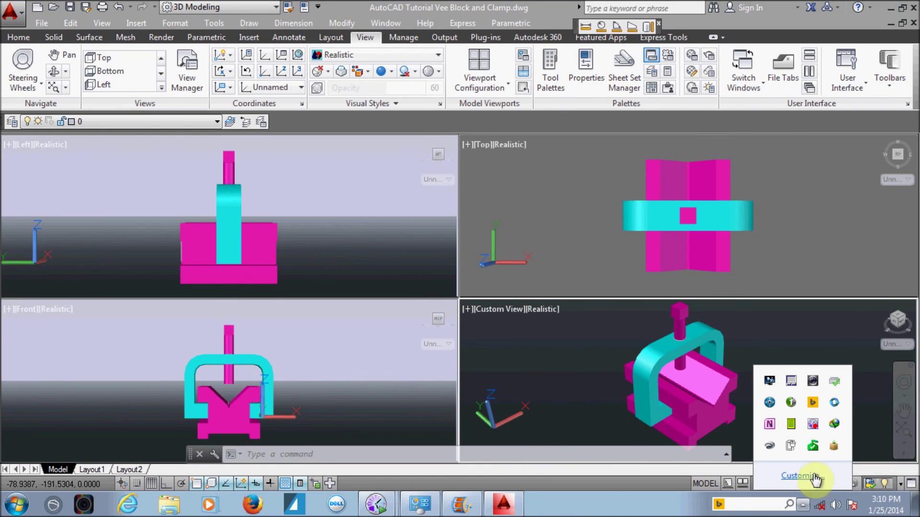
pyautogui.rightClick(814, 426)
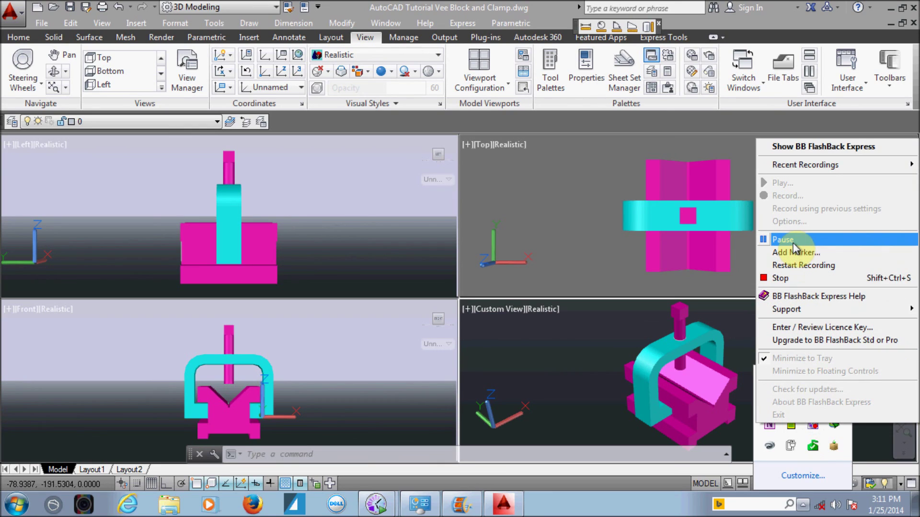